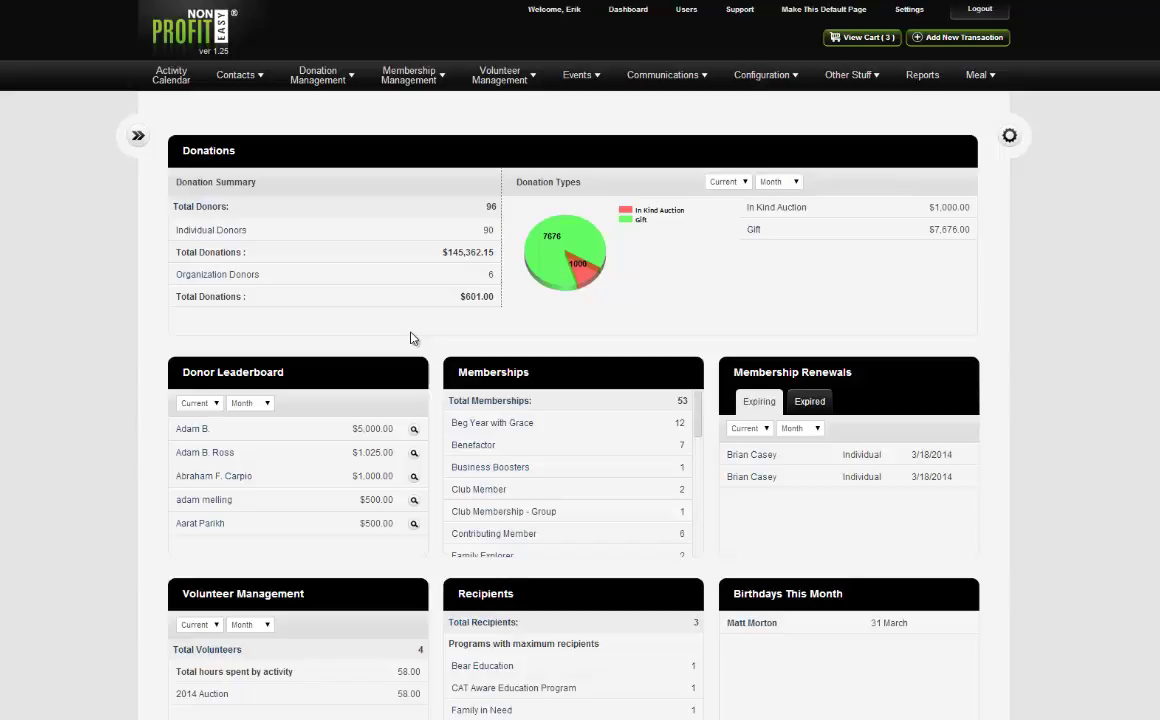
# Bring up the Contacts dropdown in the top navigation bar.
pyautogui.moveTo(246, 86)
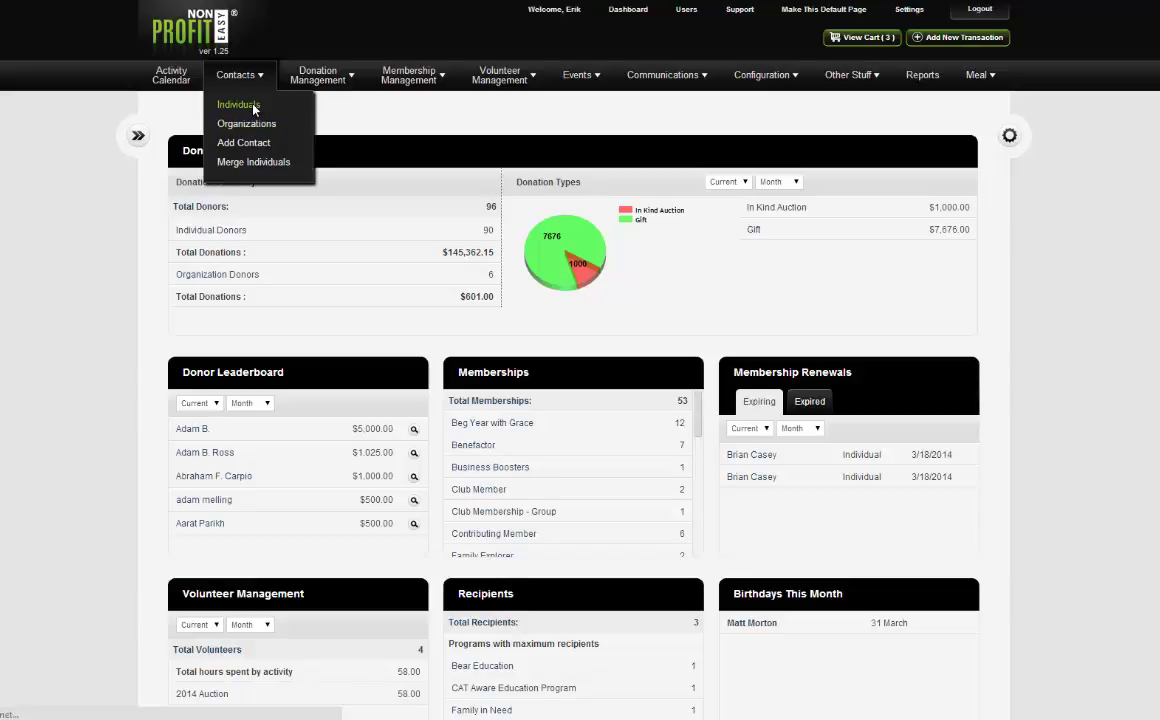
# Open Contacts > Individuals and browse the 1014 contacts, checking the View Maximum choices.
pyautogui.click(254, 108)
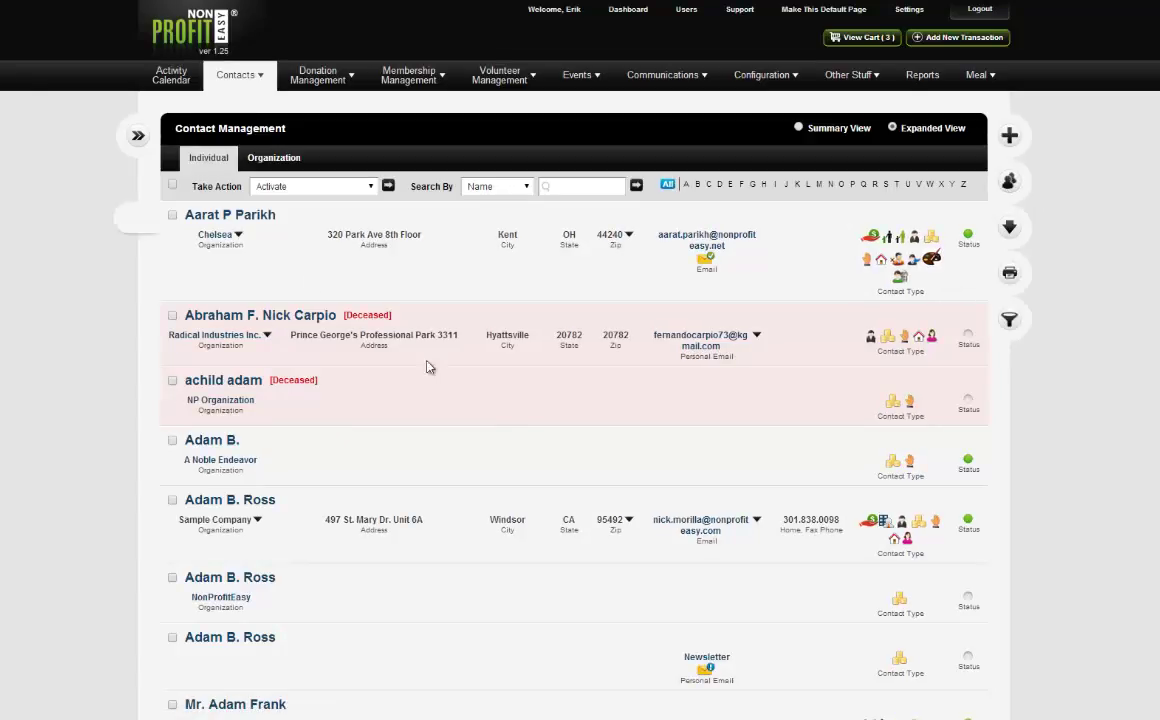
pyautogui.scroll(-4, 557, 461)
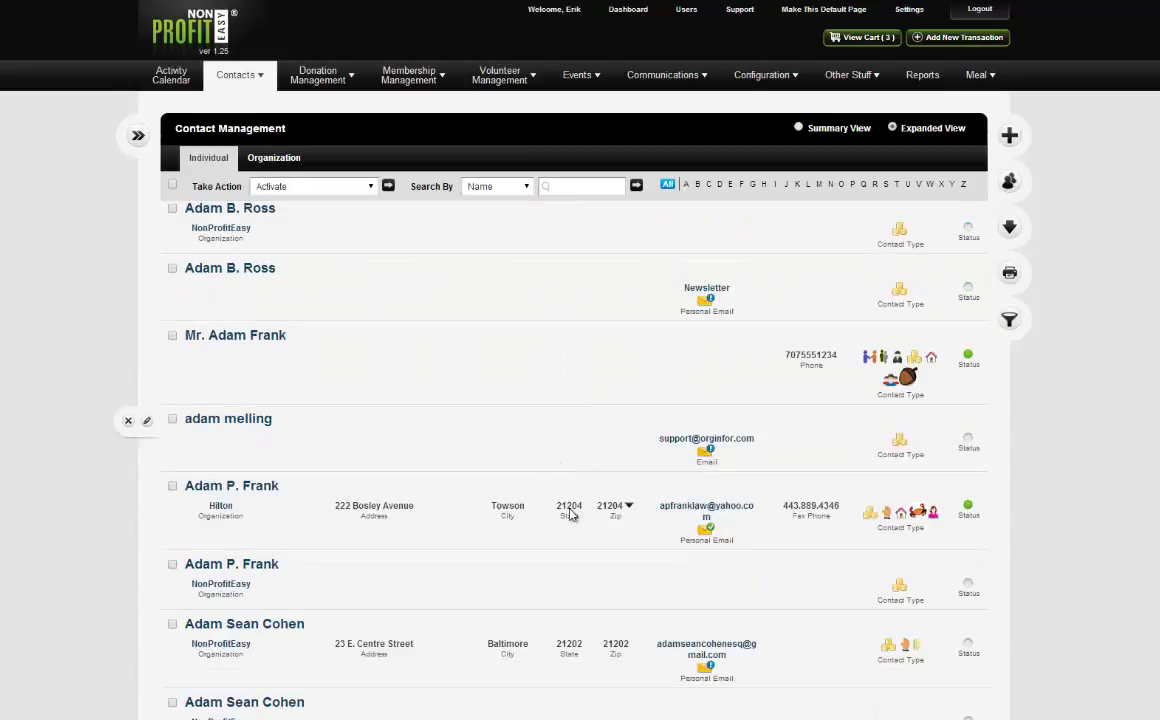
pyautogui.scroll(4, 566, 515)
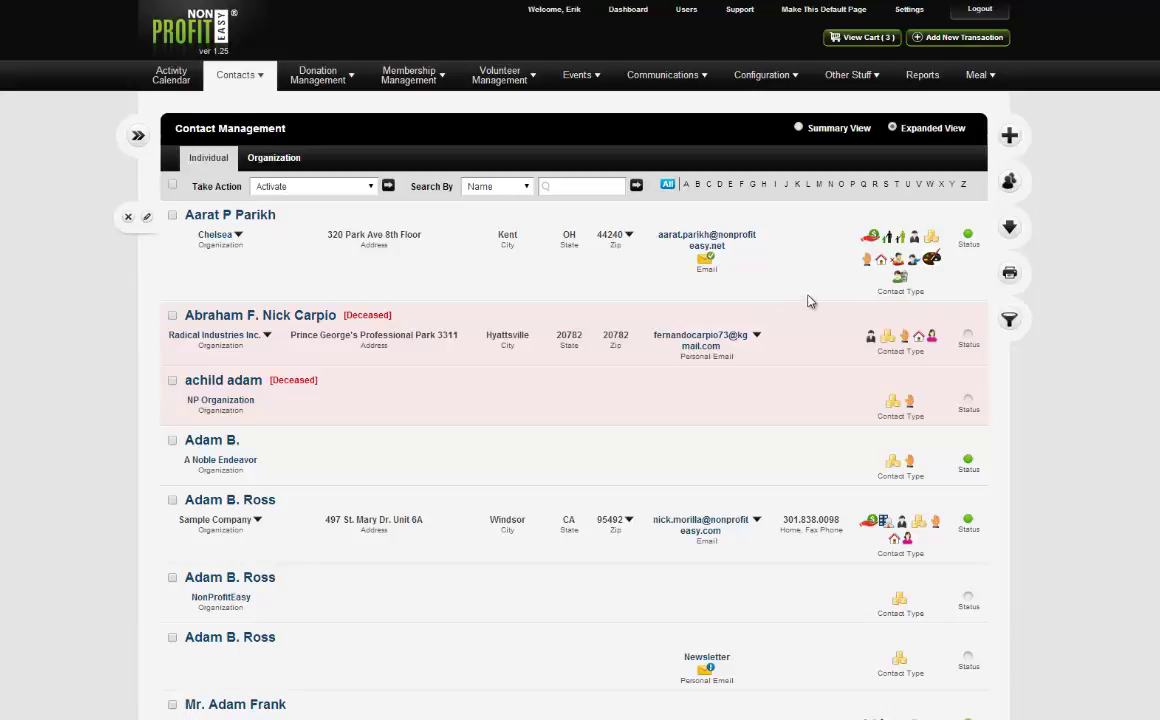
pyautogui.scroll(-1, 810, 303)
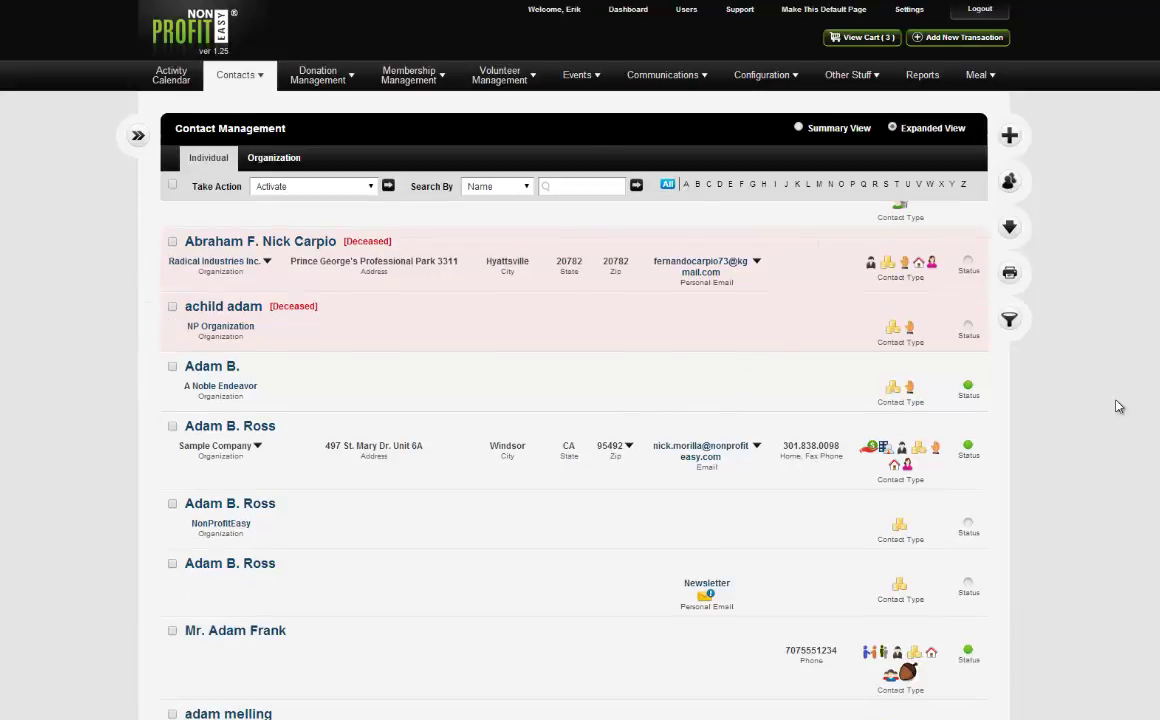
pyautogui.scroll(-15, 1118, 406)
pyautogui.scroll(-4, 1086, 487)
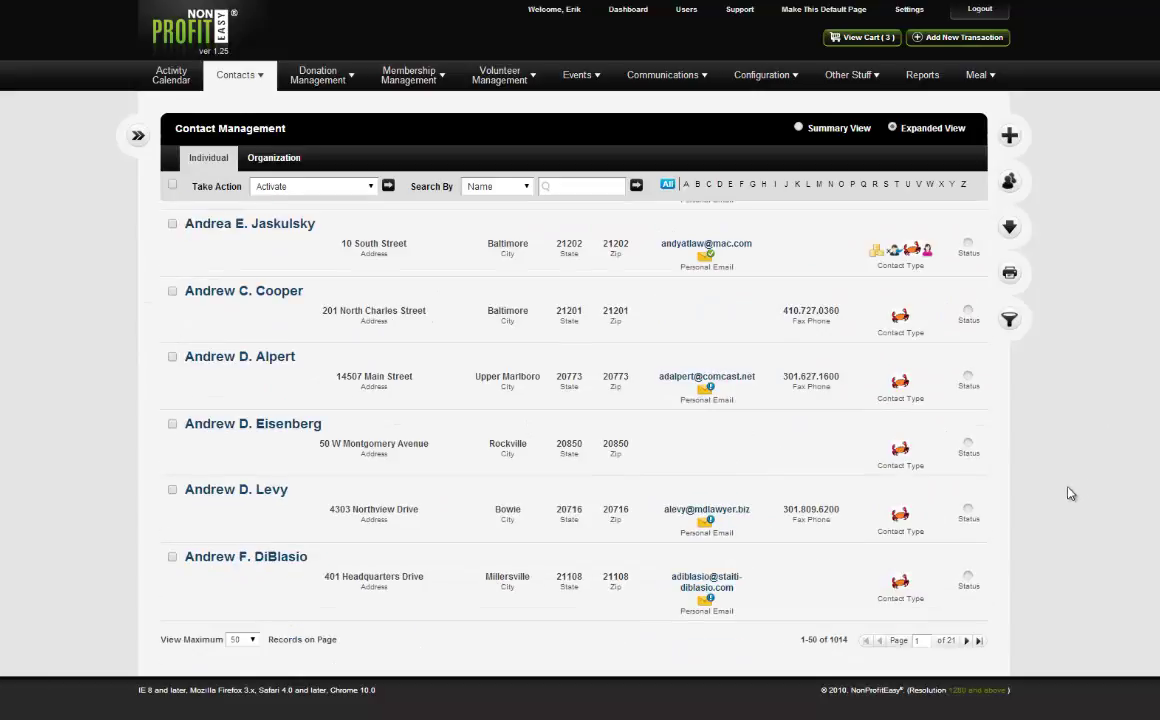
pyautogui.click(247, 640)
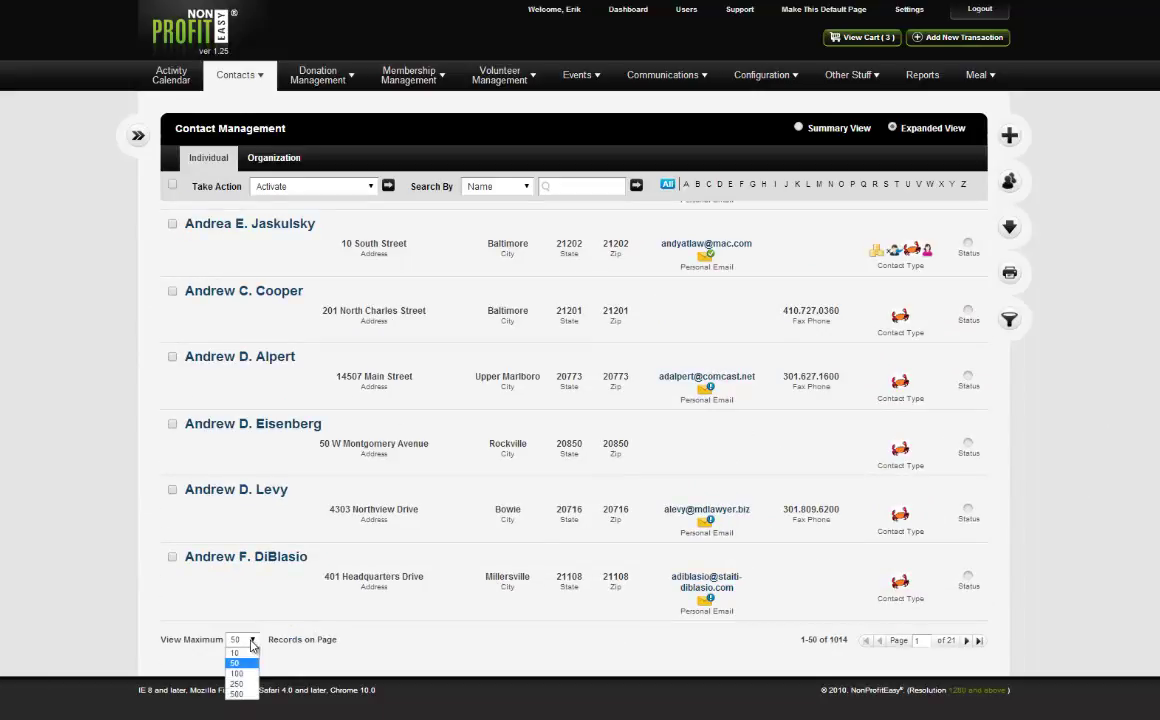
pyautogui.scroll(8, 1100, 524)
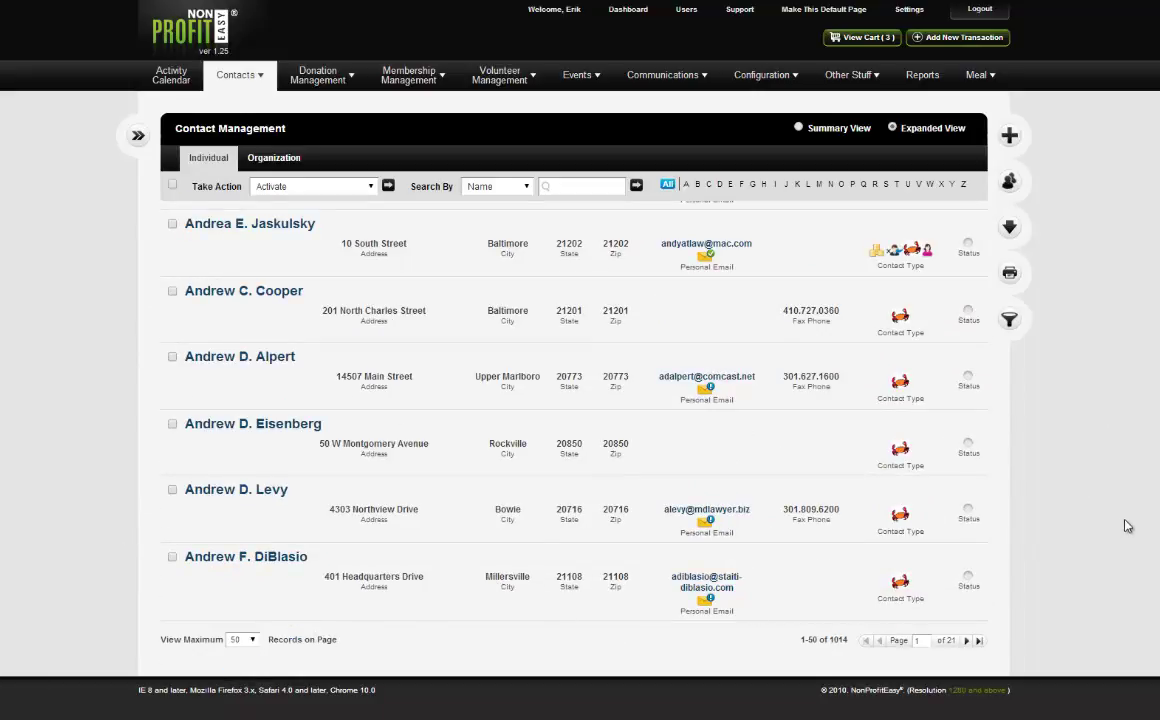
pyautogui.scroll(10, 1100, 524)
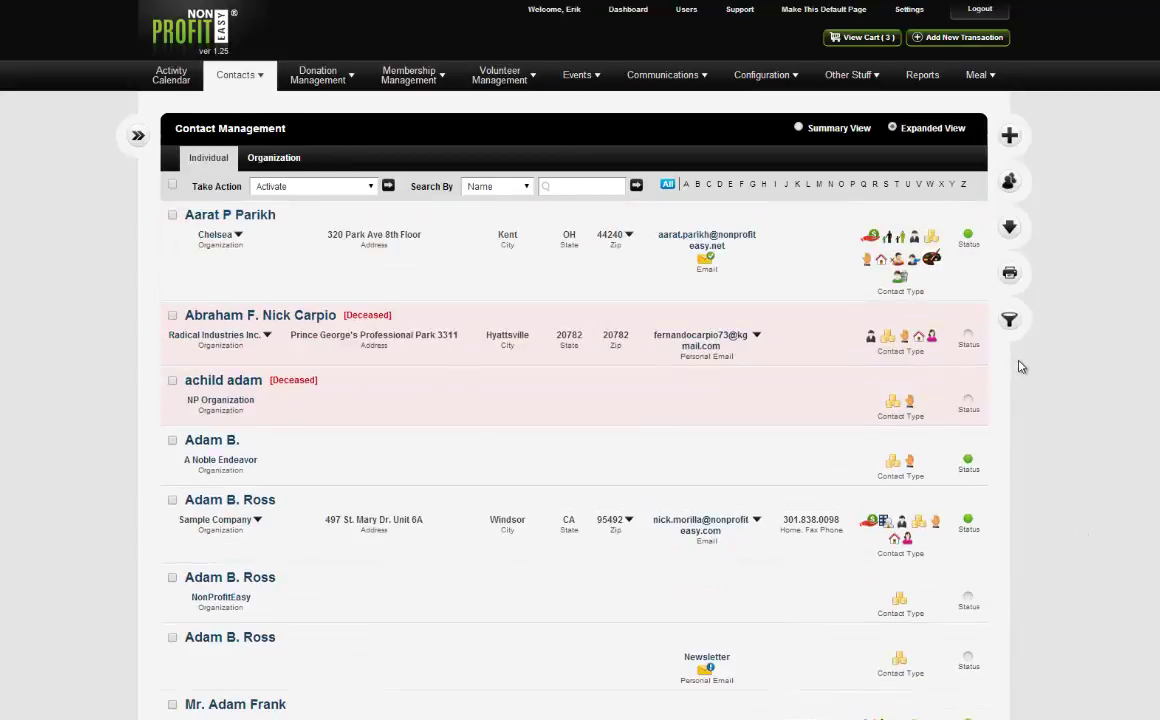
# Switch the individual contacts to Summary View with 100 records per page.
pyautogui.click(822, 130)
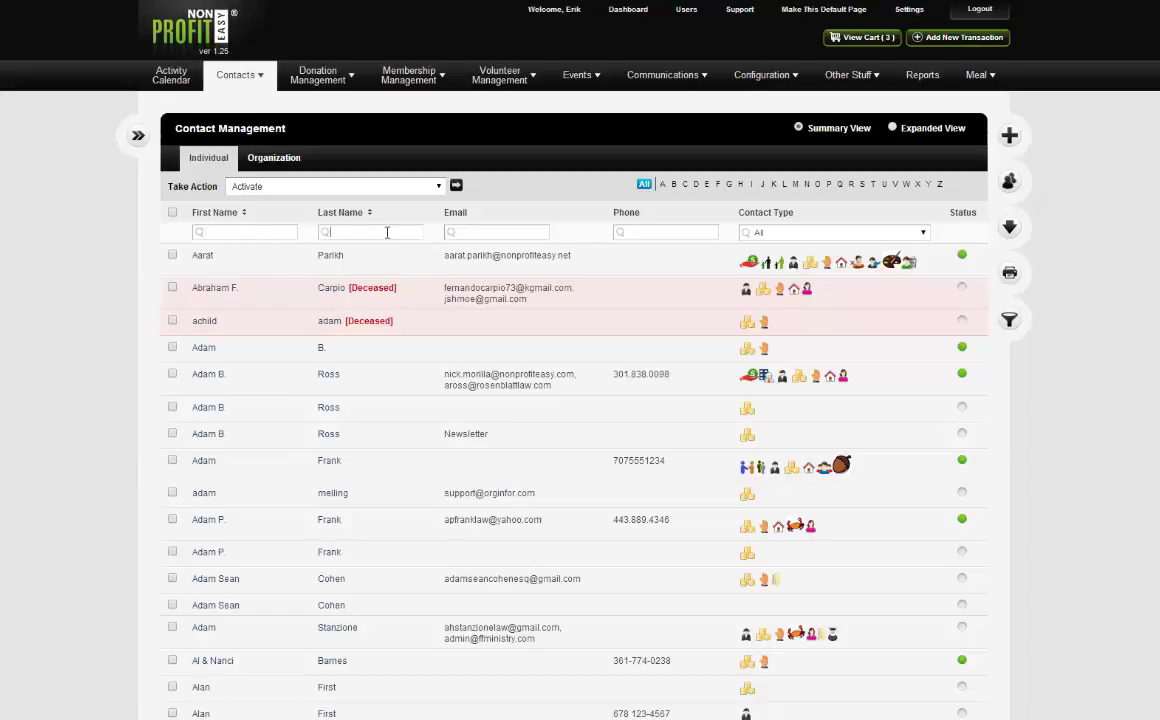
pyautogui.click(331, 233)
pyautogui.scroll(-10, 580, 340)
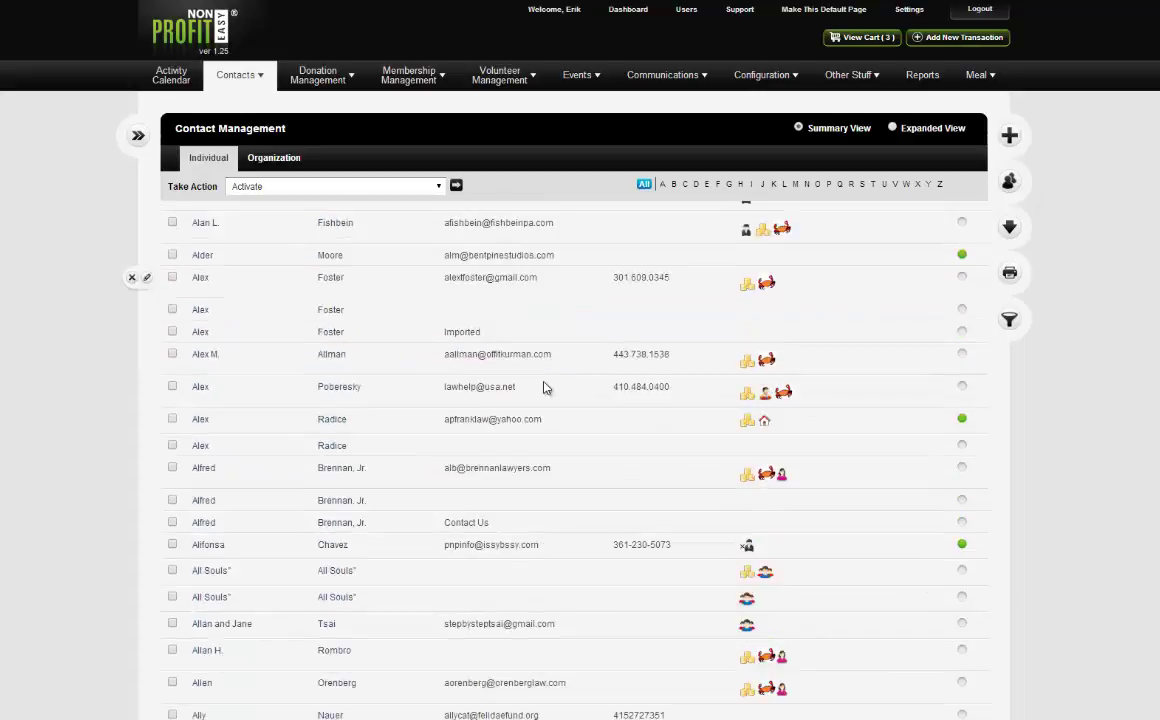
pyautogui.scroll(-5, 545, 417)
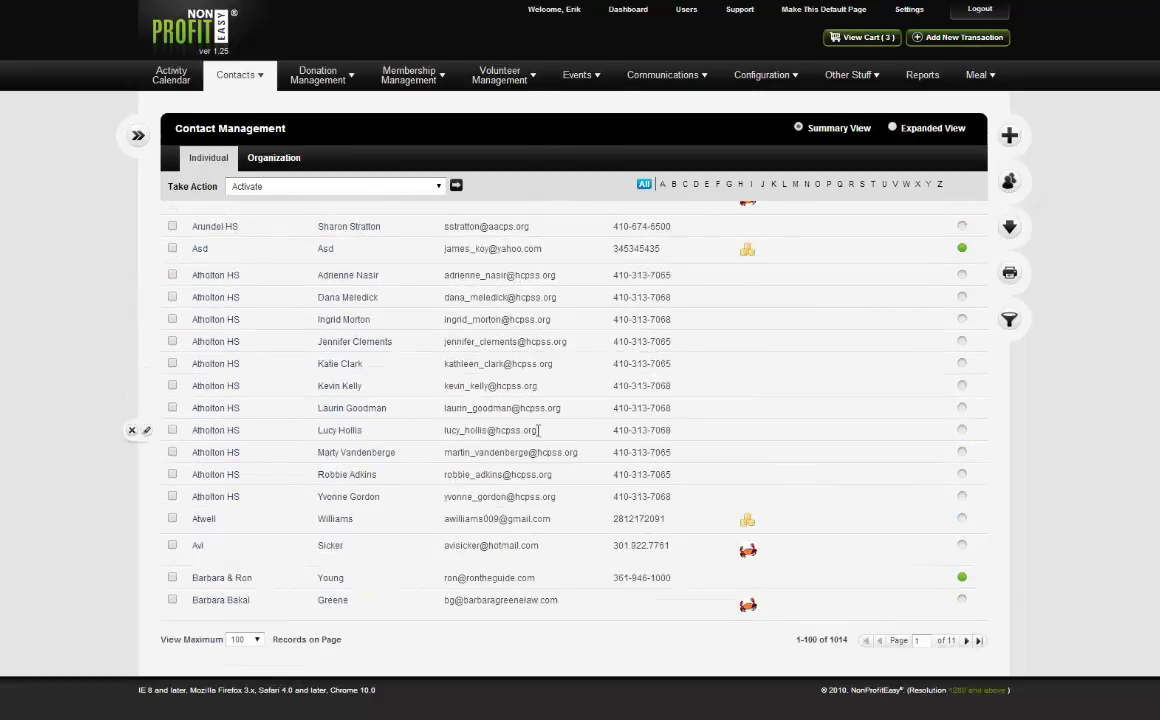
pyautogui.click(245, 640)
pyautogui.press('Return')
pyautogui.scroll(10, 568, 388)
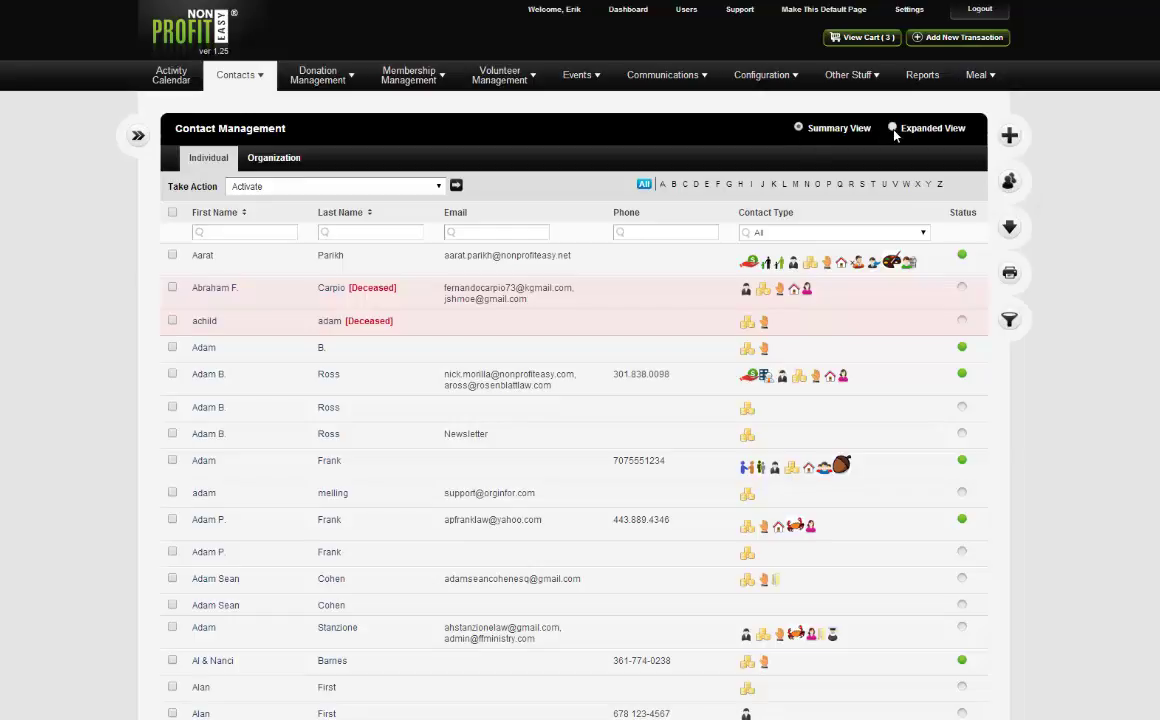
# Add a new contact and enter its first and last name, accepting the last-name suggestion.
pyautogui.click(1018, 137)
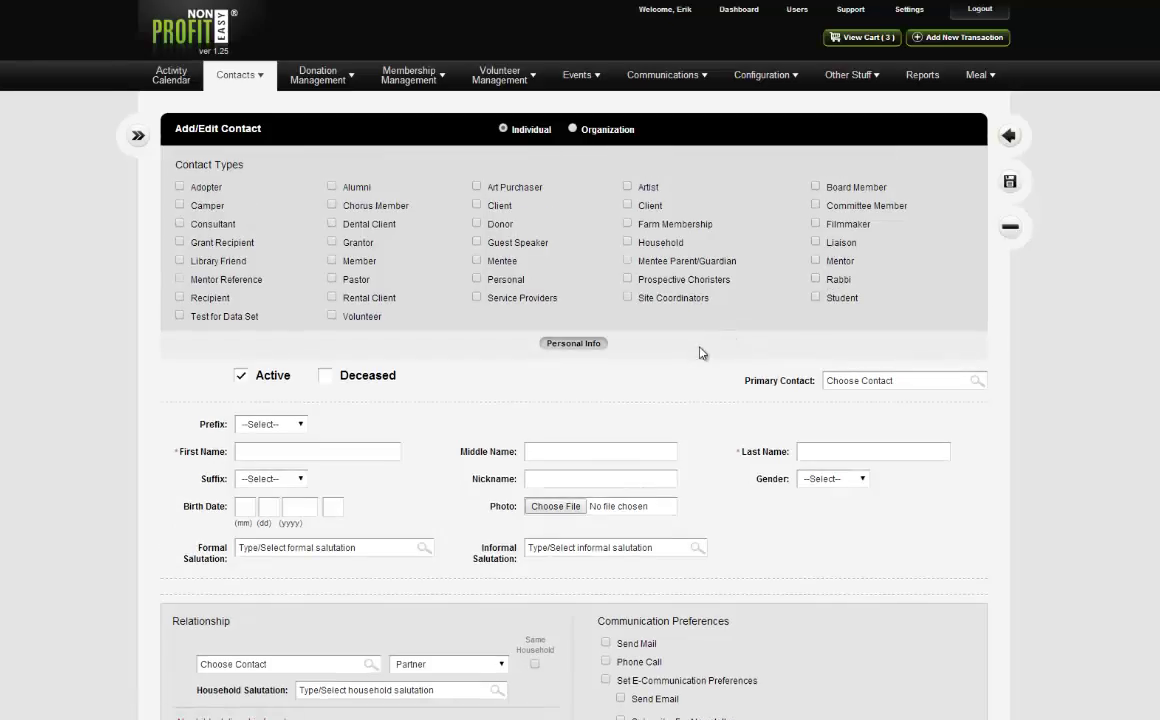
pyautogui.scroll(-3, 645, 367)
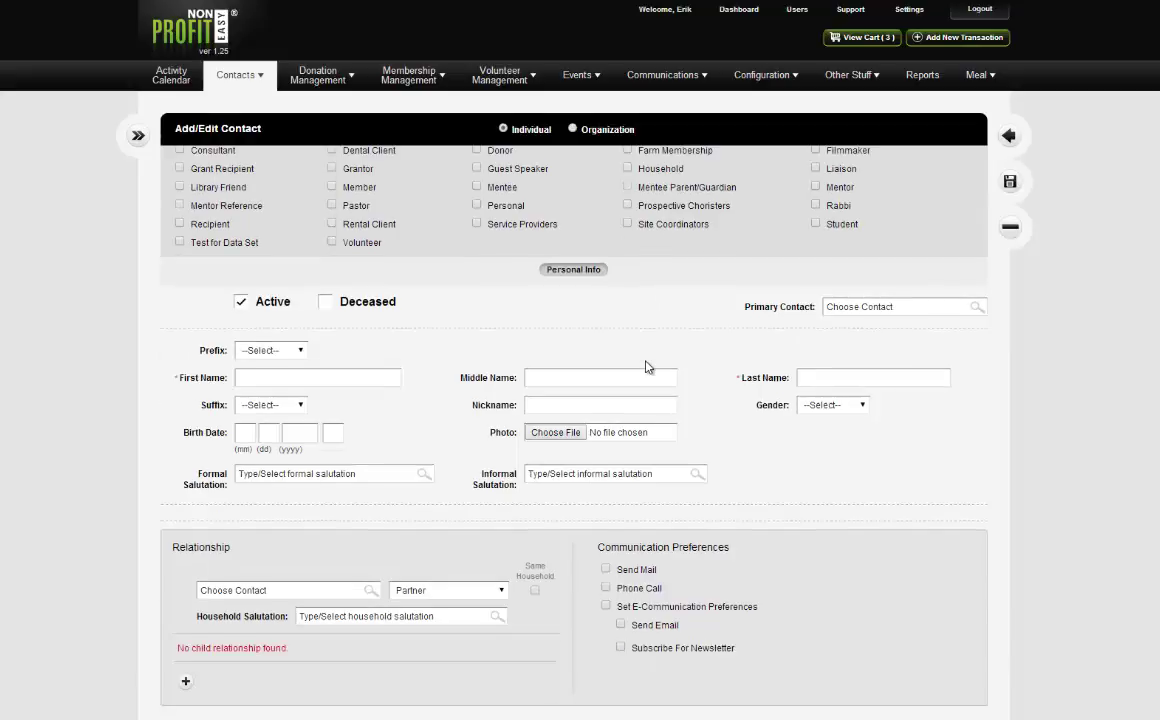
pyautogui.scroll(3, 646, 366)
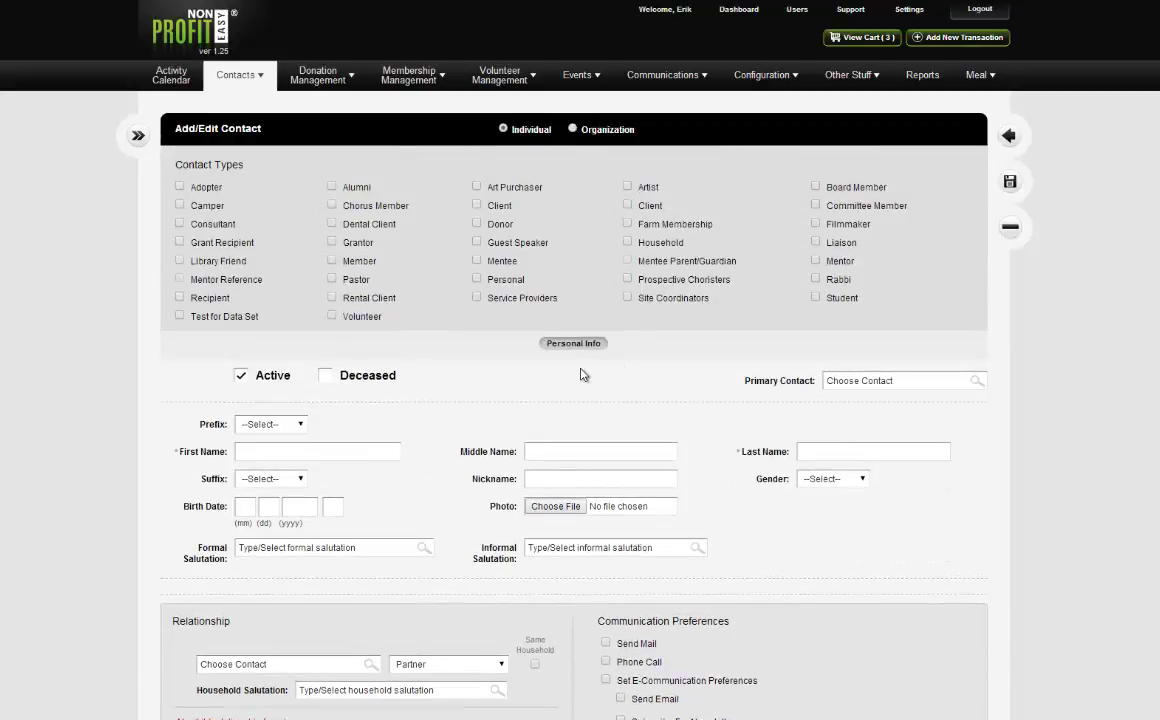
pyautogui.click(357, 453)
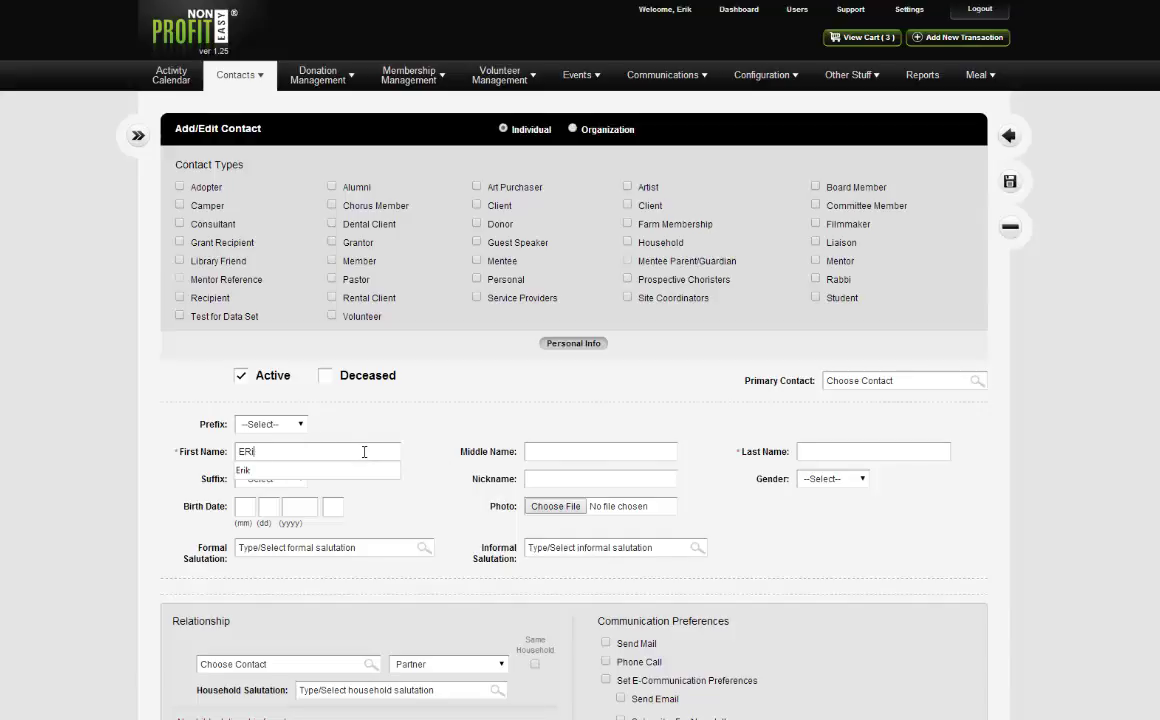
pyautogui.write('rik')
pyautogui.click(818, 450)
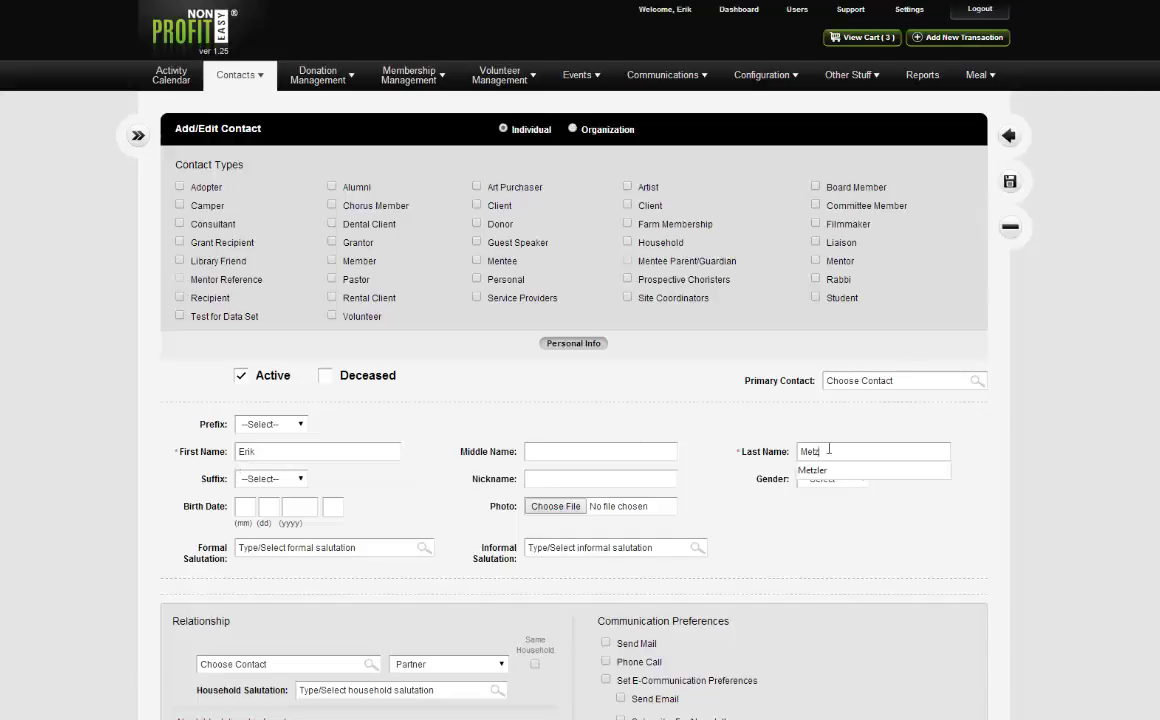
pyautogui.click(790, 415)
pyautogui.scroll(-3, 790, 415)
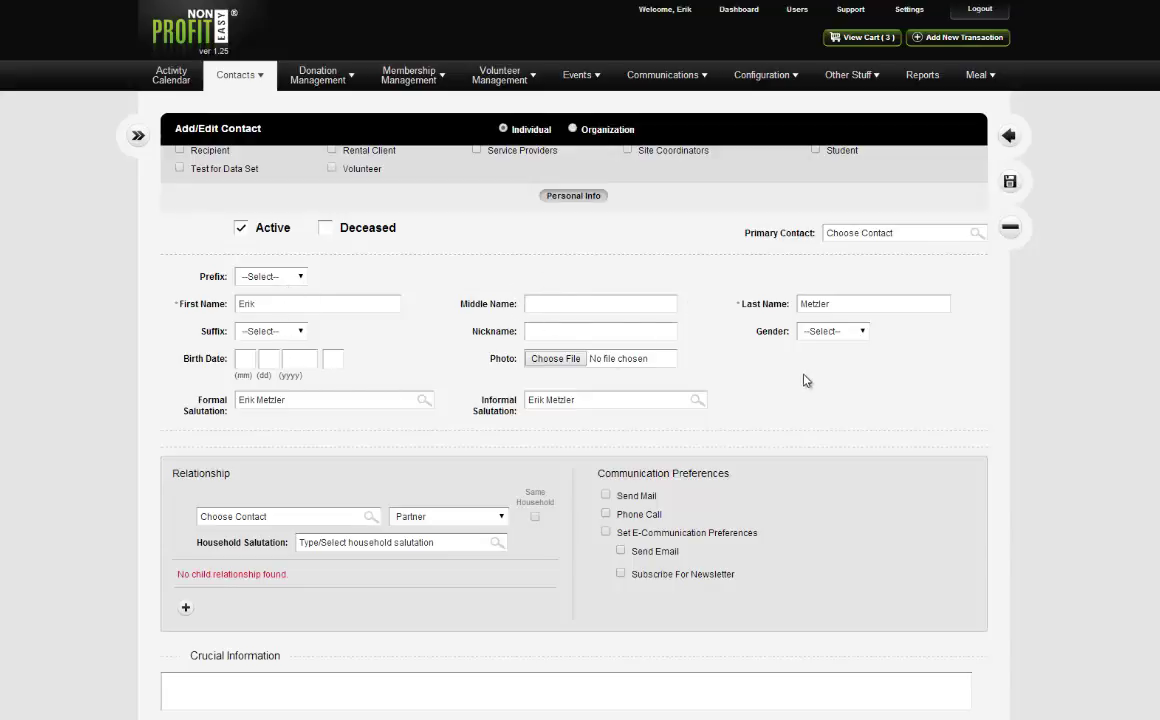
pyautogui.click(829, 338)
pyautogui.click(829, 356)
pyautogui.click(251, 355)
pyautogui.write('8')
pyautogui.click(268, 358)
pyautogui.write('5')
pyautogui.click(306, 357)
pyautogui.write('1984')
# Choose Mr. as the contact's prefix.
pyautogui.scroll(-1, 752, 403)
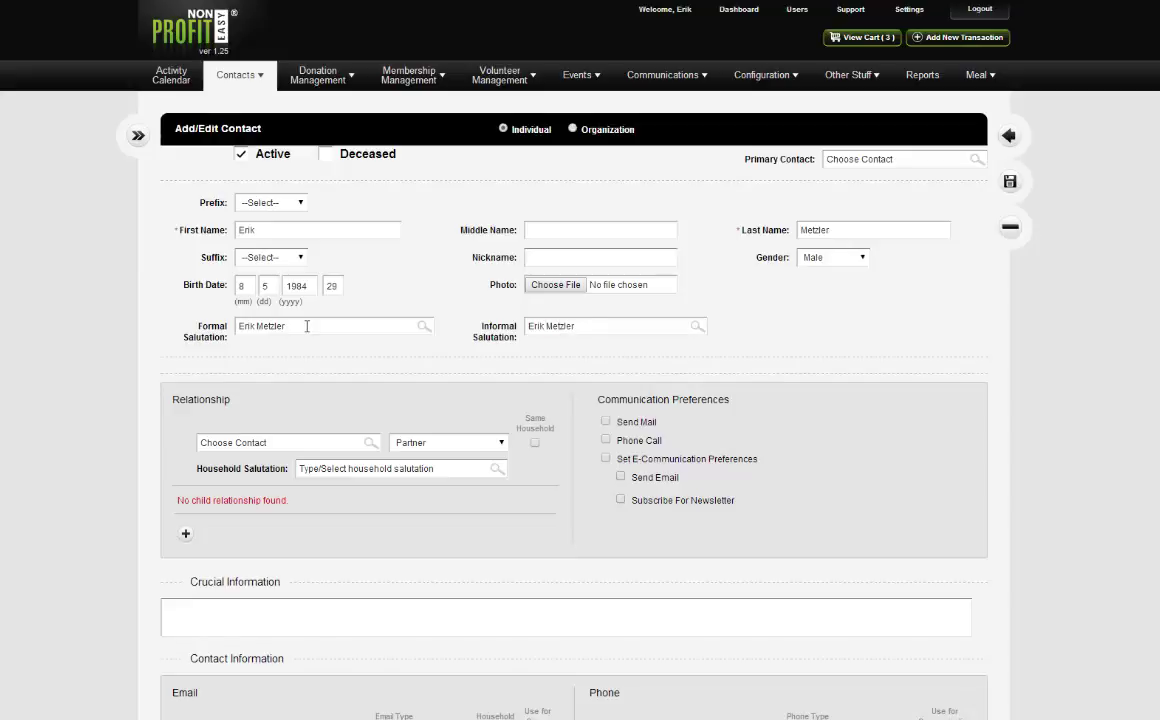
pyautogui.click(262, 202)
pyautogui.press('Escape')
pyautogui.press('Down')
pyautogui.click(282, 326)
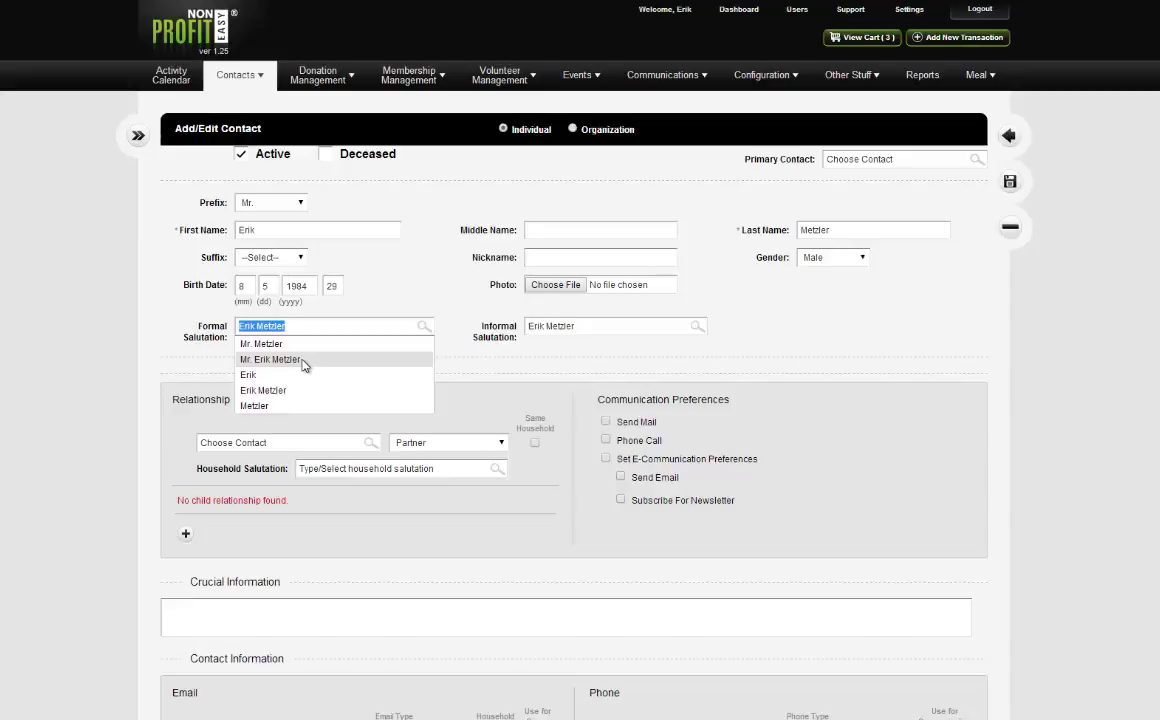
pyautogui.click(308, 362)
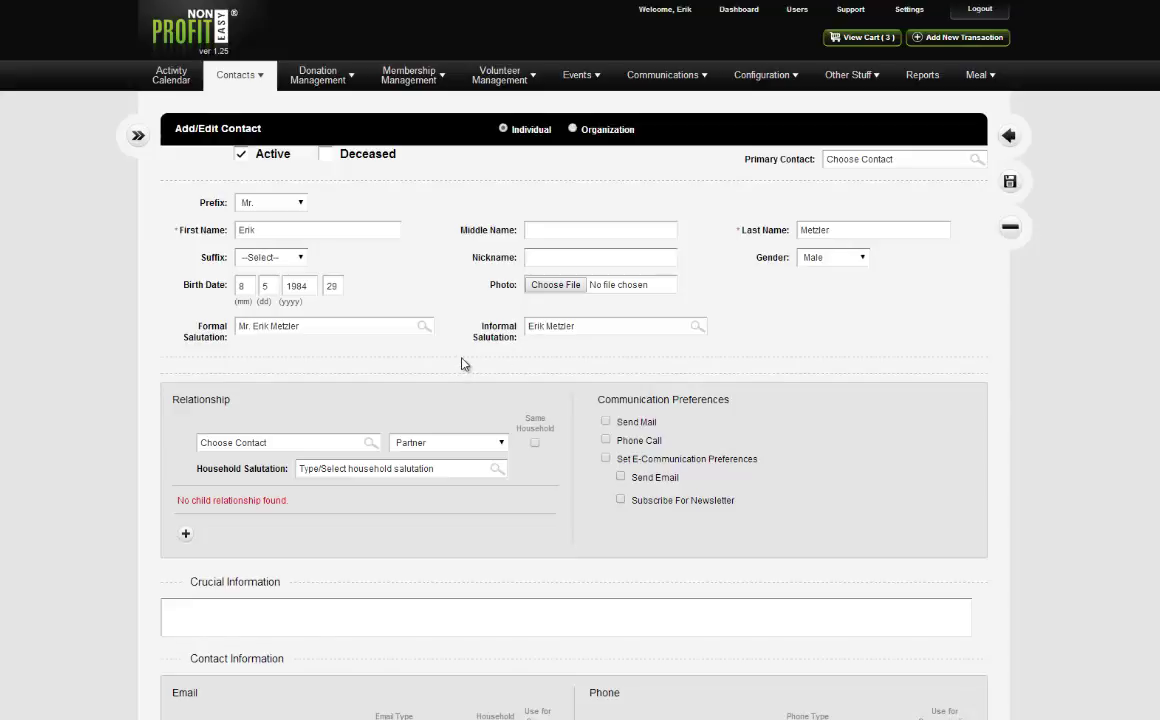
pyautogui.scroll(-3, 461, 362)
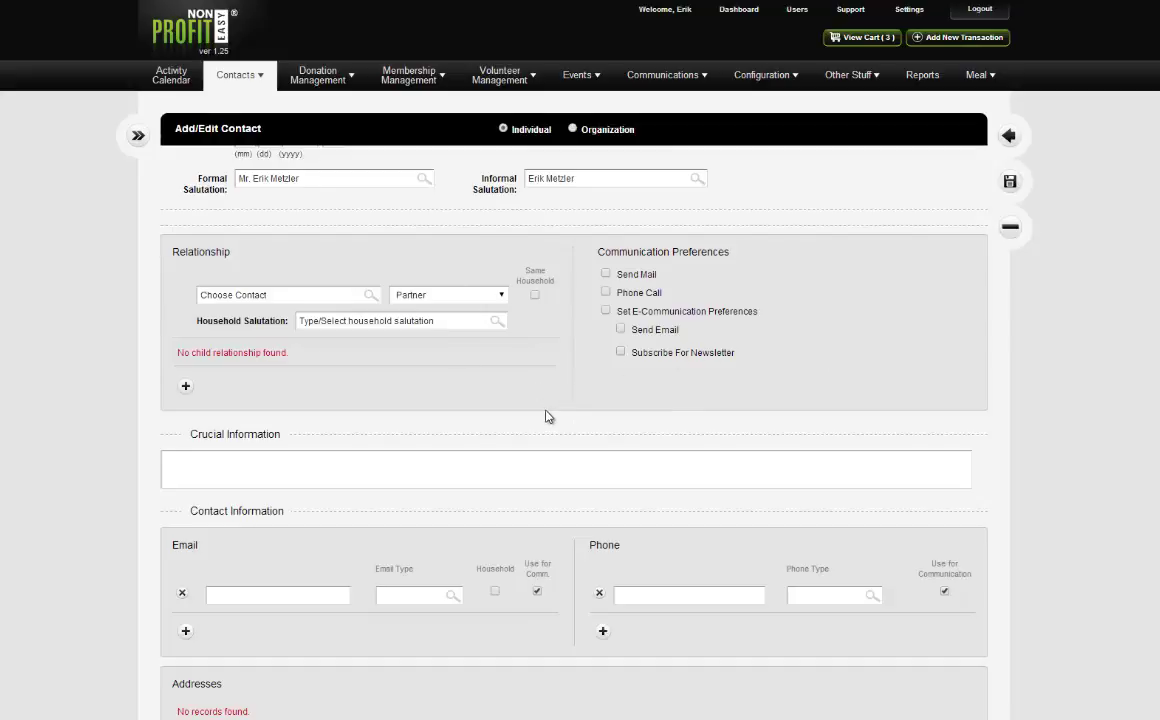
pyautogui.scroll(-1, 580, 386)
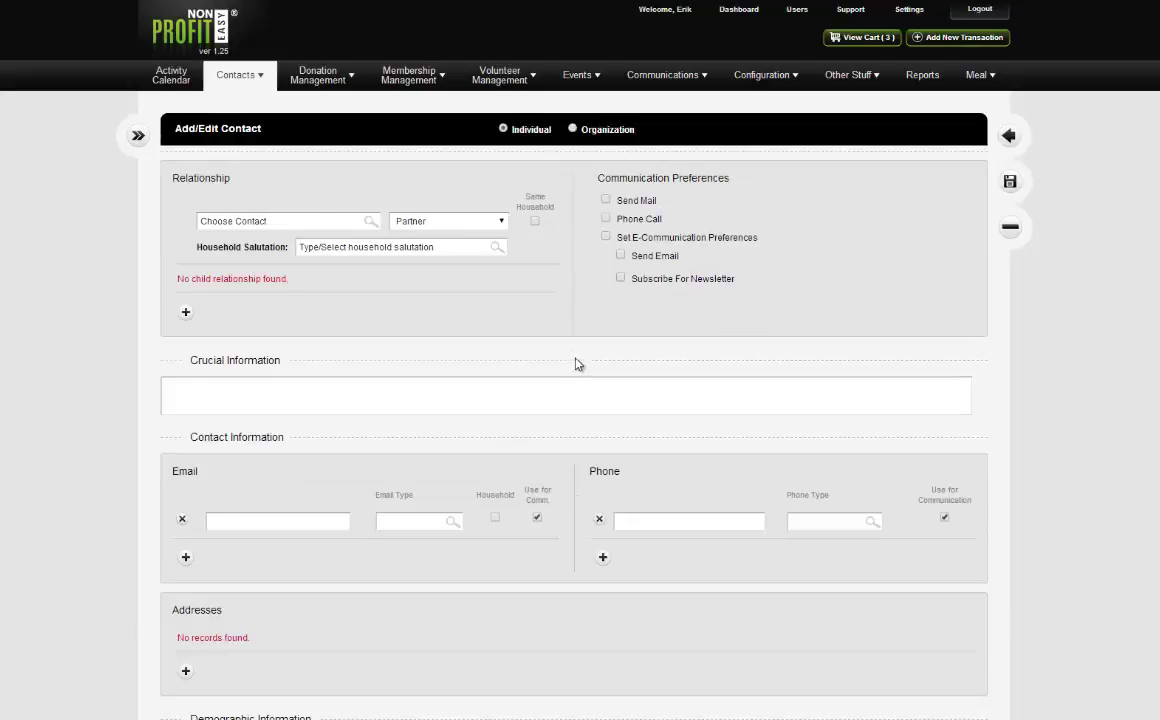
pyautogui.click(335, 389)
pyautogui.scroll(5, 595, 334)
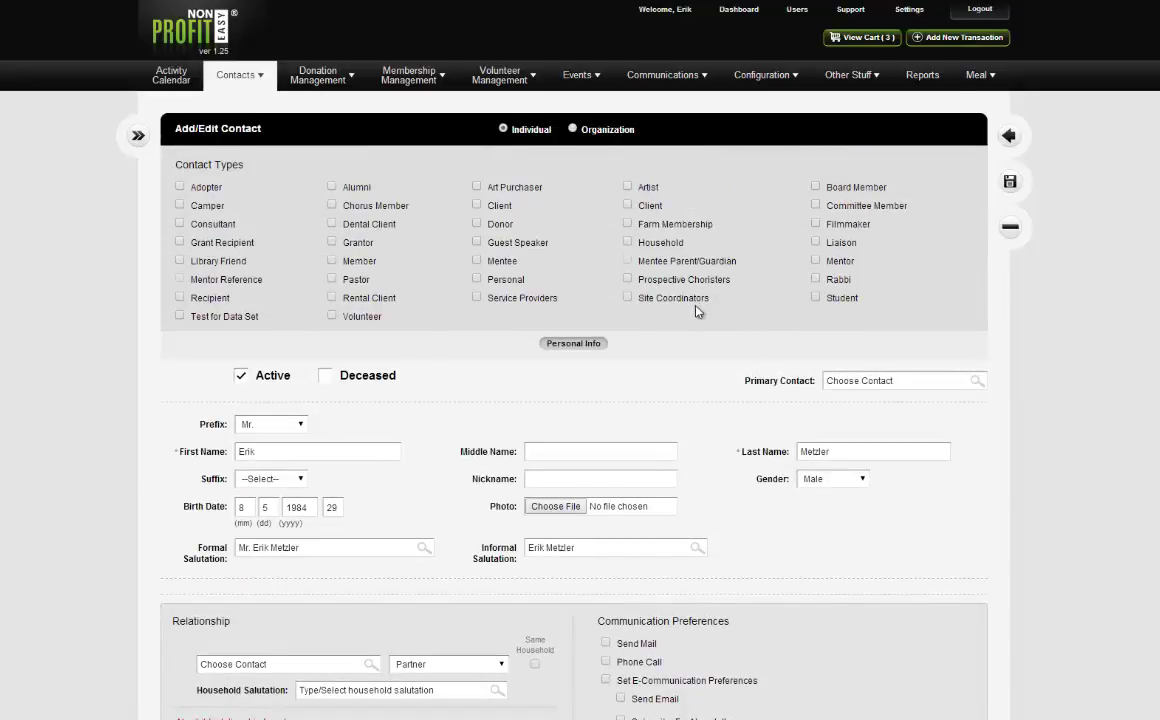
pyautogui.scroll(-4, 697, 311)
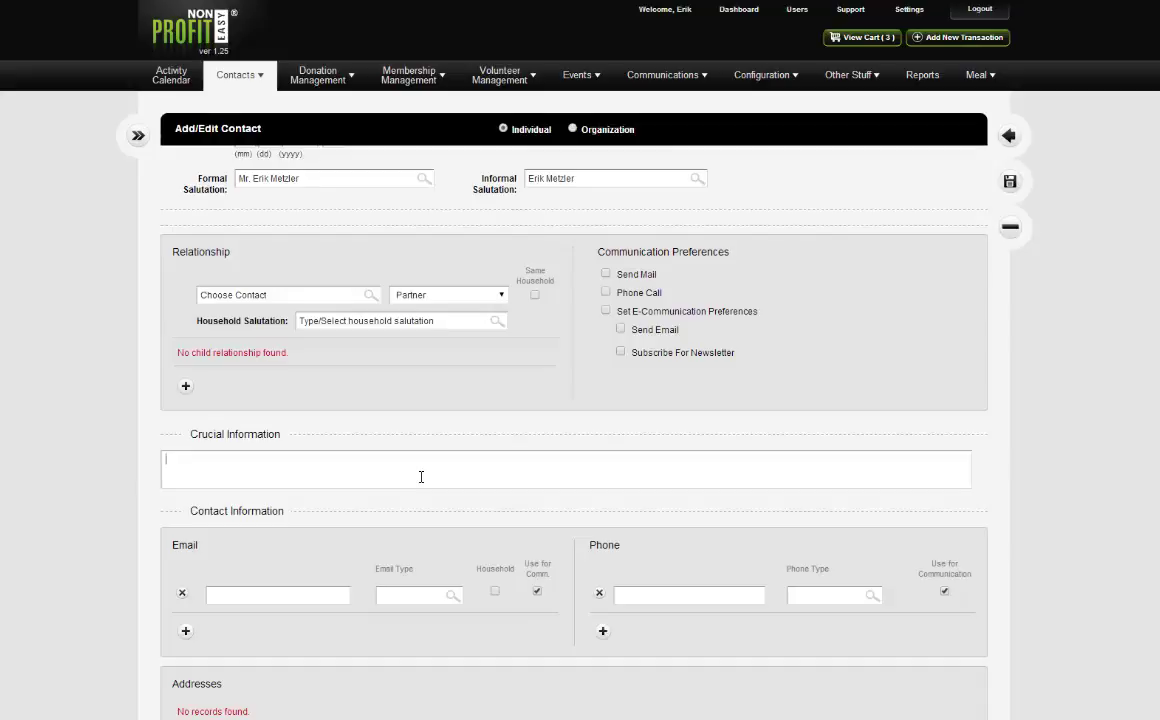
pyautogui.click(421, 477)
pyautogui.scroll(-2, 390, 470)
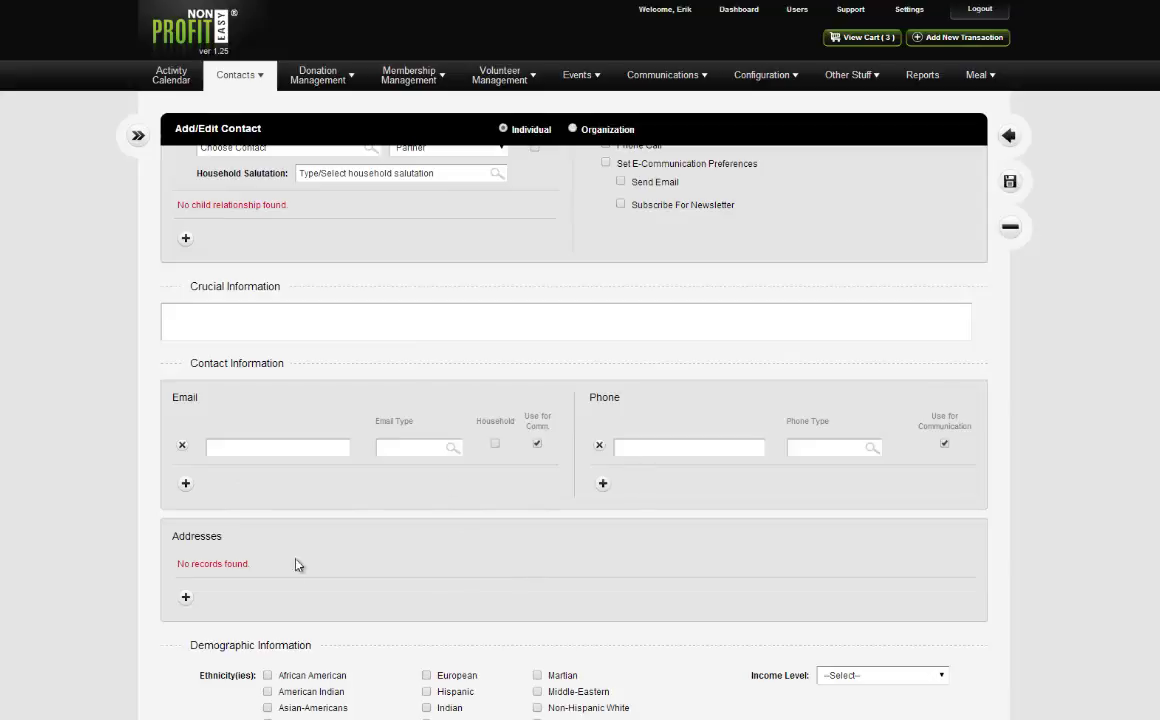
pyautogui.click(292, 447)
pyautogui.click(646, 448)
pyautogui.click(318, 443)
# Fill in the contact's e-mail from the autocomplete suggestion, declining to update the existing matching record.
pyautogui.write('erik')
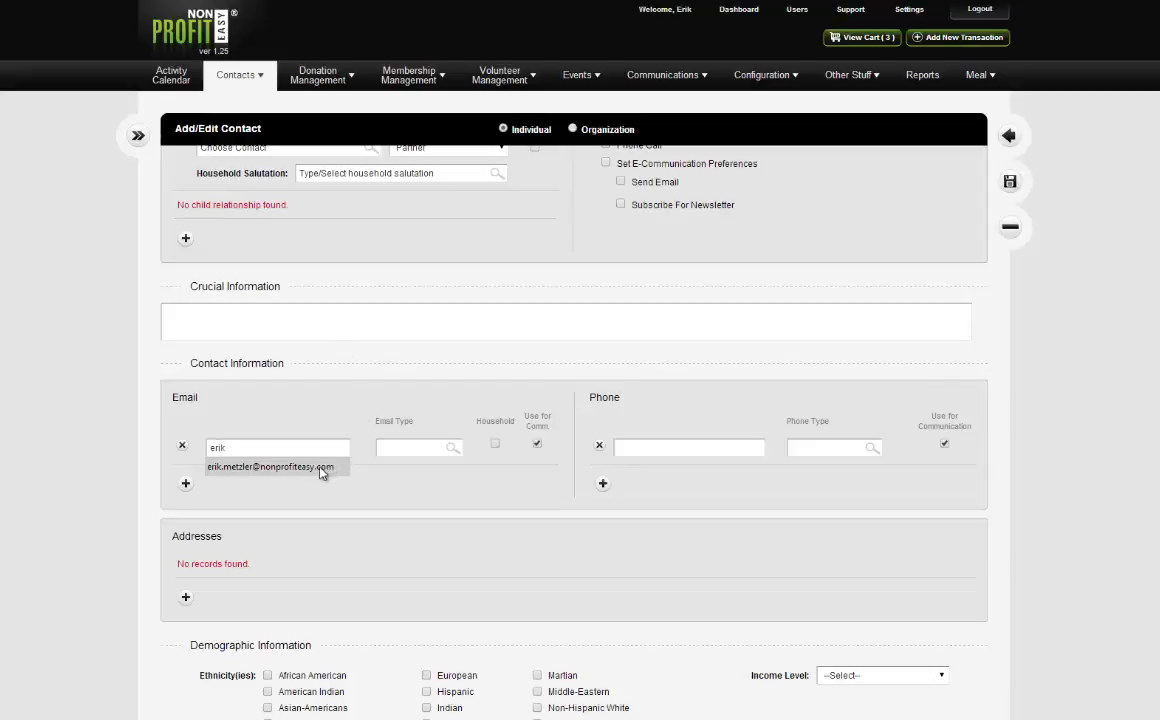
pyautogui.click(321, 468)
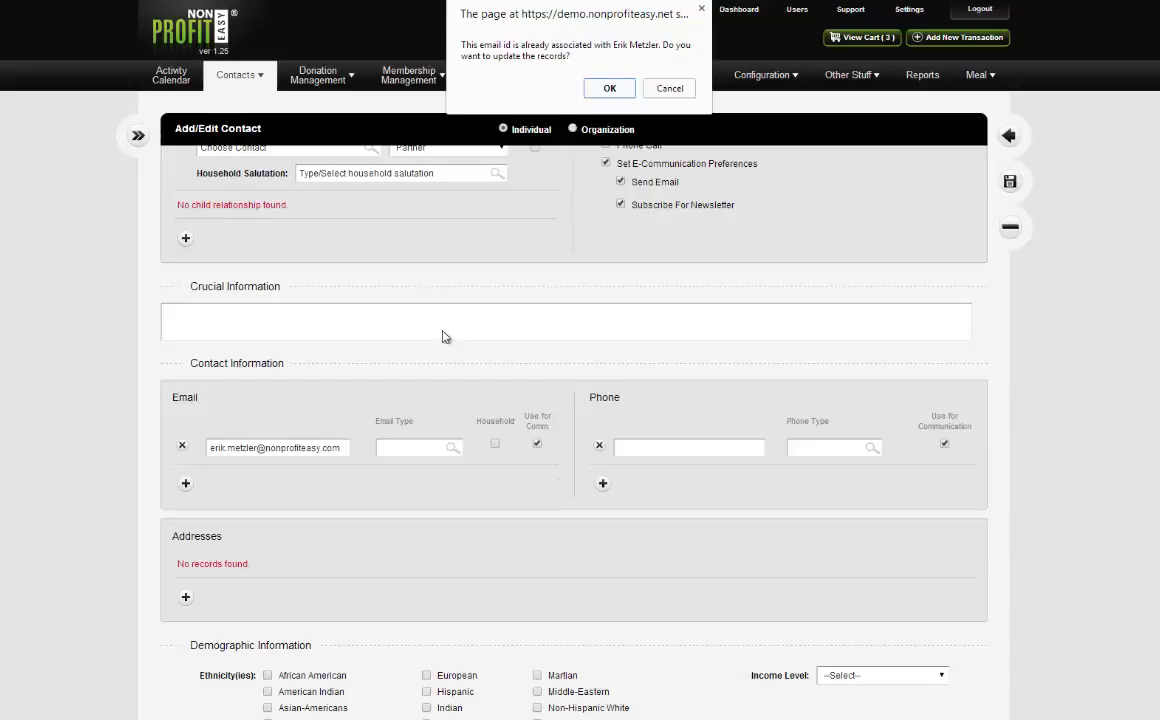
pyautogui.click(665, 88)
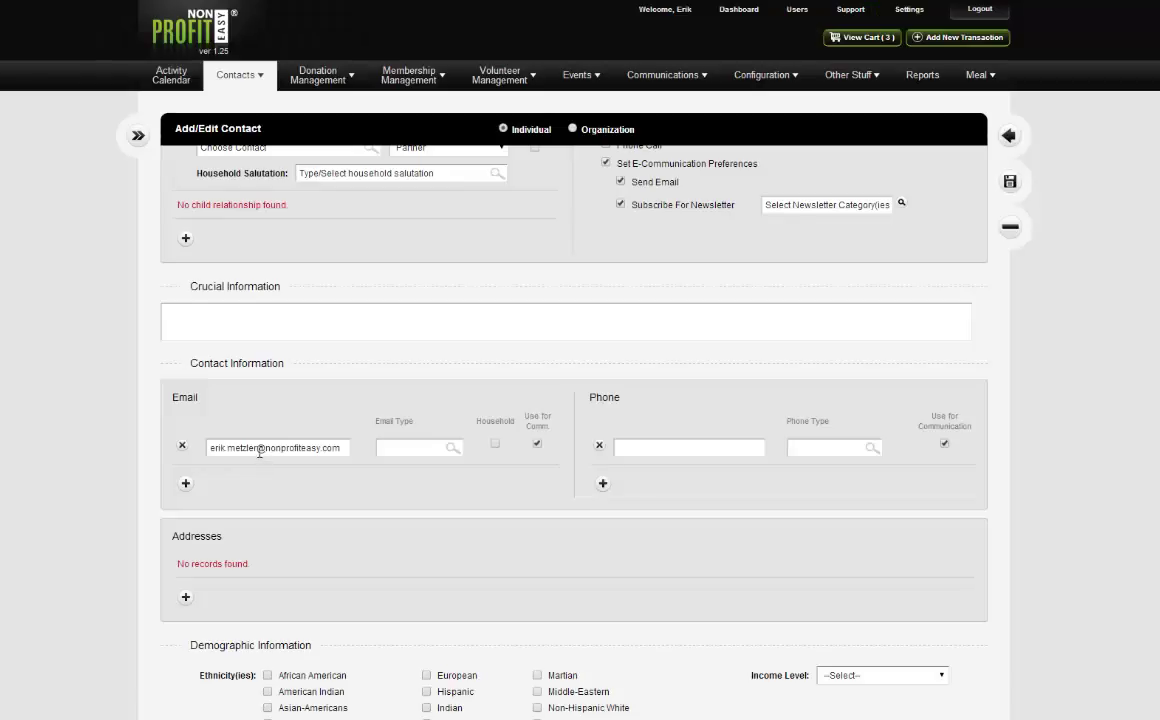
pyautogui.moveTo(258, 448); pyautogui.dragTo(227, 448)
# Remove the selected part of the e-mail, tick Household and toggle Use for Comm.
pyautogui.press('BackSpace')
pyautogui.press('BackSpace')
pyautogui.click(494, 446)
pyautogui.click(537, 443)
# Mark the e-mail as type Work, leaving the phone type unchosen.
pyautogui.click(451, 455)
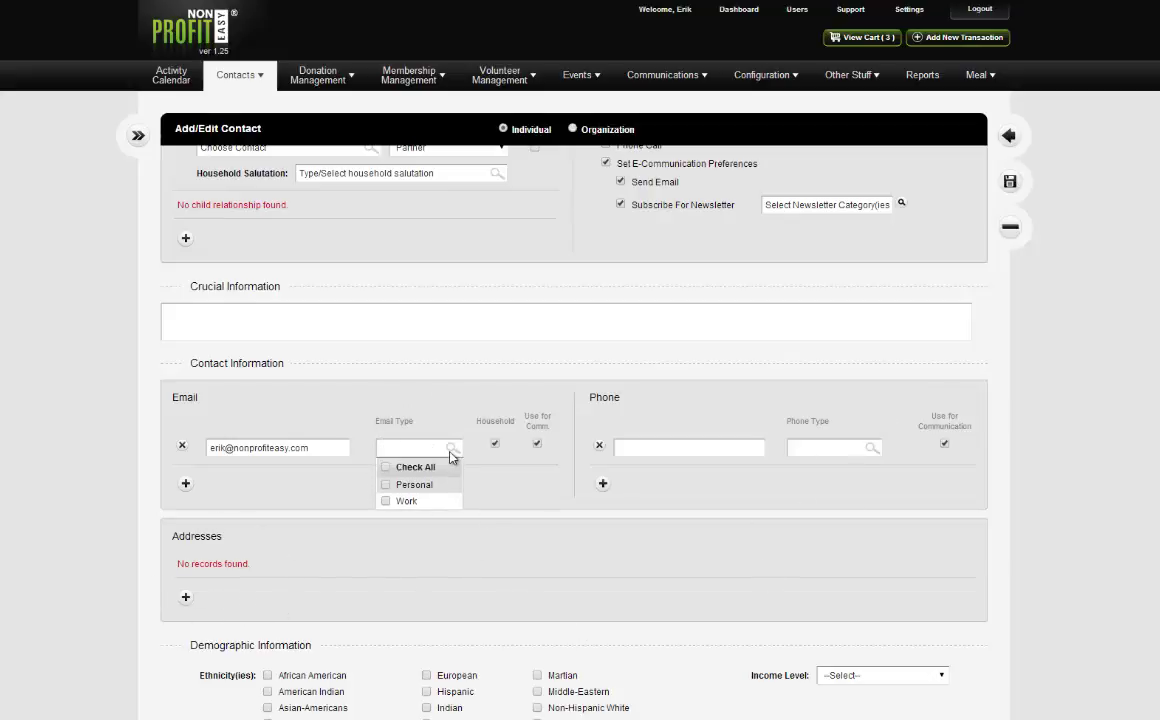
pyautogui.click(387, 502)
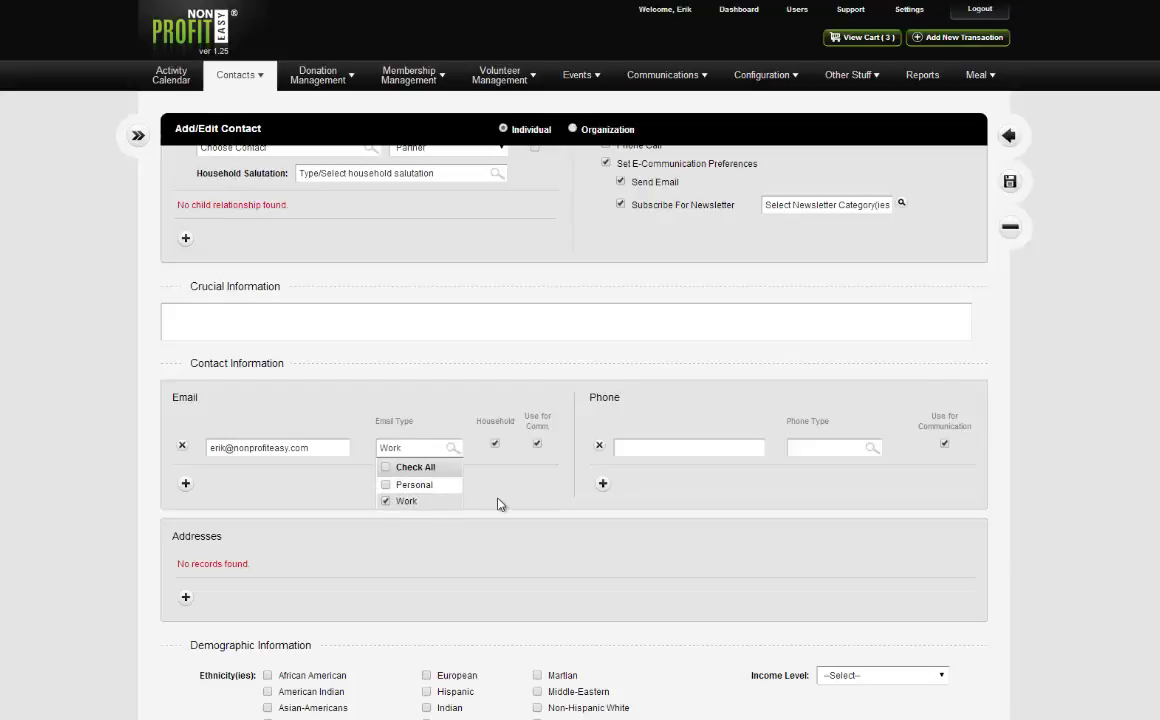
pyautogui.click(874, 450)
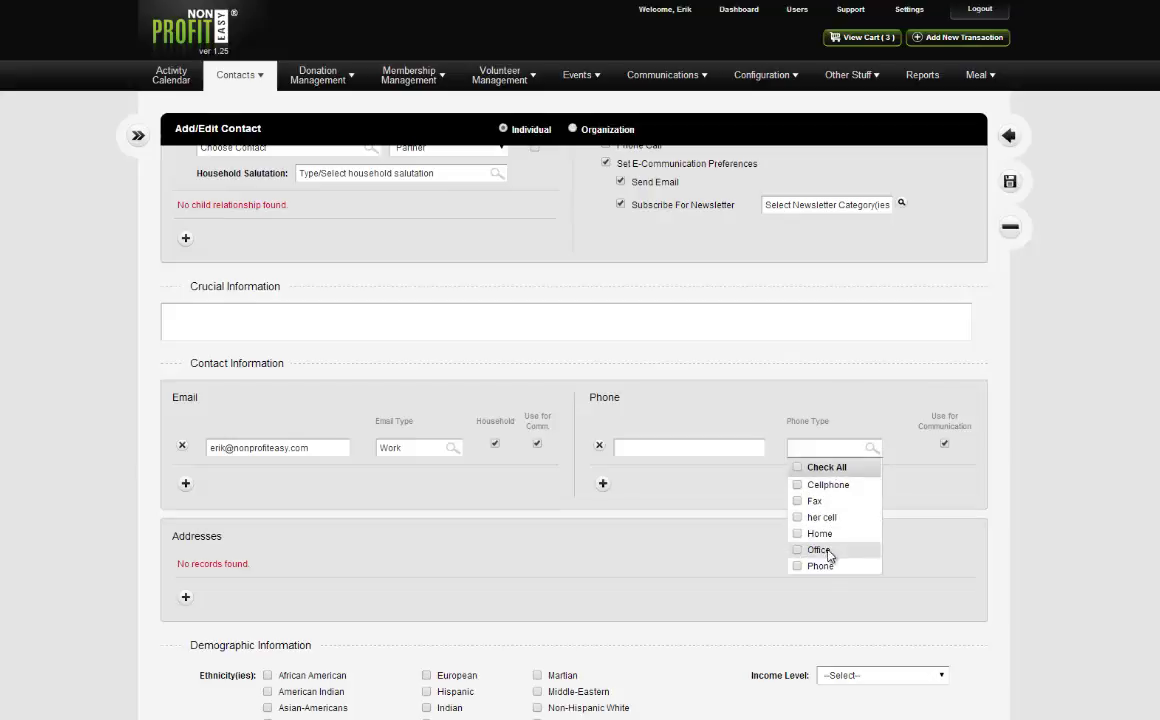
pyautogui.click(856, 380)
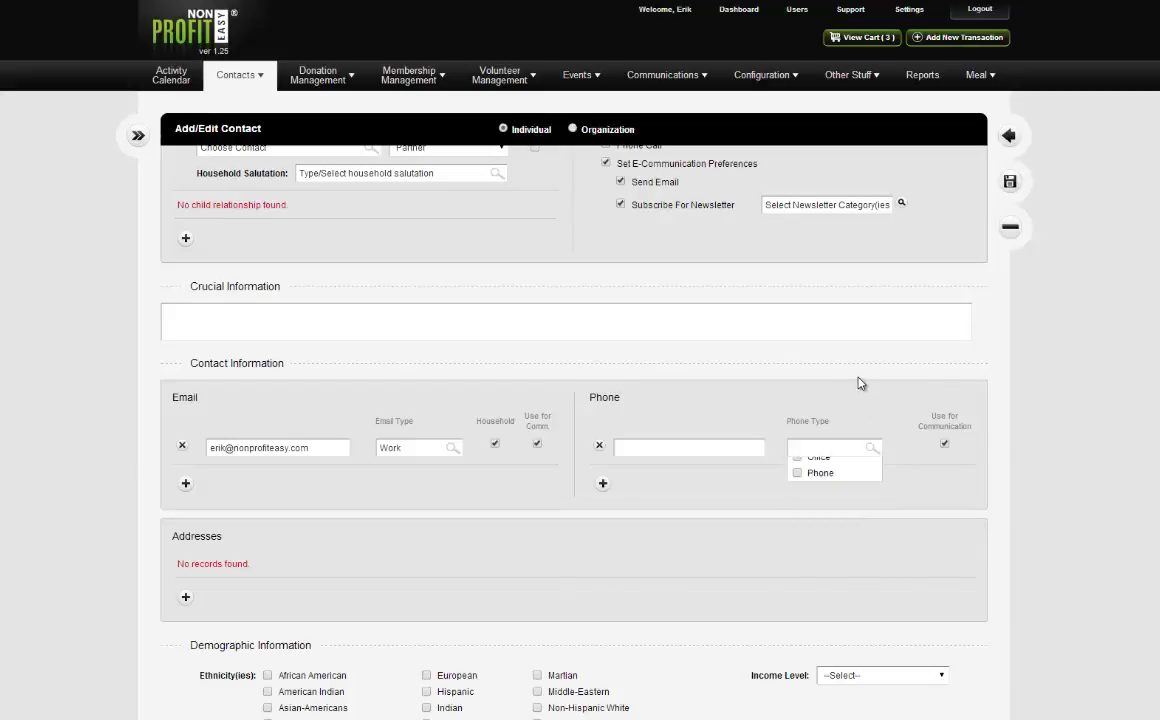
pyautogui.click(868, 452)
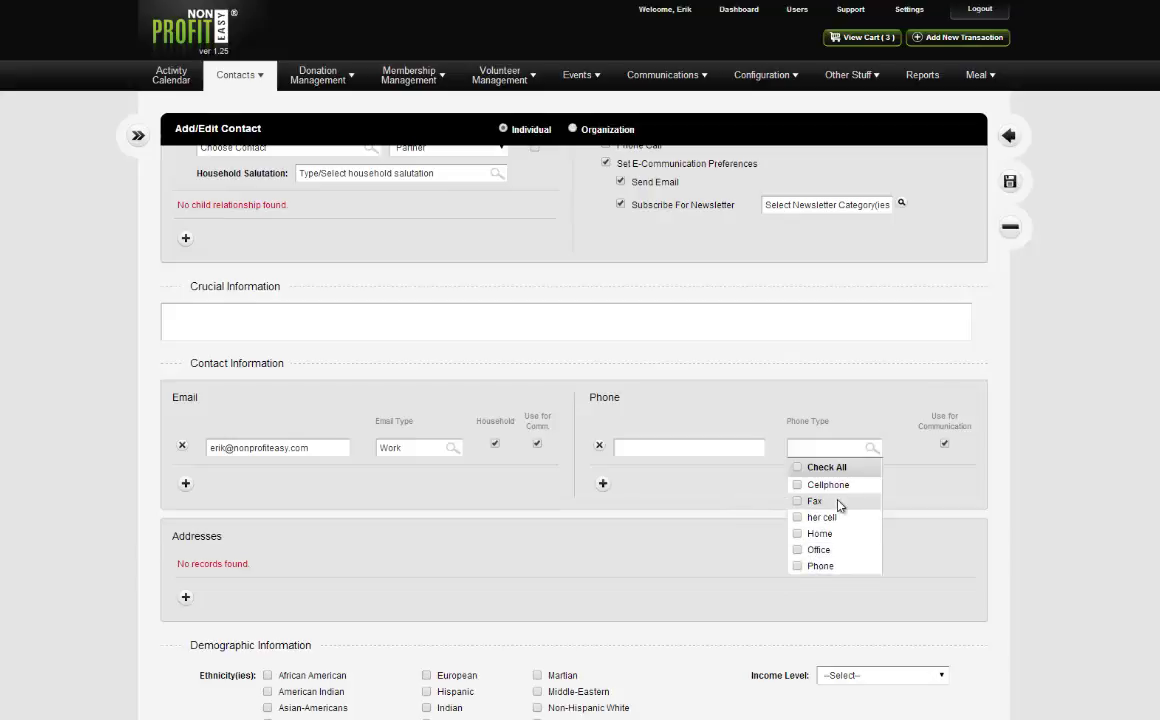
pyautogui.click(868, 383)
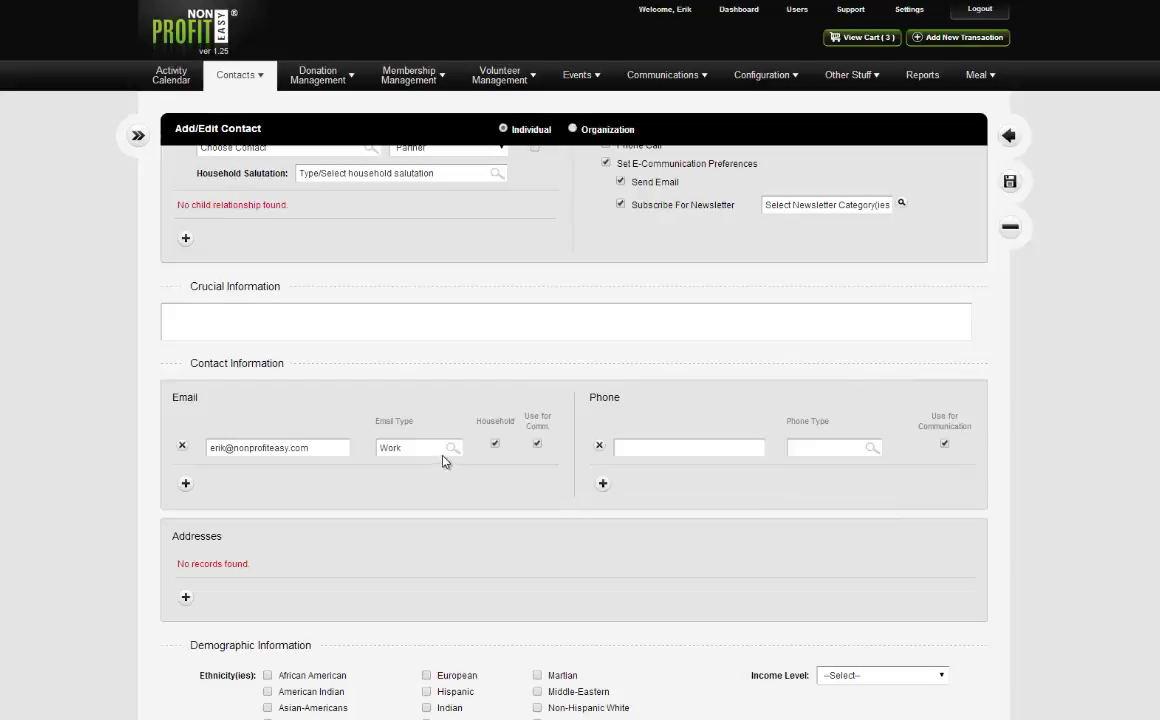
pyautogui.moveTo(773, 85)
pyautogui.moveTo(712, 72)
pyautogui.scroll(1, 500, 480)
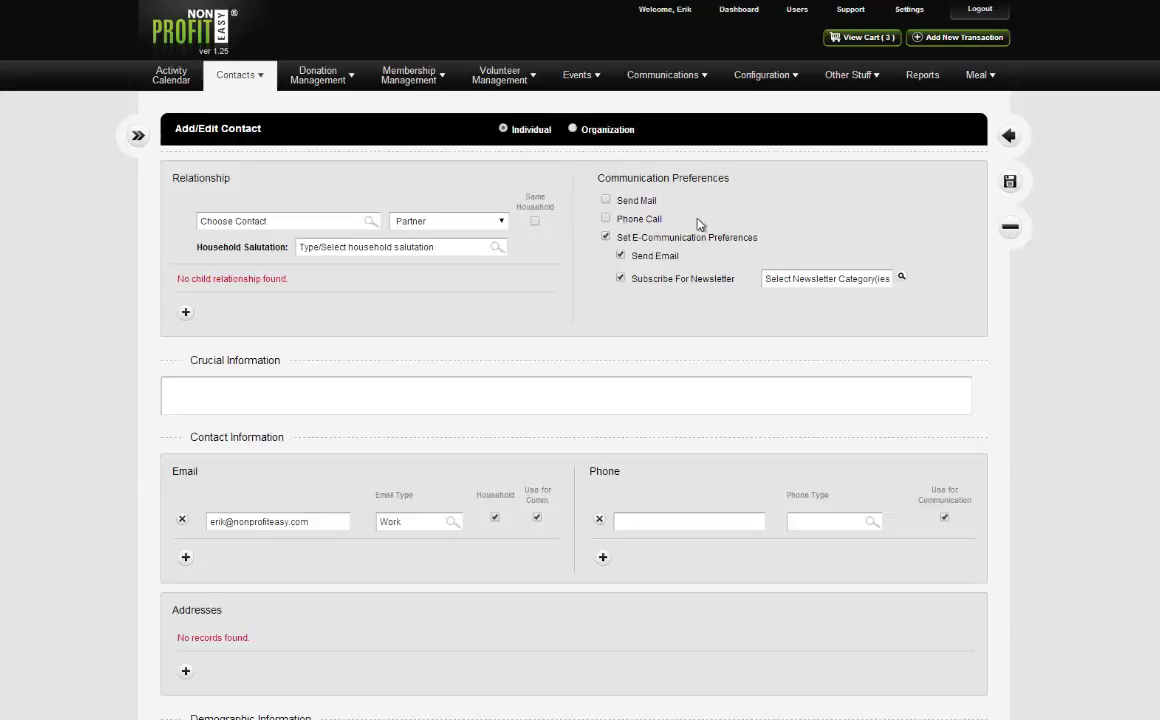
pyautogui.click(810, 279)
pyautogui.click(758, 216)
pyautogui.click(772, 279)
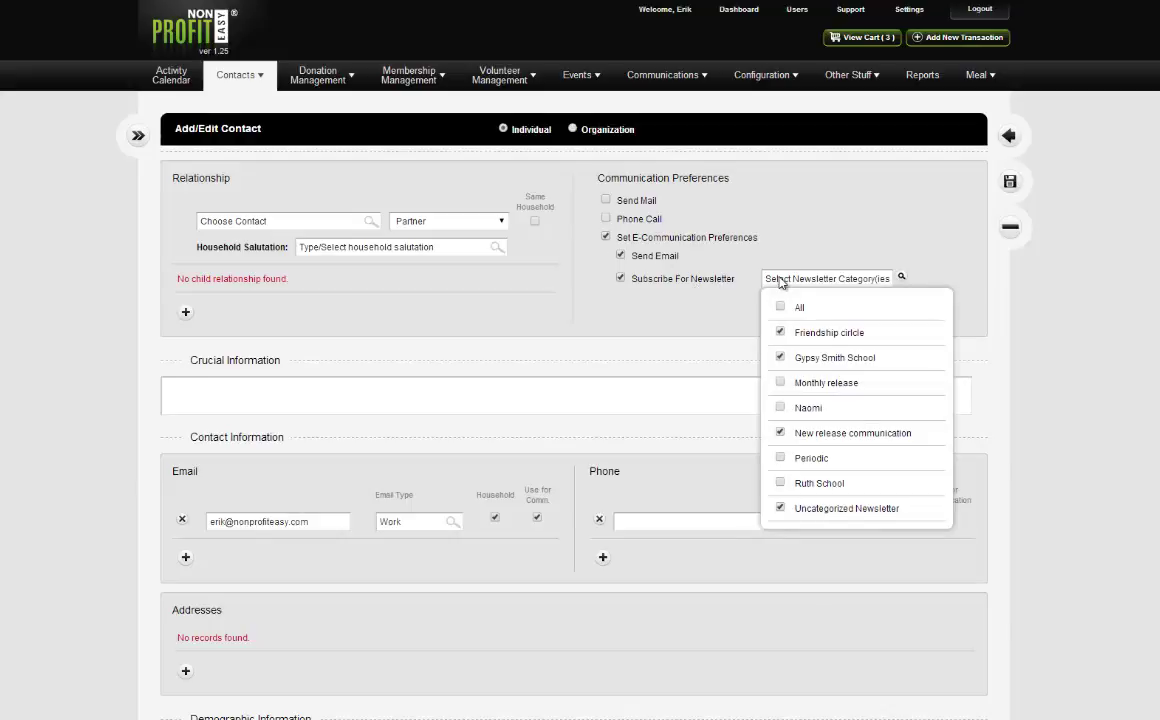
pyautogui.click(736, 284)
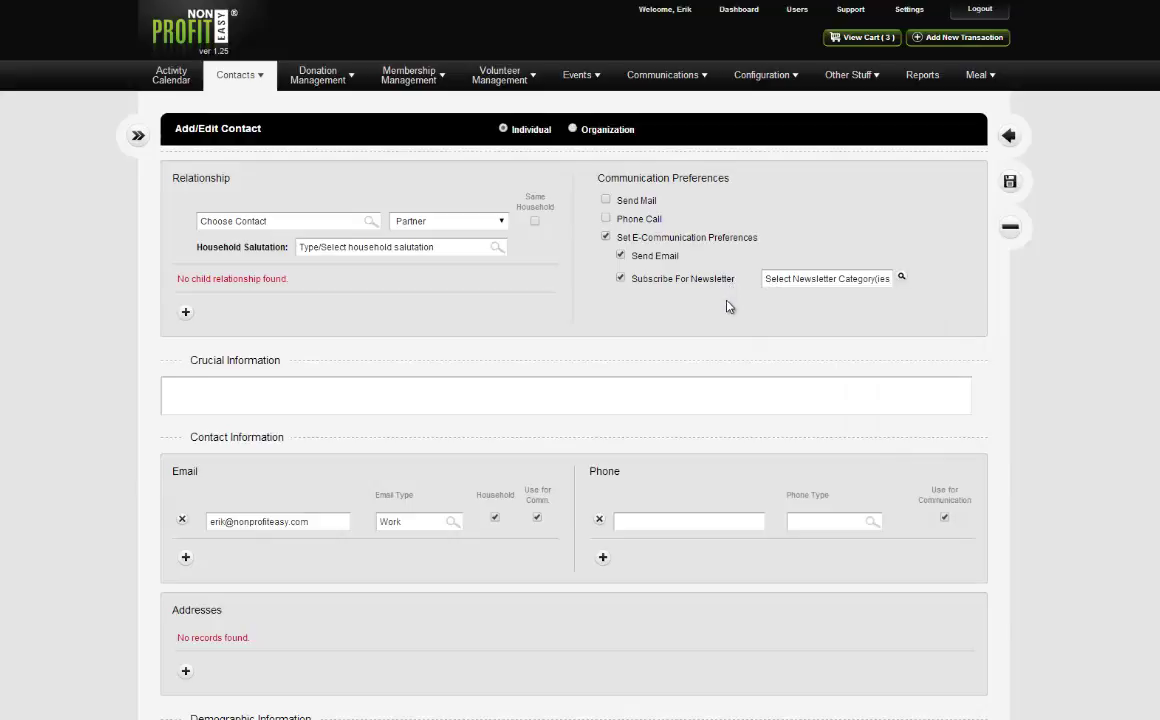
pyautogui.click(780, 285)
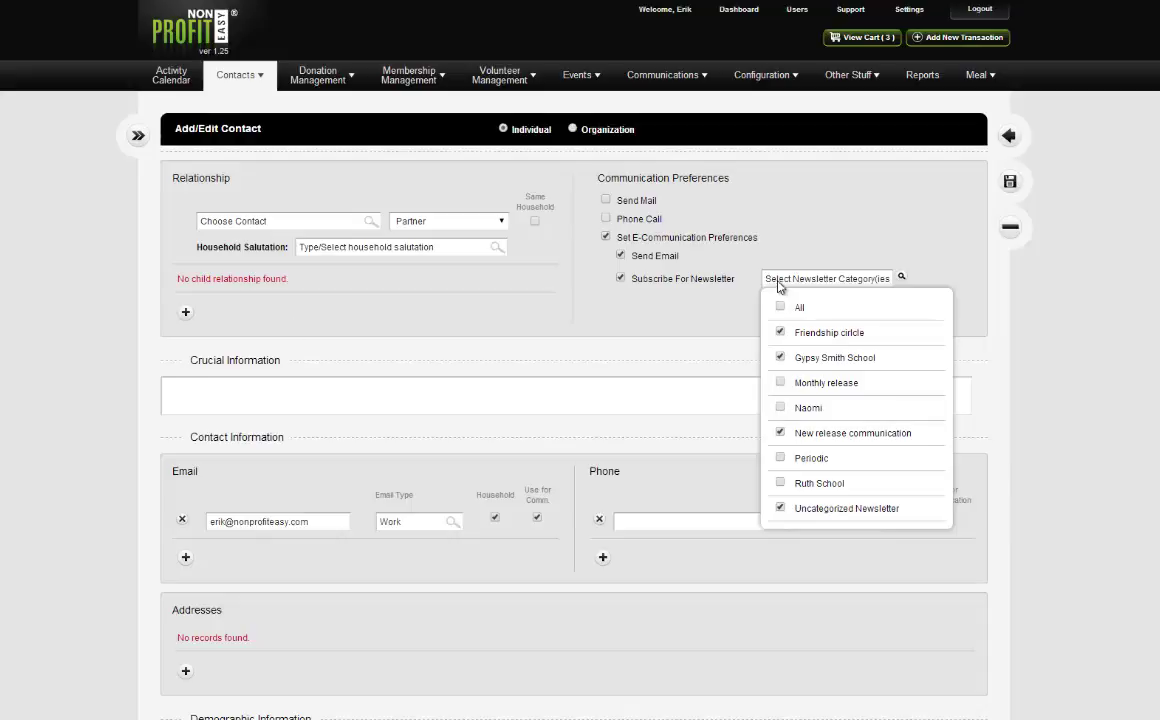
pyautogui.click(709, 260)
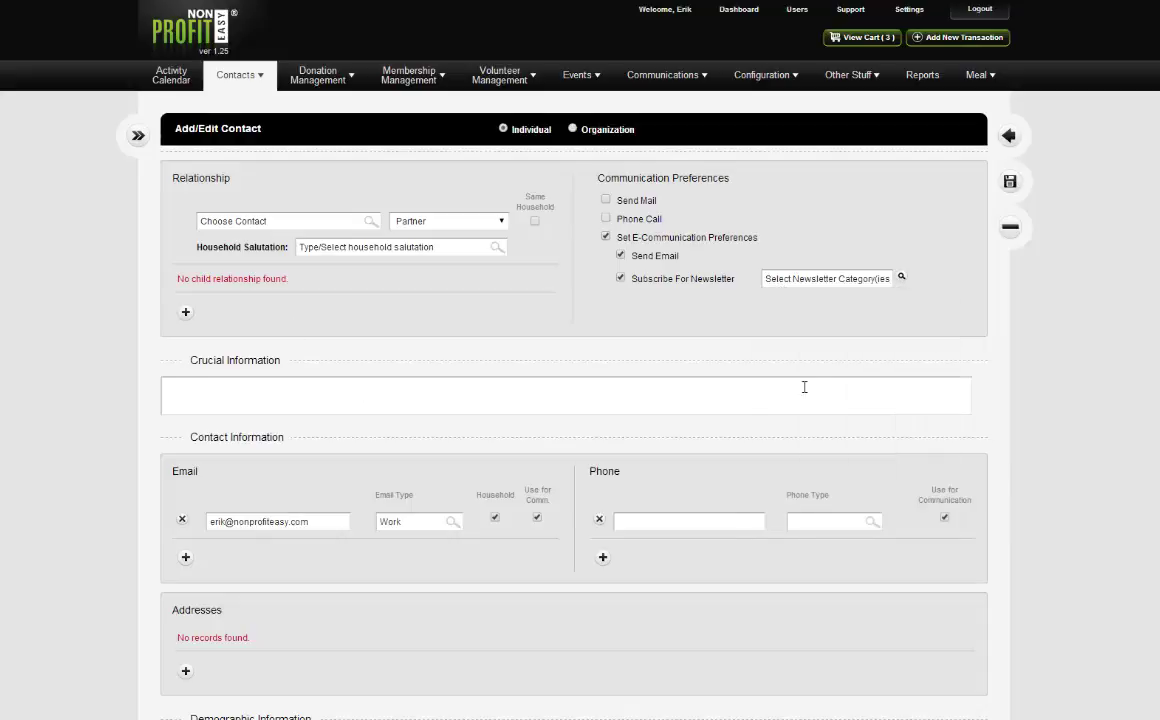
pyautogui.click(768, 279)
pyautogui.click(726, 270)
# Save the new contact's personal information with the floppy-disk icon.
pyautogui.scroll(-3, 548, 433)
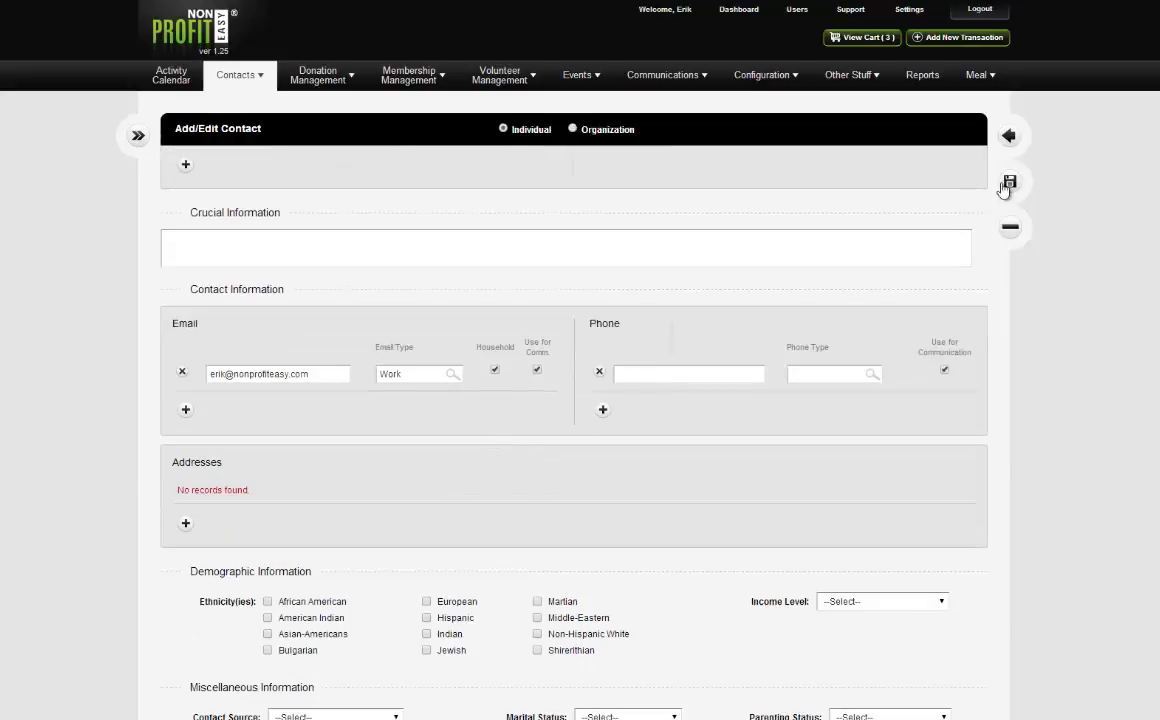
pyautogui.click(1010, 181)
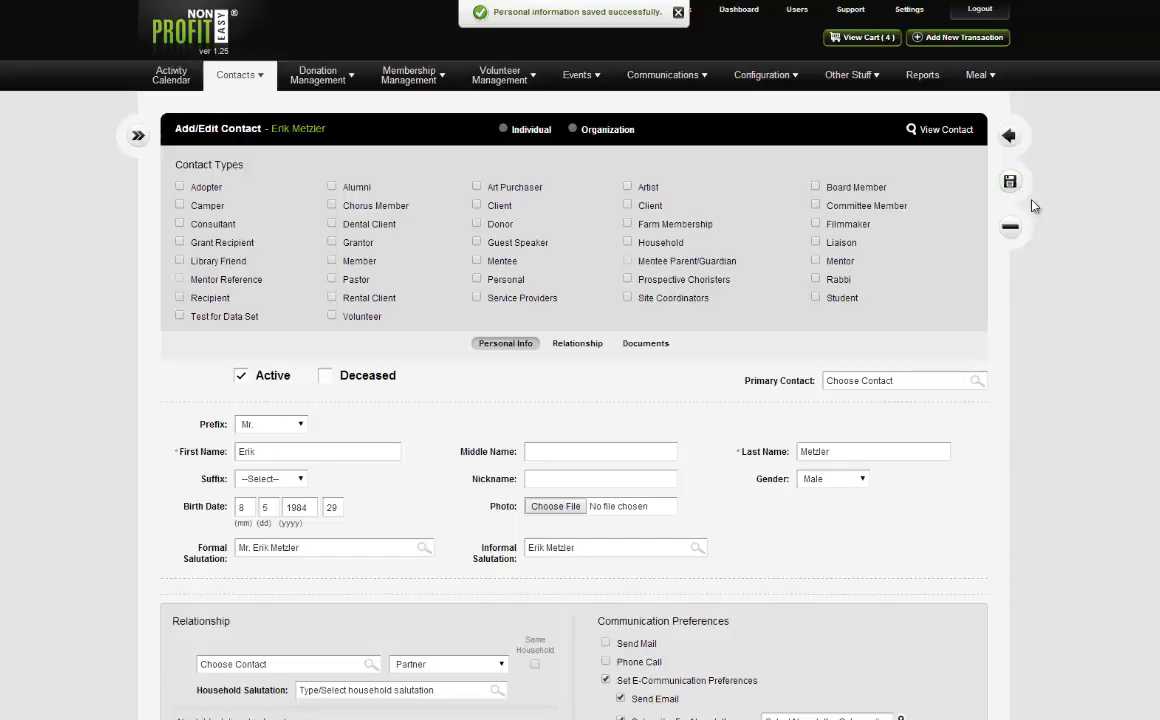
# Review the saved contact's details and open Add/Edit Address Details from the Addresses section.
pyautogui.scroll(-4, 779, 344)
pyautogui.click(776, 356)
pyautogui.click(670, 482)
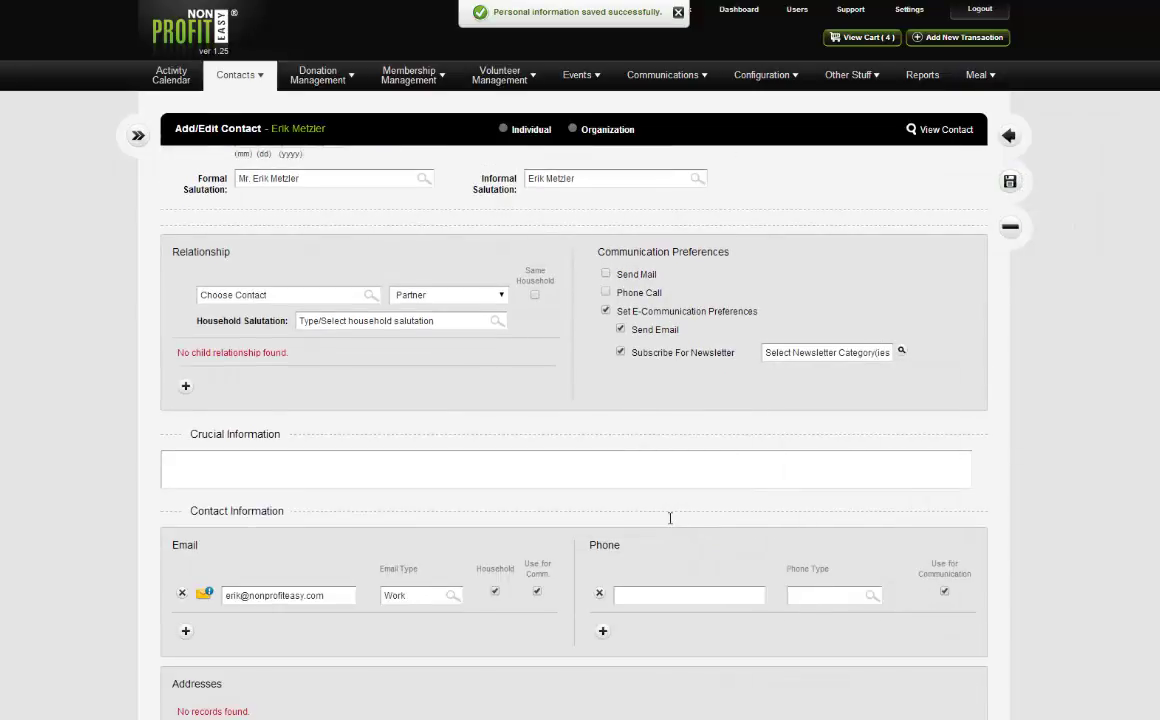
pyautogui.scroll(-4, 670, 522)
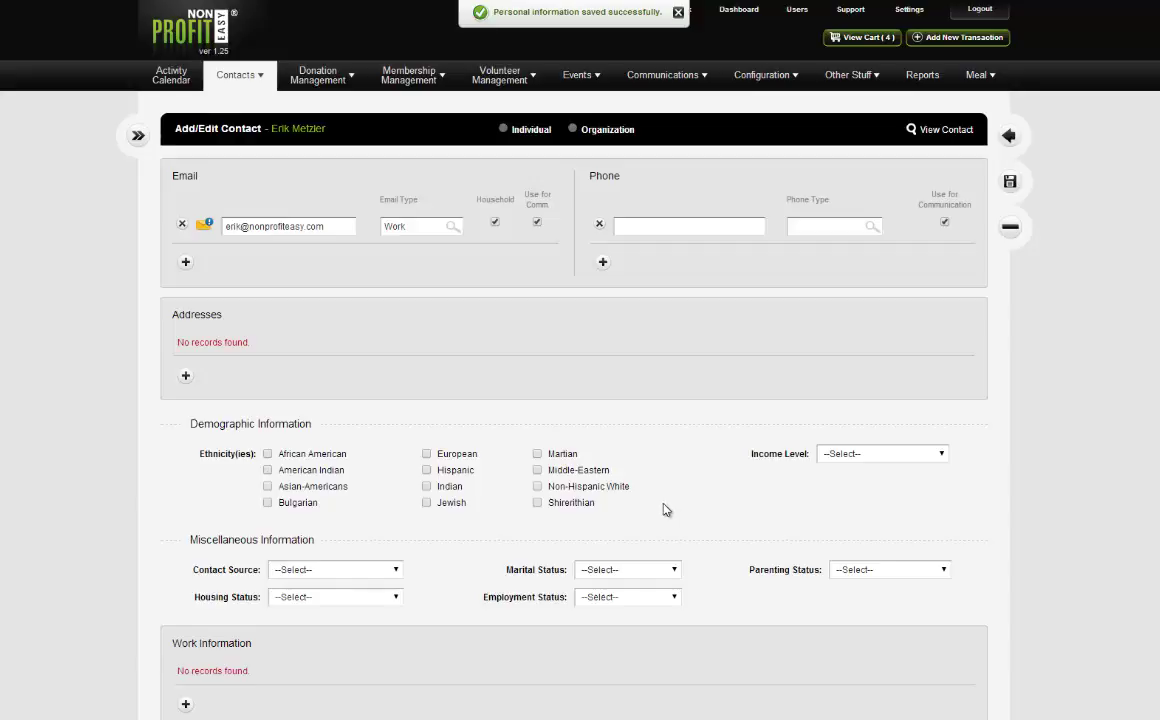
pyautogui.scroll(2, 669, 505)
pyautogui.scroll(1, 670, 494)
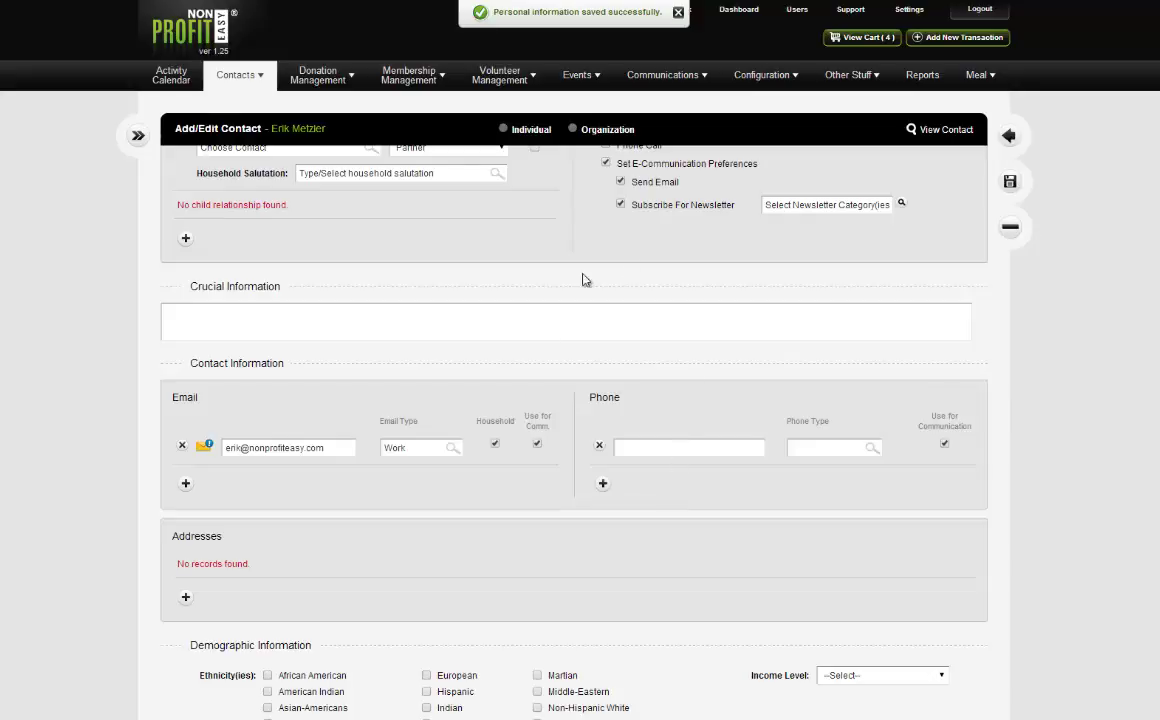
pyautogui.scroll(3, 700, 583)
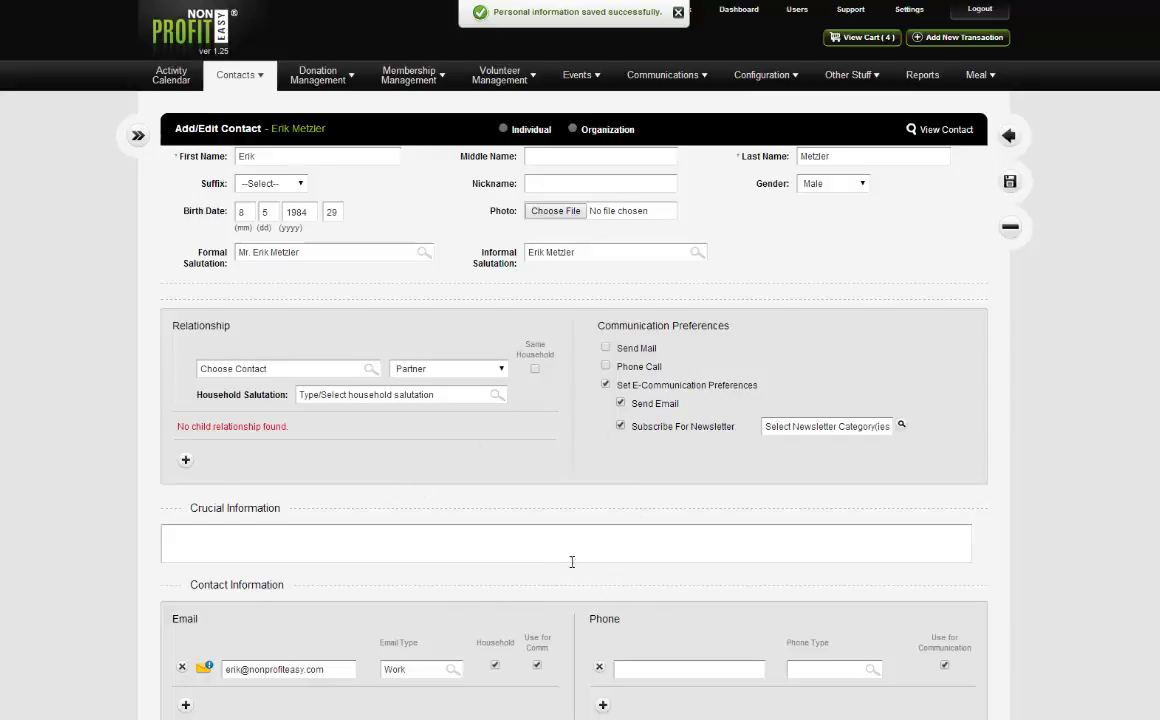
pyautogui.scroll(-3, 575, 555)
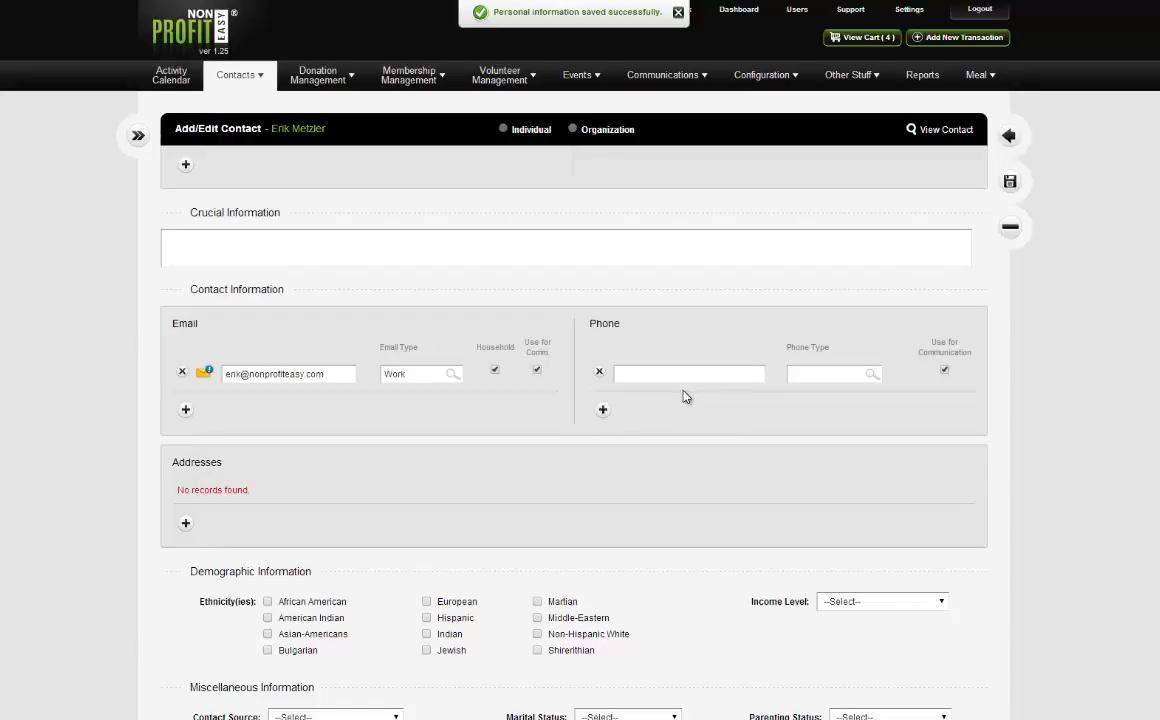
pyautogui.click(656, 373)
pyautogui.scroll(-1, 549, 440)
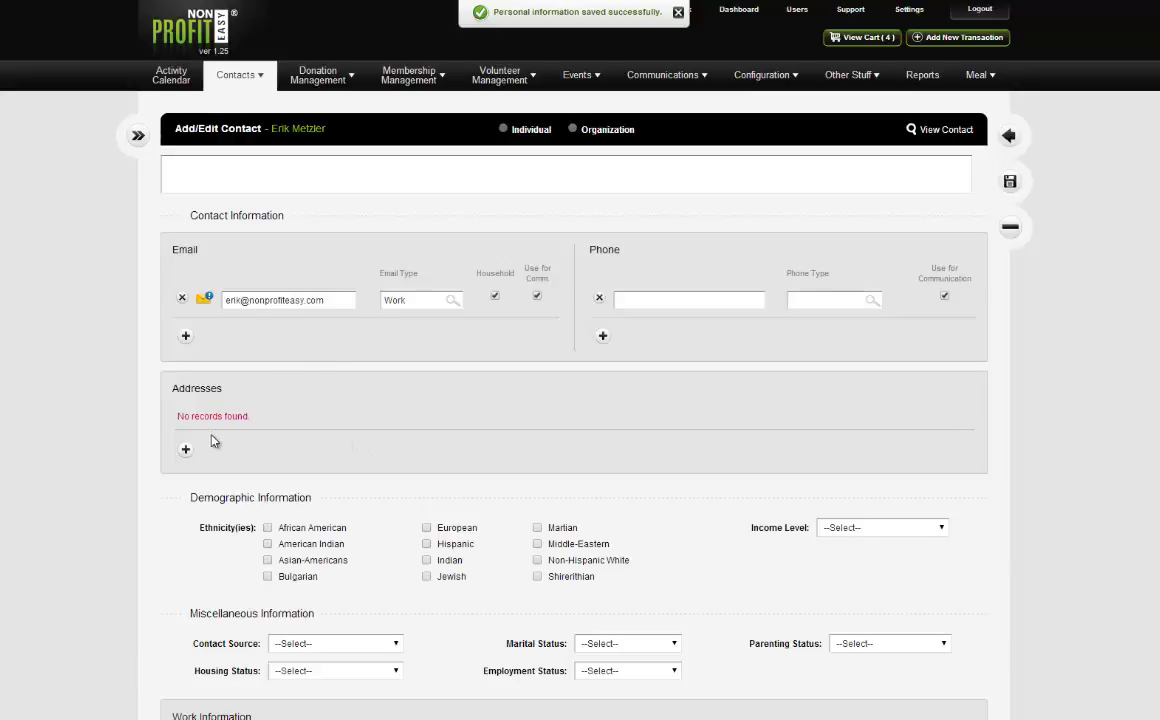
pyautogui.click(185, 449)
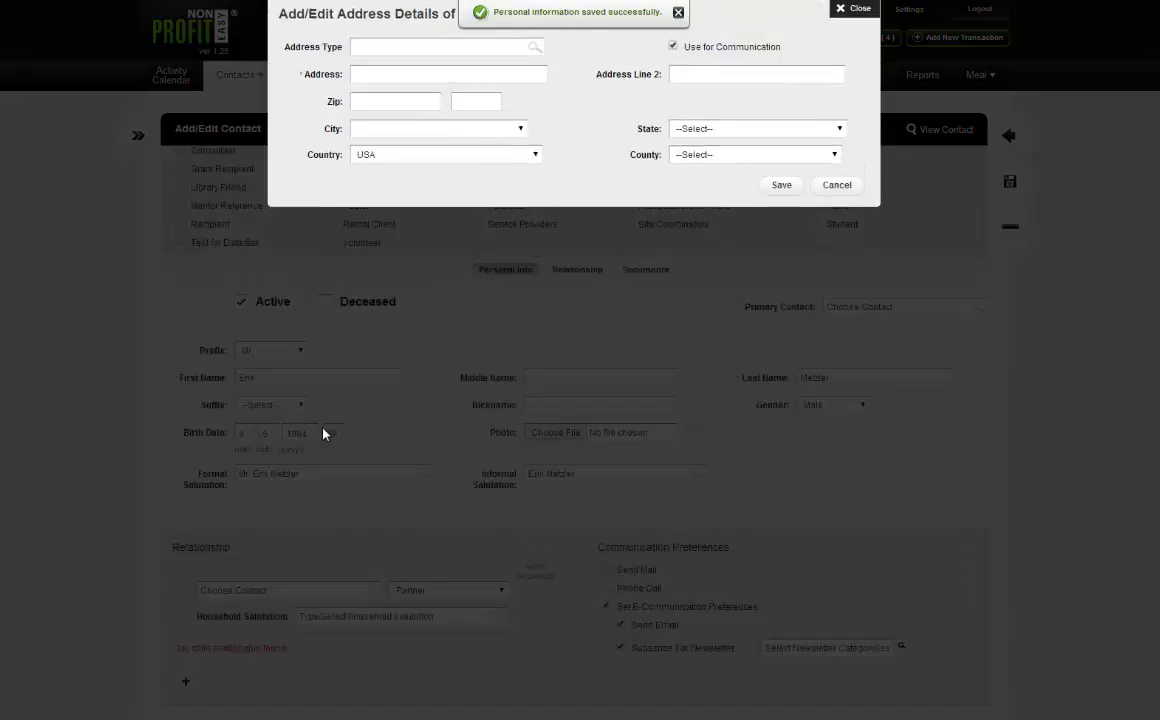
# Set the address type to both Office and Mailing.
pyautogui.click(465, 47)
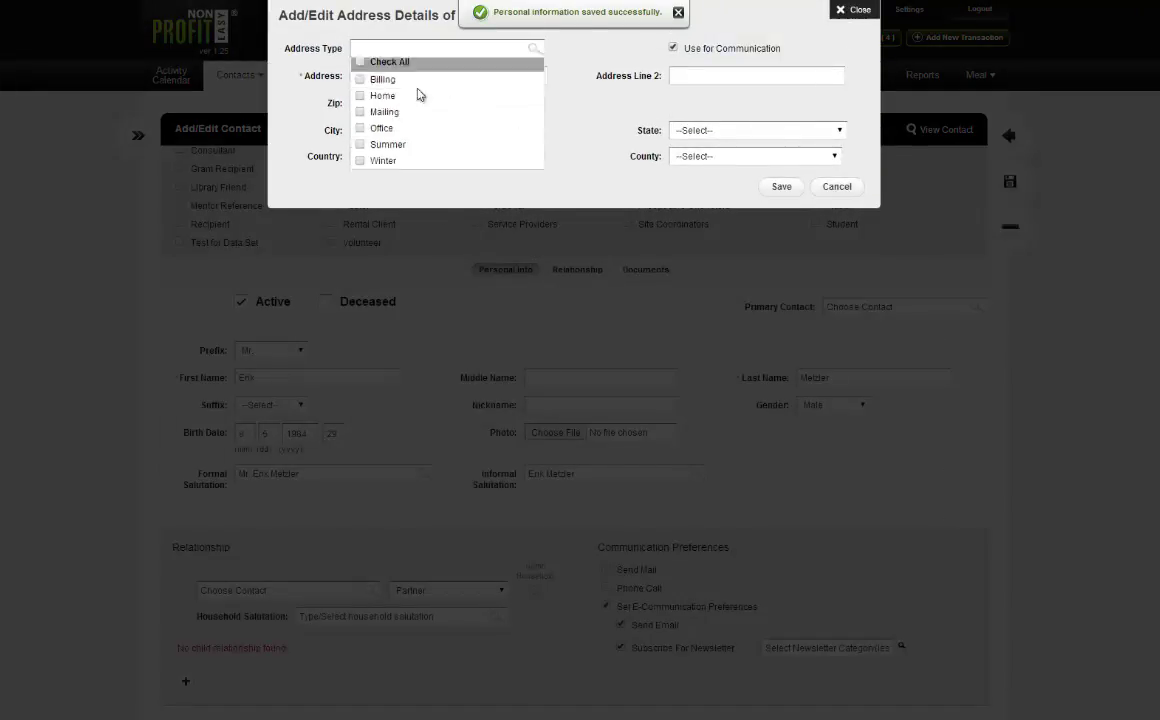
pyautogui.click(360, 132)
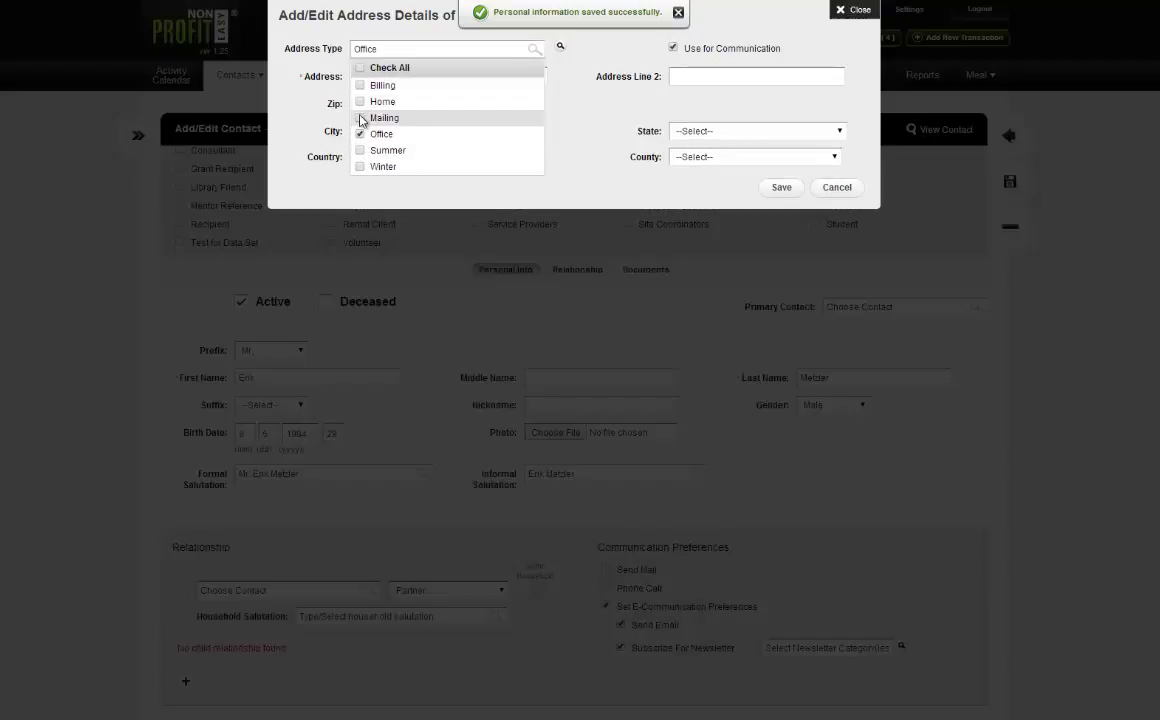
pyautogui.click(361, 118)
# Enter the street address and the suite/room number as the second address line.
pyautogui.click(407, 79)
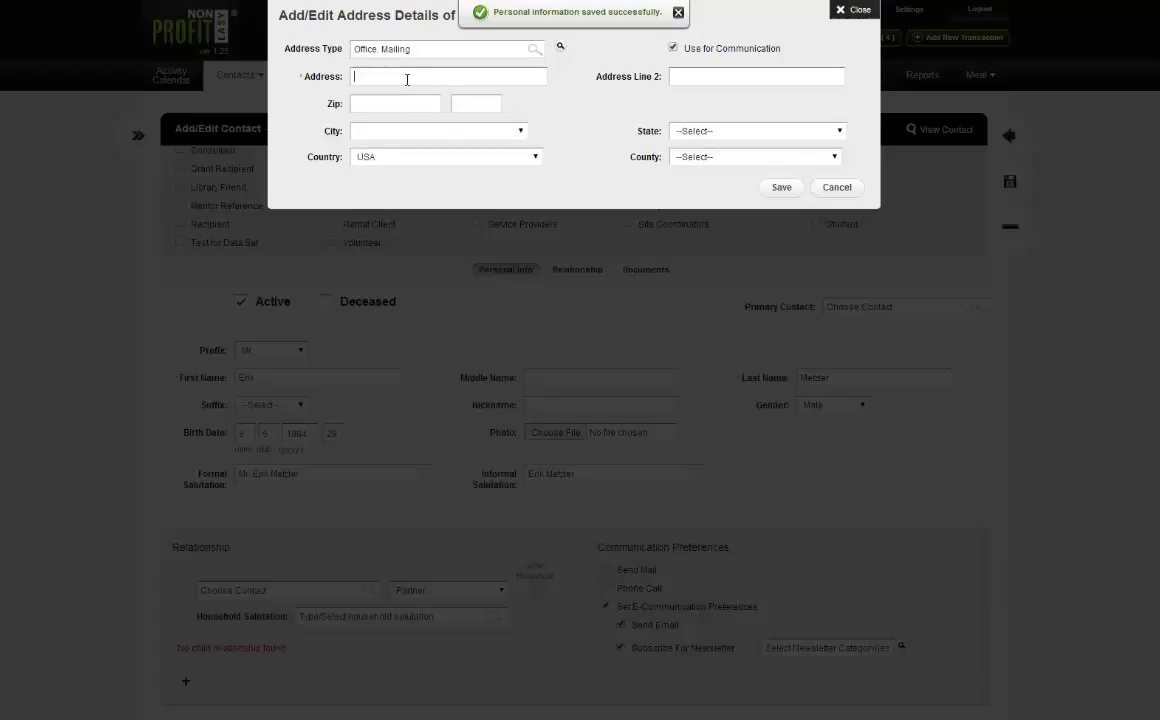
pyautogui.click(705, 85)
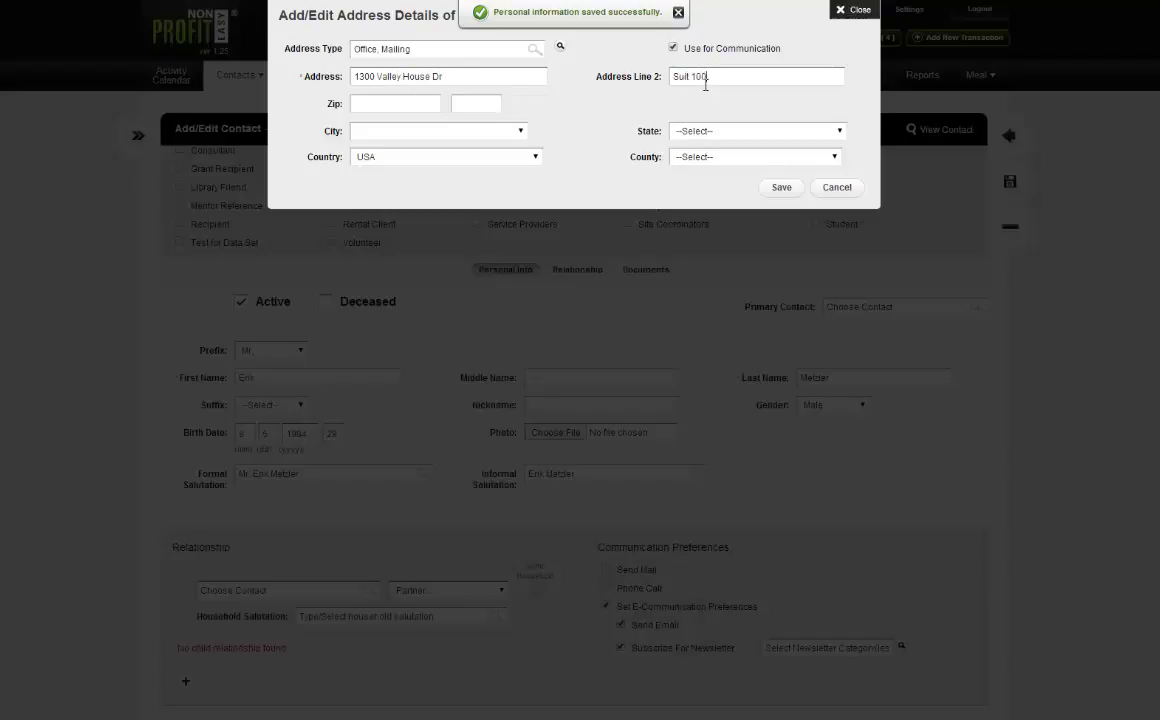
# Enter the zip code, choose its matching city so state and county fill in, and save the address.
pyautogui.click(407, 135)
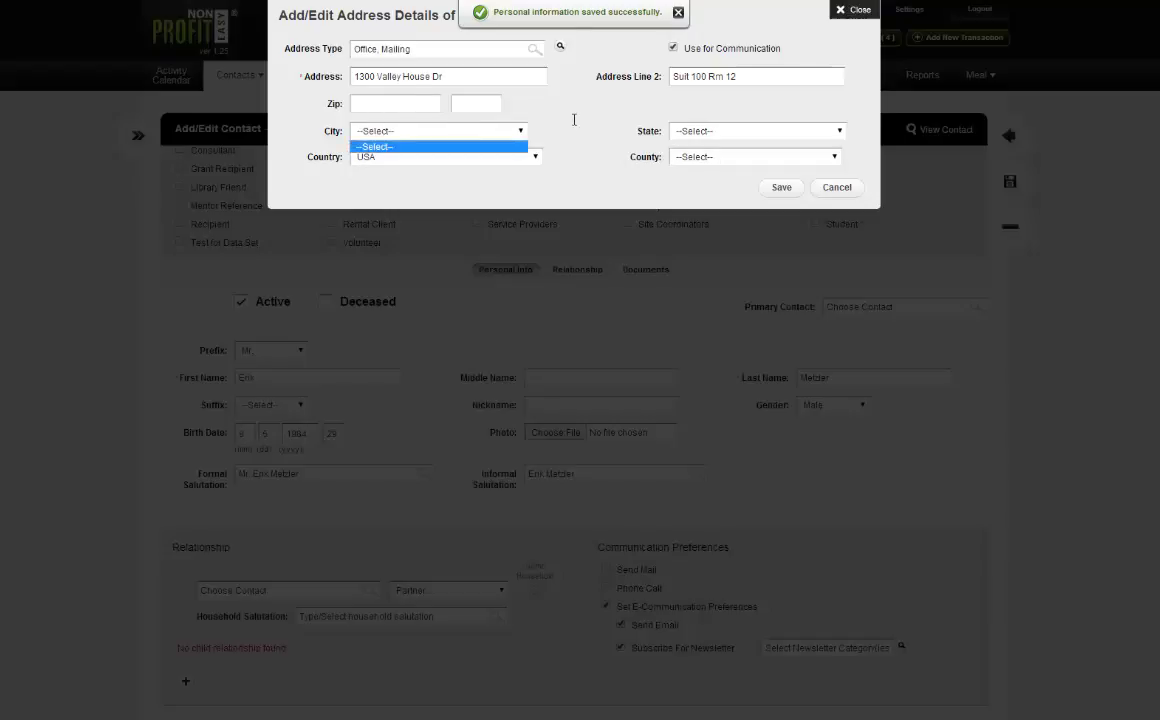
pyautogui.click(523, 112)
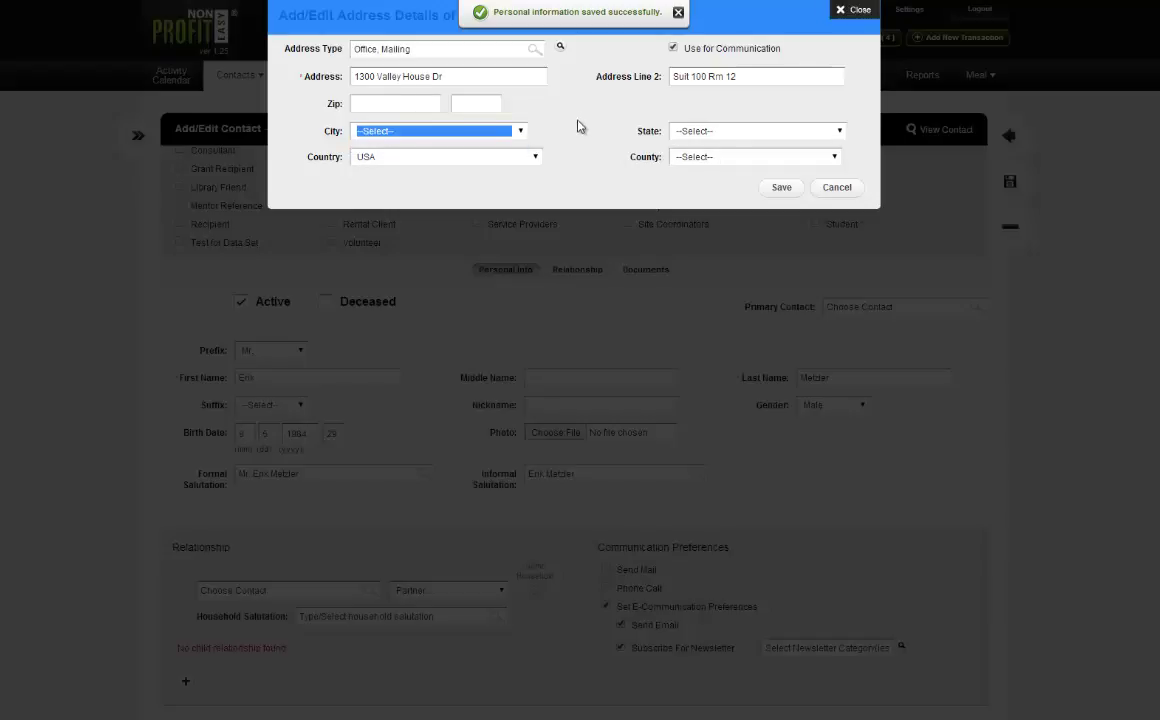
pyautogui.click(411, 107)
pyautogui.write('94928')
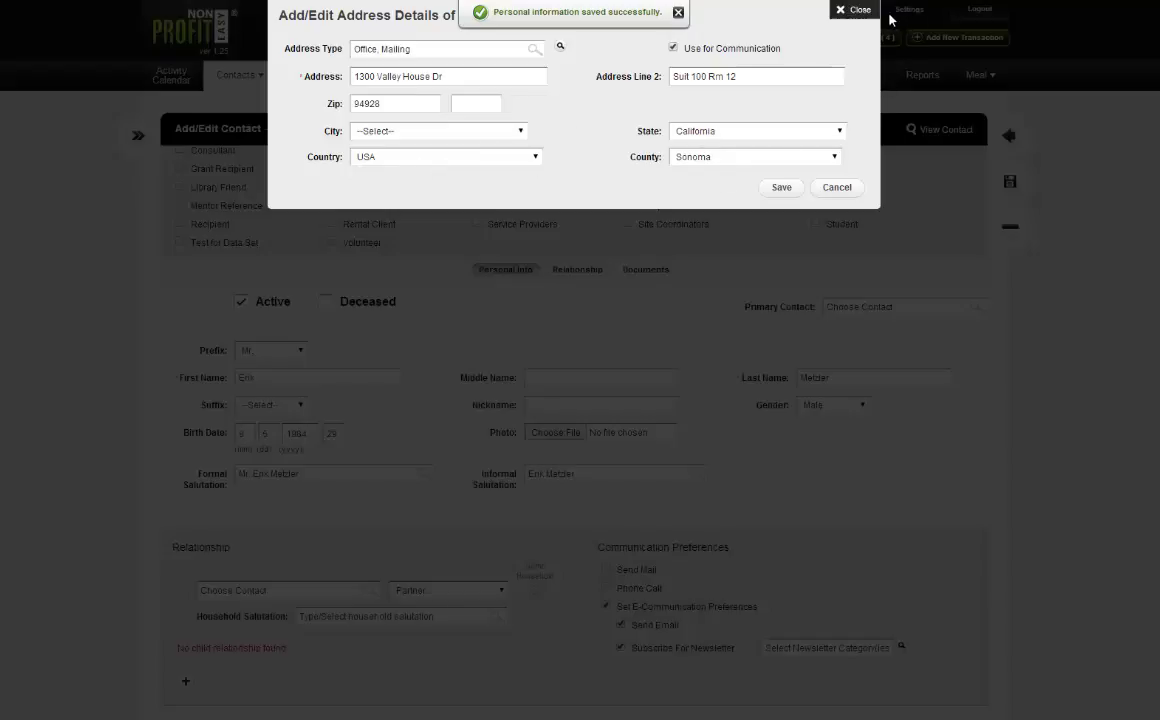
pyautogui.click(396, 134)
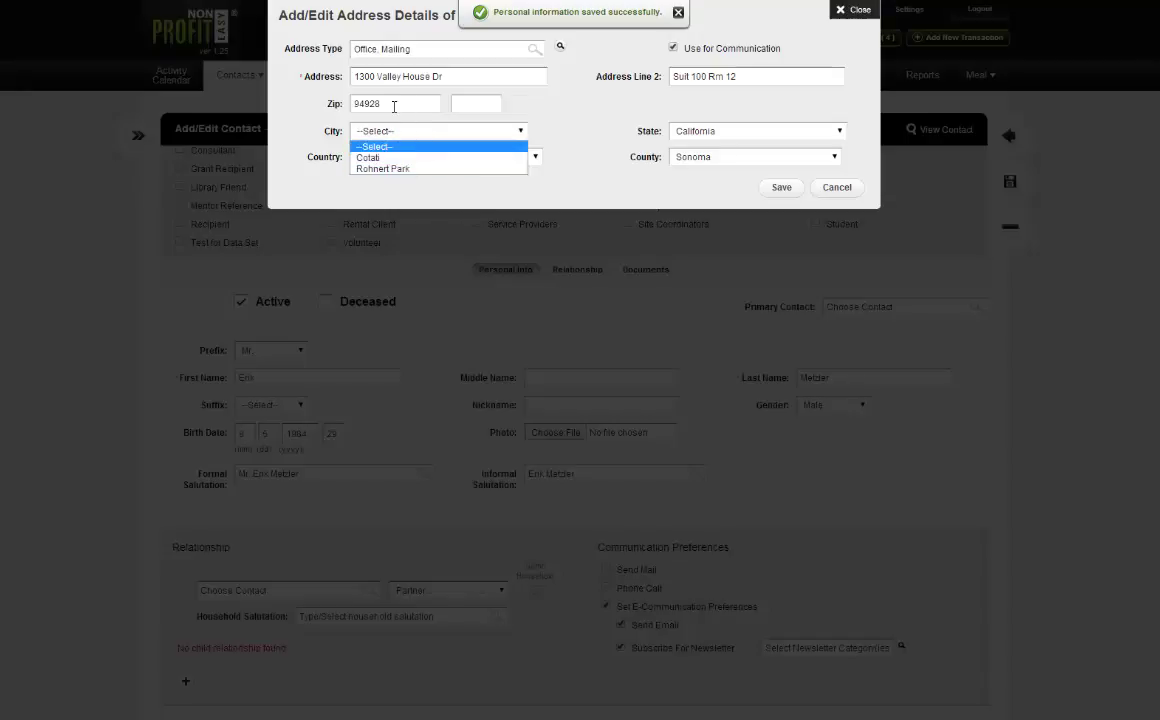
pyautogui.click(403, 170)
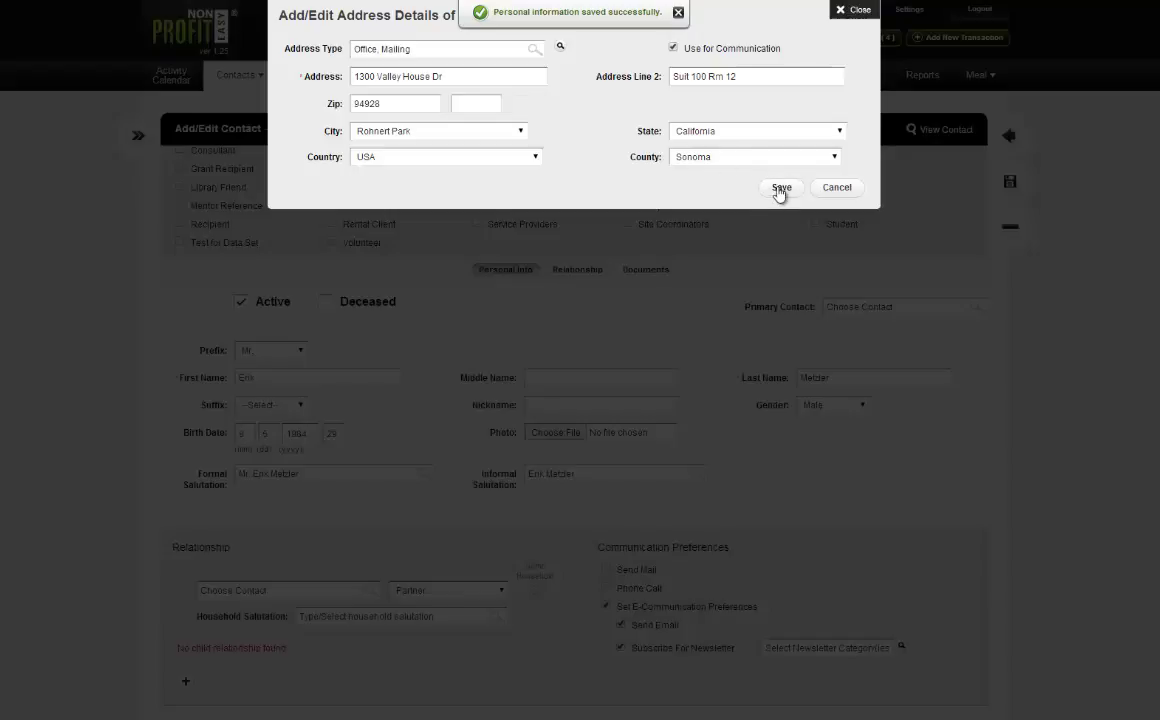
pyautogui.click(780, 189)
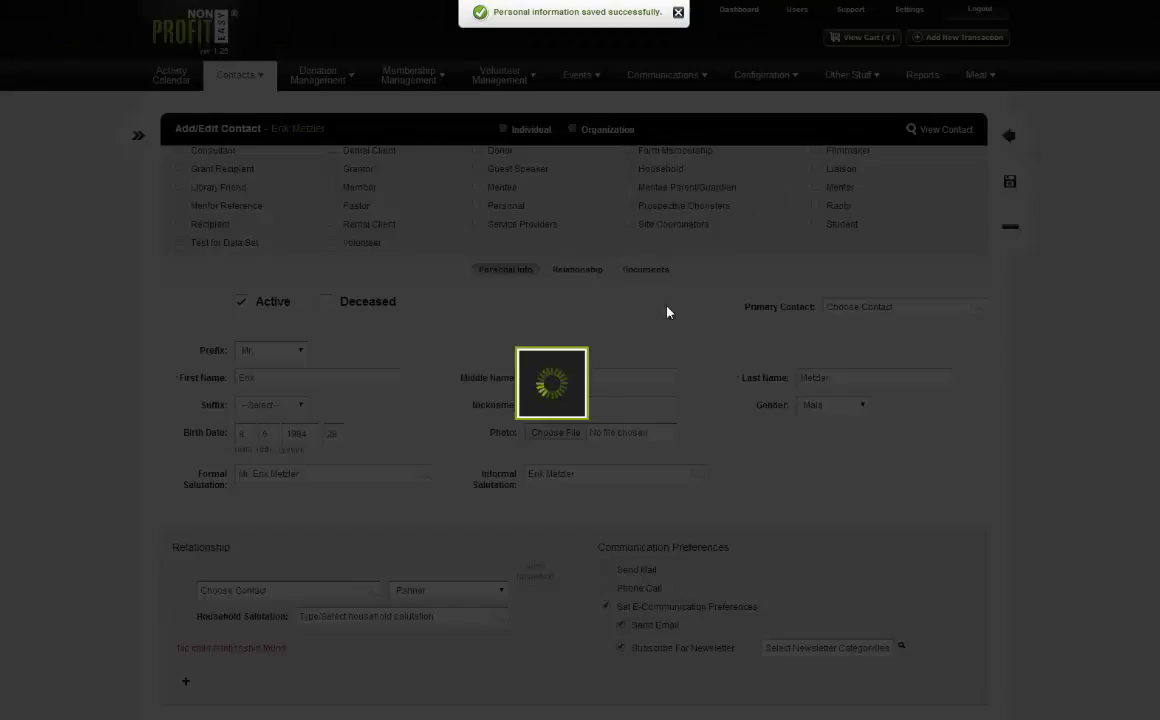
pyautogui.scroll(-5, 476, 480)
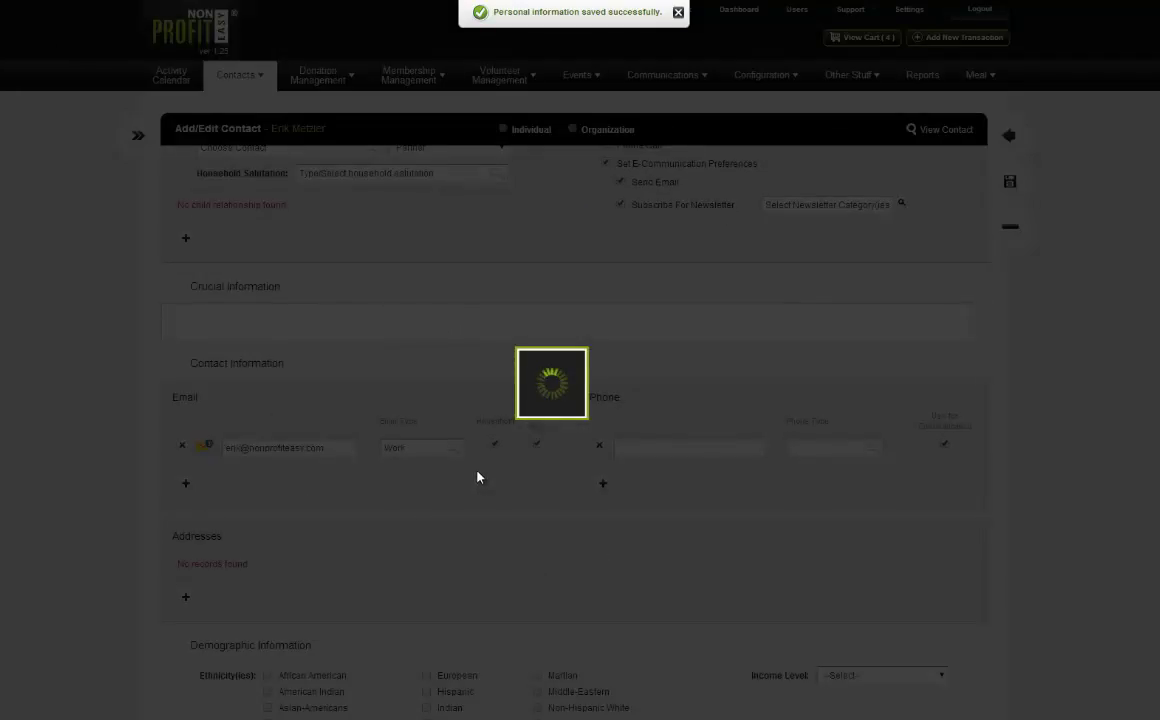
pyautogui.scroll(-2, 440, 484)
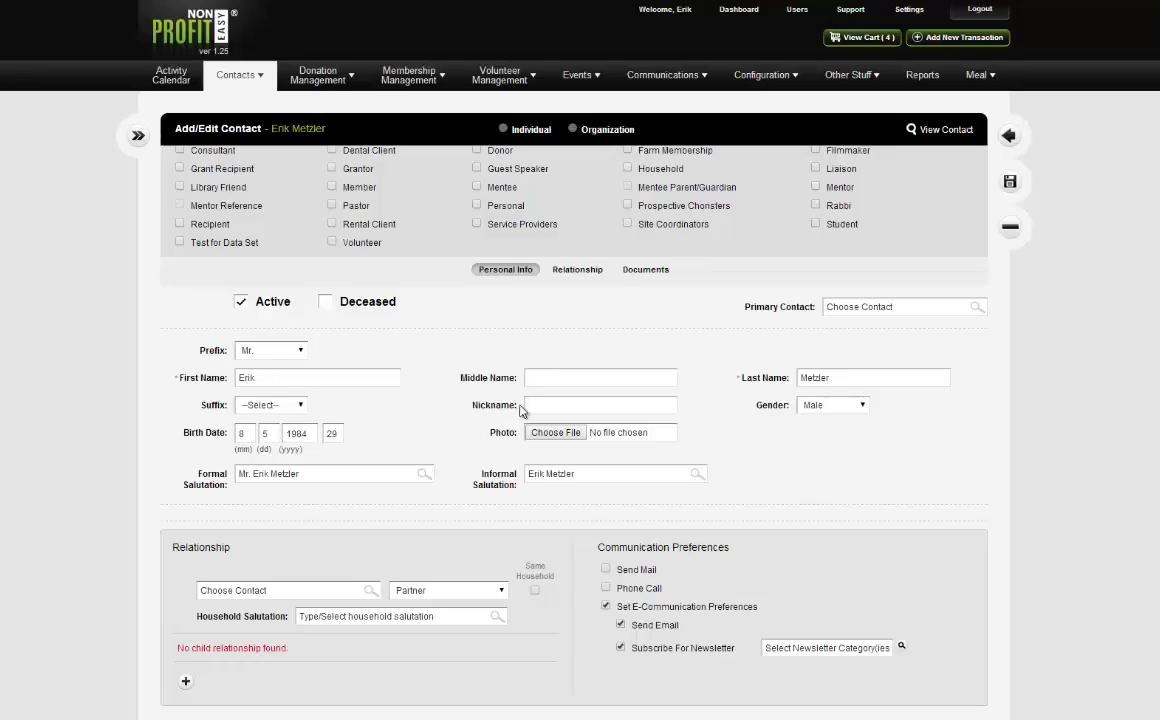
pyautogui.scroll(-5, 521, 410)
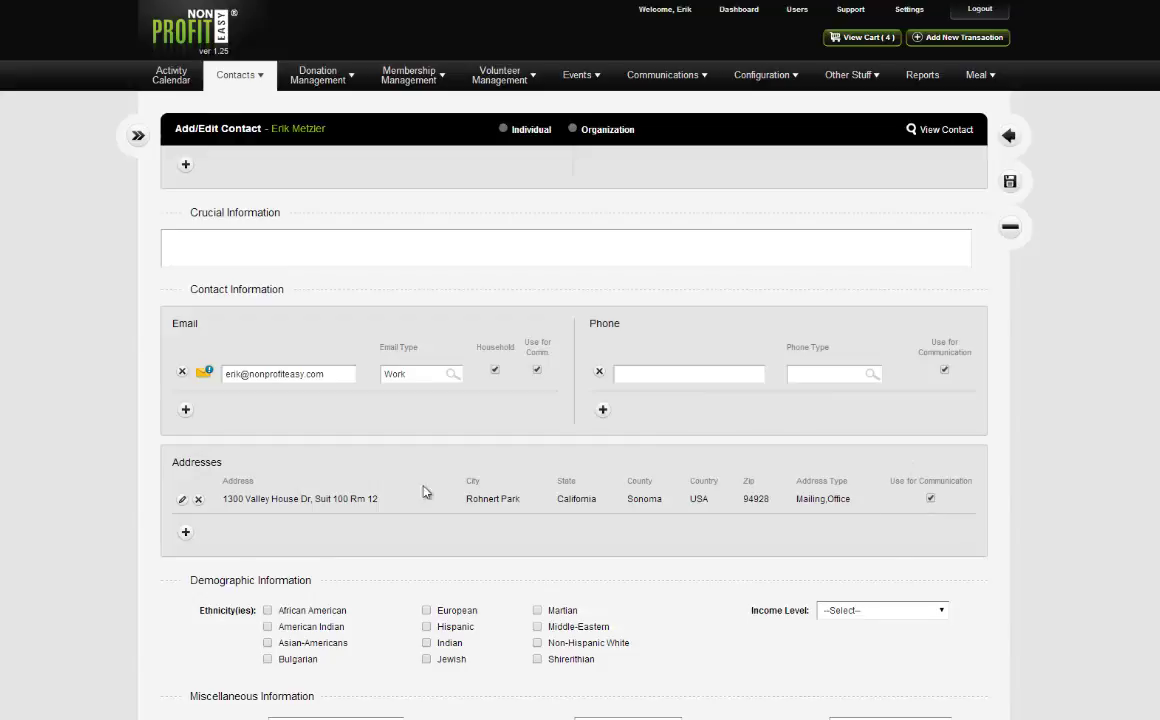
pyautogui.scroll(-1, 275, 460)
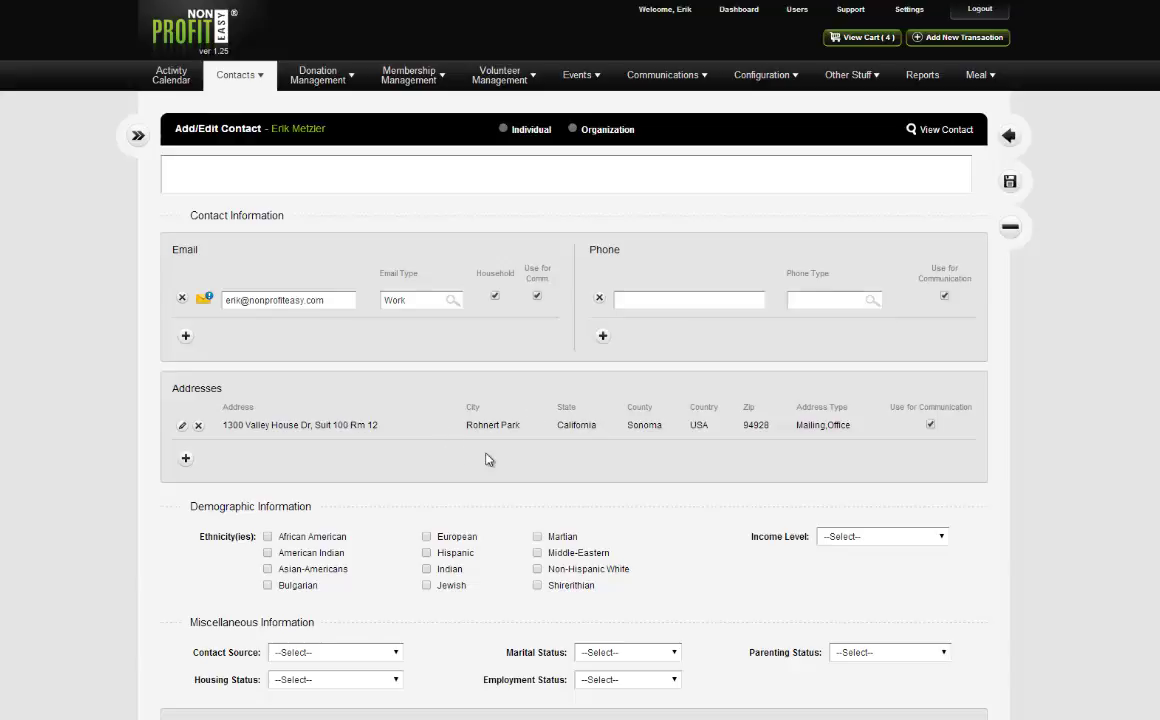
pyautogui.click(493, 296)
pyautogui.scroll(-1, 476, 375)
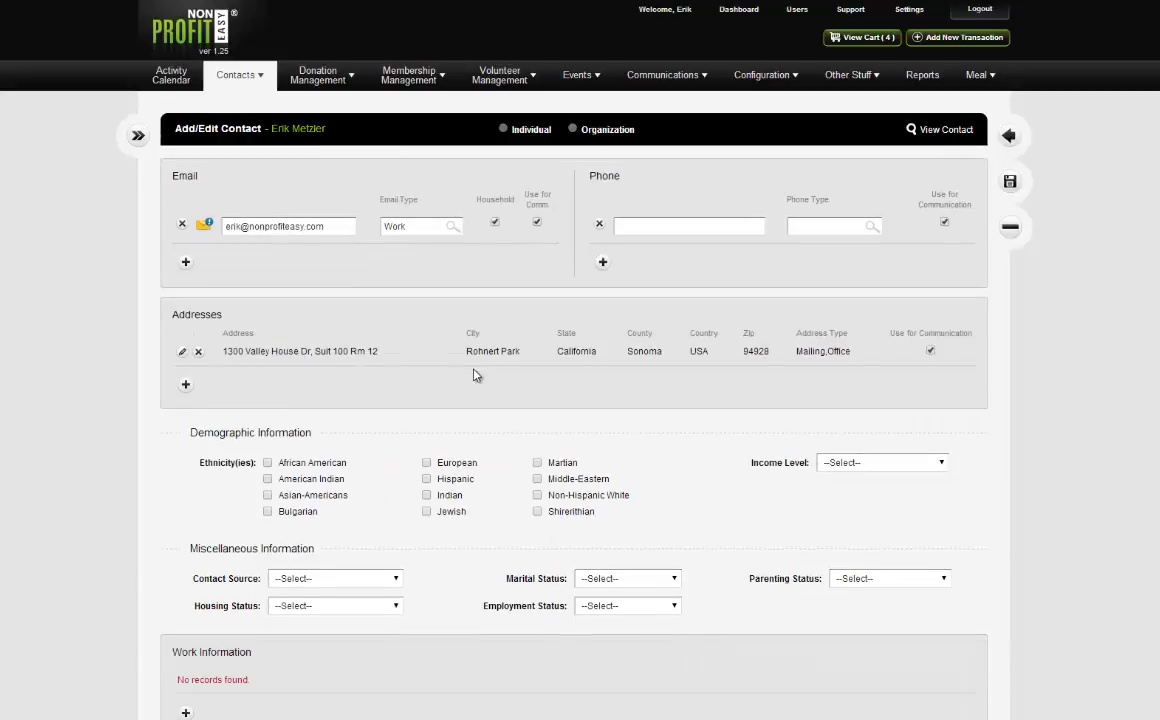
pyautogui.scroll(-1, 476, 375)
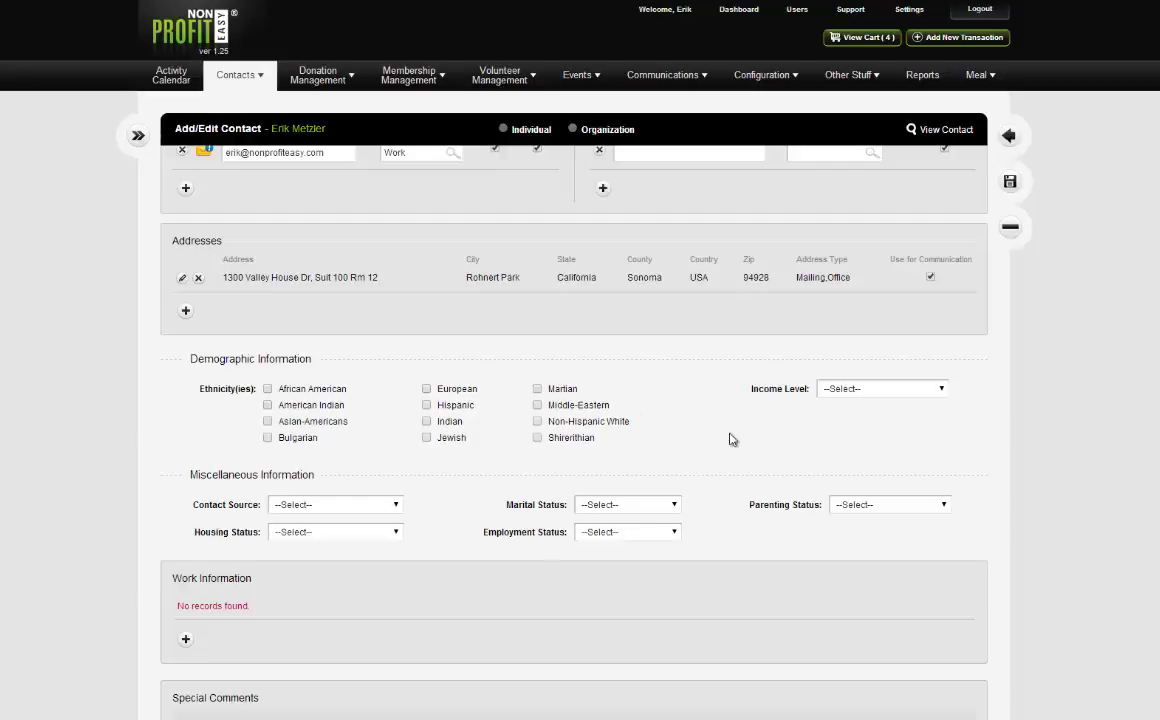
pyautogui.moveTo(770, 82)
pyautogui.scroll(-1, 689, 480)
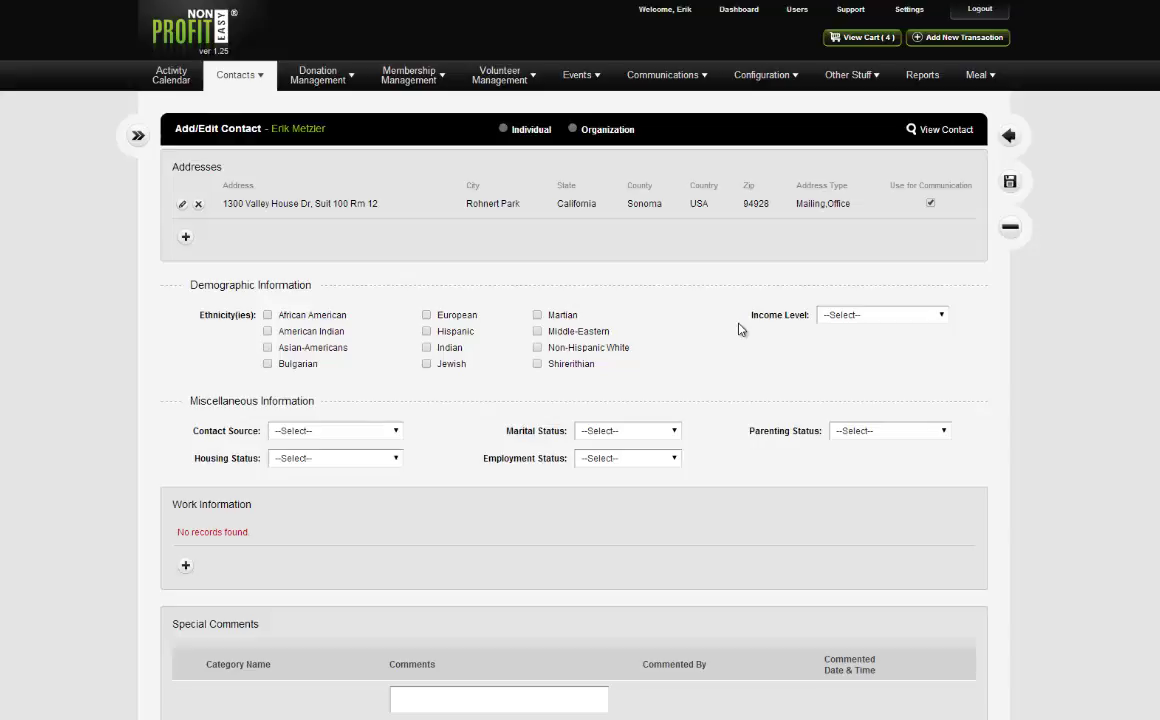
pyautogui.scroll(-1, 706, 338)
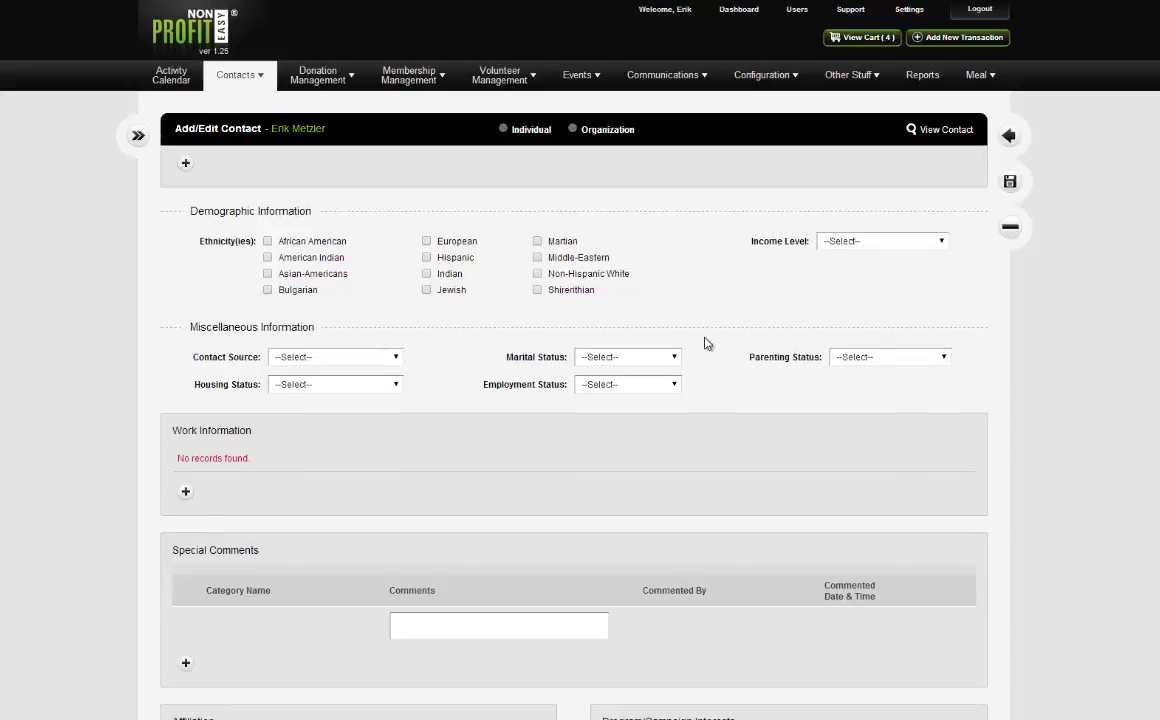
pyautogui.scroll(2, 901, 324)
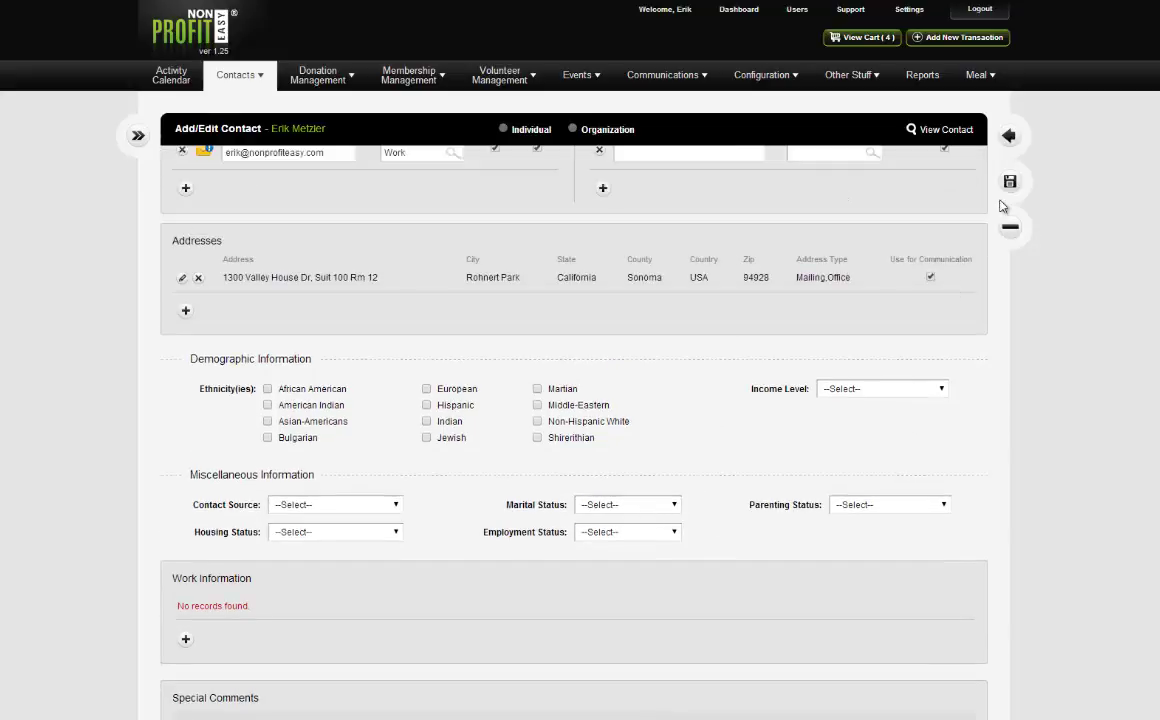
# Save the contact and scroll down to the empty Work Information and Affiliation sections.
pyautogui.click(1008, 182)
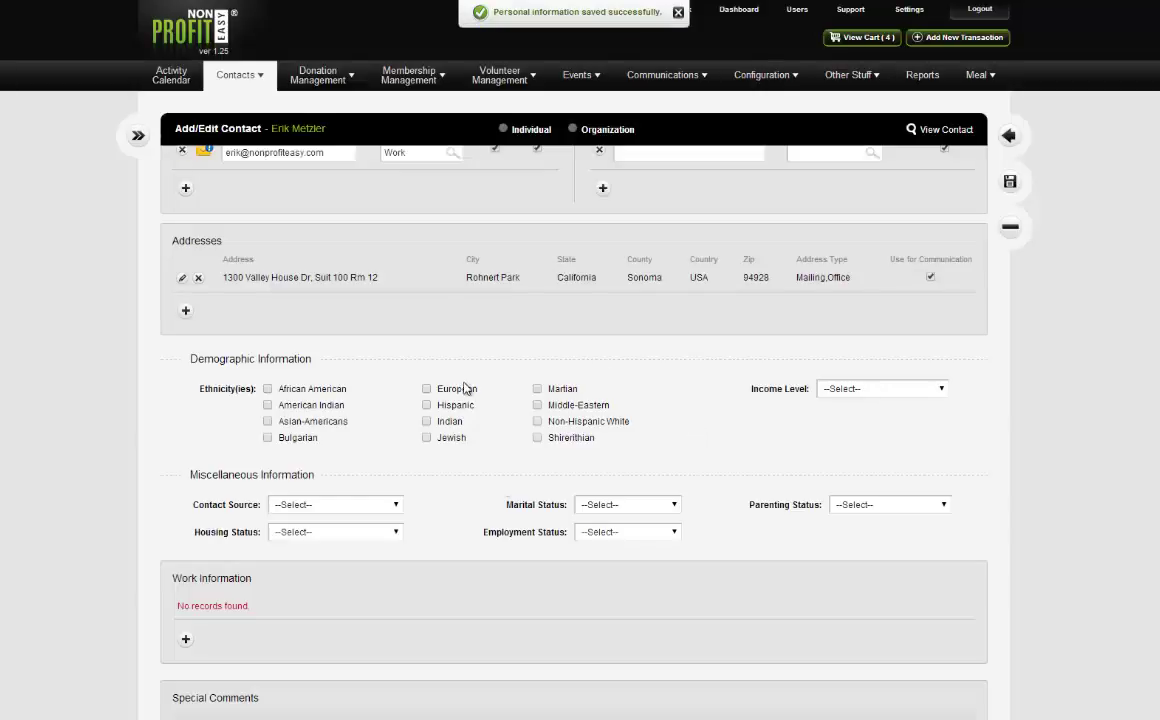
pyautogui.scroll(-1, 479, 494)
pyautogui.scroll(-3, 479, 494)
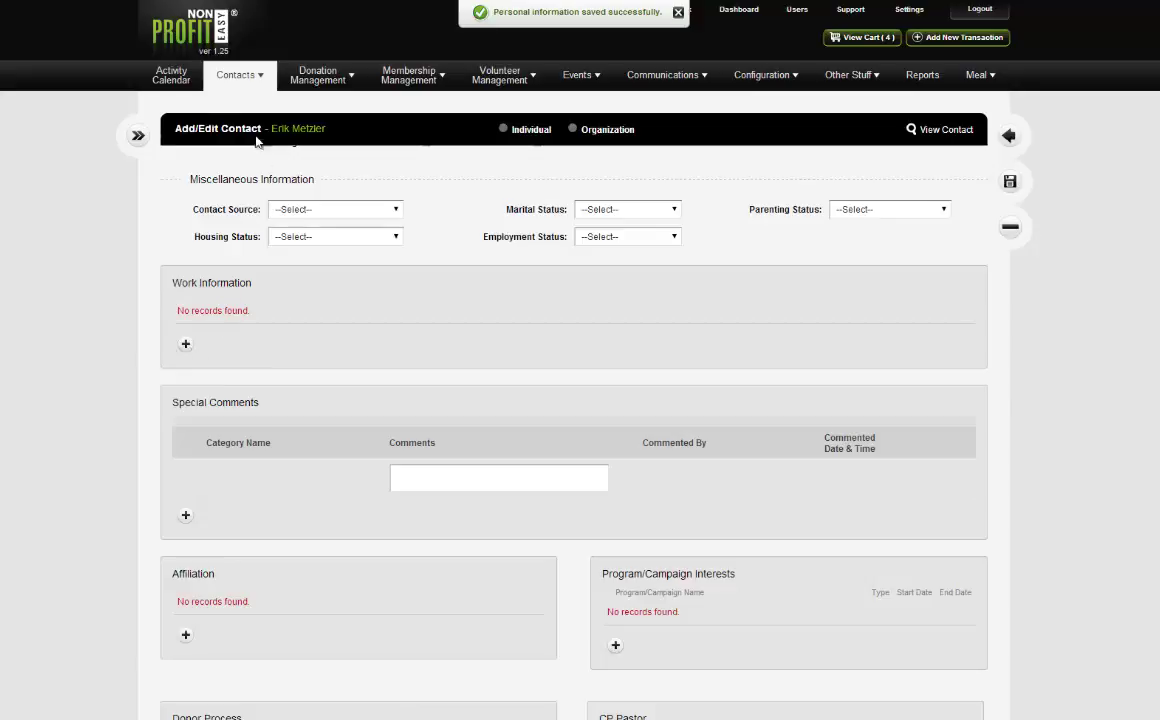
pyautogui.moveTo(254, 94)
# Add a work record and choose NonProfitEasy as its organization from the 'Non' suggestions.
pyautogui.click(186, 344)
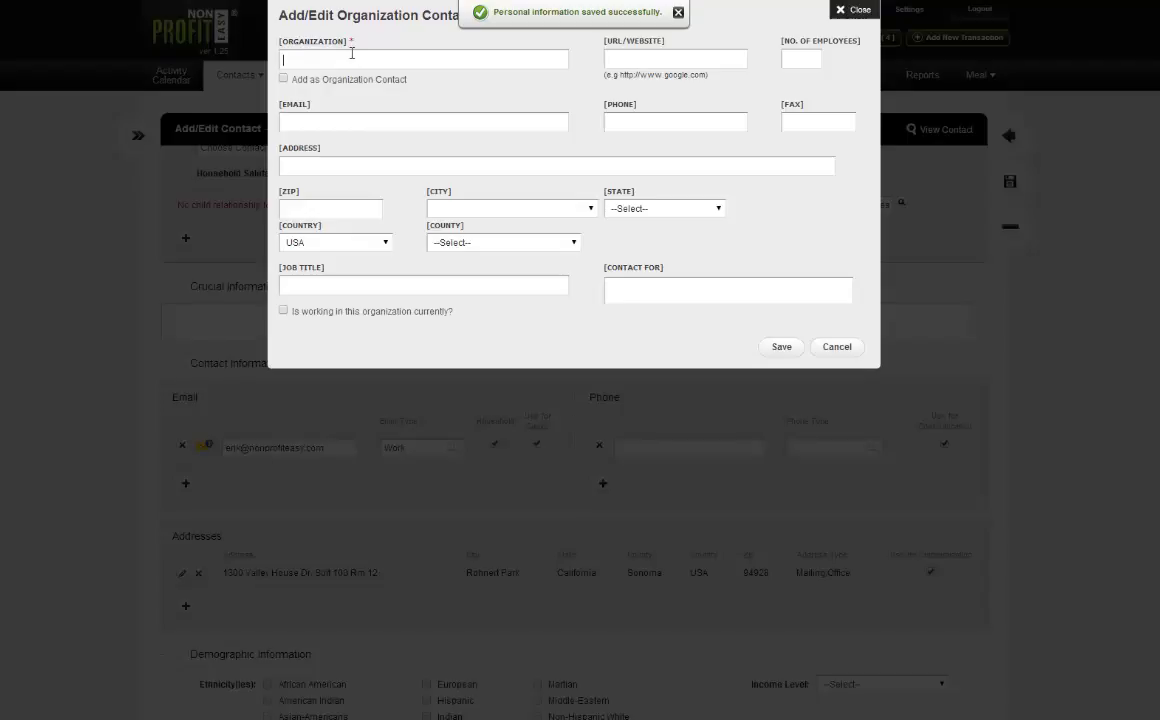
pyautogui.write('Non')
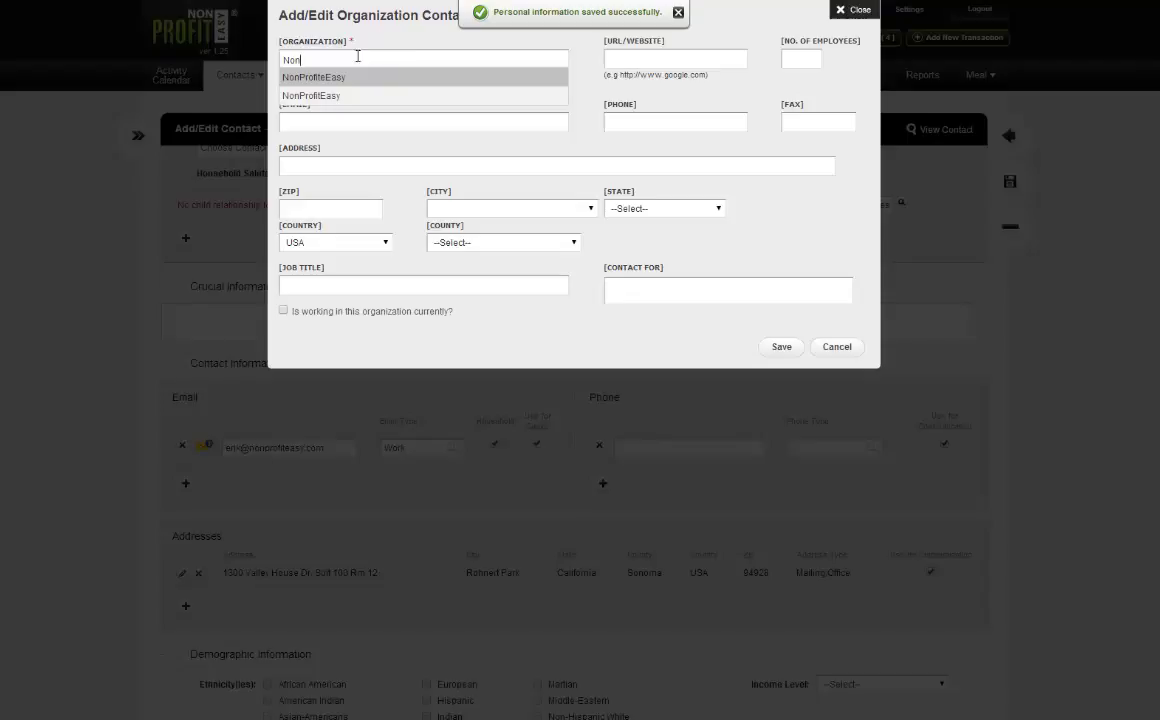
pyautogui.press('BackSpace')
pyautogui.press('BackSpace')
pyautogui.press('BackSpace')
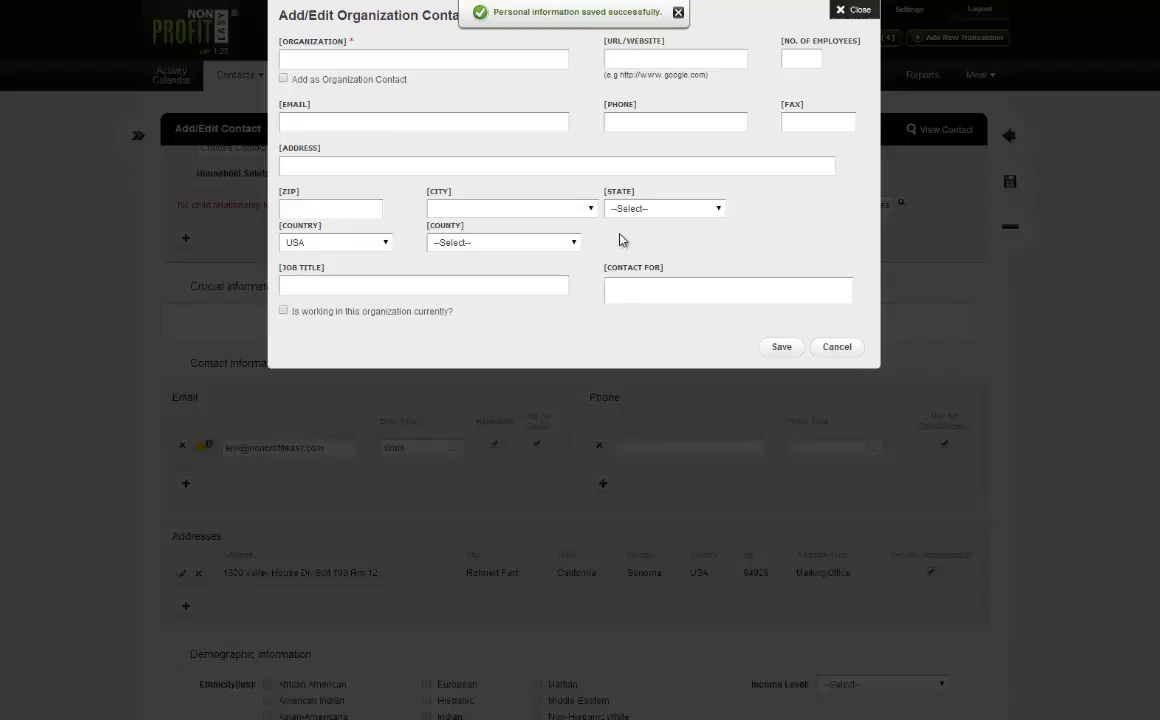
pyautogui.click(357, 59)
pyautogui.write('Non')
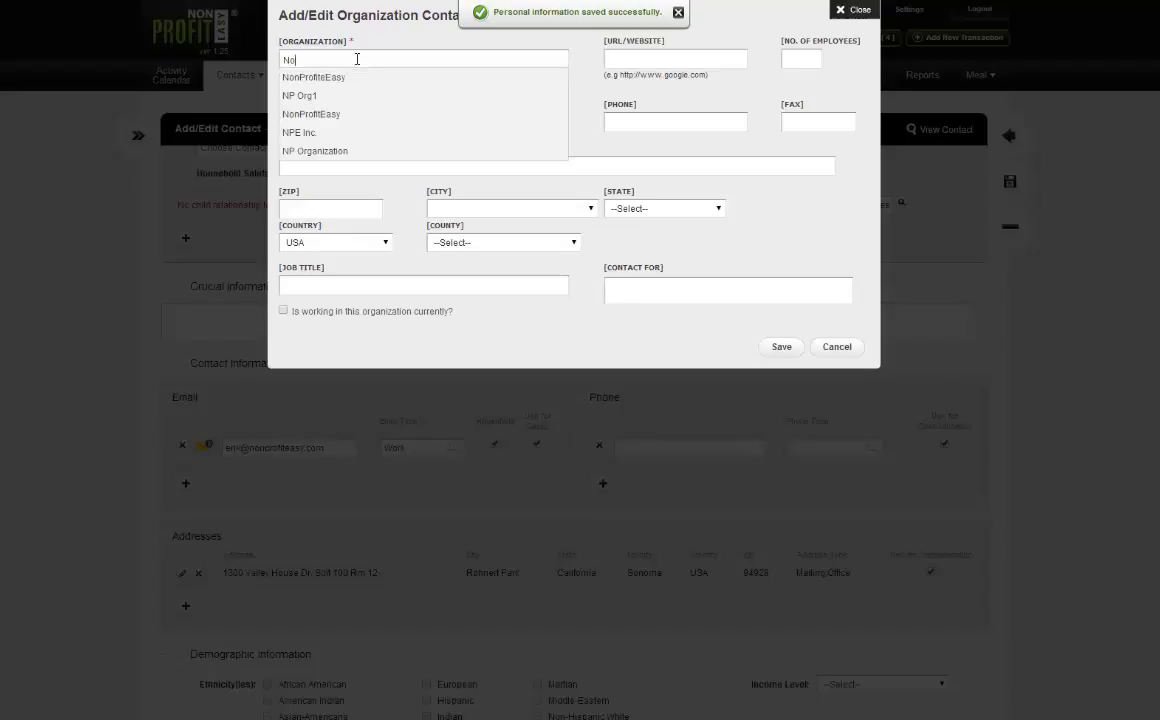
pyautogui.click(349, 77)
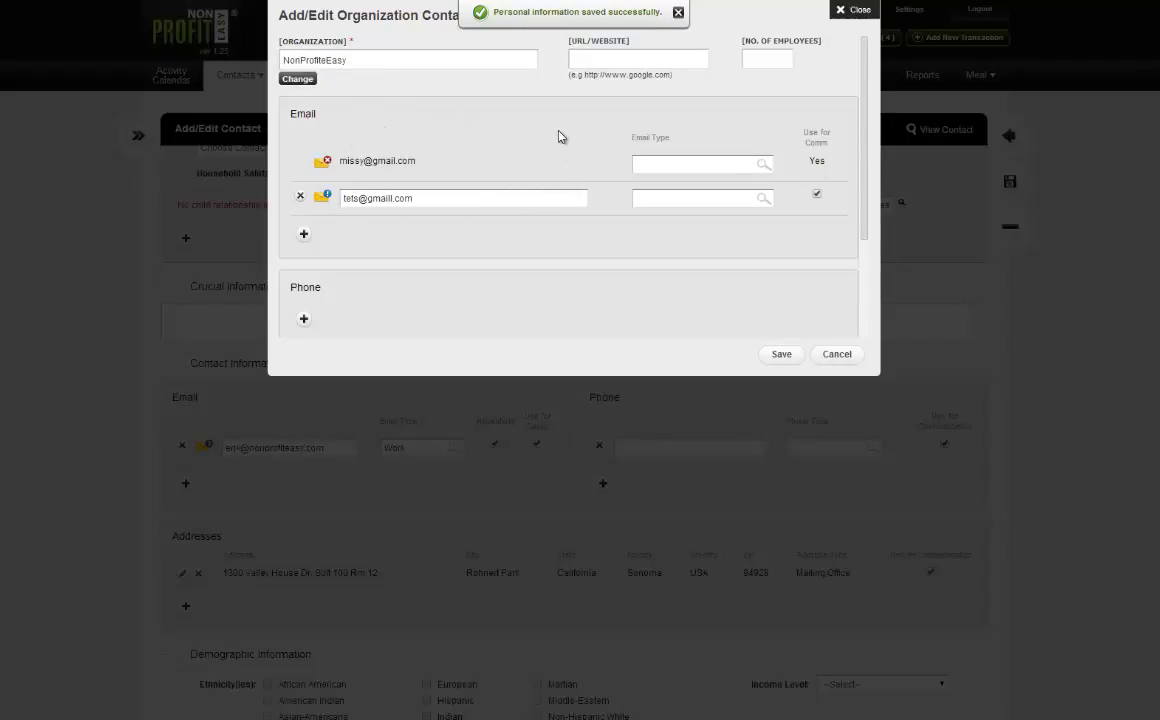
# Review the organization's existing email entries in the Add/Edit Organization Contact dialog.
pyautogui.scroll(-5, 525, 155)
pyautogui.scroll(3, 469, 220)
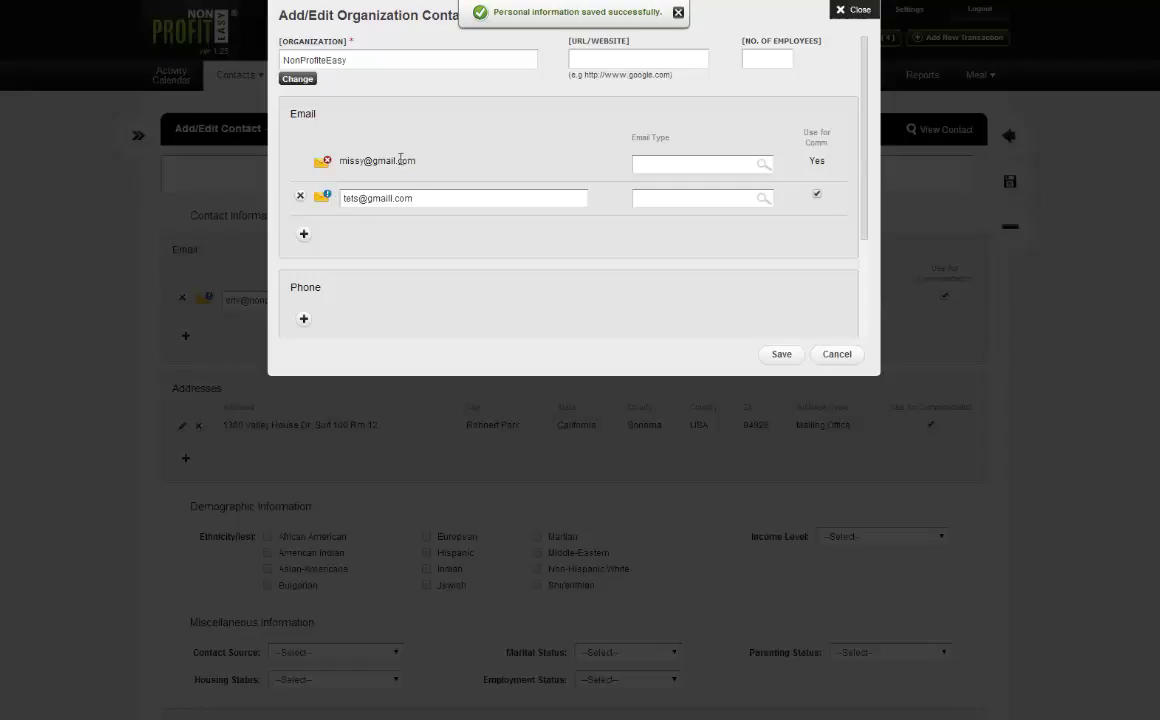
pyautogui.moveTo(400, 160); pyautogui.dragTo(310, 150)
pyautogui.click(340, 160)
pyautogui.scroll(-3, 504, 149)
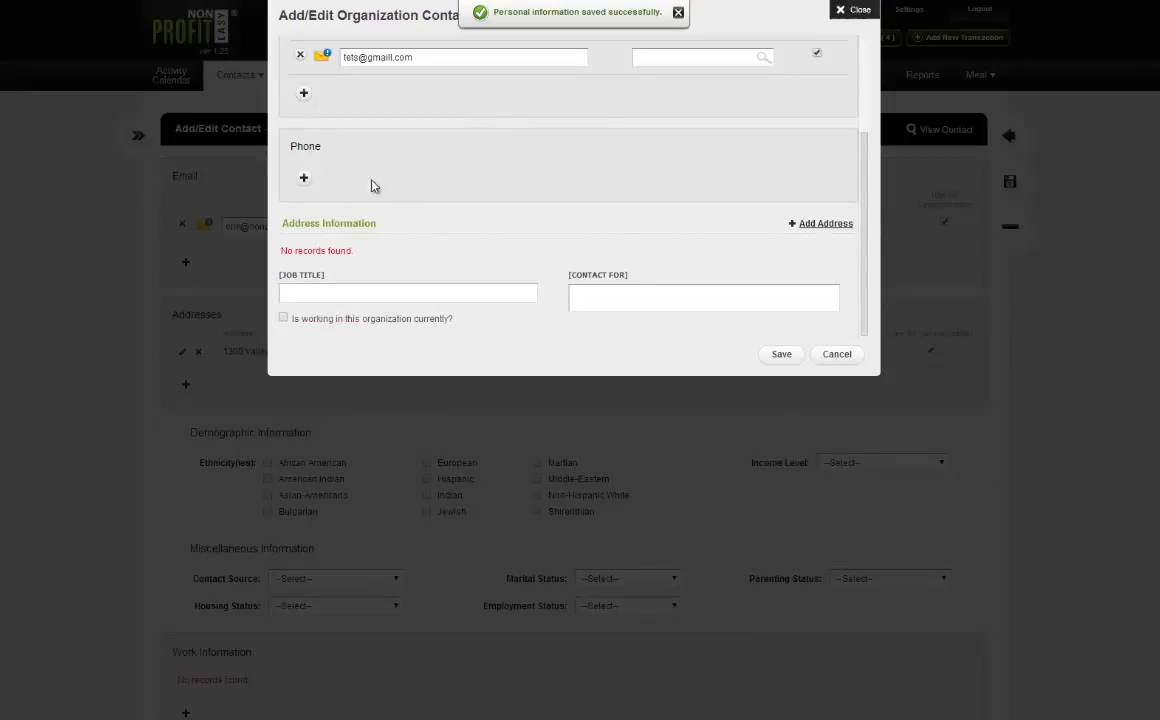
pyautogui.scroll(-2, 372, 185)
pyautogui.scroll(-3, 466, 249)
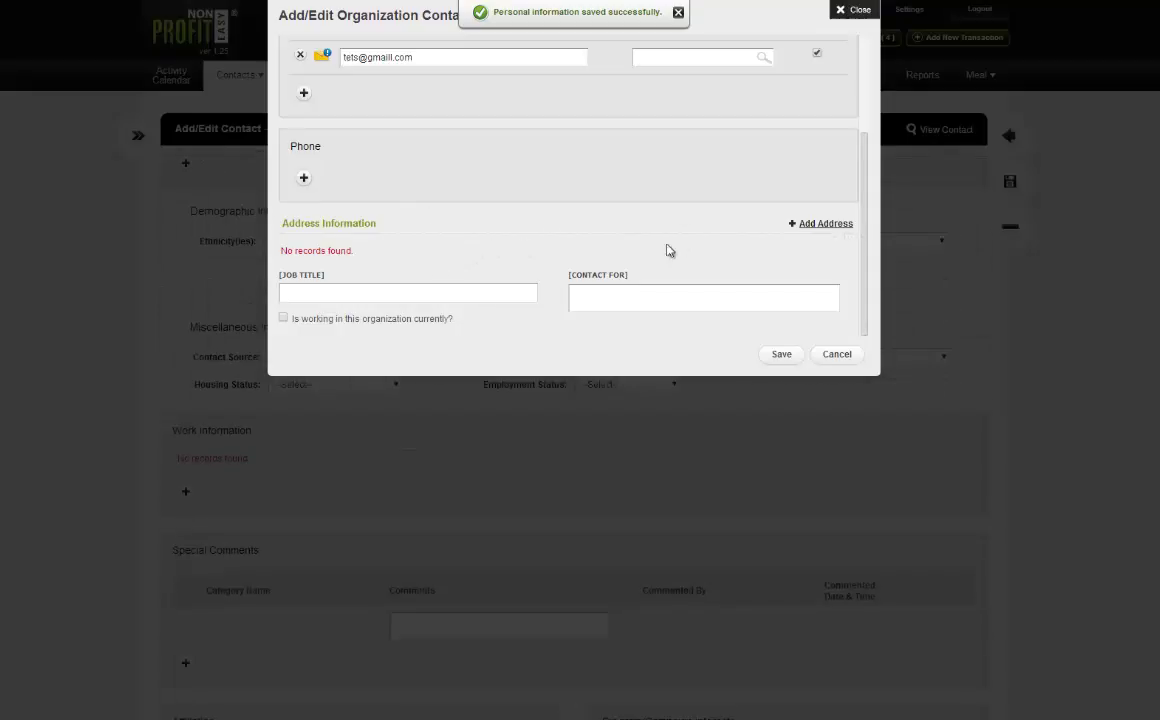
pyautogui.scroll(3, 544, 173)
pyautogui.scroll(-3, 553, 184)
pyautogui.scroll(-5, 450, 250)
# Enter job title 'Customer Support', contact for 'Customer Support' / 'Training', and mark as currently working.
pyautogui.click(302, 291)
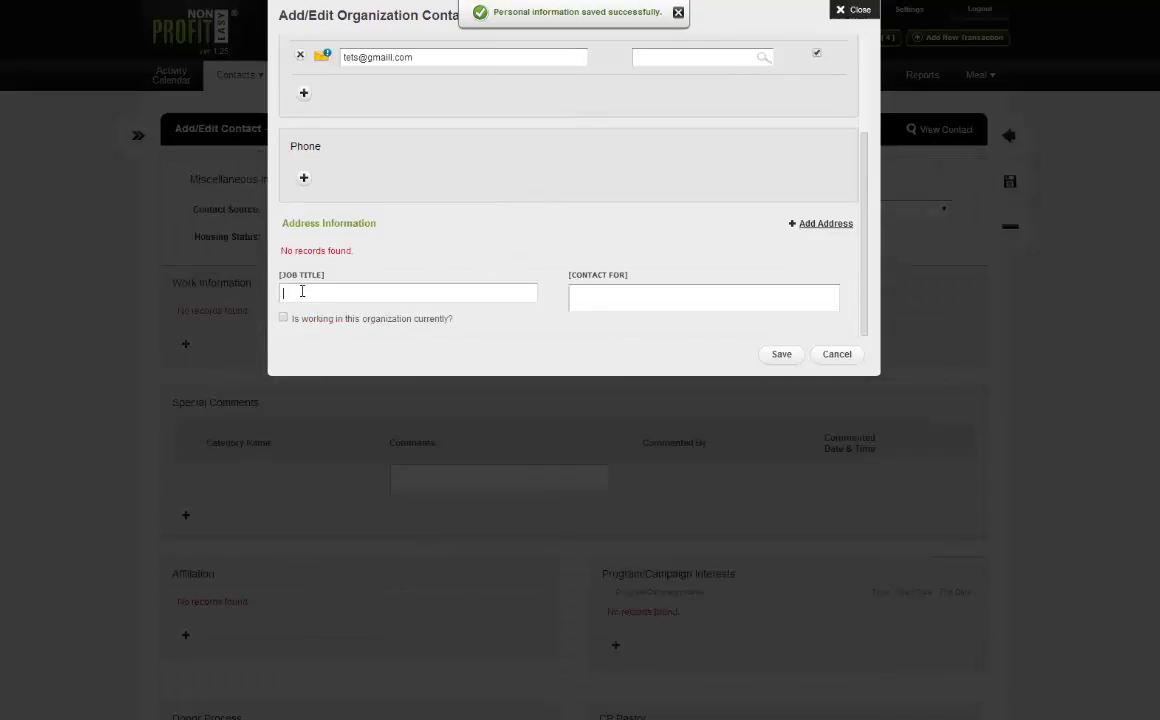
pyautogui.write('Customer Support')
pyautogui.click(651, 292)
pyautogui.write('Customer Support')
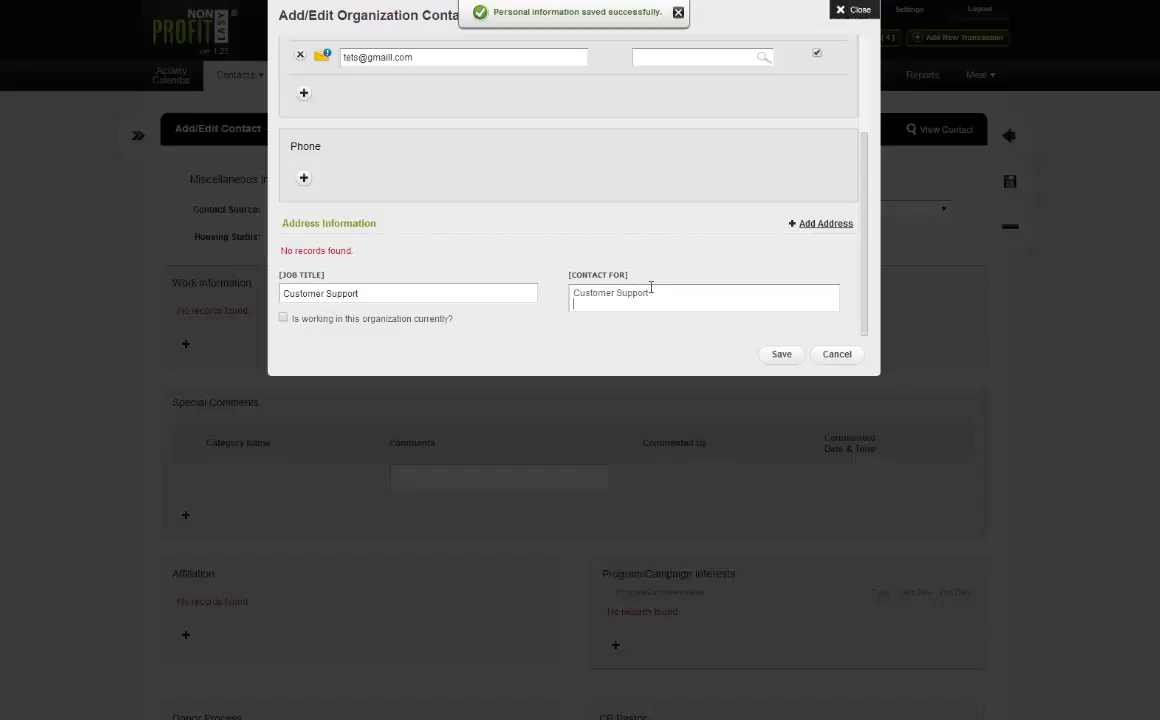
pyautogui.press('Return')
pyautogui.write('Training')
pyautogui.click(358, 320)
# Save the work record and check its row shows NPE Contact and Current Organization as Yes.
pyautogui.click(784, 354)
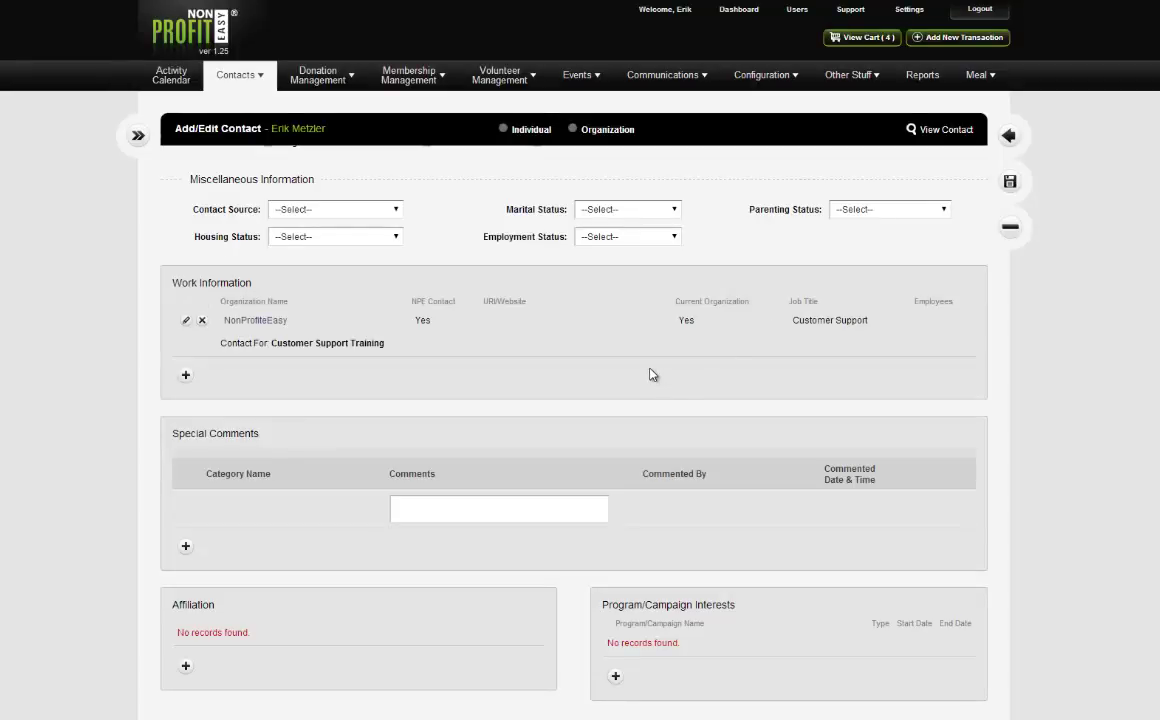
pyautogui.doubleClick(420, 321)
pyautogui.doubleClick(686, 320)
pyautogui.scroll(-2, 608, 320)
pyautogui.scroll(2, 608, 320)
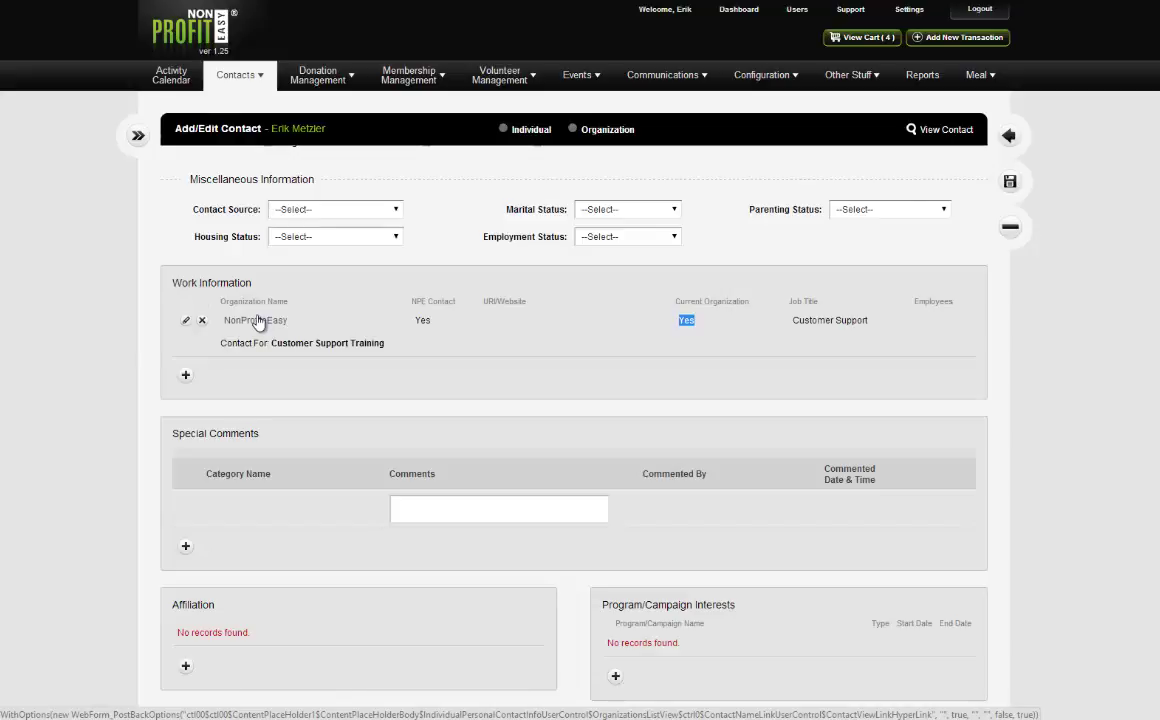
pyautogui.scroll(-3, 396, 370)
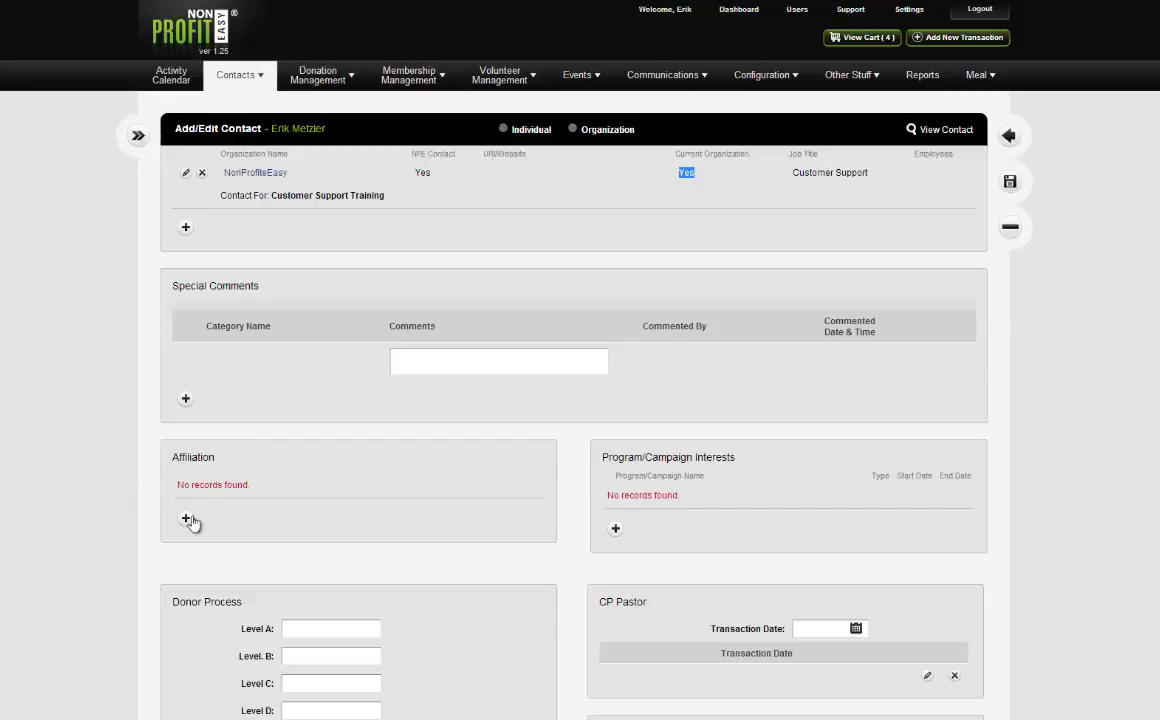
pyautogui.scroll(-10, 440, 456)
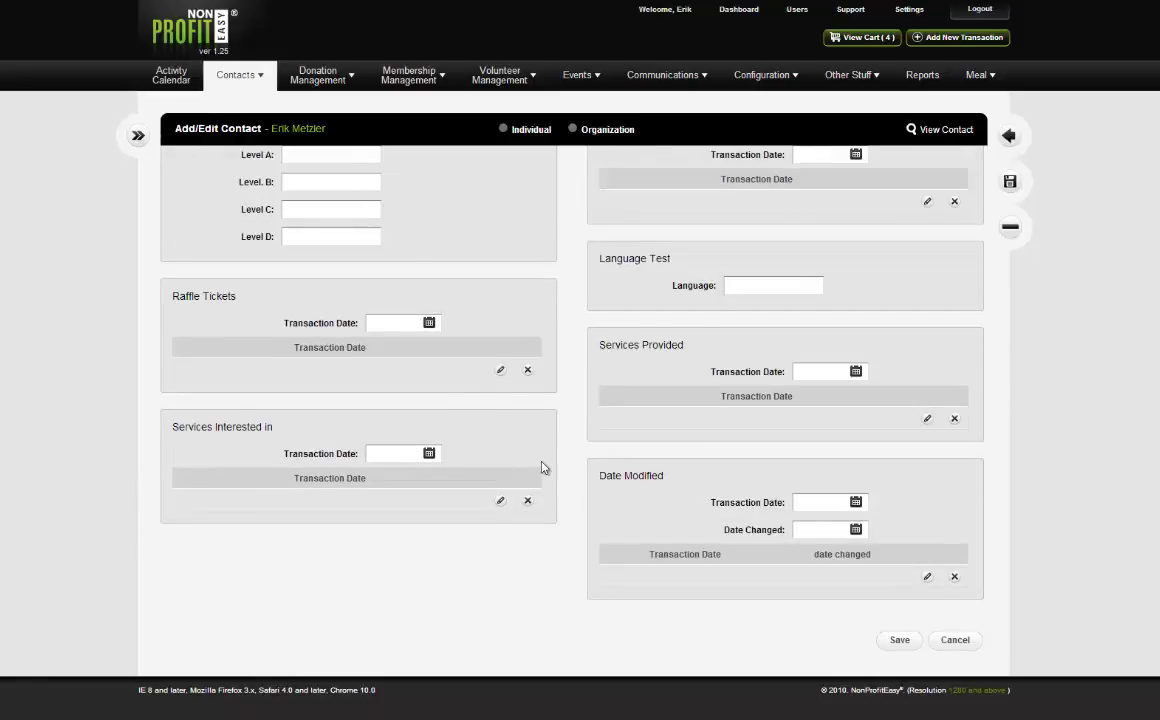
pyautogui.scroll(6, 544, 466)
pyautogui.scroll(3, 556, 499)
pyautogui.scroll(-6, 557, 500)
pyautogui.scroll(9, 561, 444)
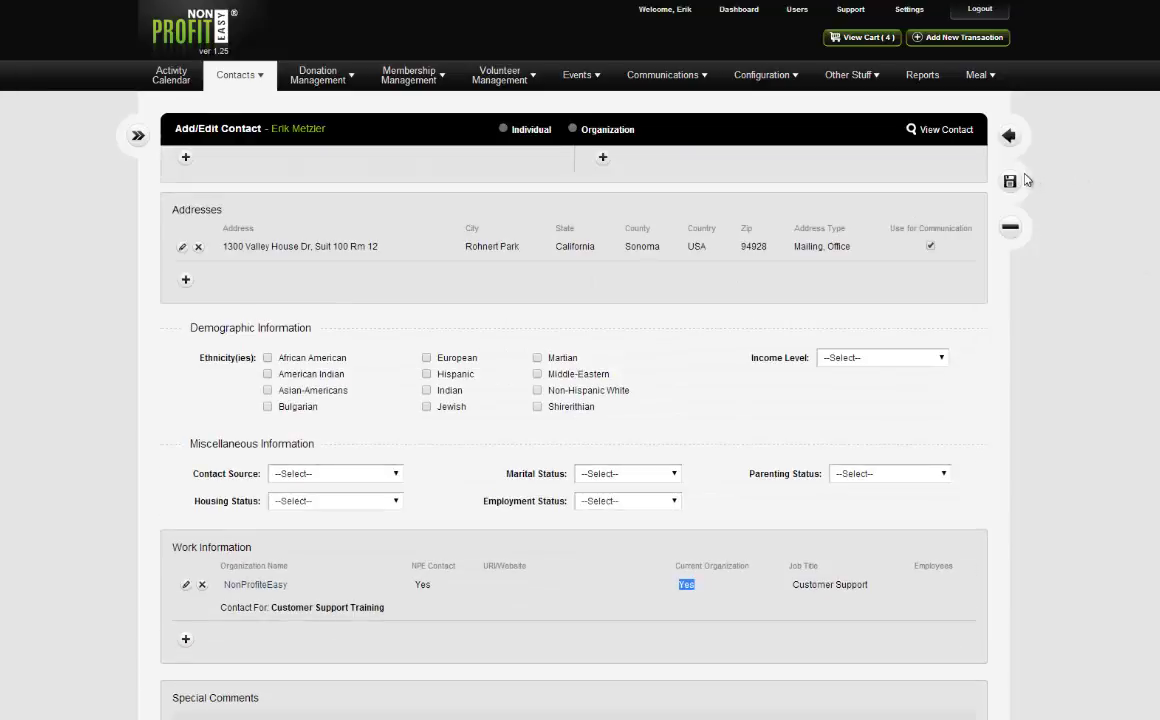
# Save the whole contact record and open the linked NonProfitEasy organization's details.
pyautogui.click(1020, 177)
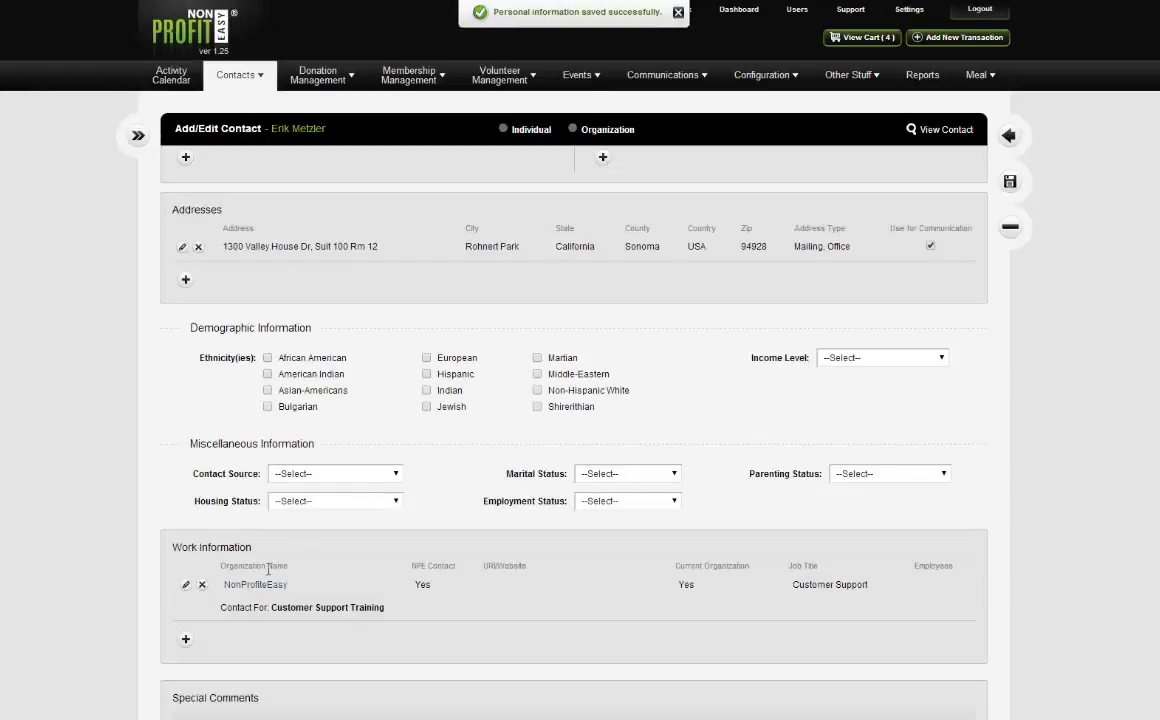
pyautogui.click(252, 590)
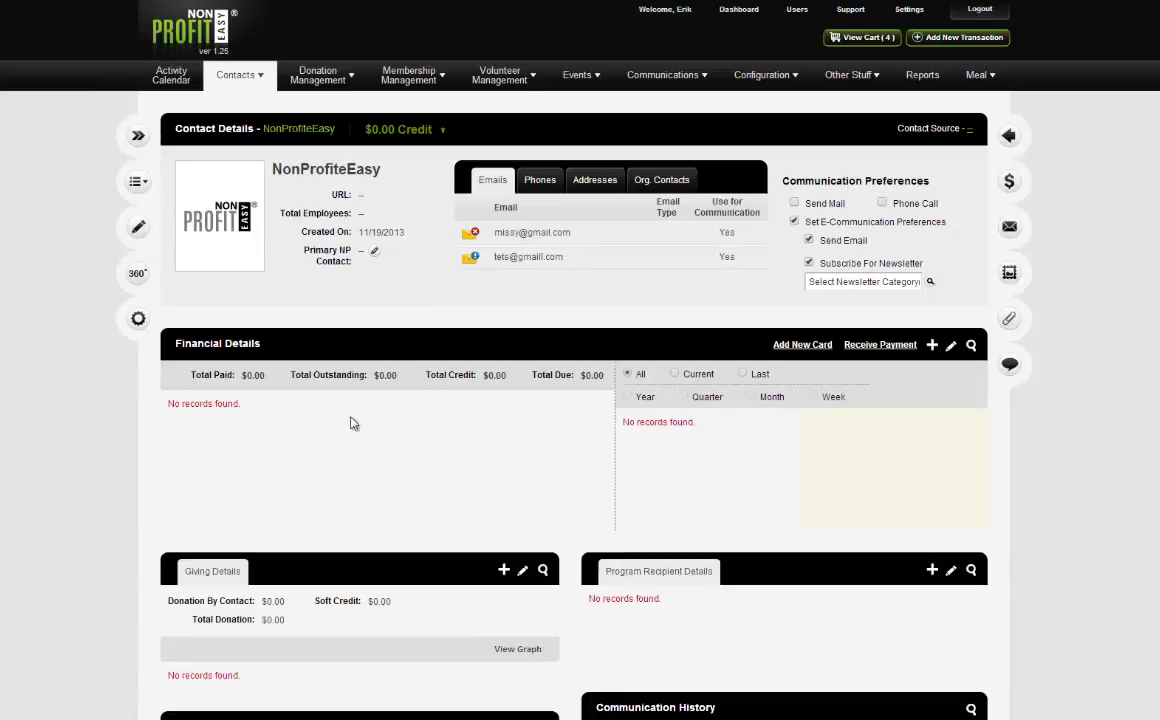
# Confirm the new contact appears under the organization's Org. Contacts, then open the organization for editing.
pyautogui.scroll(-5, 697, 265)
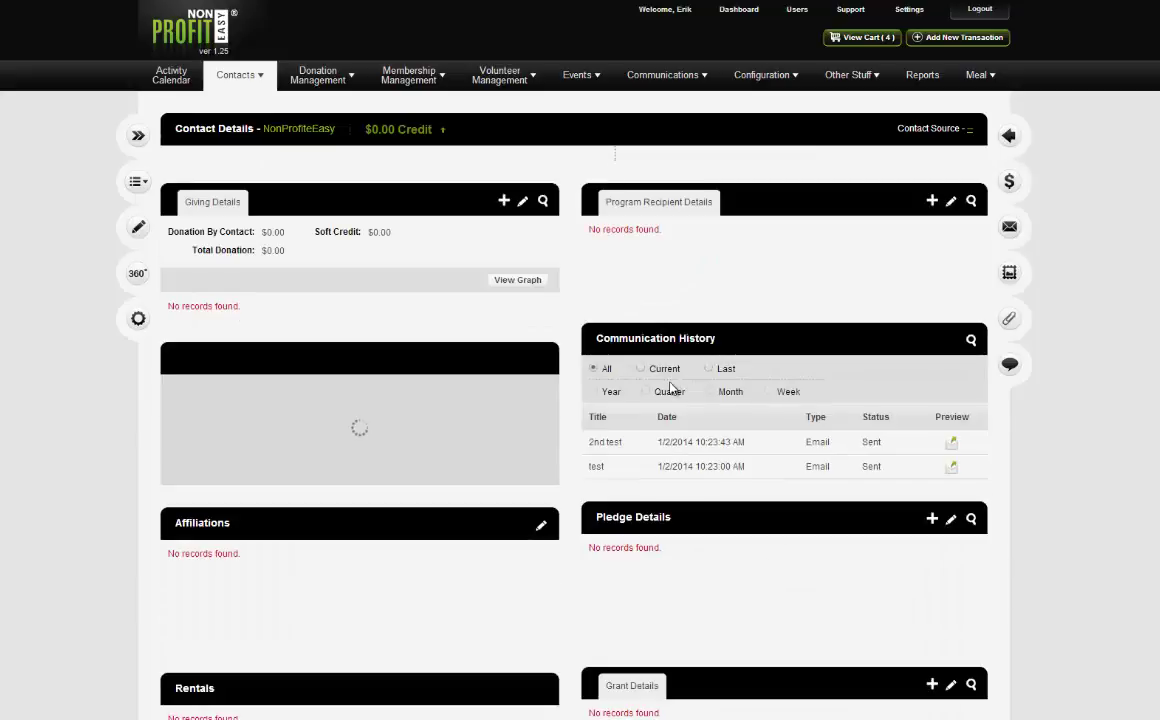
pyautogui.scroll(4, 671, 389)
pyautogui.scroll(1, 671, 396)
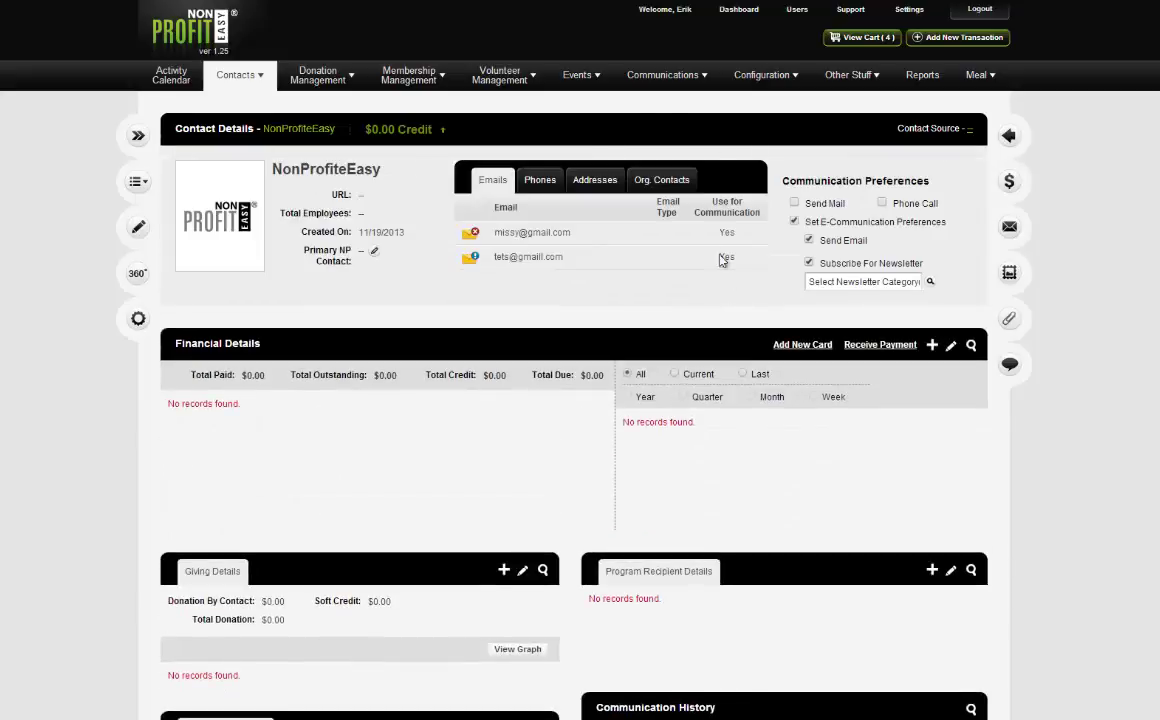
pyautogui.click(661, 180)
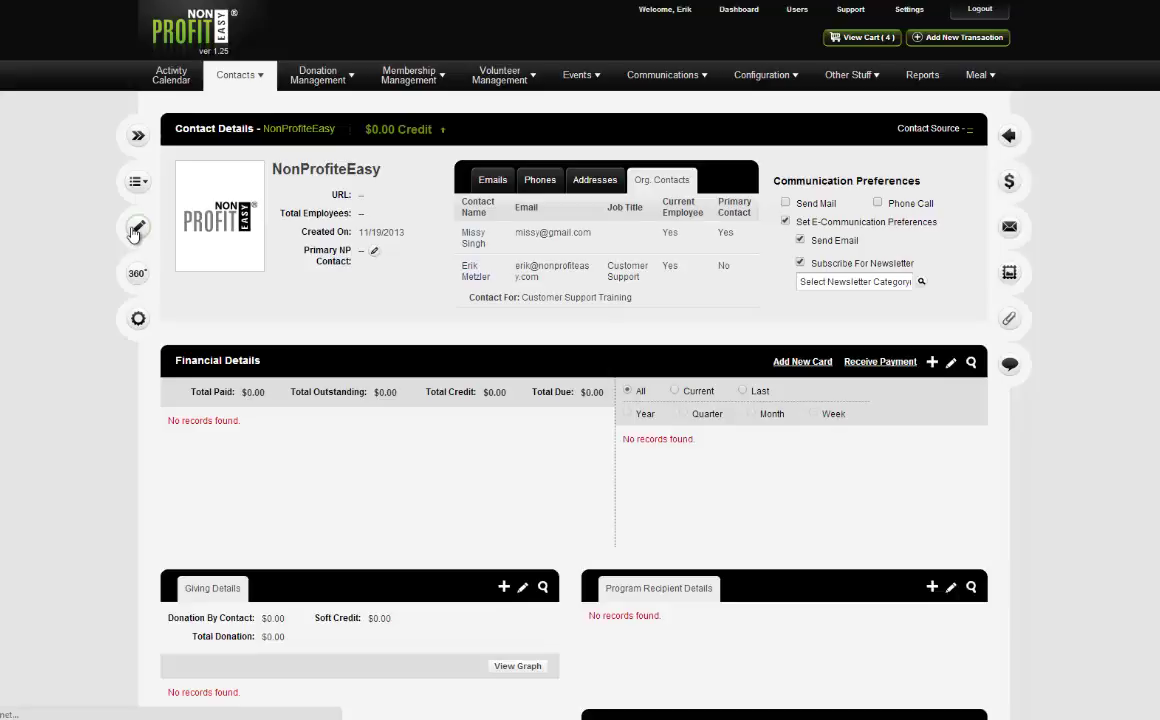
pyautogui.click(136, 230)
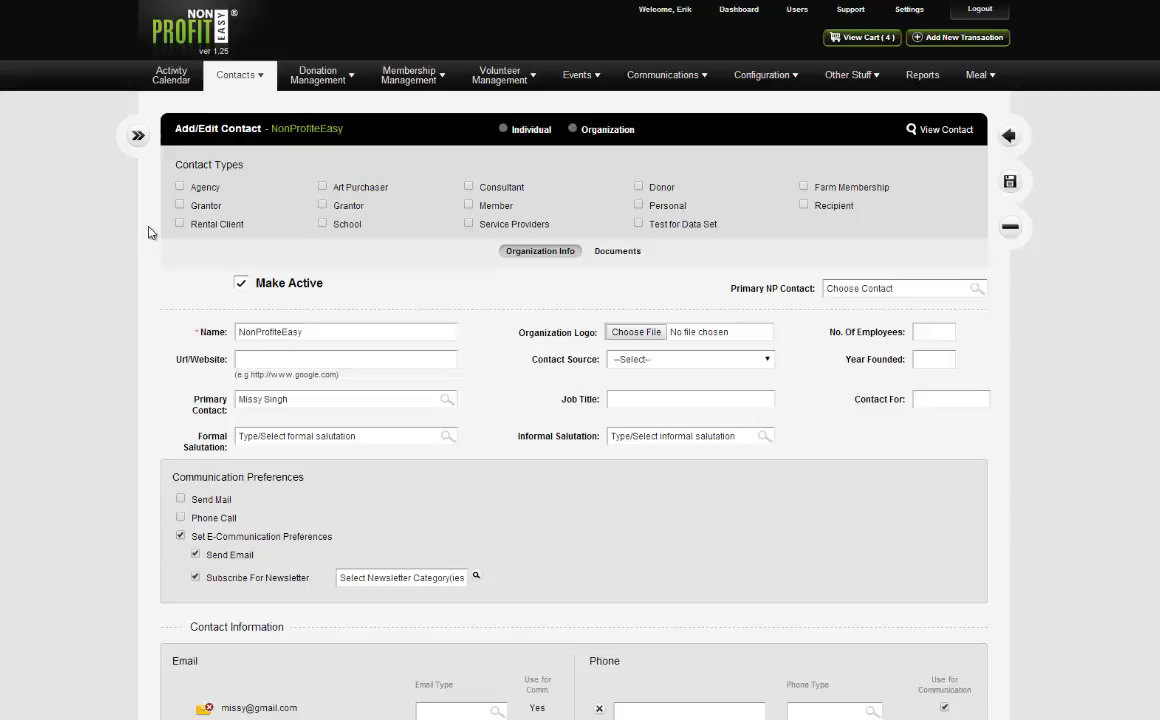
pyautogui.scroll(-4, 470, 335)
pyautogui.scroll(-1, 478, 345)
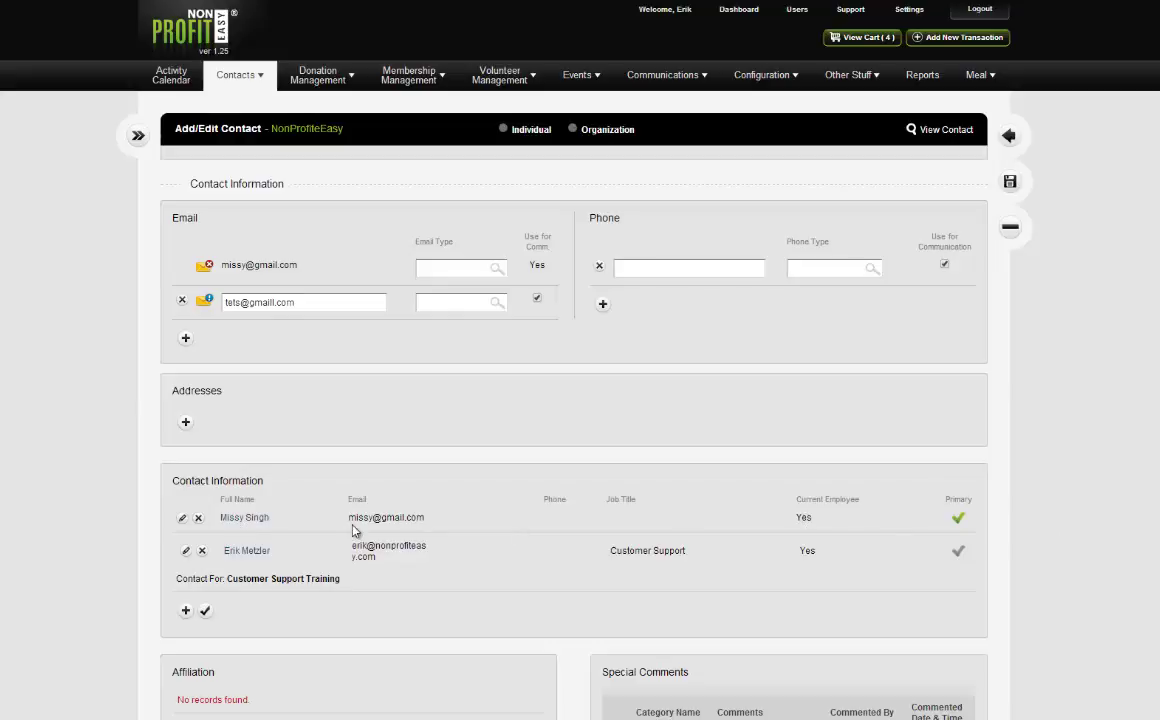
pyautogui.moveTo(352, 520); pyautogui.dragTo(426, 523)
pyautogui.scroll(5, 440, 530)
pyautogui.scroll(-3, 474, 557)
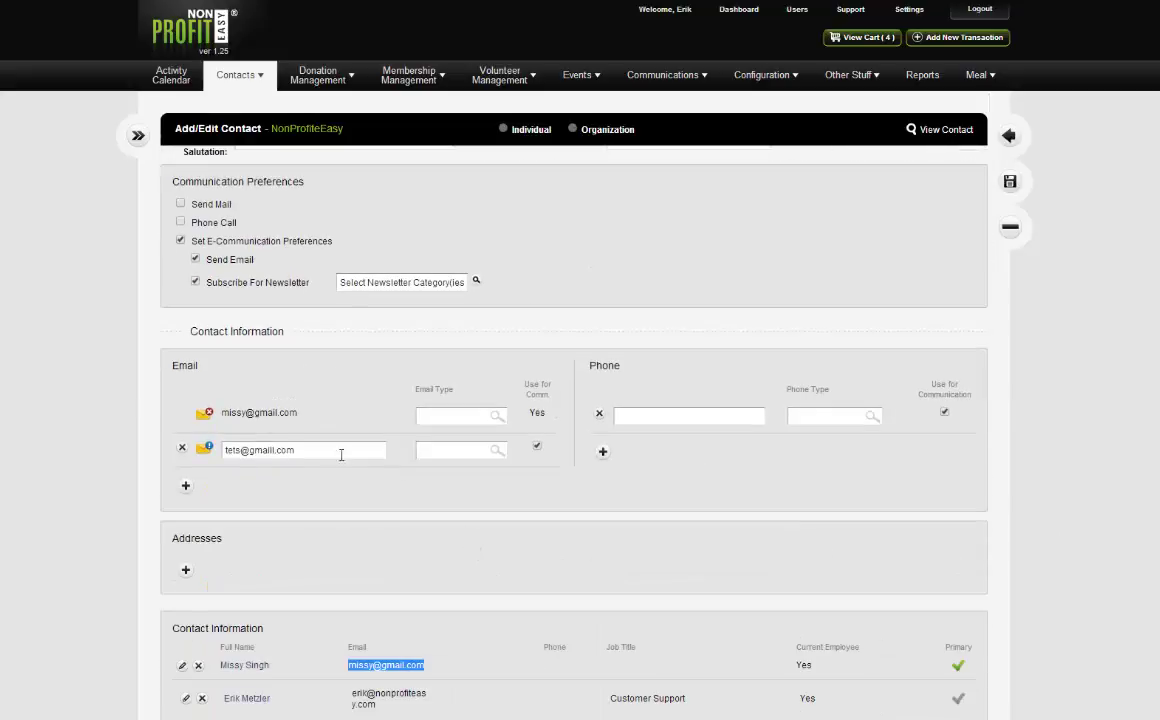
pyautogui.moveTo(194, 377); pyautogui.dragTo(306, 415)
pyautogui.click(306, 415)
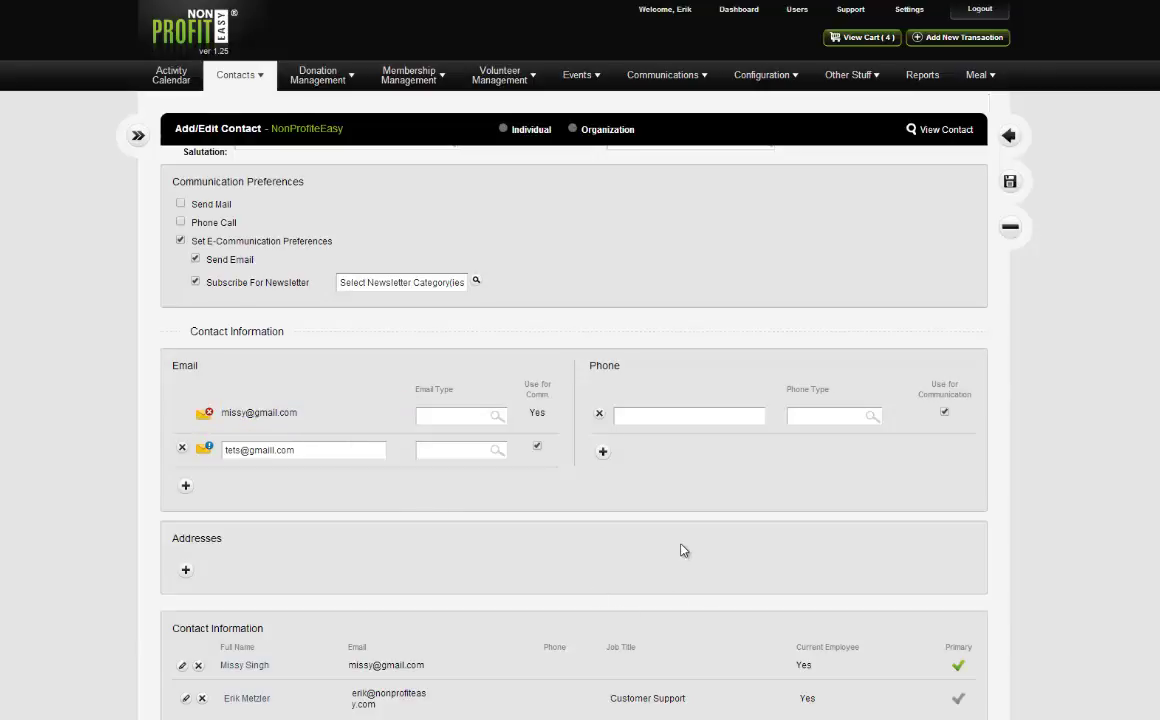
pyautogui.scroll(-1, 671, 539)
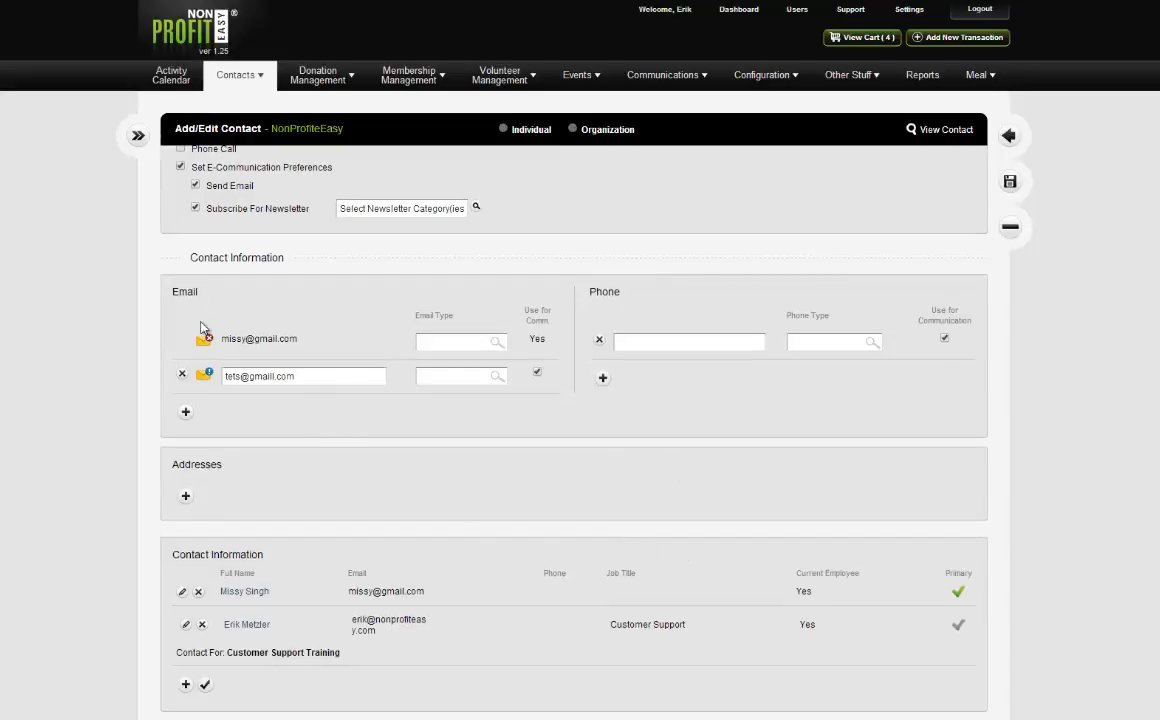
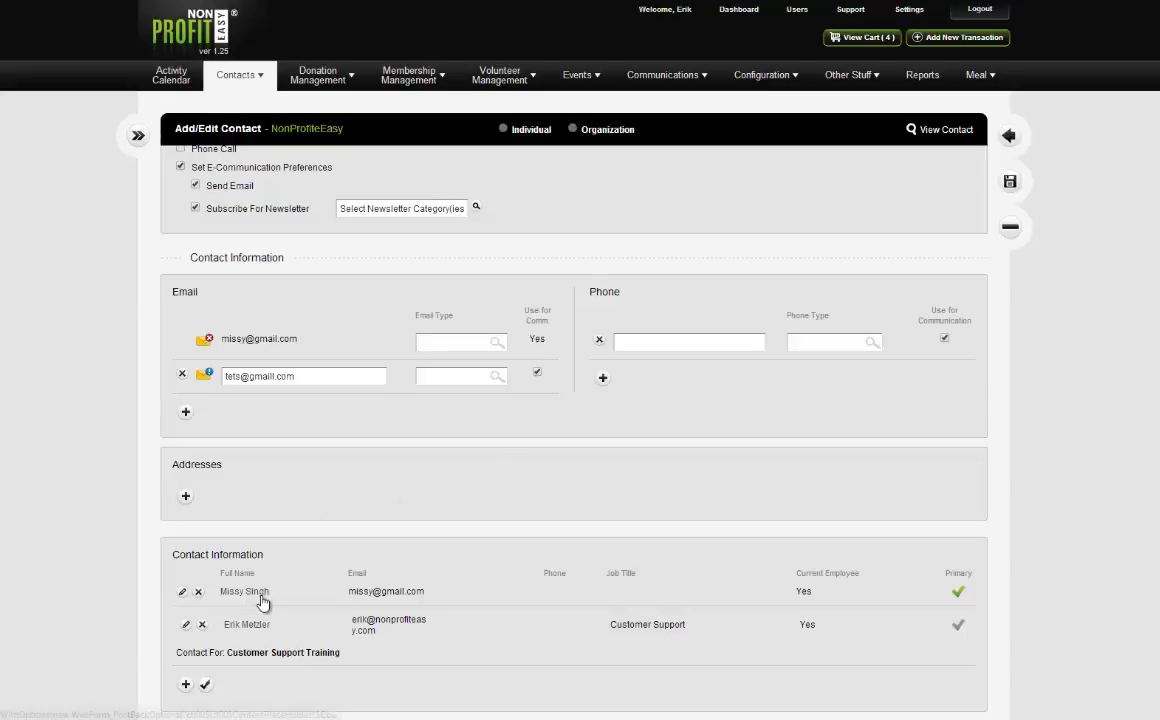
# Review the organization's contact rows, briefly highlighting the second email address.
pyautogui.scroll(1, 345, 561)
pyautogui.scroll(4, 400, 540)
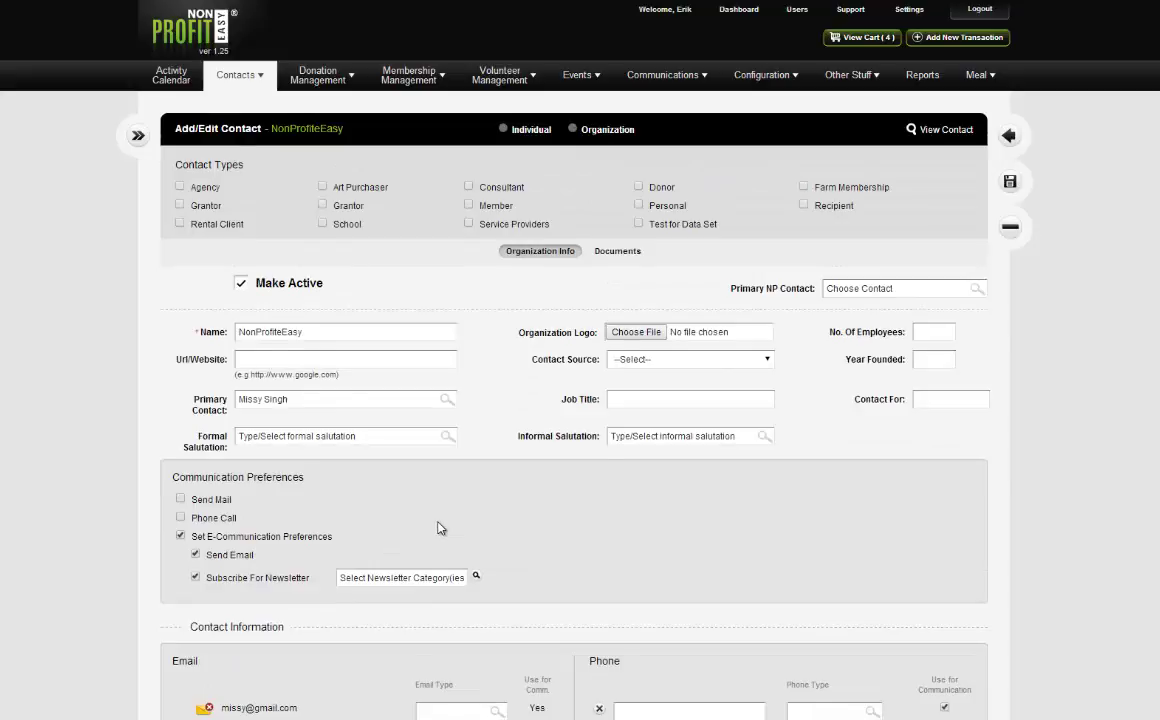
pyautogui.scroll(-5, 440, 526)
pyautogui.moveTo(305, 376); pyautogui.dragTo(229, 379)
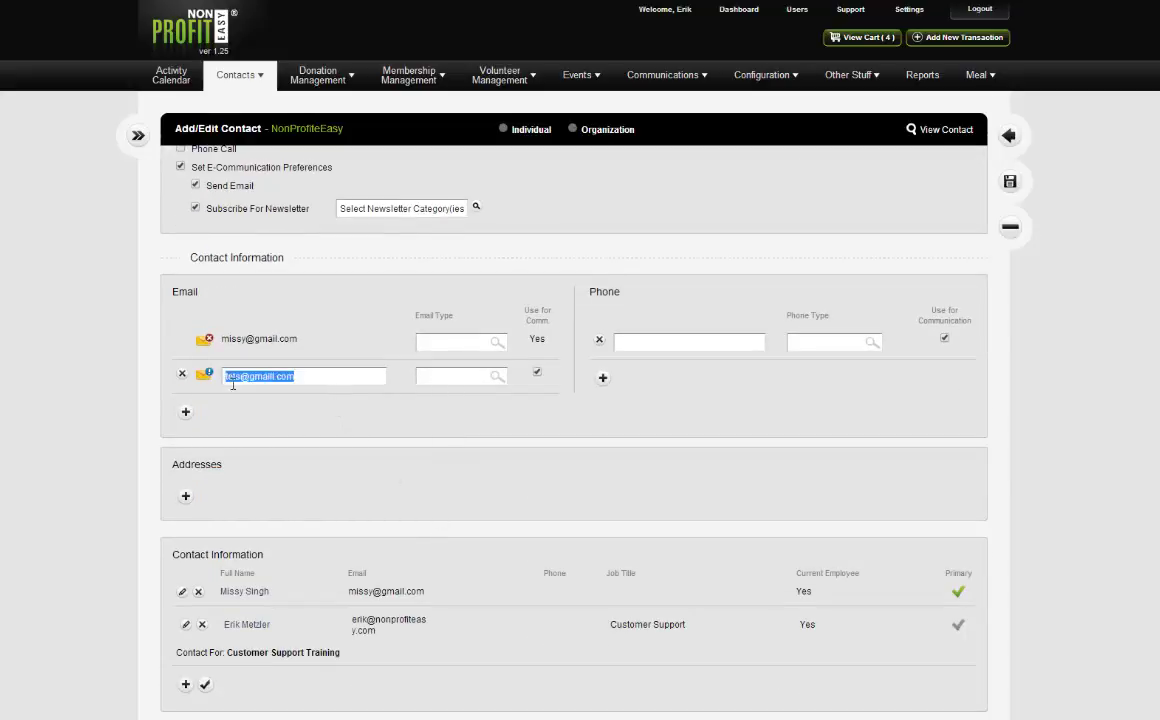
pyautogui.click(303, 376)
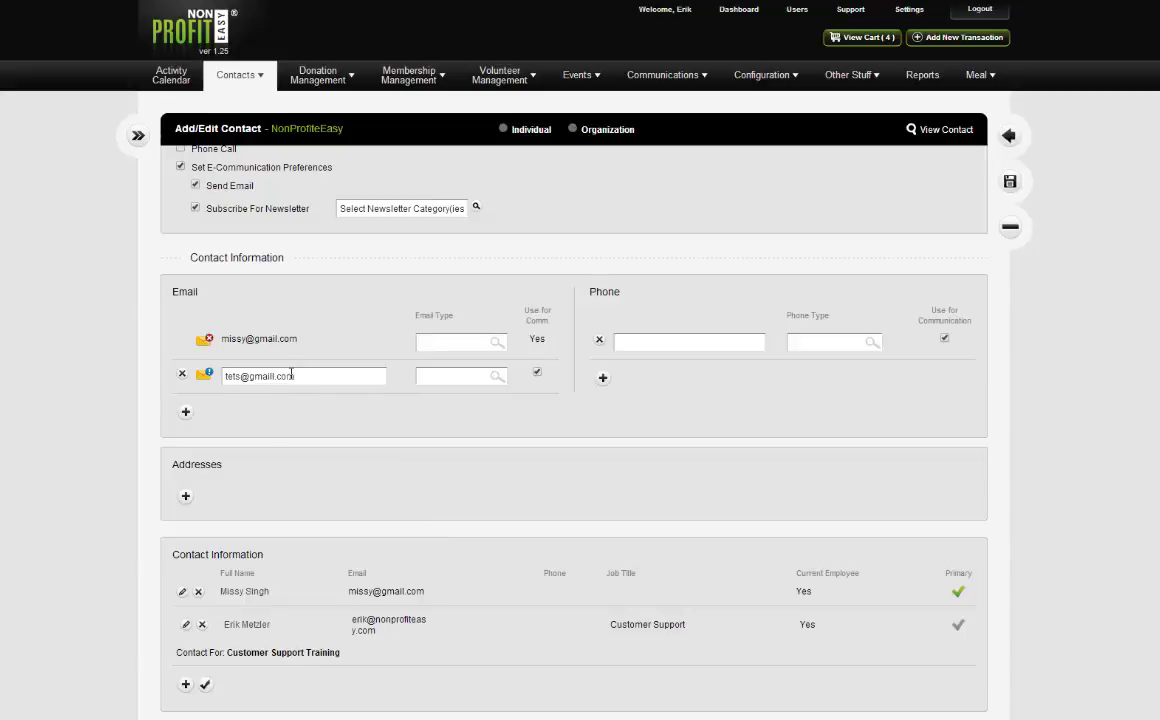
pyautogui.scroll(-1, 337, 427)
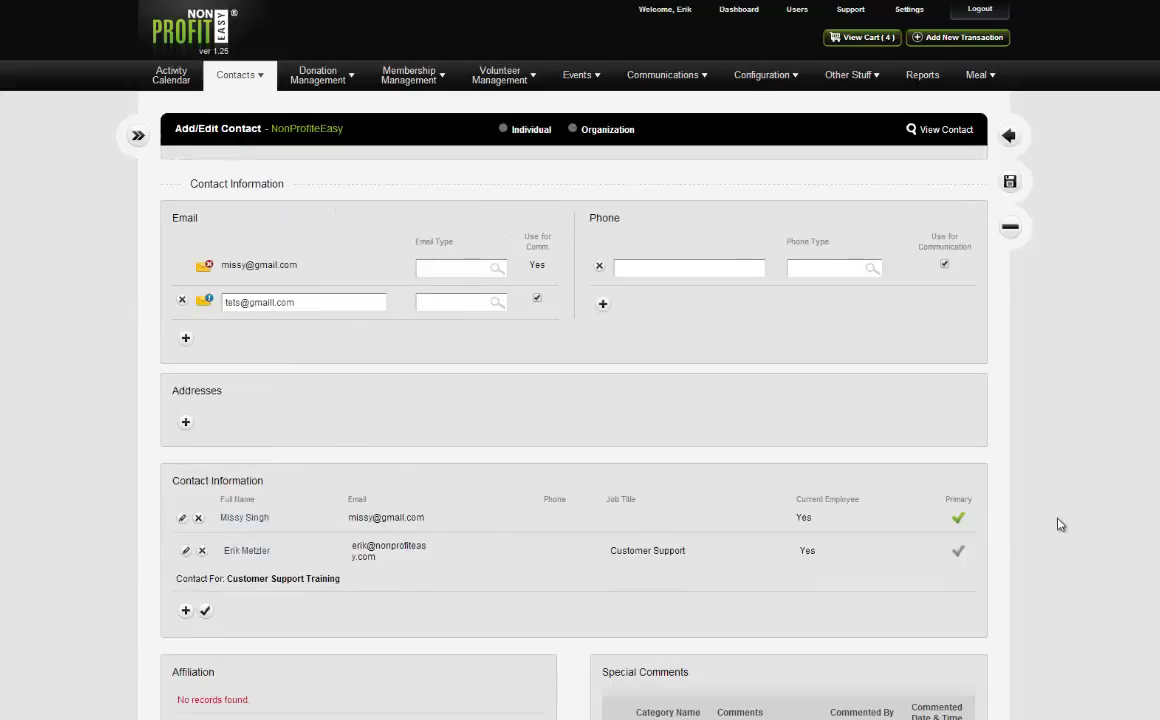
# Remove the first person as primary contact, confirm, and save the organization.
pyautogui.click(958, 518)
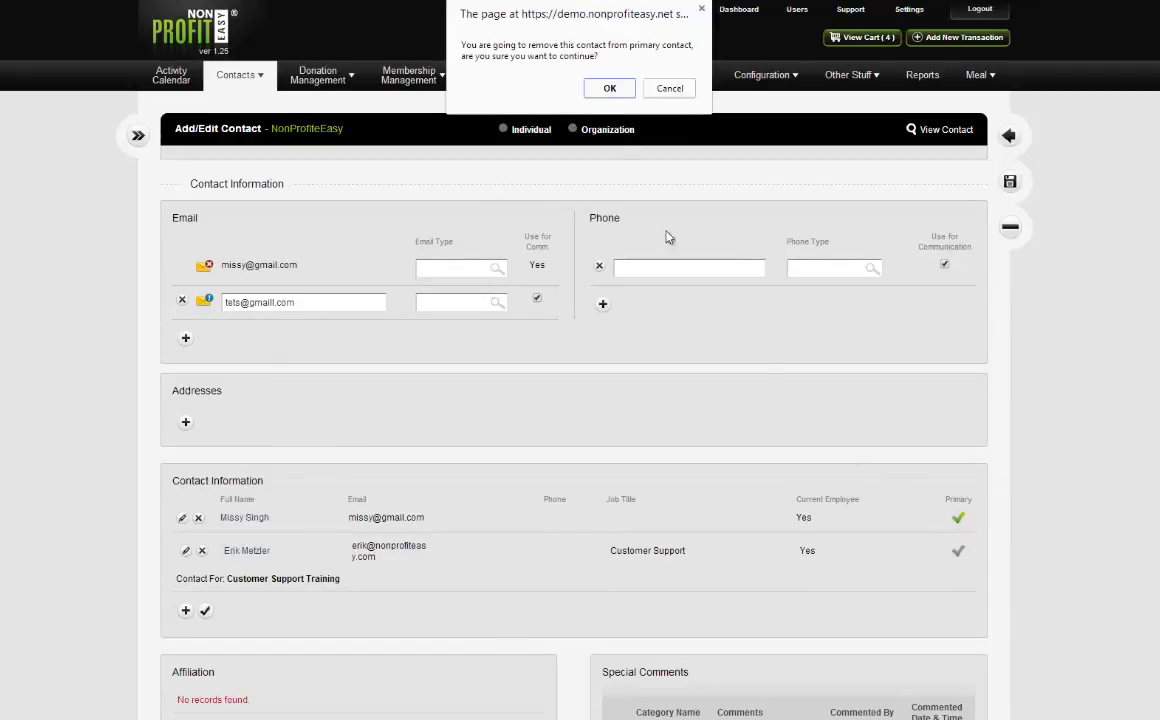
pyautogui.click(608, 89)
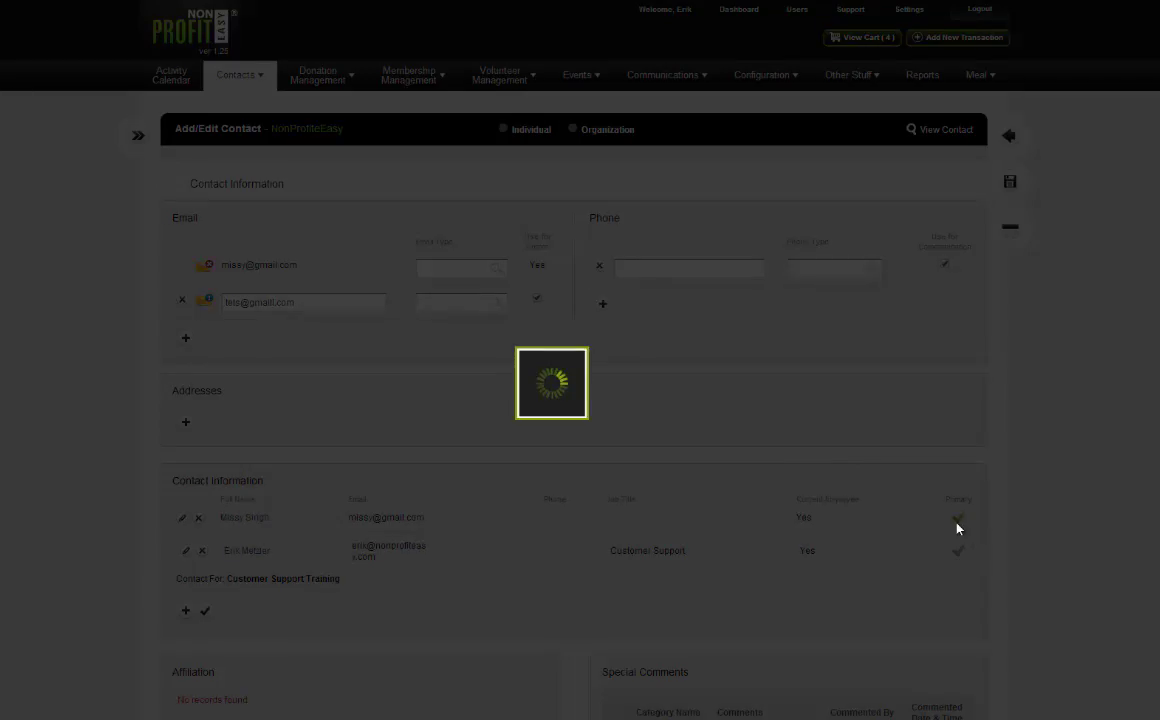
pyautogui.scroll(3, 810, 474)
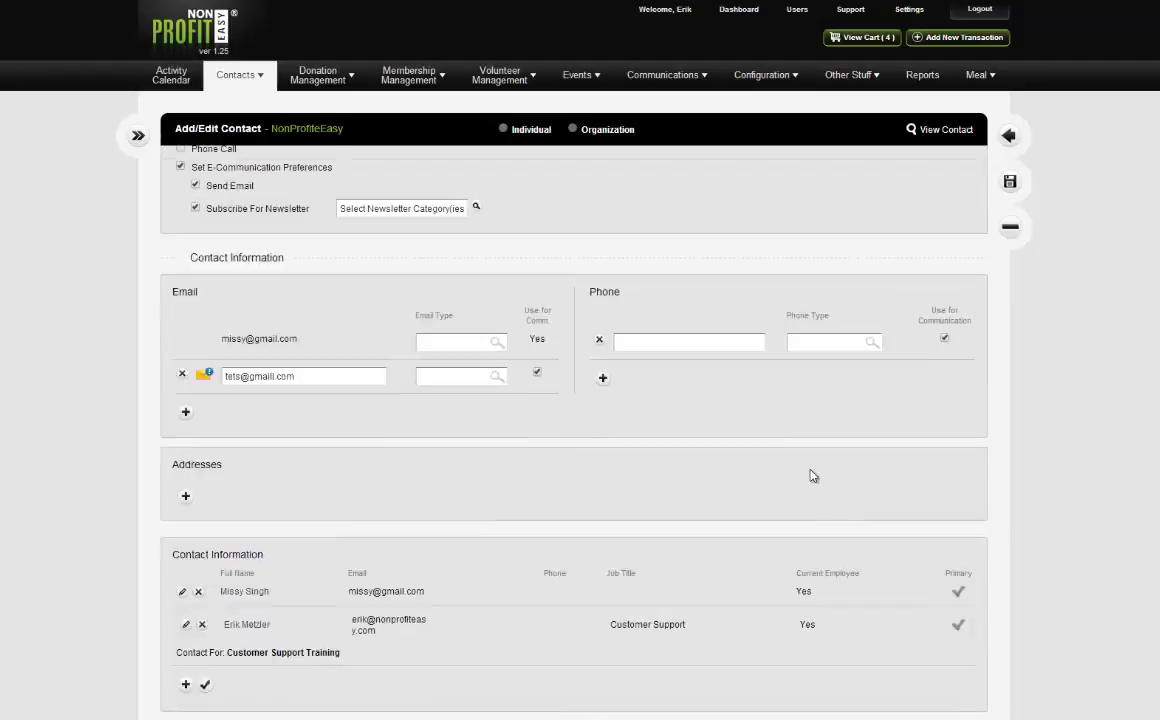
pyautogui.click(1010, 179)
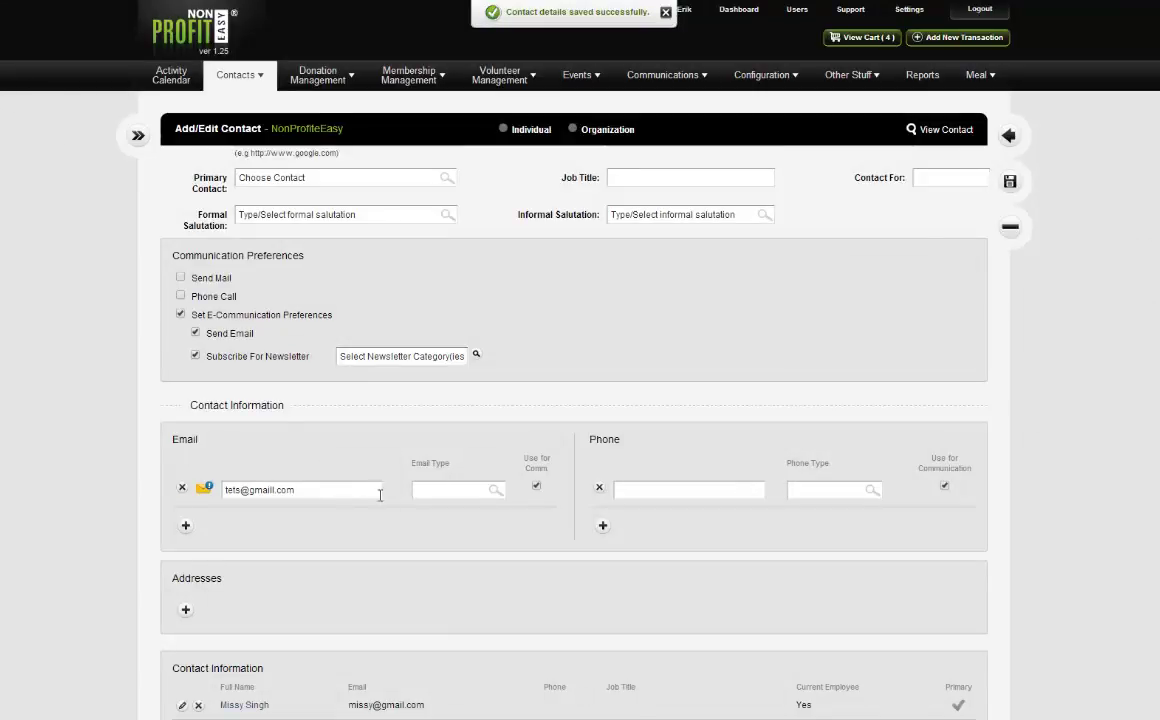
# Open the Customer Support staff member's contact details.
pyautogui.scroll(-2, 383, 494)
pyautogui.scroll(3, 420, 492)
pyautogui.scroll(-5, 427, 492)
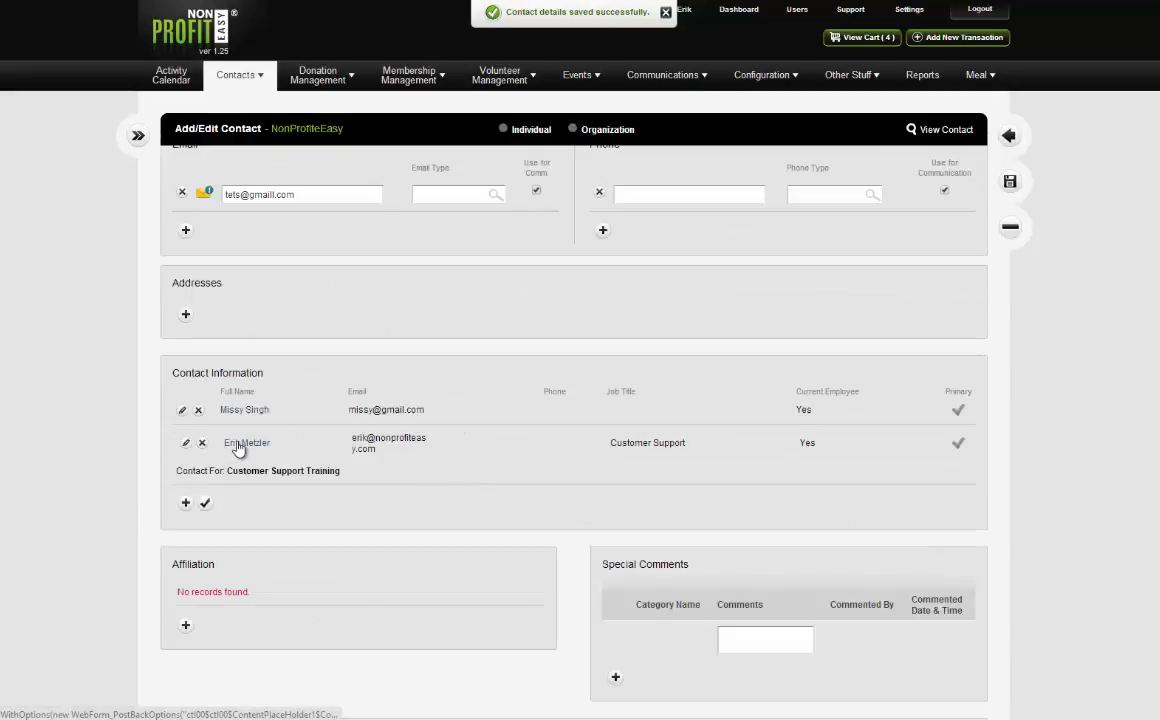
pyautogui.click(238, 447)
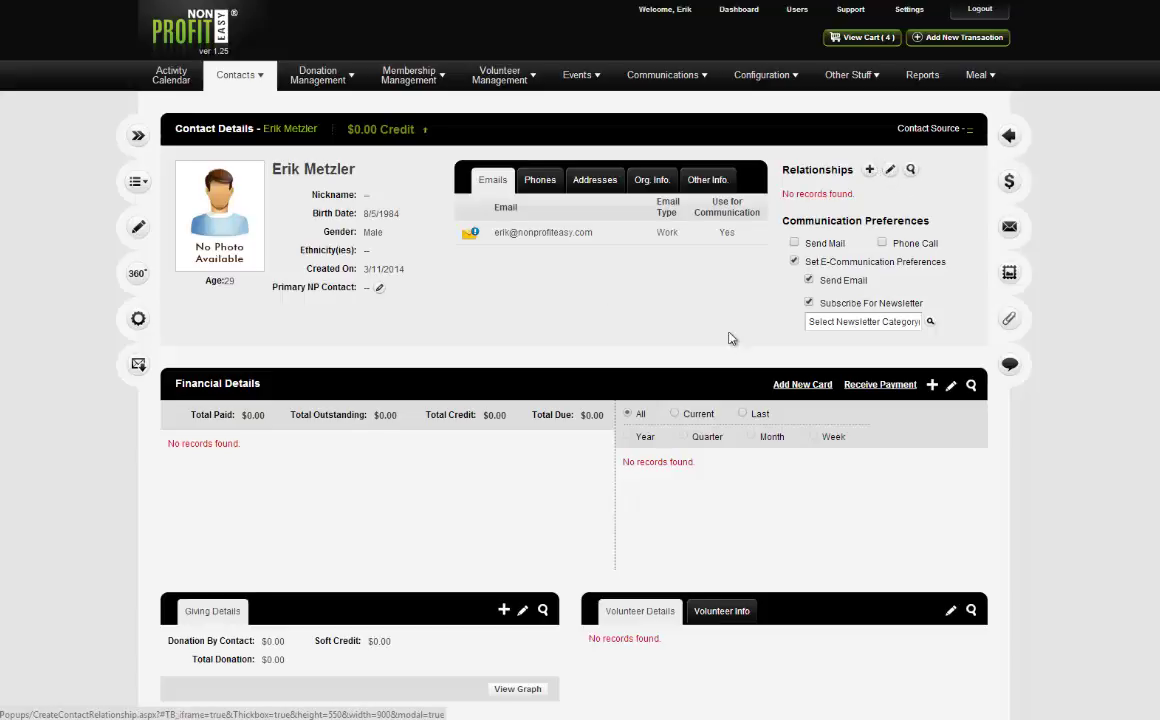
# Begin a new relationship, open the blank Add Contact form, review it, and close it unsaved.
pyautogui.click(869, 172)
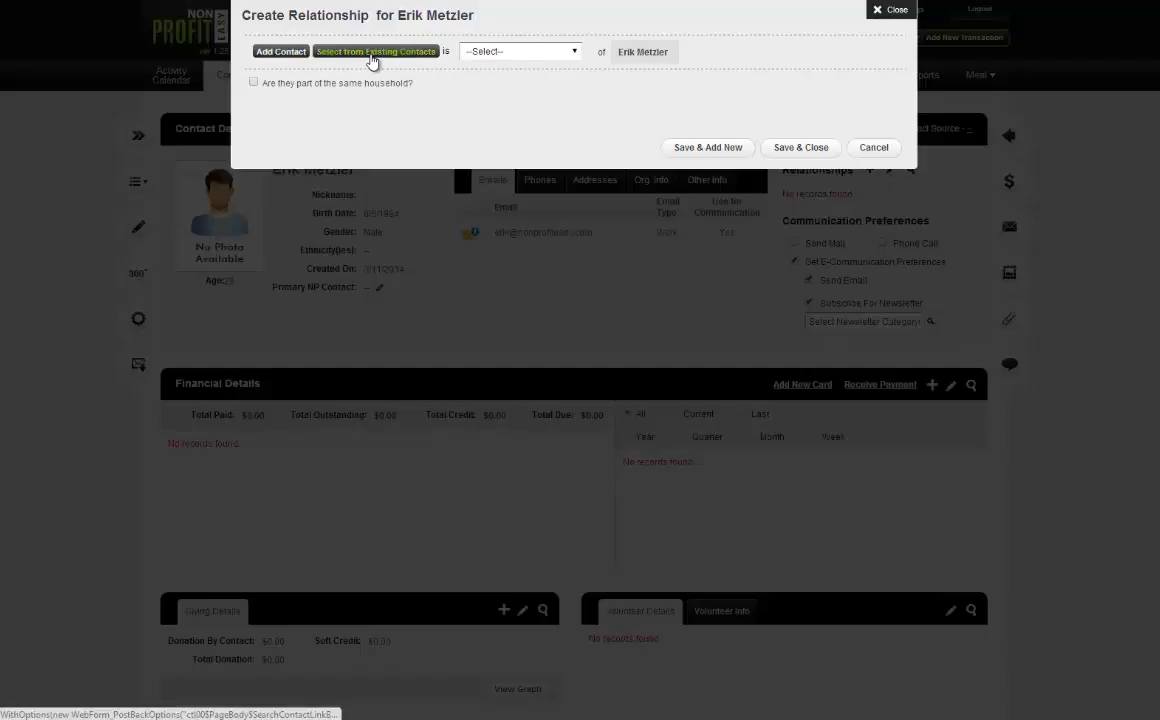
pyautogui.click(285, 55)
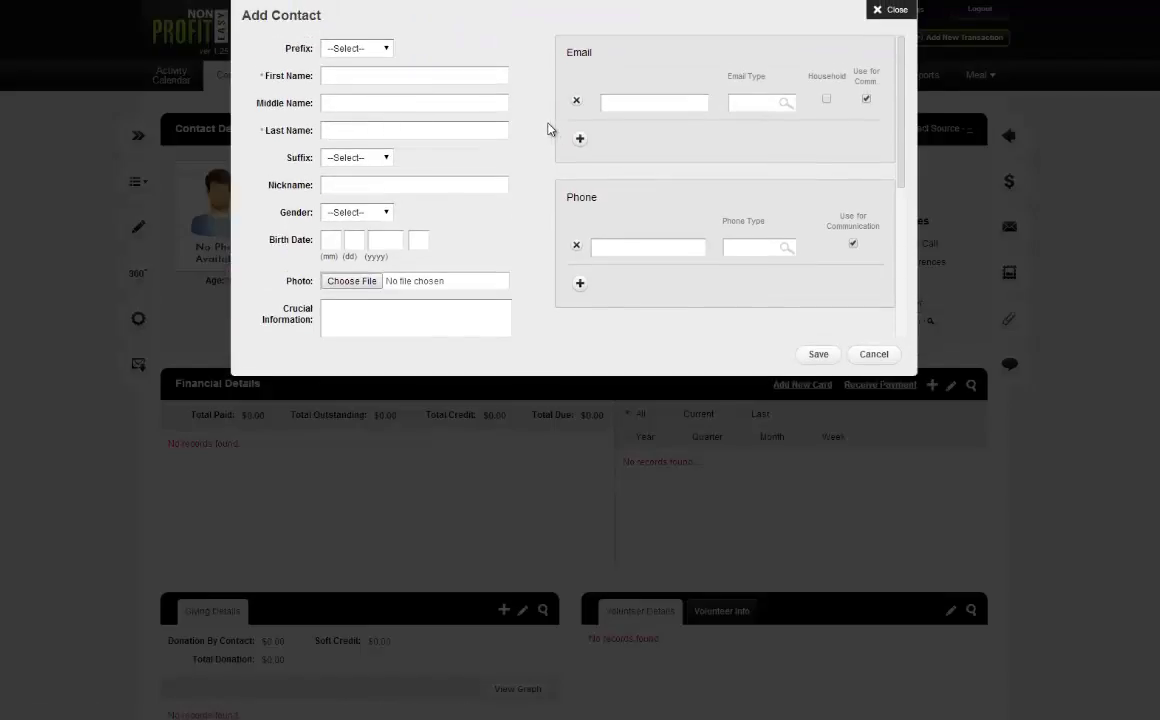
pyautogui.scroll(-5, 544, 139)
pyautogui.scroll(5, 546, 140)
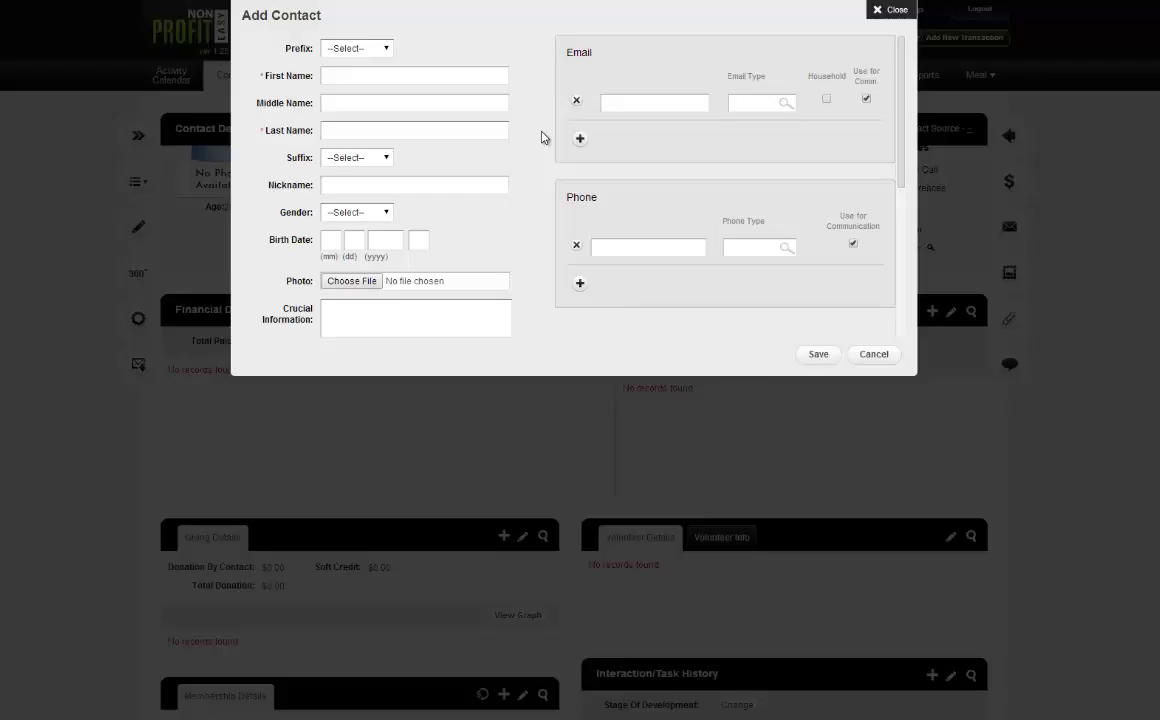
pyautogui.click(884, 11)
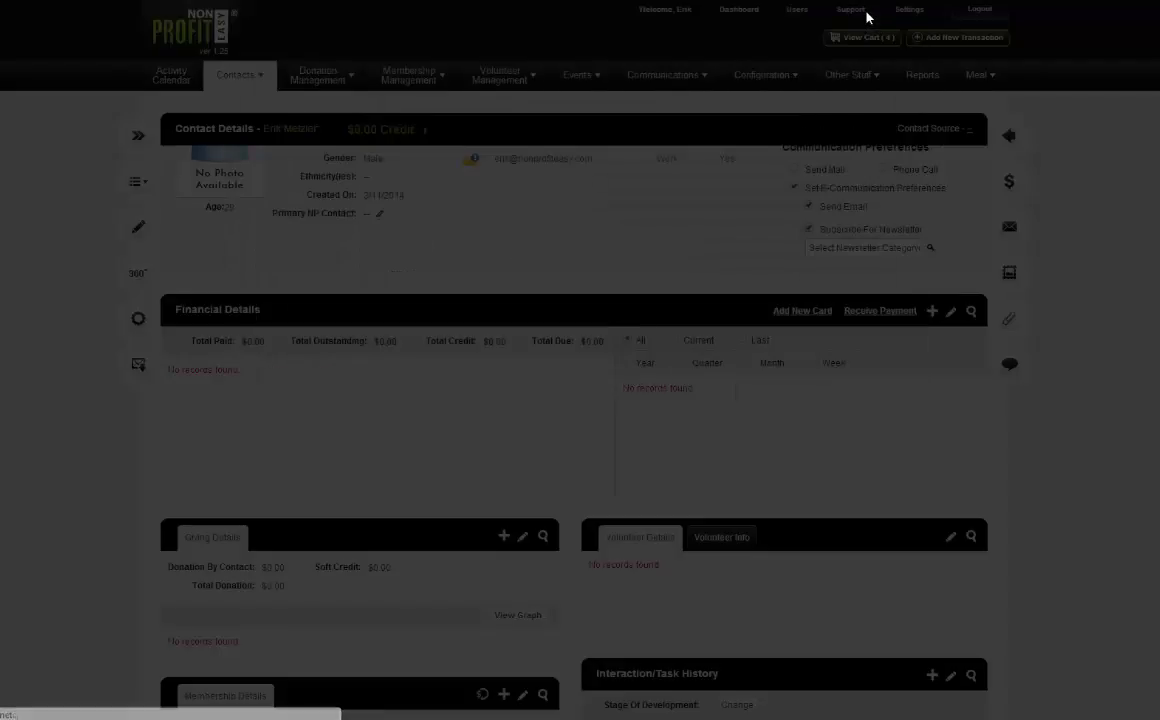
# Filter existing contacts by the partner's name and submit the match as the relationship partner.
pyautogui.click(374, 52)
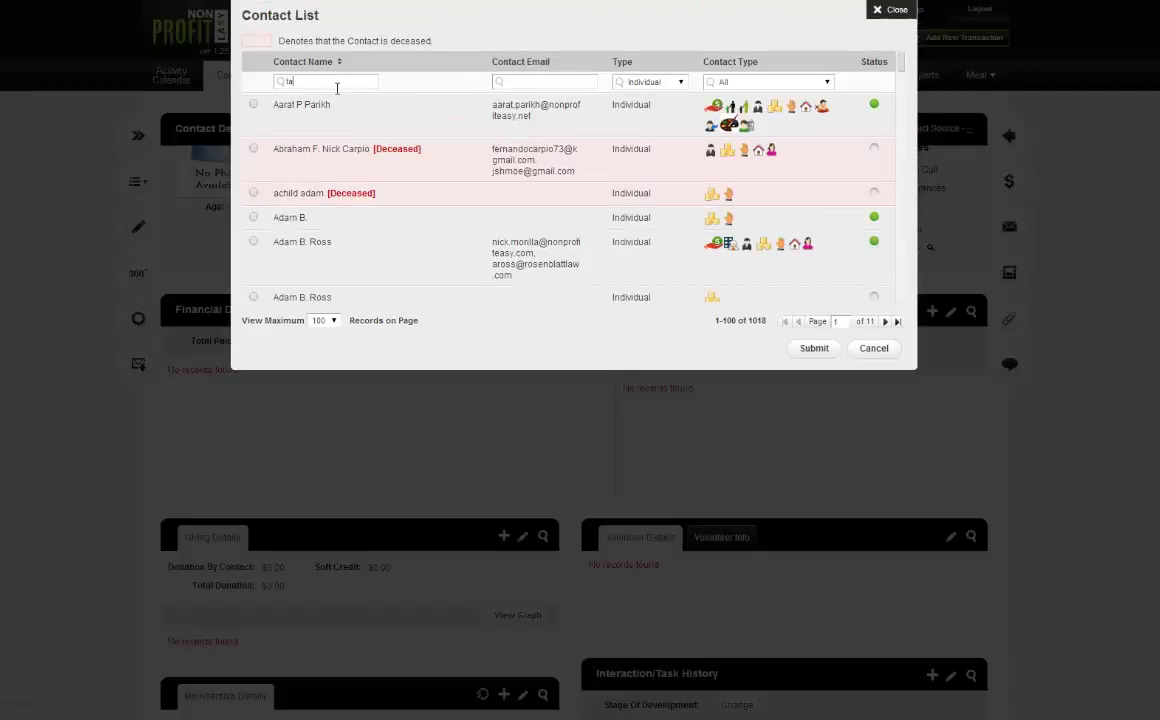
pyautogui.click(337, 88)
pyautogui.write('taylor')
pyautogui.press('Return')
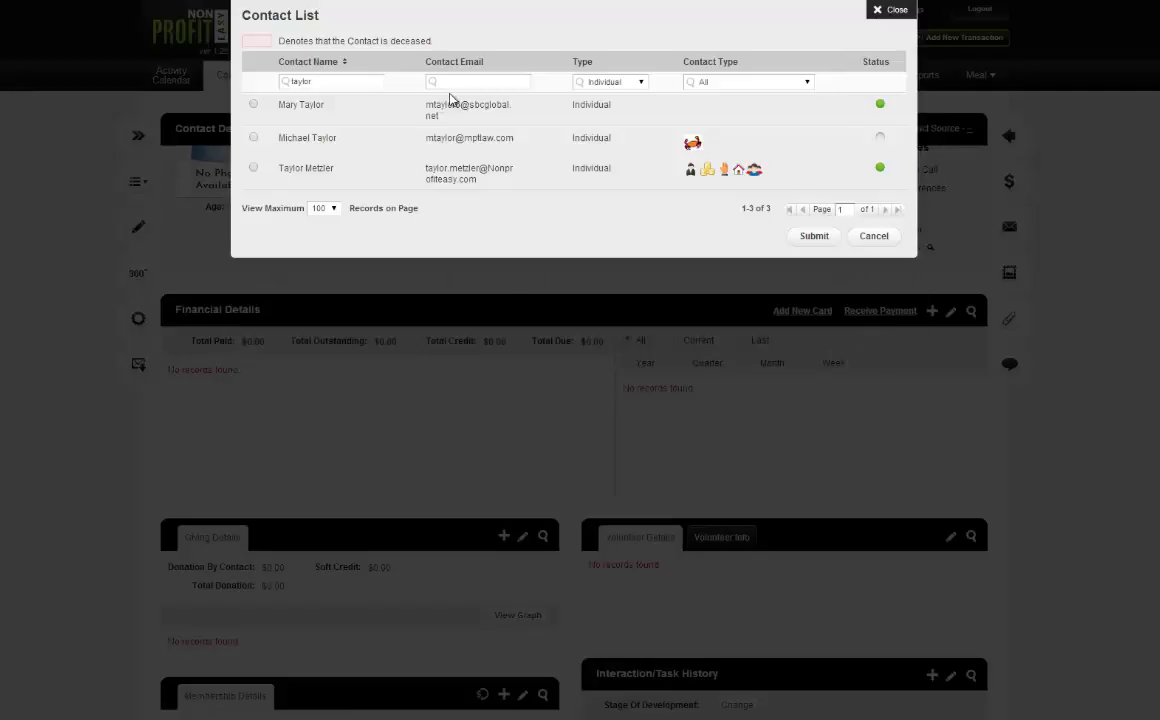
pyautogui.click(253, 167)
pyautogui.click(826, 237)
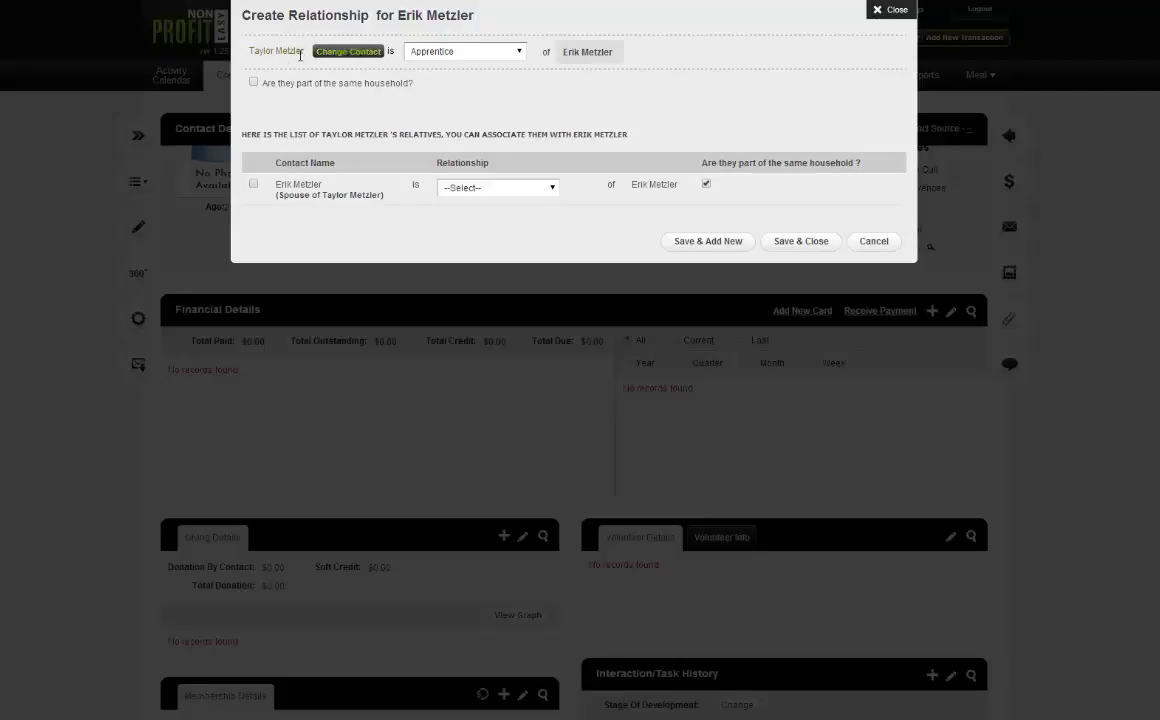
# Choose Spouse as the relationship type from the relationship dropdown.
pyautogui.click(467, 58)
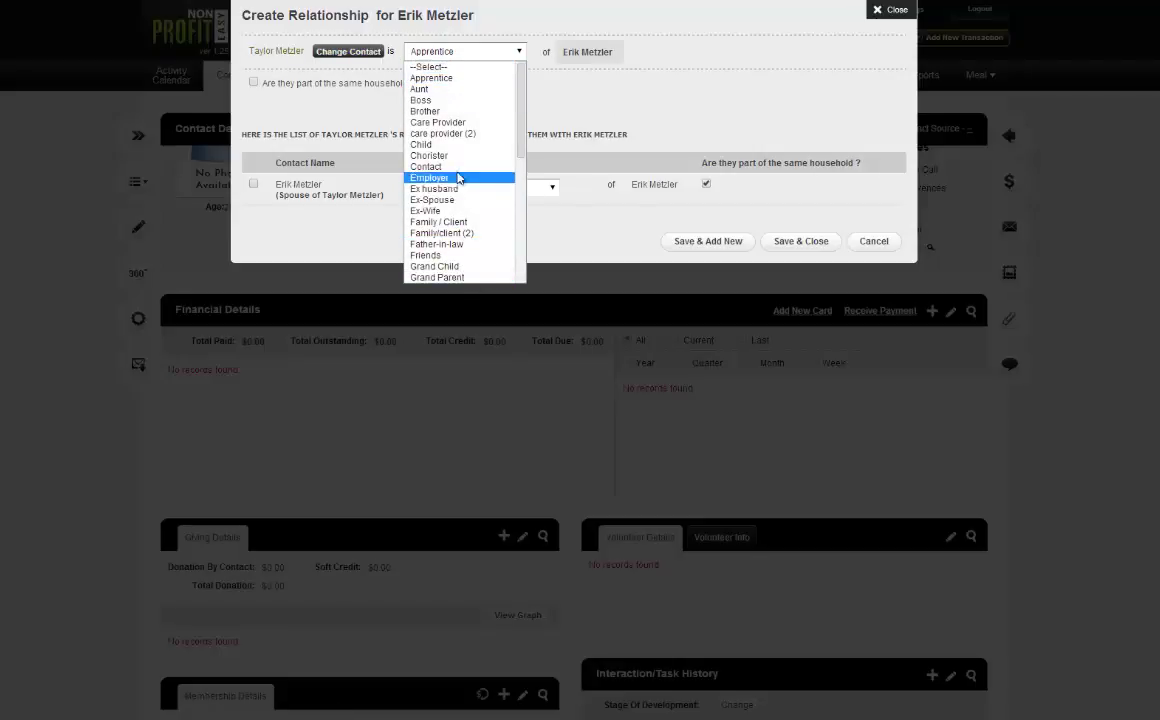
pyautogui.scroll(-4, 478, 183)
pyautogui.scroll(-3, 478, 183)
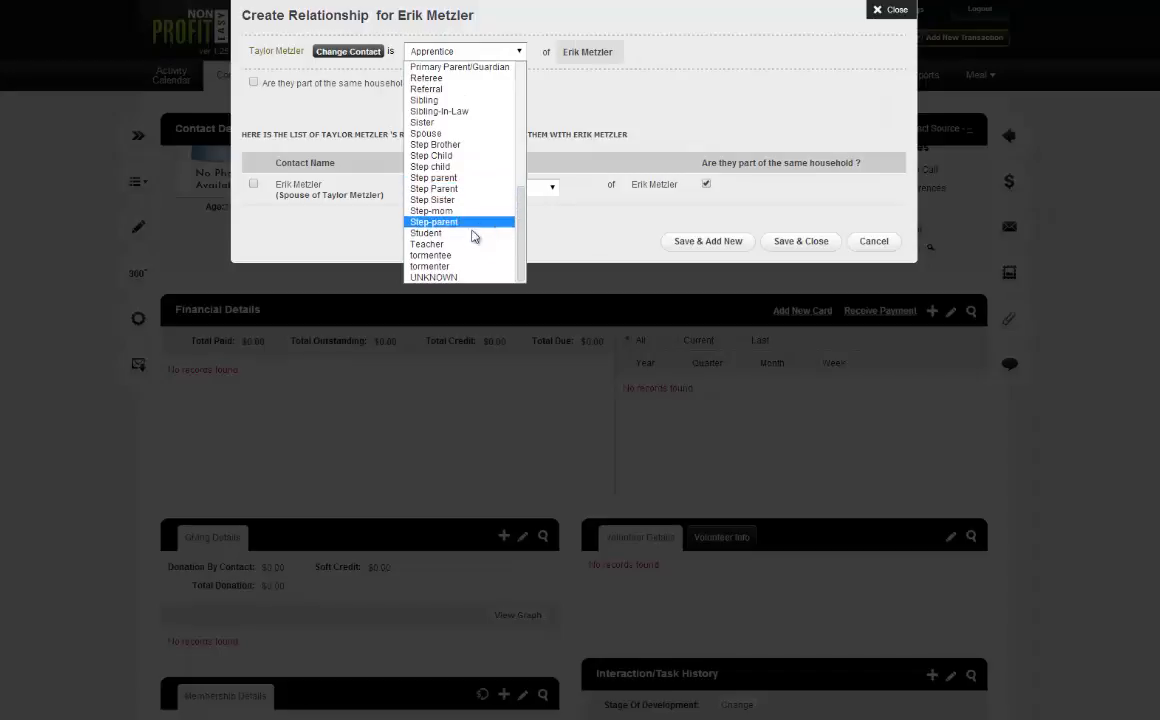
pyautogui.click(463, 134)
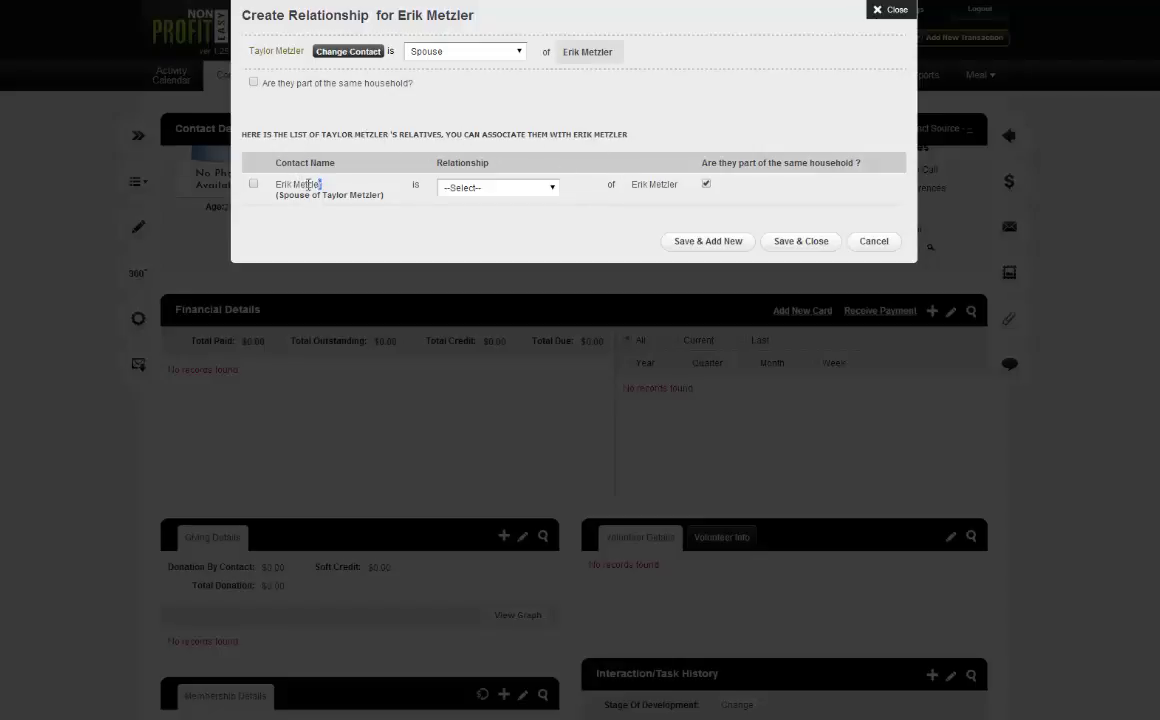
pyautogui.moveTo(310, 184); pyautogui.dragTo(284, 184)
pyautogui.click(285, 181)
# Mark both as one household using this contact's address, and include the mailing address.
pyautogui.click(253, 83)
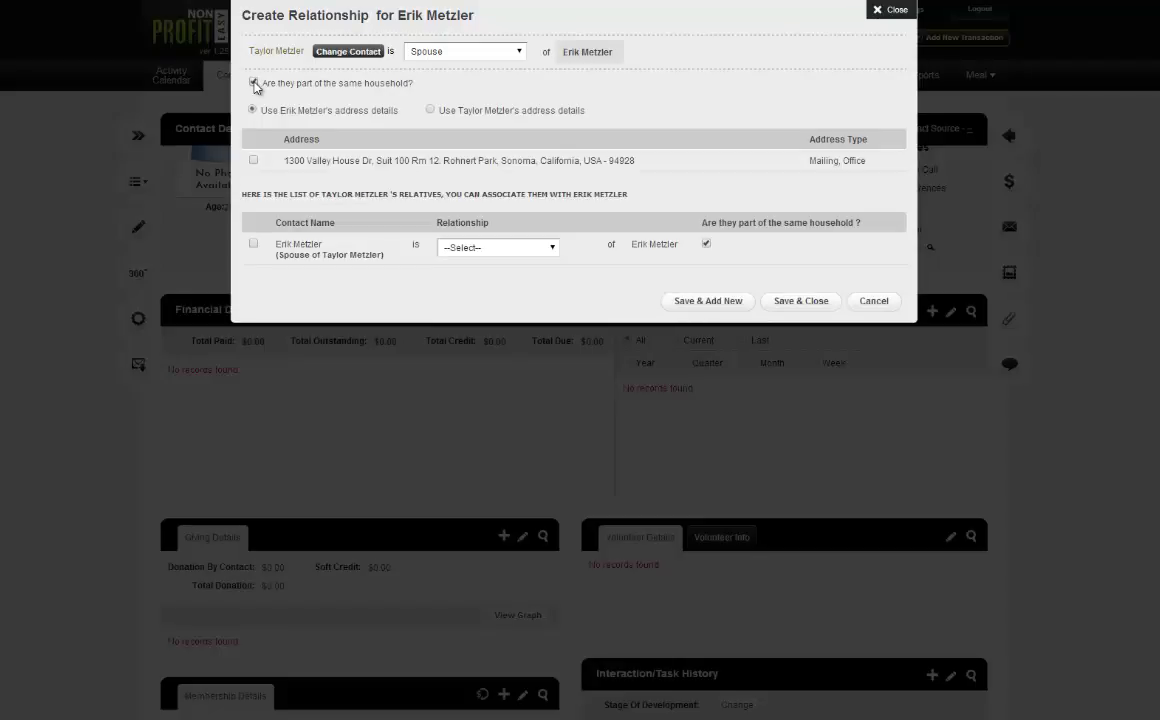
pyautogui.click(431, 111)
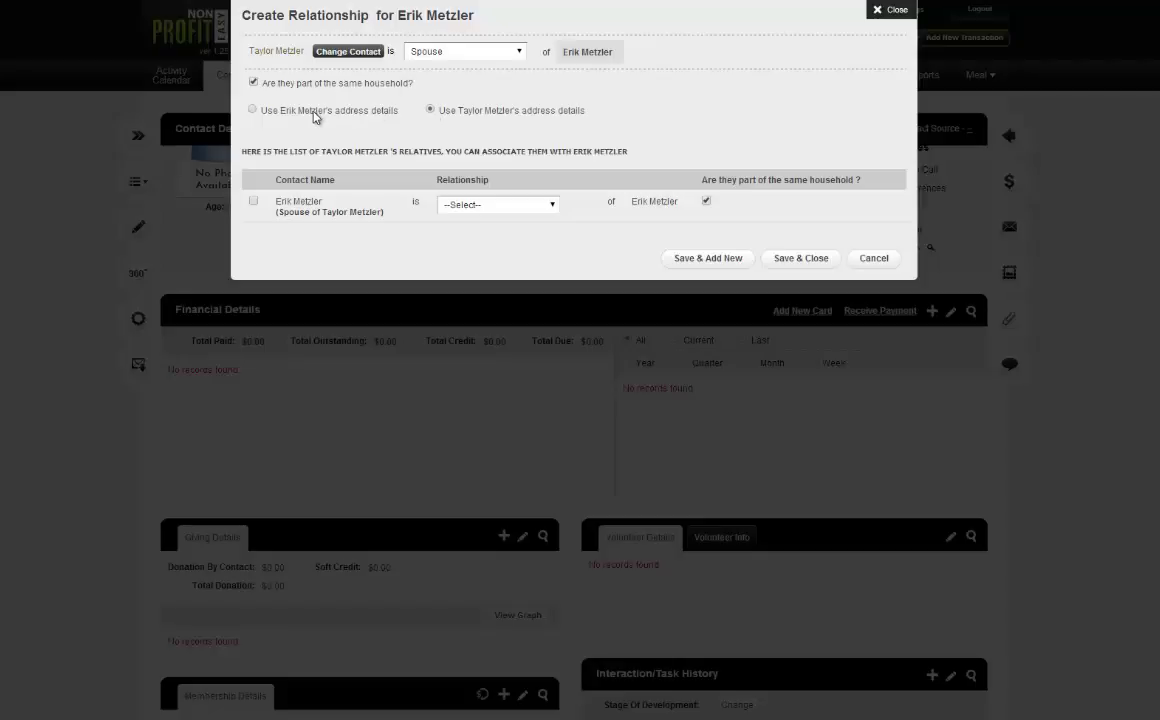
pyautogui.click(287, 110)
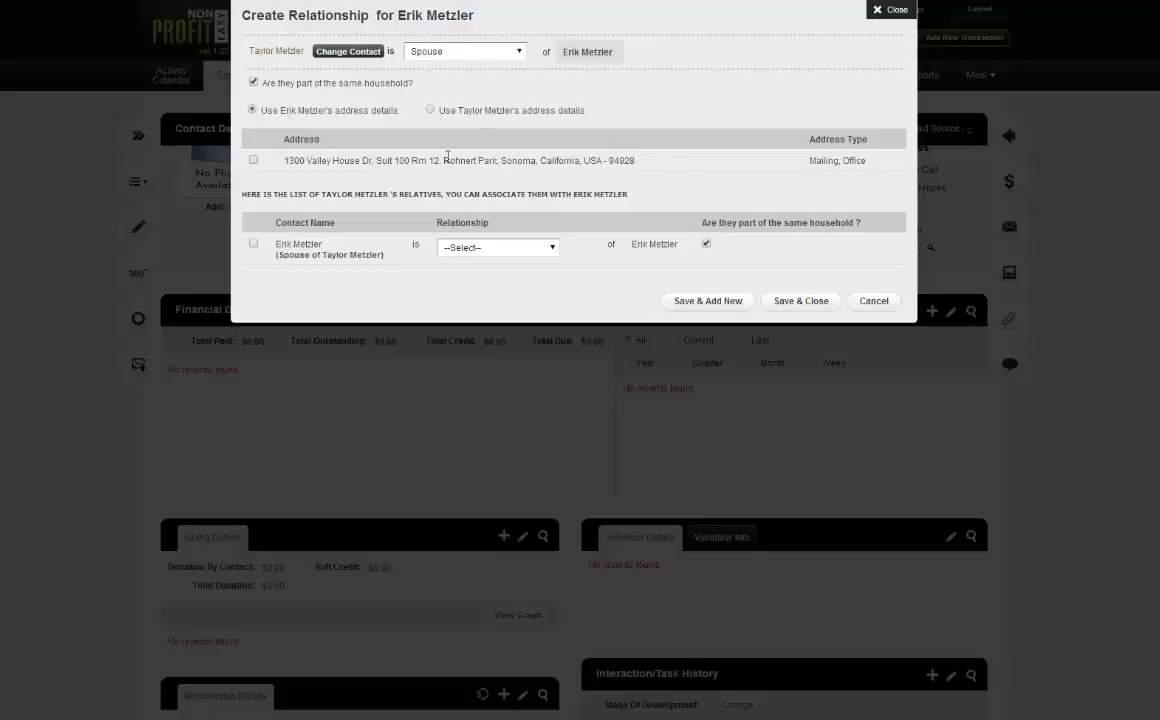
pyautogui.click(430, 109)
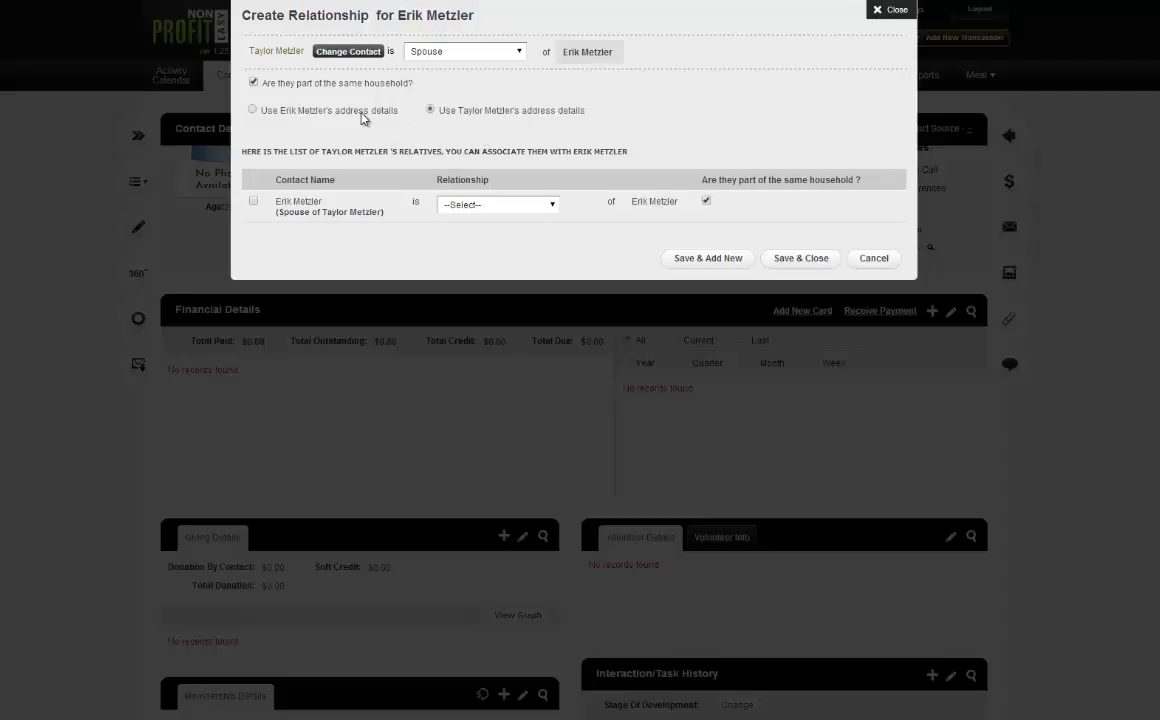
pyautogui.click(252, 109)
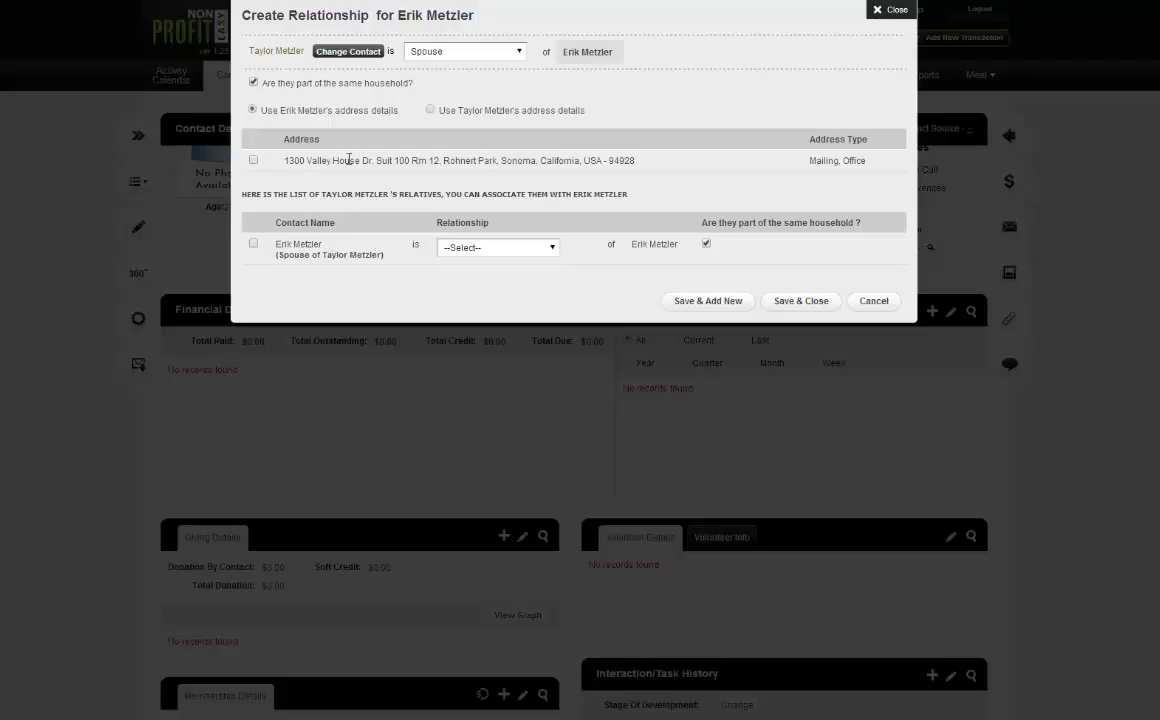
pyautogui.click(253, 161)
# Save the Spouse relationship and check the same-household marker on the contact page.
pyautogui.click(792, 300)
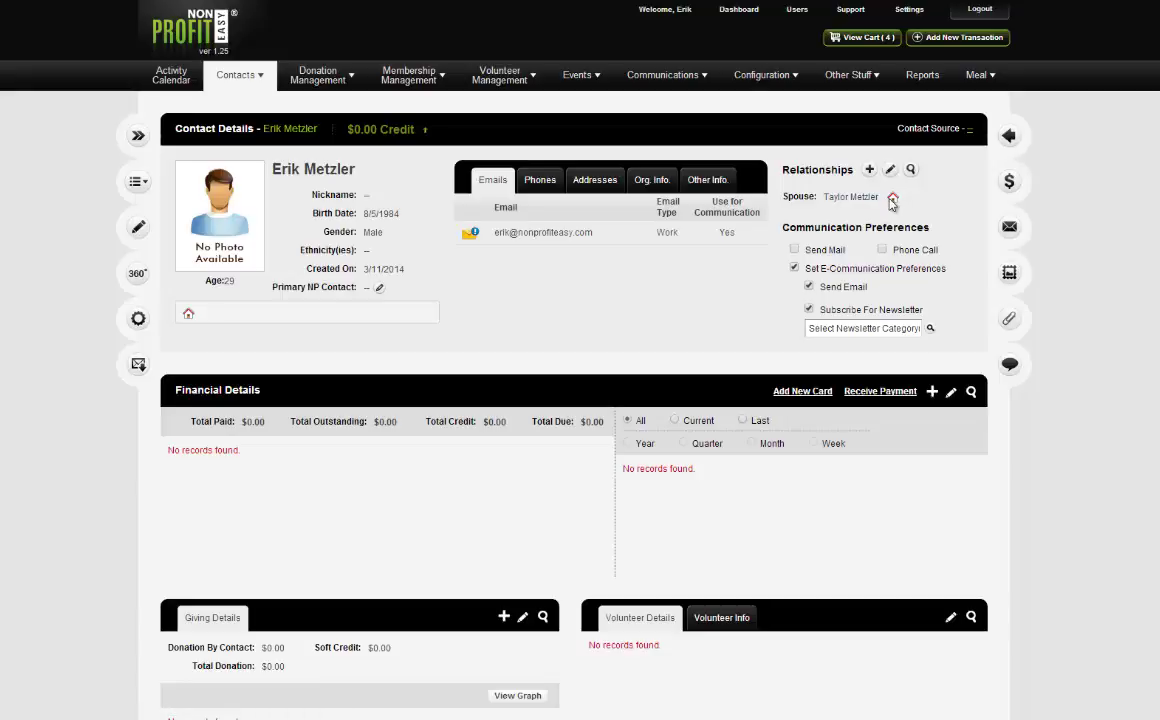
pyautogui.moveTo(893, 201)
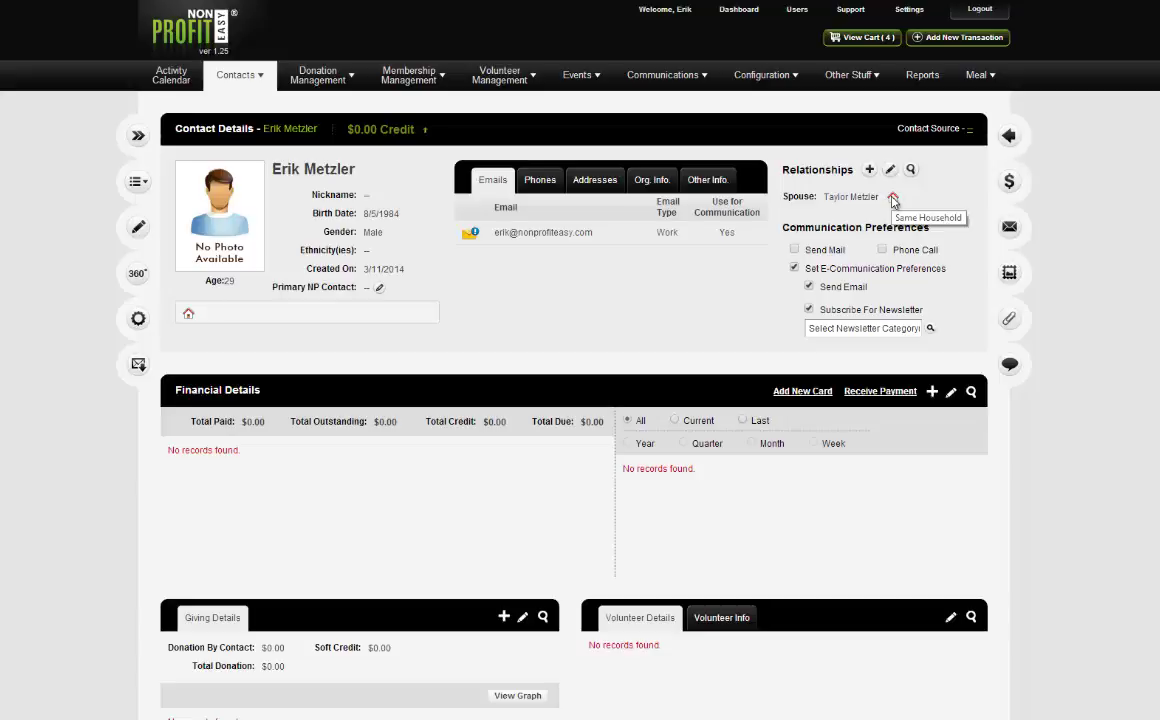
pyautogui.scroll(-1, 481, 420)
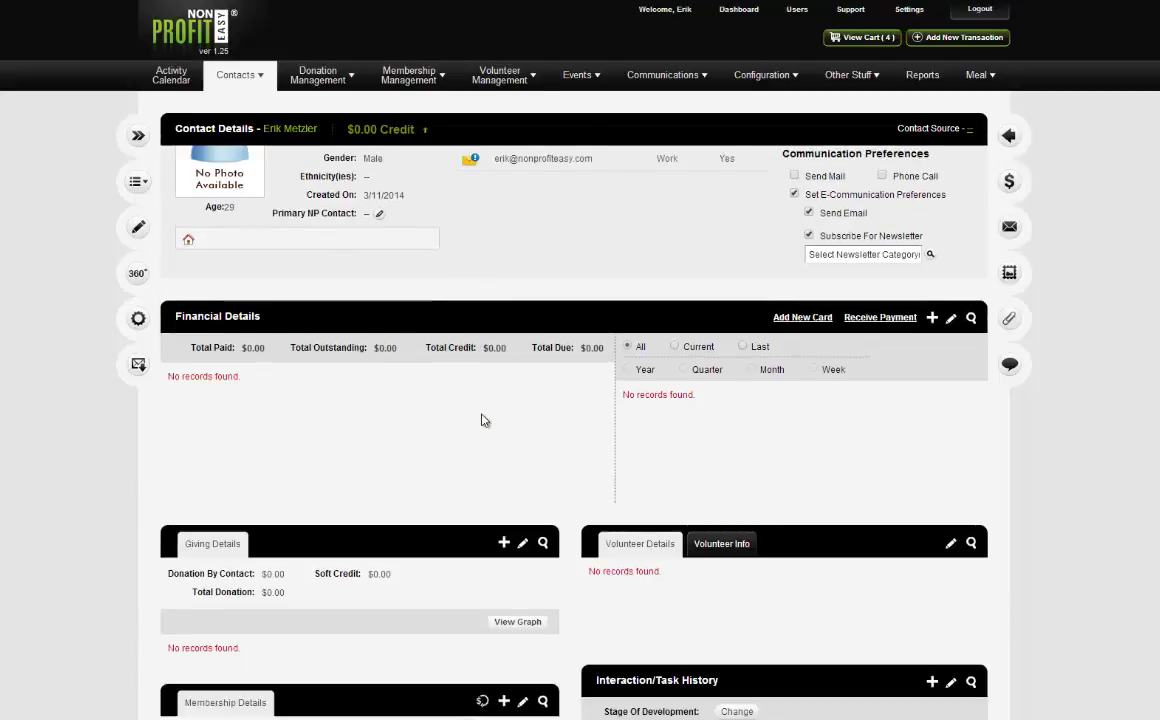
pyautogui.scroll(-1, 481, 420)
pyautogui.scroll(2, 487, 414)
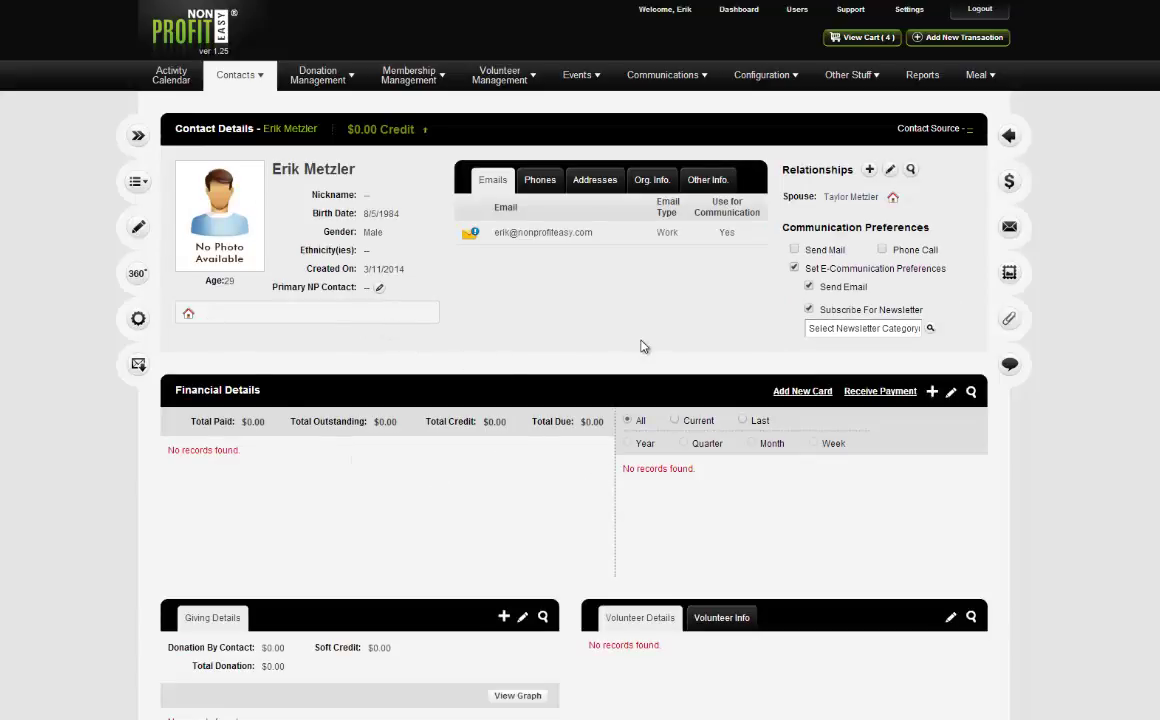
# Open the contact page's Configure Layout Setting page.
pyautogui.scroll(-2, 620, 350)
pyautogui.scroll(-5, 600, 380)
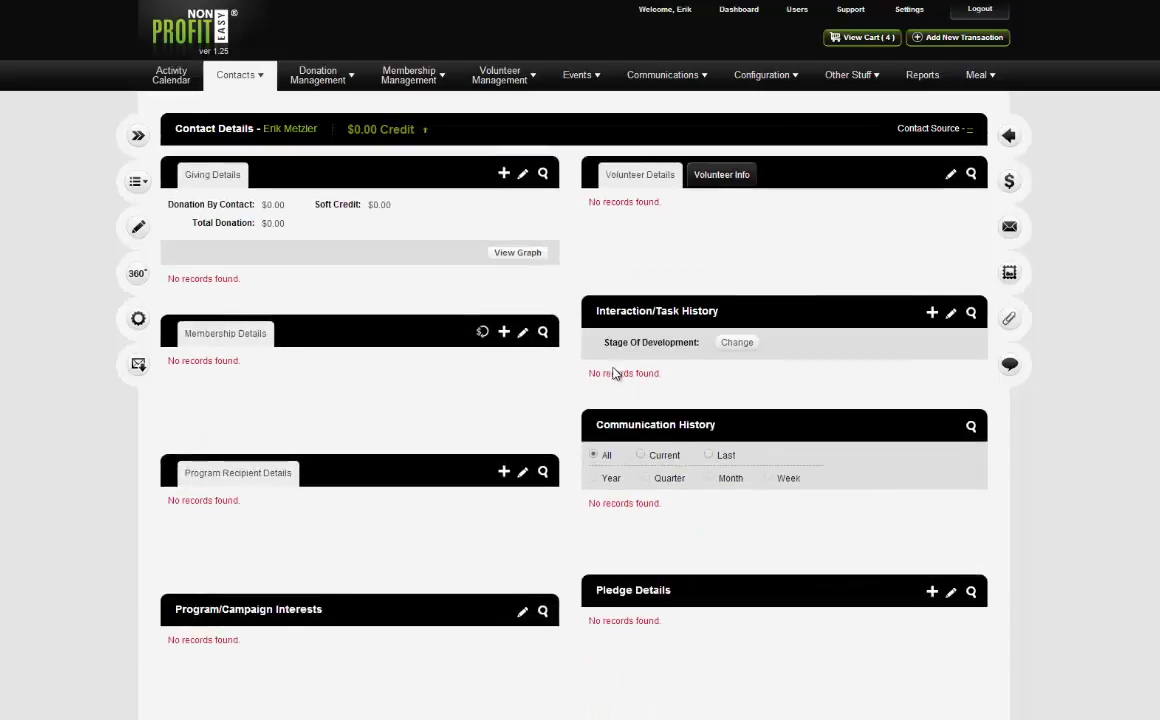
pyautogui.scroll(7, 550, 458)
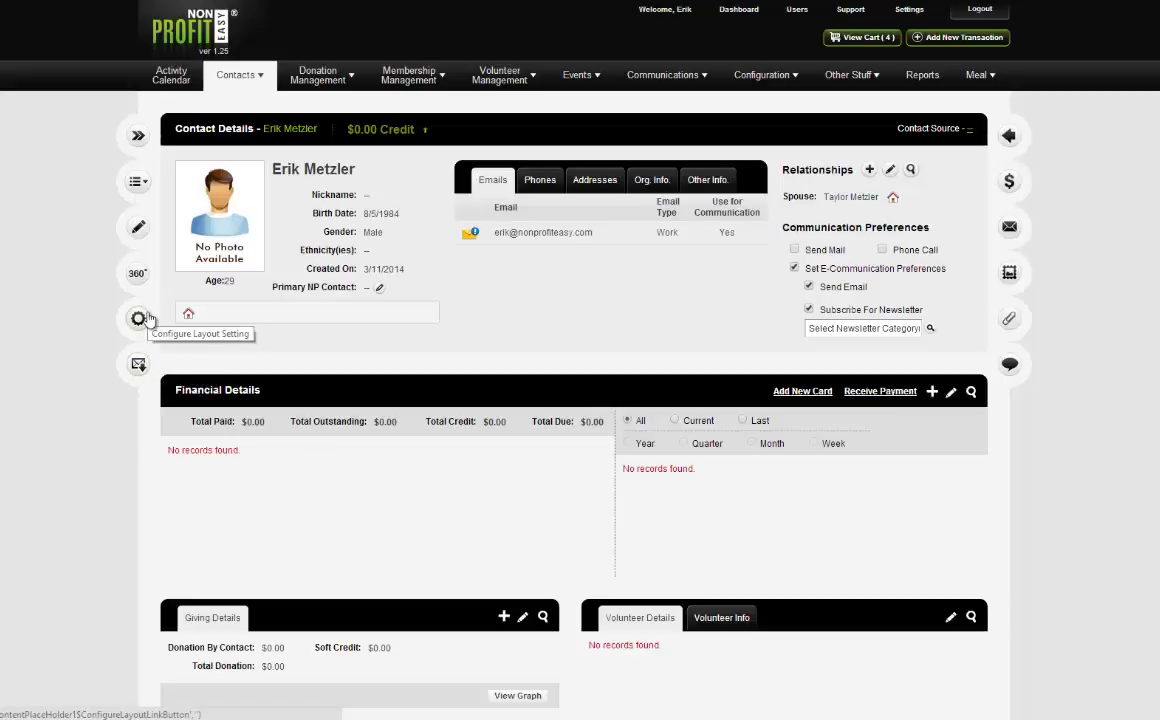
pyautogui.click(141, 318)
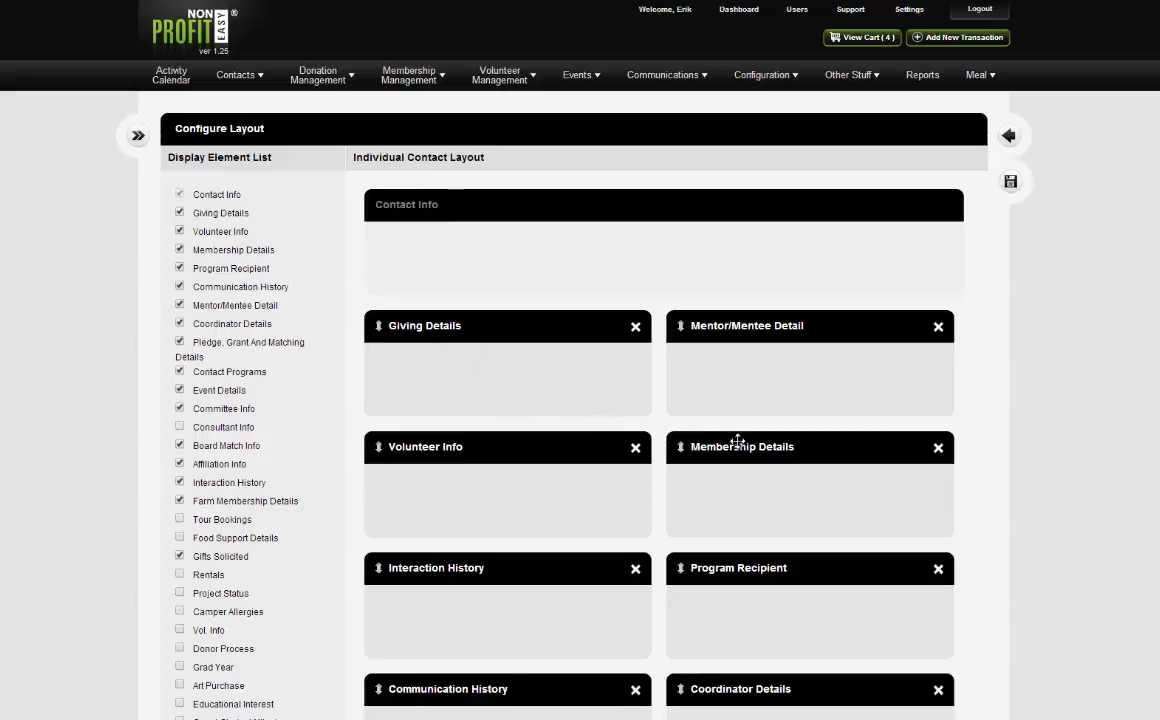
# Place Membership Details first and Volunteer Info top-right, save the layout, and return to the contact.
pyautogui.moveTo(740, 440); pyautogui.dragTo(409, 325)
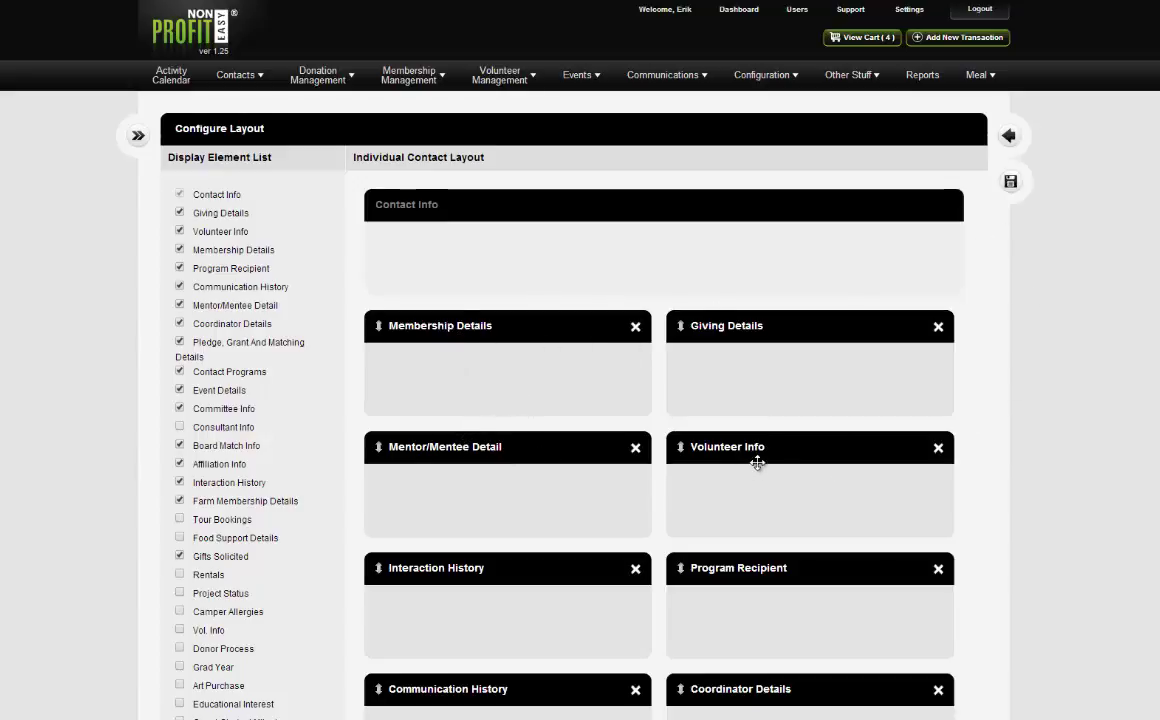
pyautogui.moveTo(757, 462); pyautogui.dragTo(690, 330)
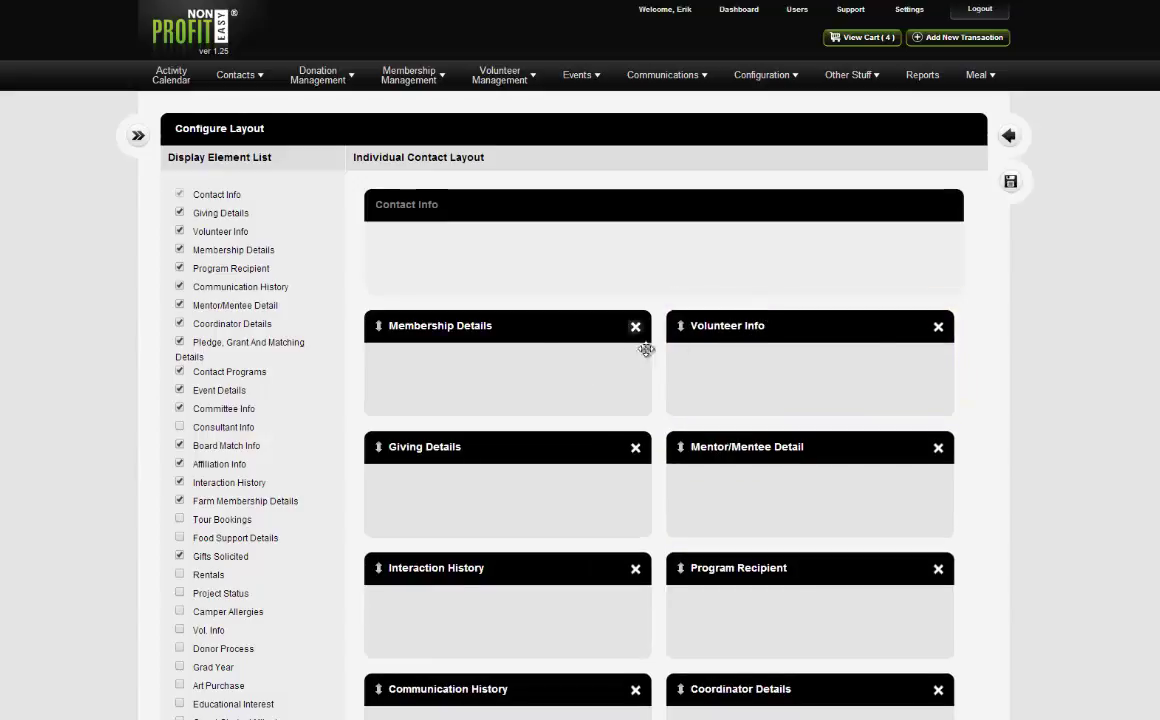
pyautogui.click(1011, 182)
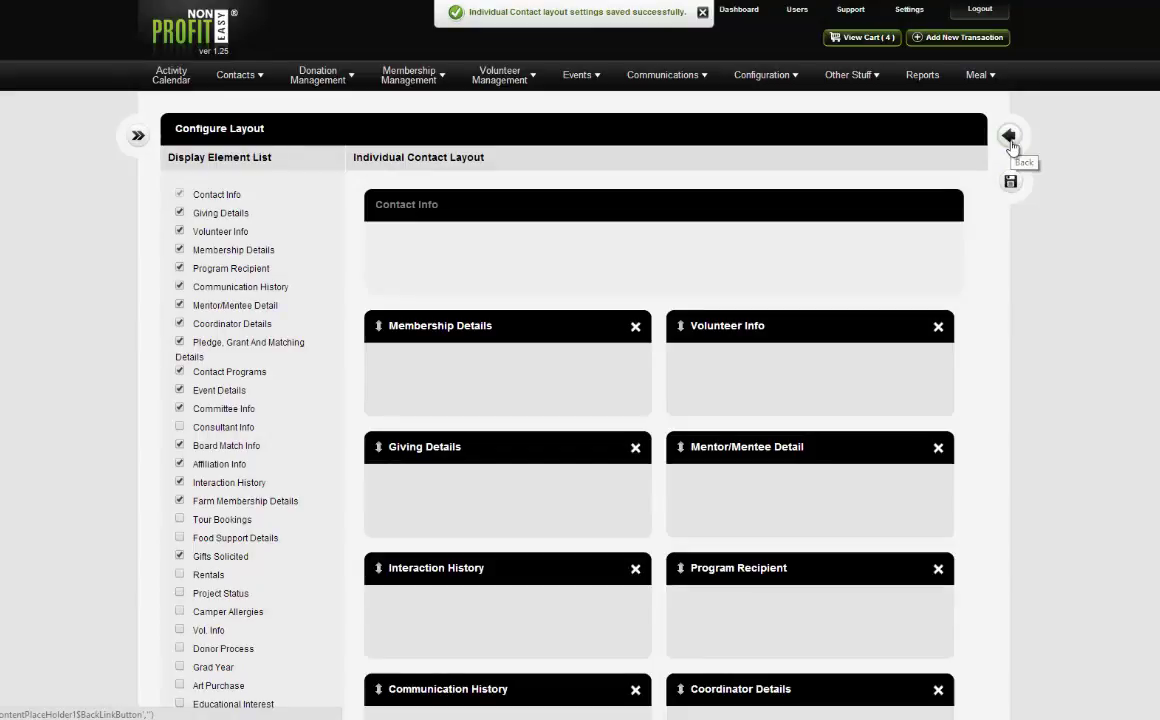
pyautogui.click(1009, 137)
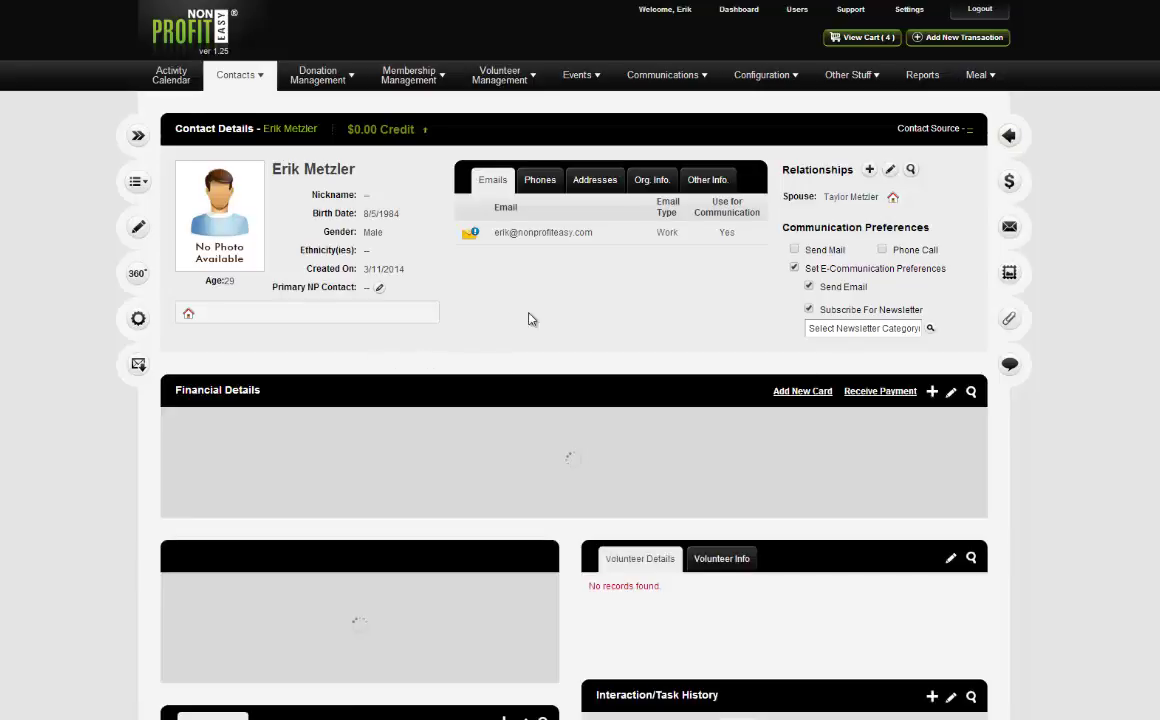
# Scroll through the rearranged contact panels, then go to Contacts > Individuals.
pyautogui.scroll(-2, 435, 490)
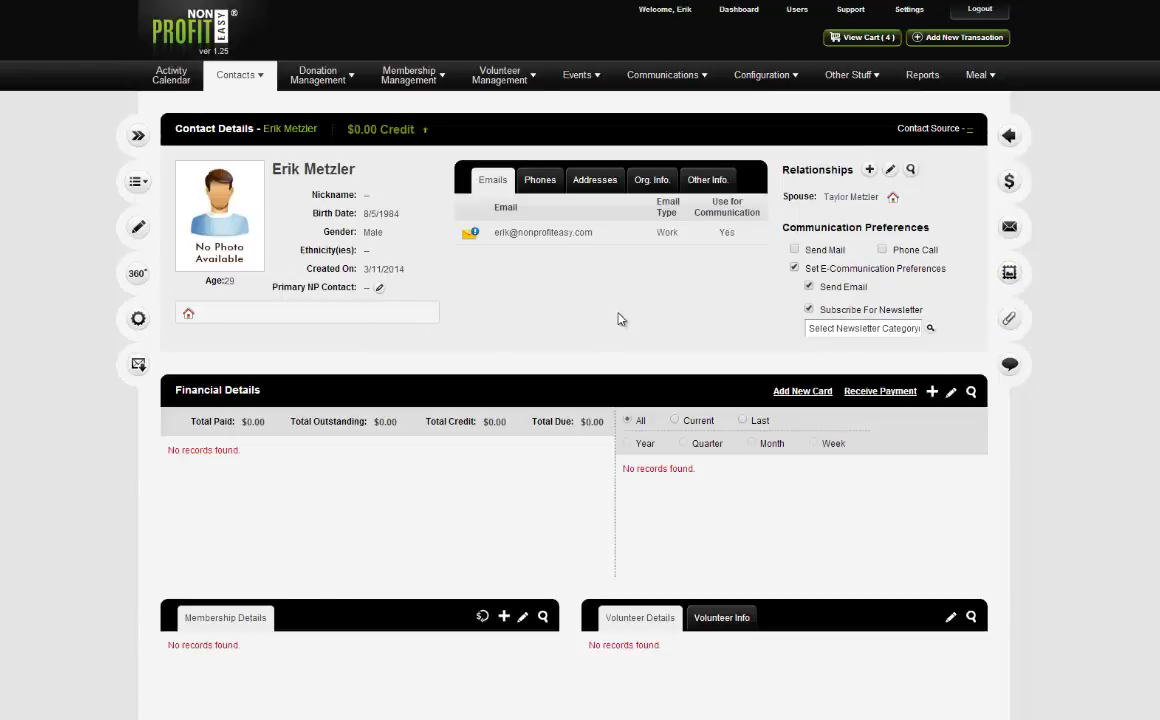
pyautogui.moveTo(259, 82)
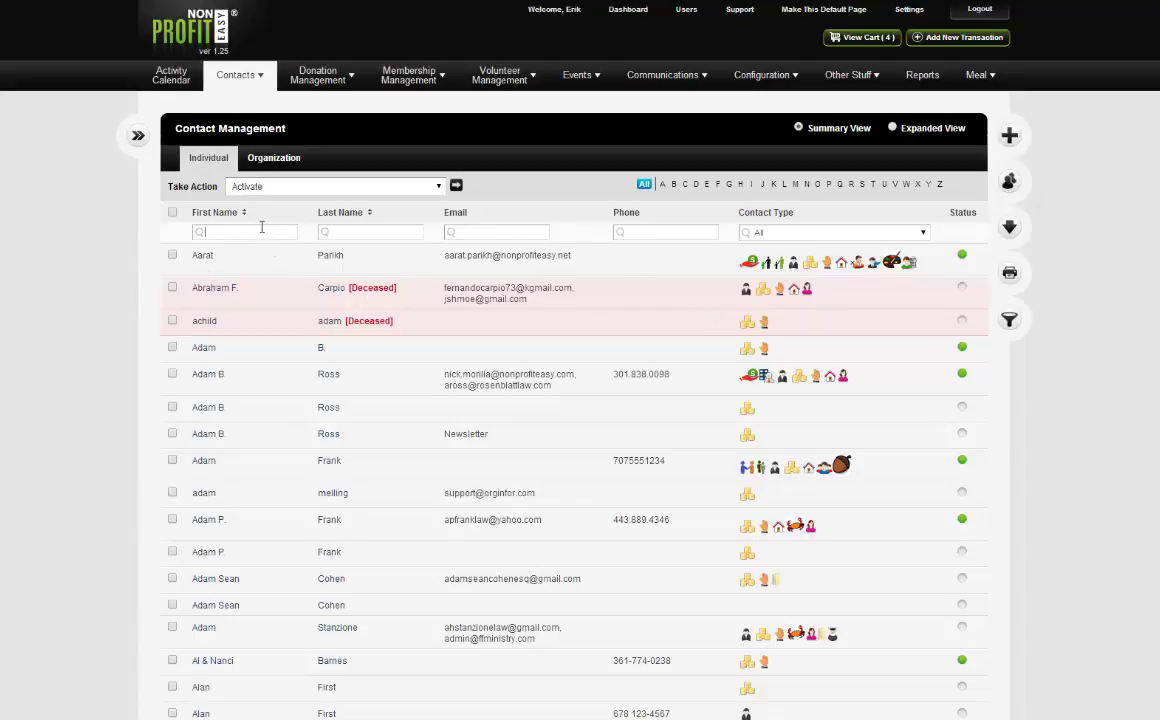
# Switch to Expanded View and search by Name for the contact's name.
pyautogui.click(896, 129)
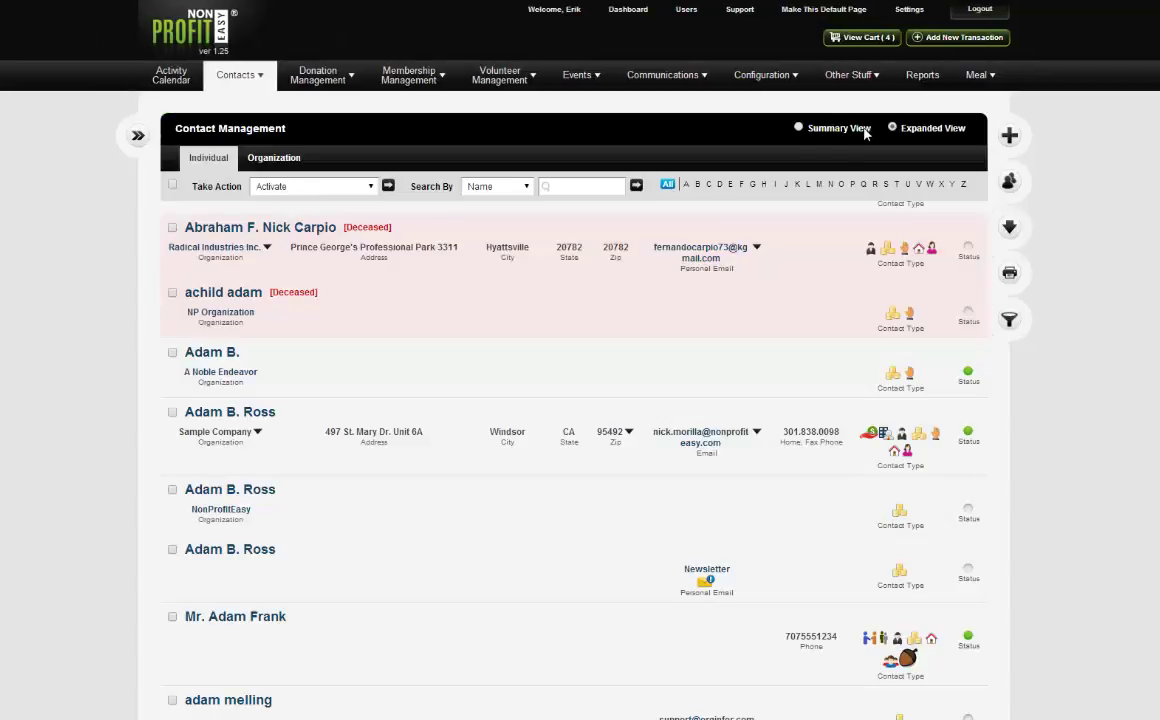
pyautogui.click(495, 187)
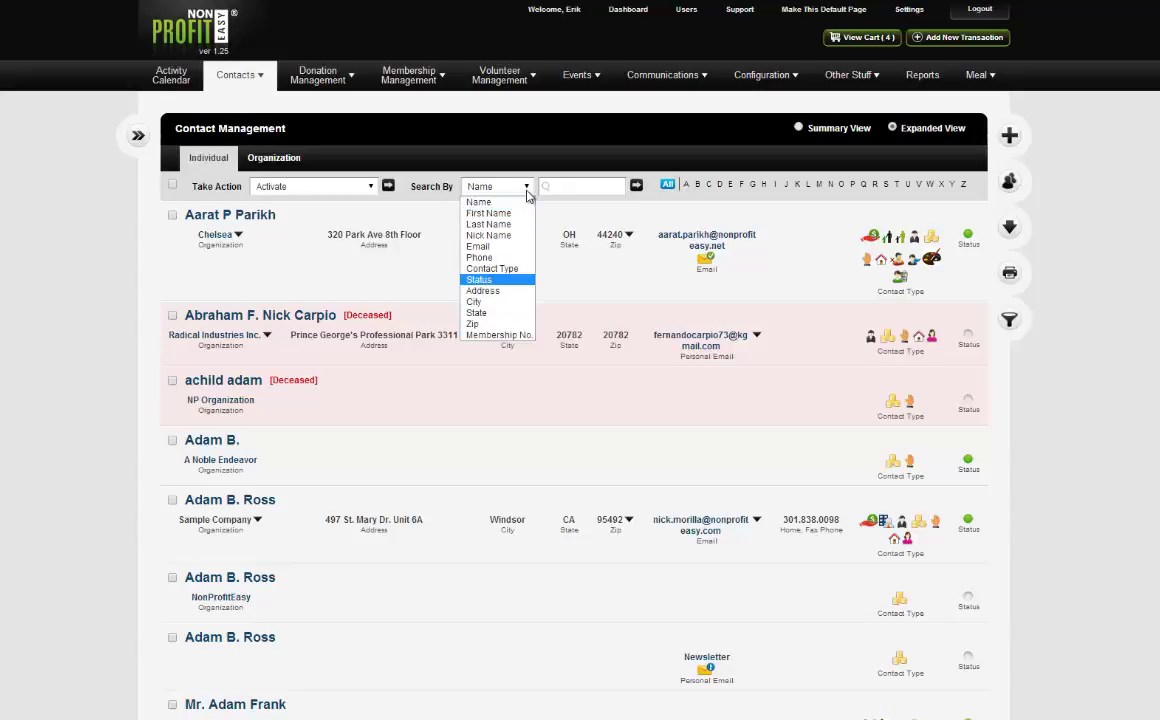
pyautogui.click(569, 192)
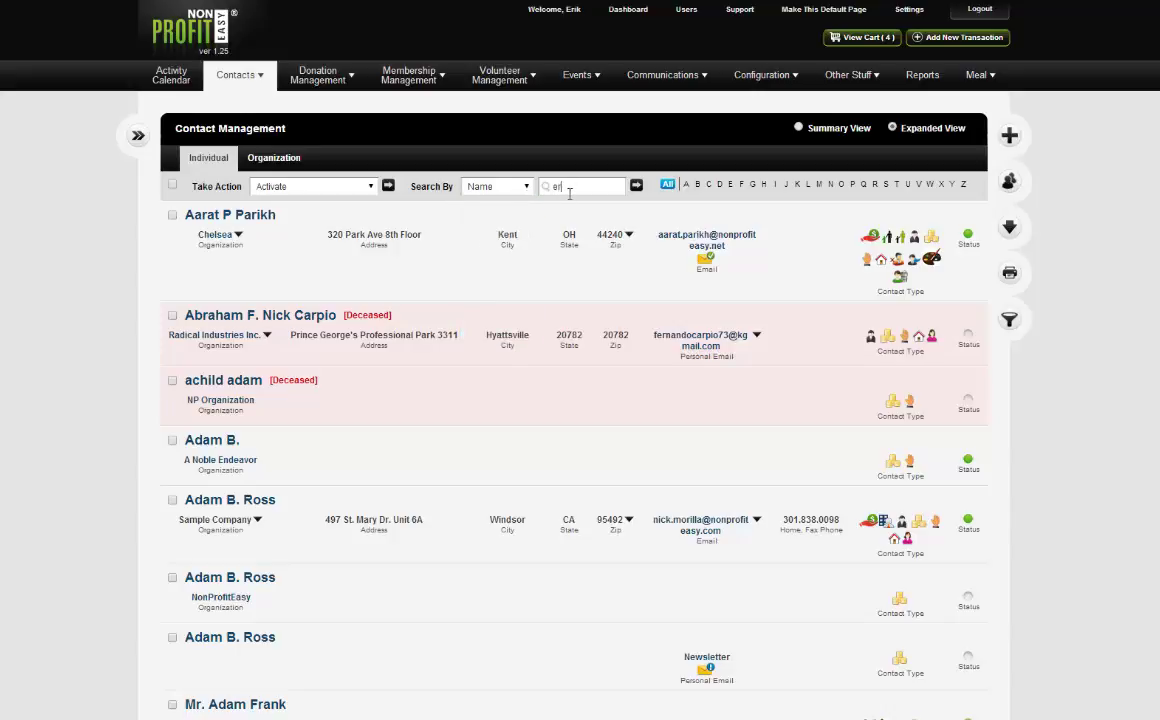
pyautogui.click(636, 186)
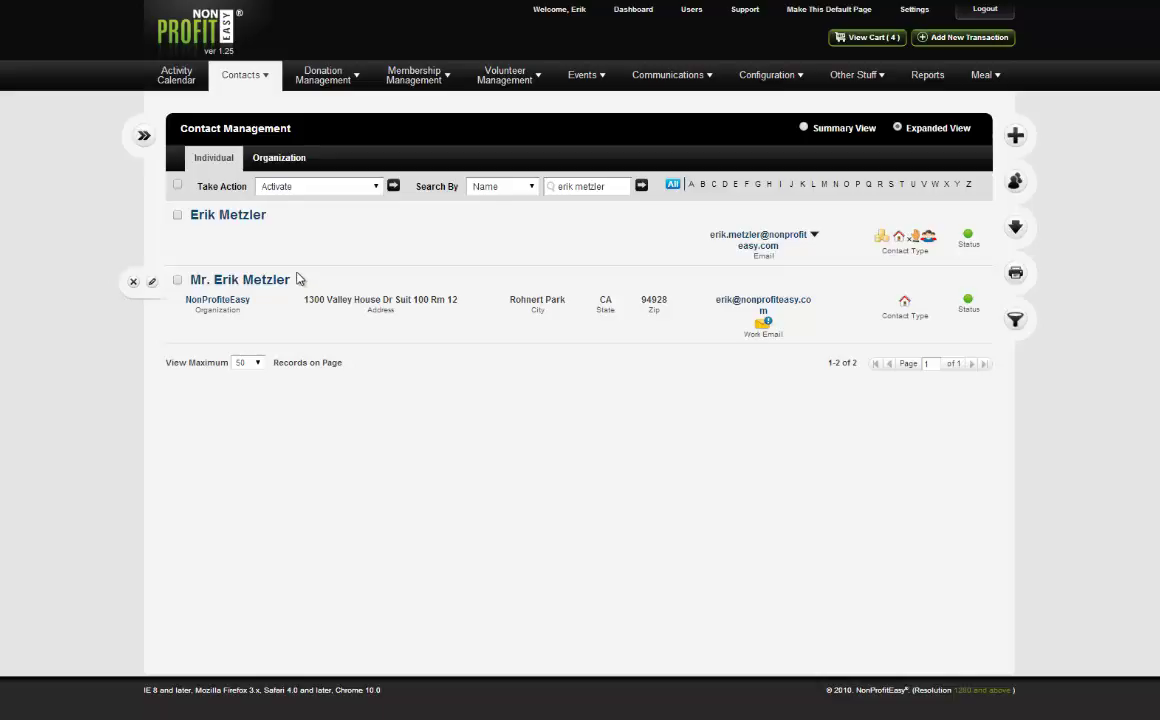
# Select both matching records and choose Merge Duplicate(s) from Take Action.
pyautogui.click(177, 217)
pyautogui.click(177, 280)
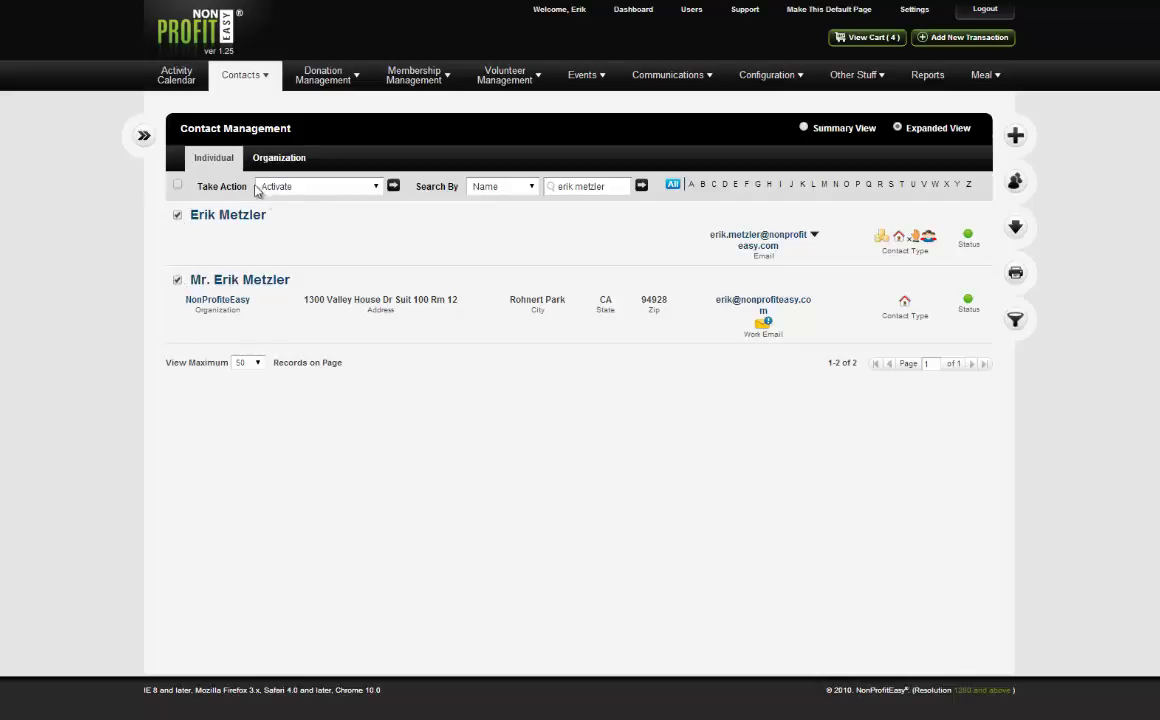
pyautogui.click(325, 187)
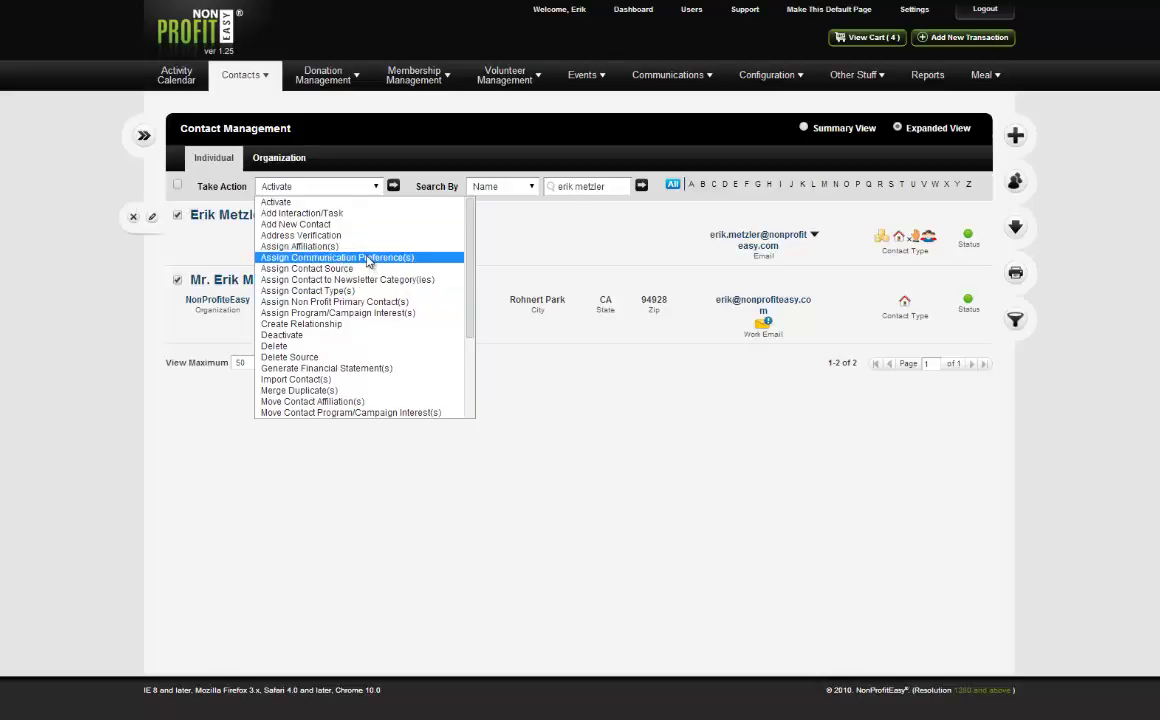
pyautogui.scroll(-4, 368, 263)
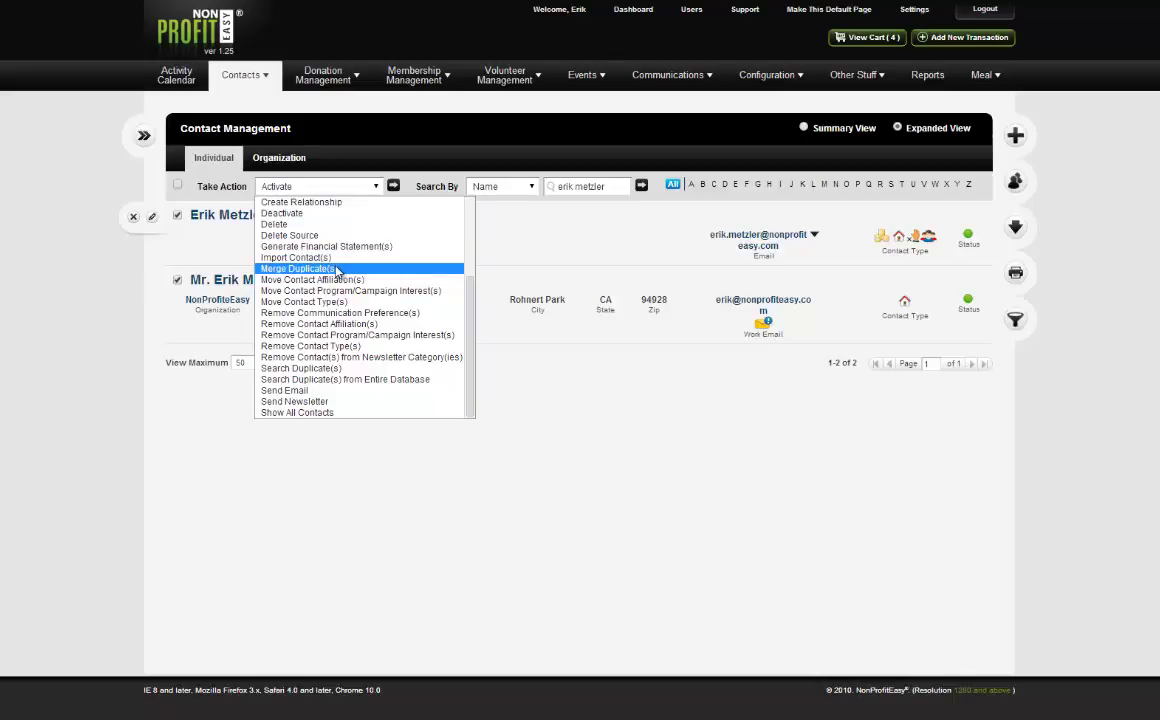
pyautogui.click(338, 270)
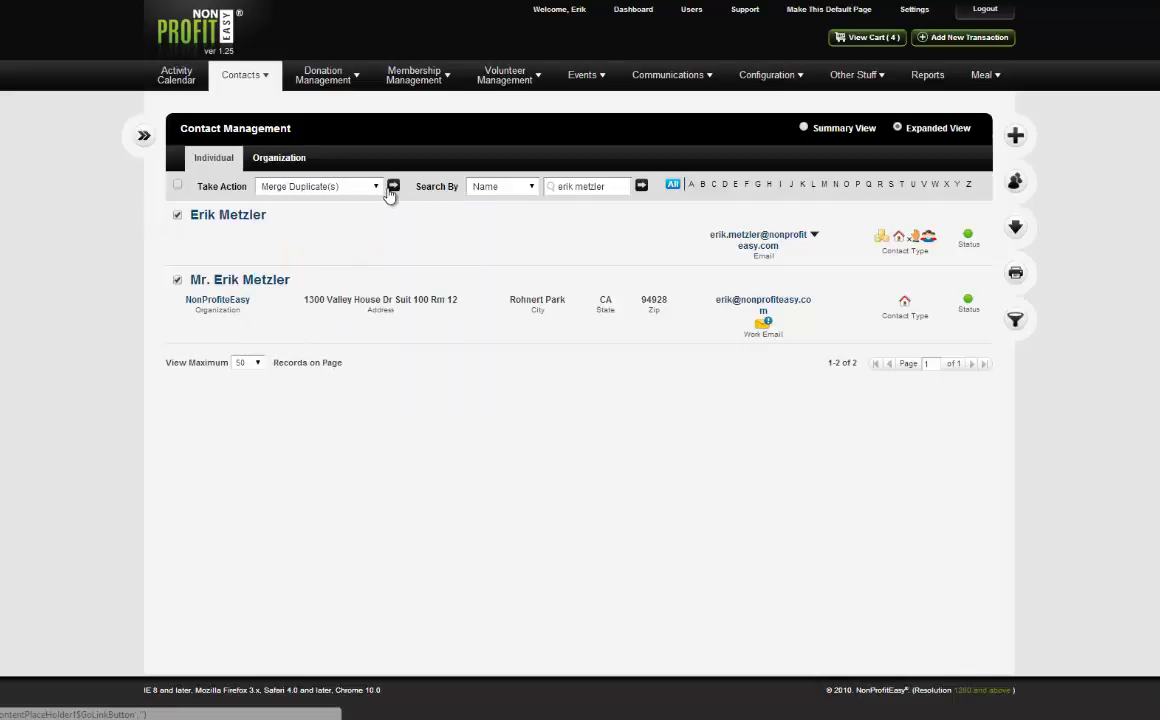
# Start merging the duplicates, keeping the second record's titled name and work email plus the first record's emails.
pyautogui.click(392, 188)
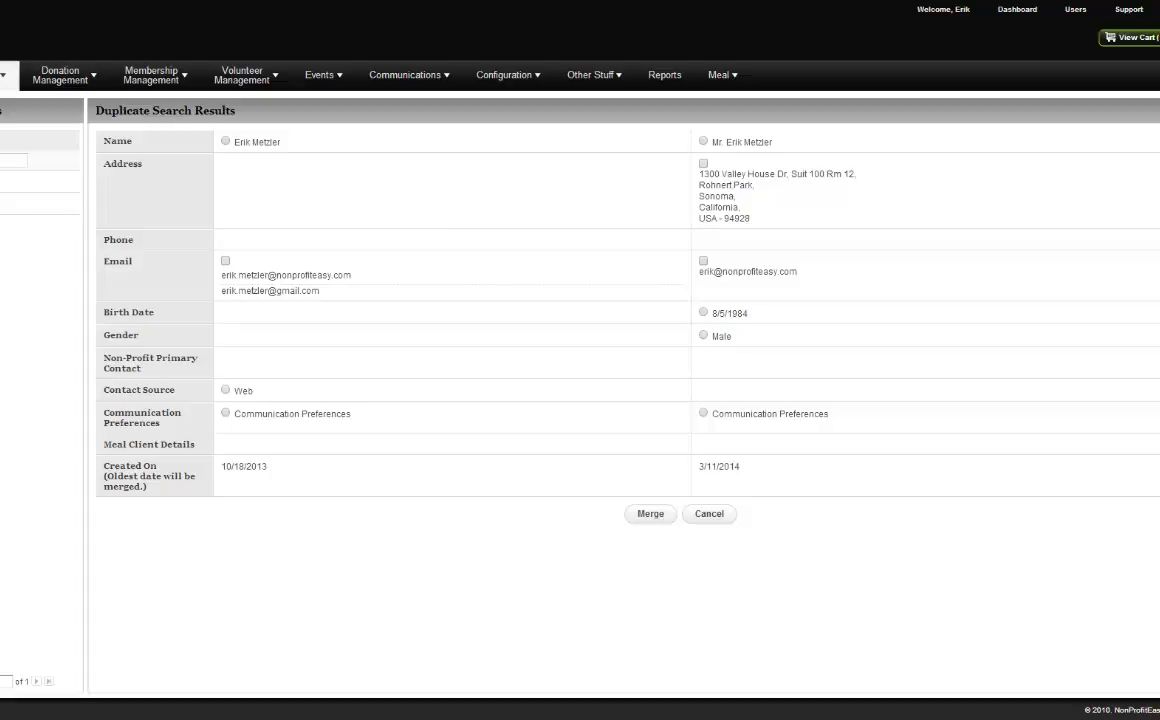
pyautogui.moveTo(5, 75)
pyautogui.click(703, 141)
pyautogui.click(703, 260)
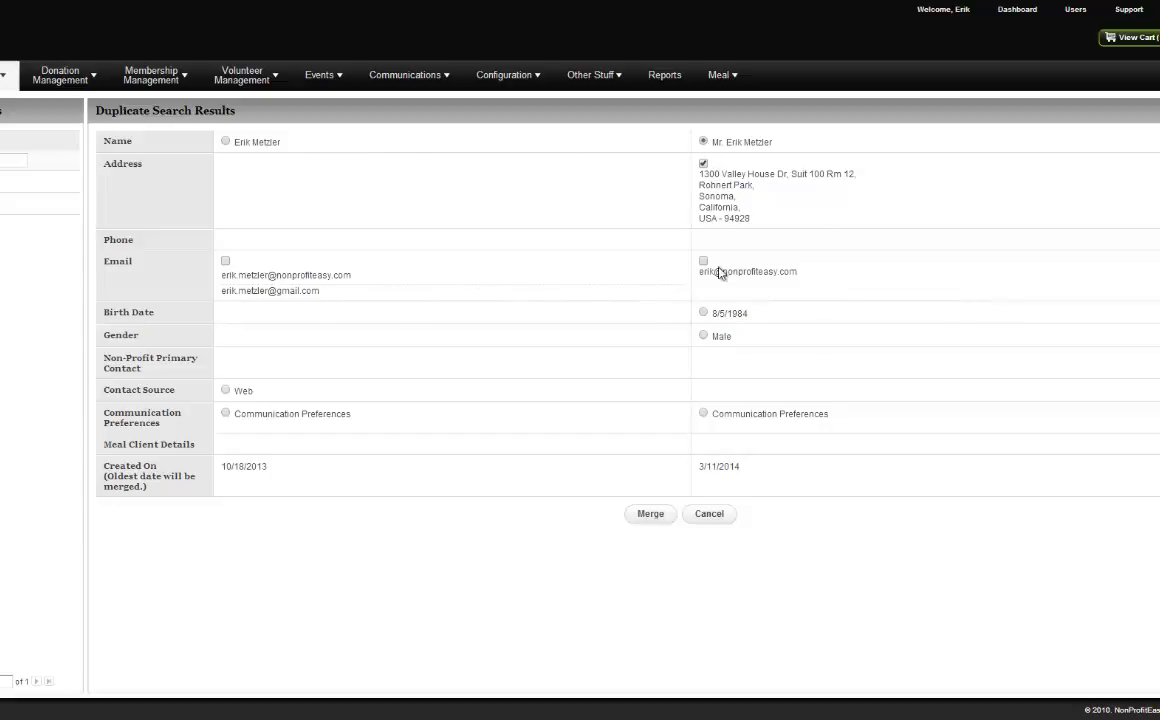
pyautogui.click(225, 260)
pyautogui.click(703, 313)
pyautogui.click(704, 337)
pyautogui.click(228, 390)
pyautogui.moveTo(263, 466); pyautogui.dragTo(226, 466)
pyautogui.click(226, 414)
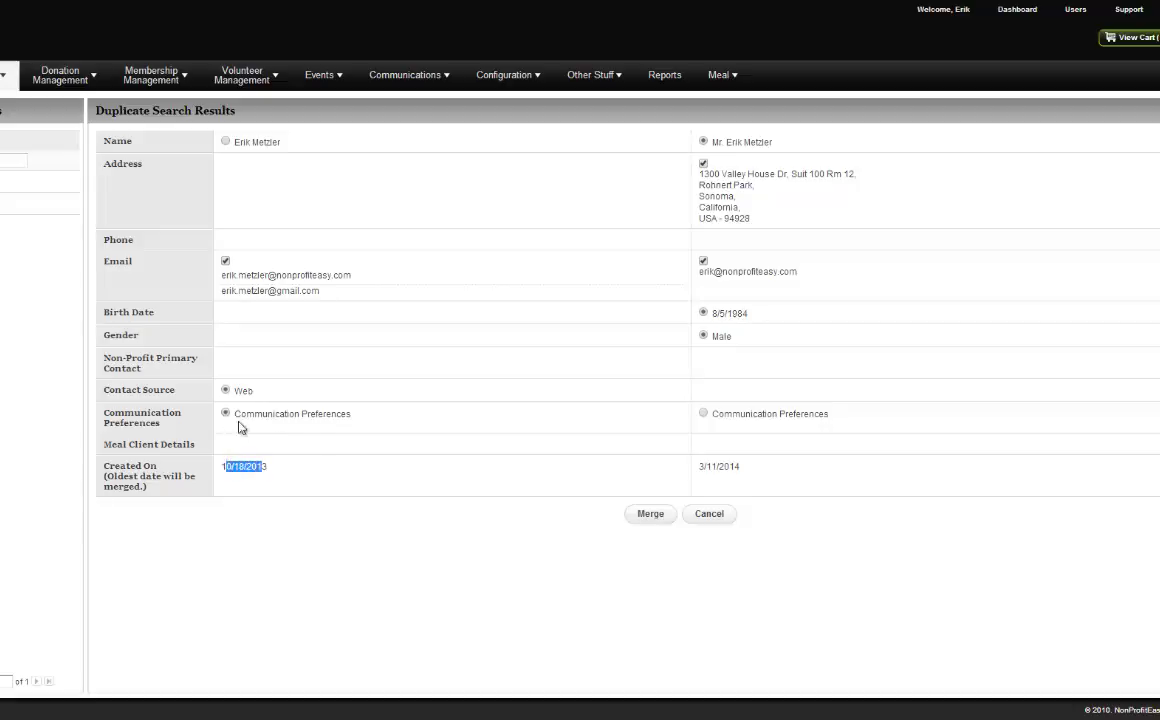
pyautogui.click(285, 476)
pyautogui.click(669, 515)
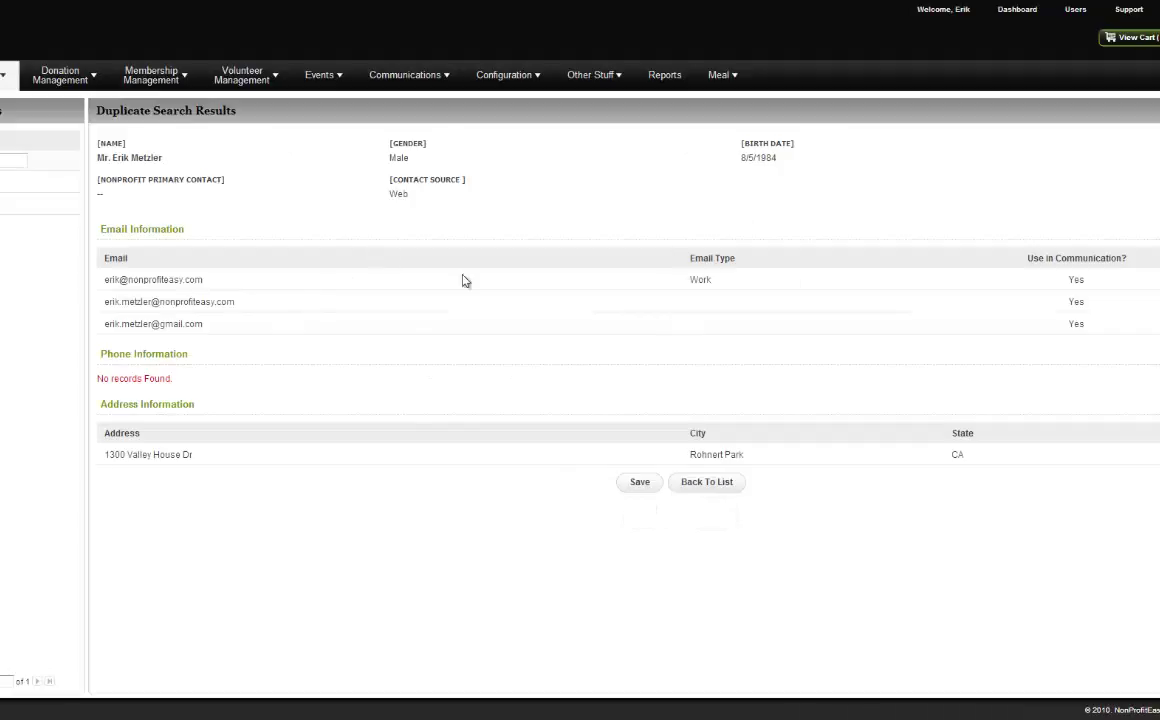
# Merge the duplicate contacts into one record and go to the Contact Management list.
pyautogui.click(636, 483)
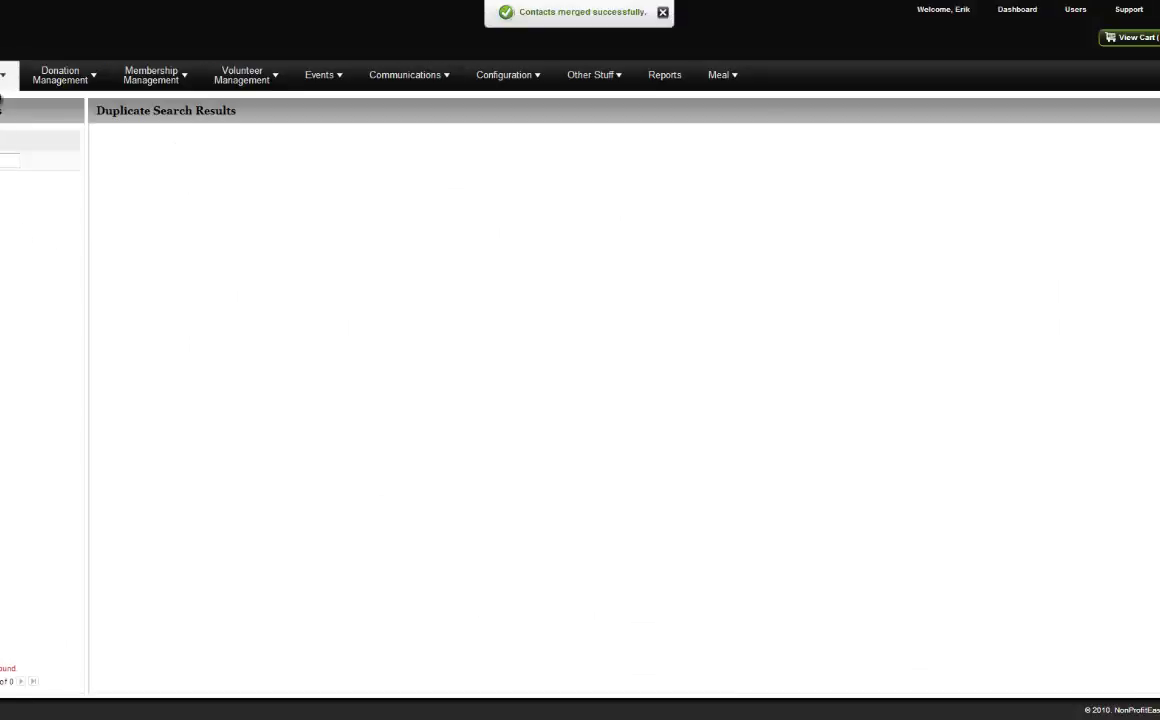
pyautogui.click(3, 78)
pyautogui.click(3, 108)
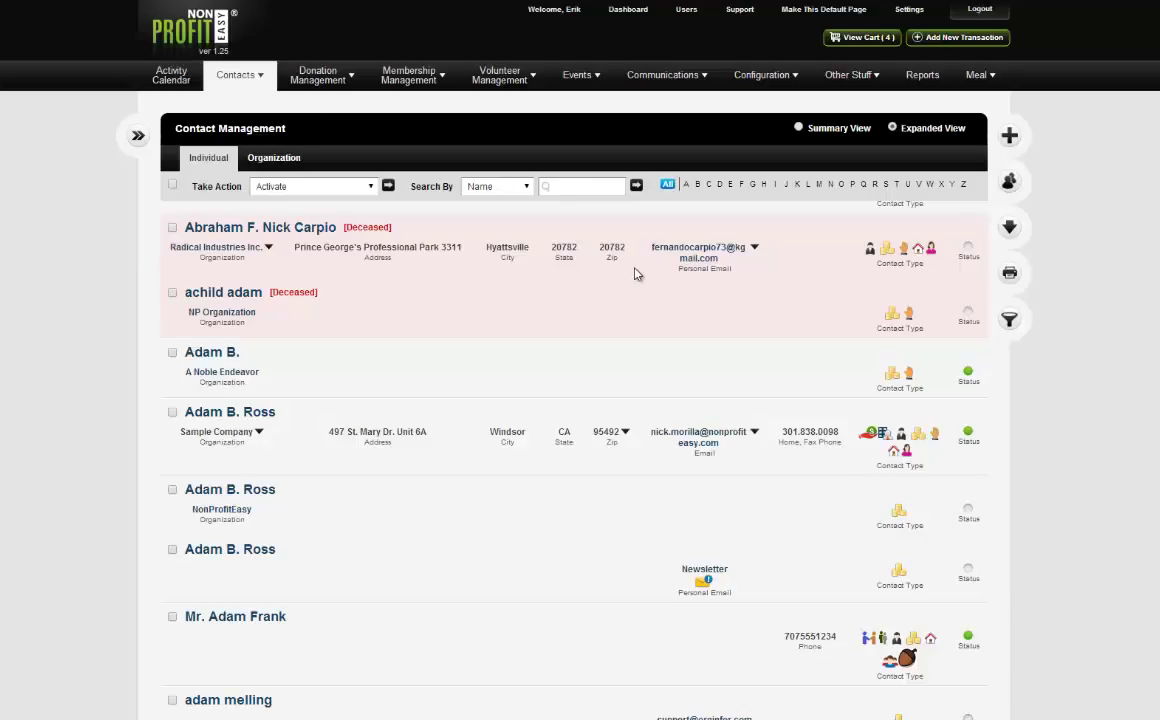
# Search contacts by the merged contact's name and open their details page.
pyautogui.click(582, 187)
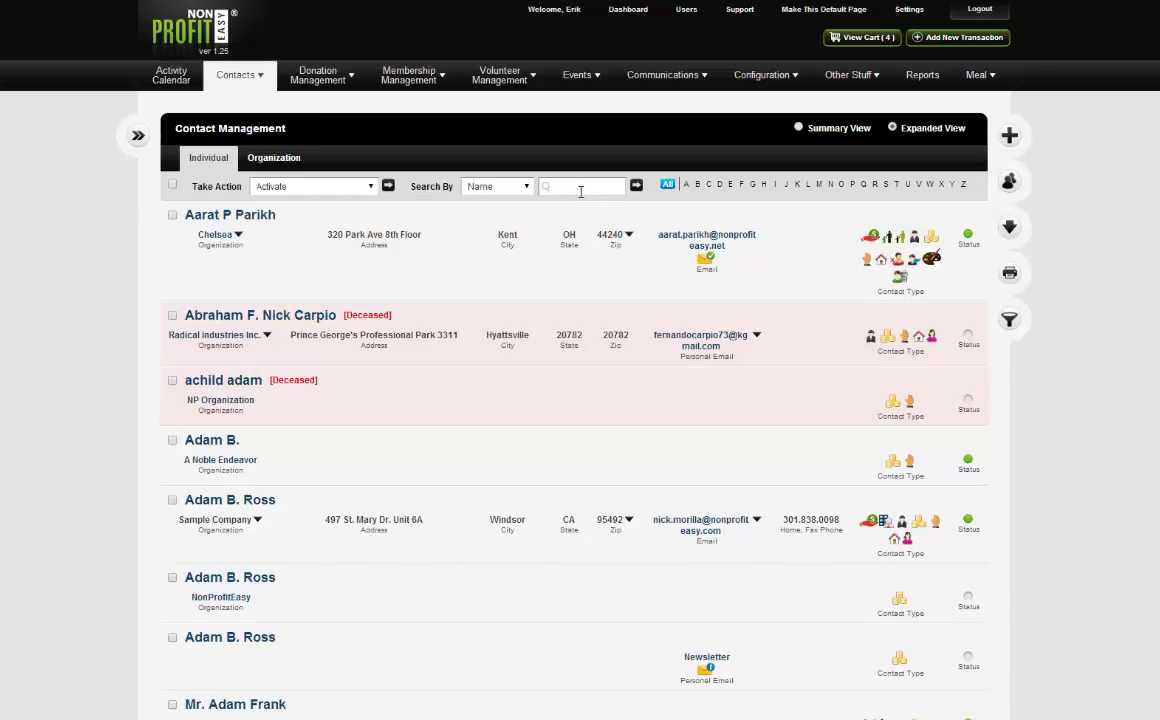
pyautogui.press('Return')
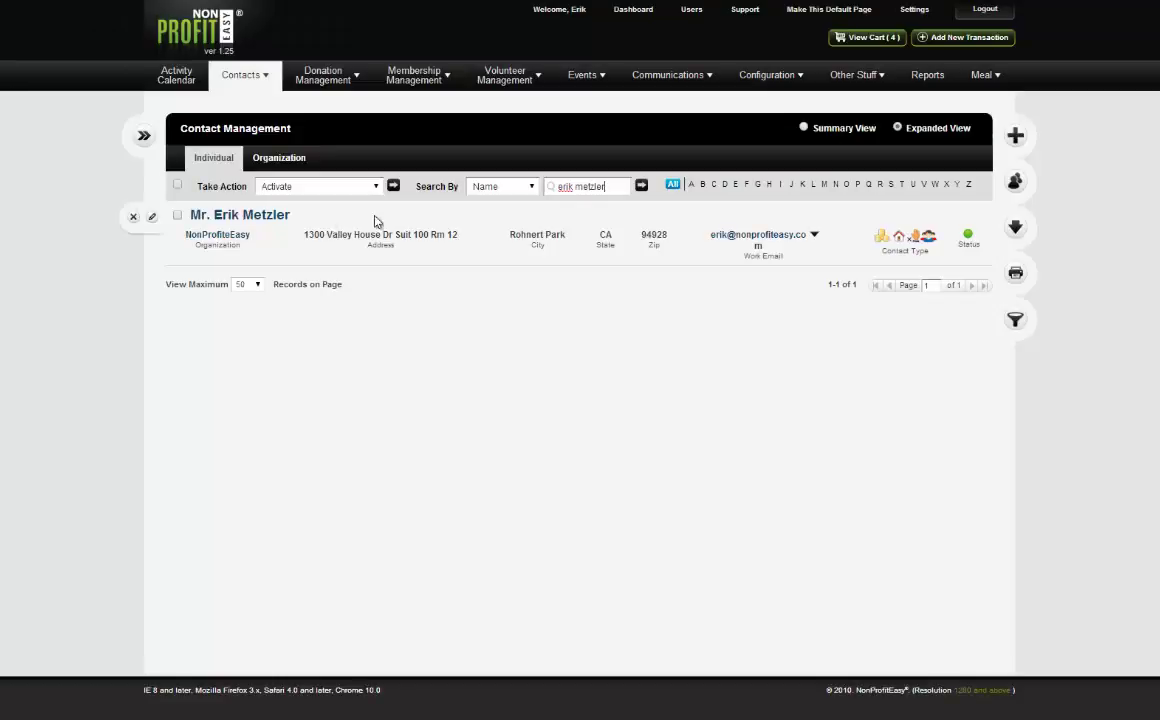
pyautogui.click(262, 219)
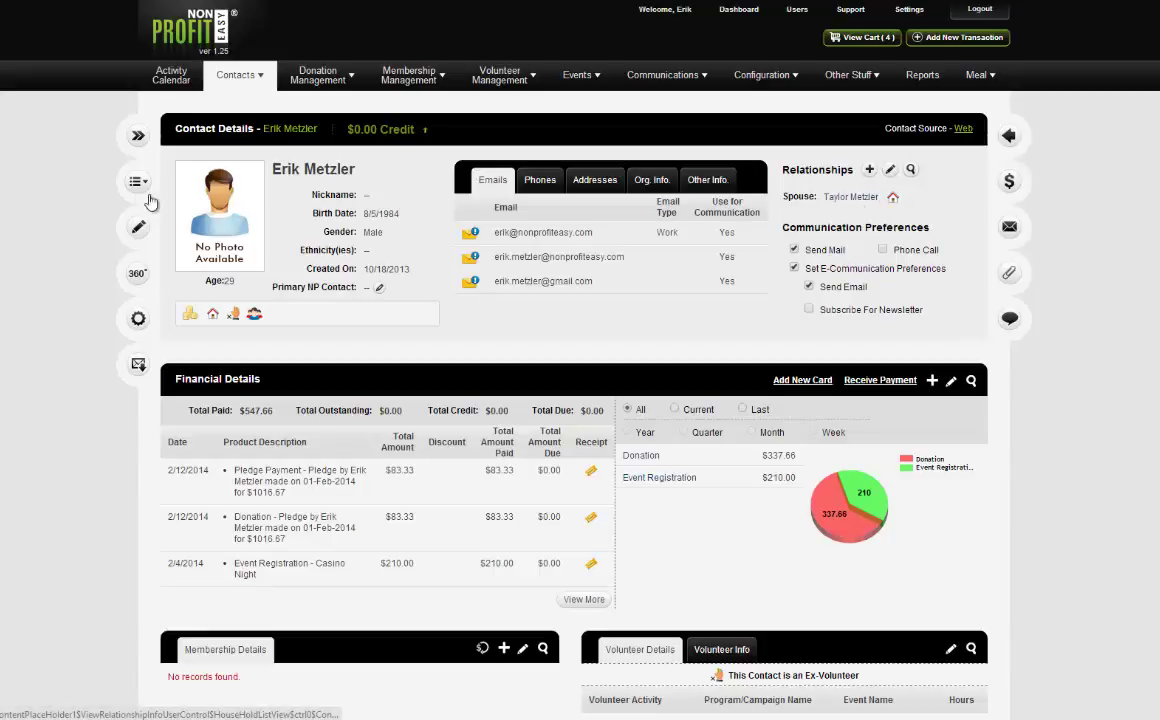
pyautogui.moveTo(236, 76)
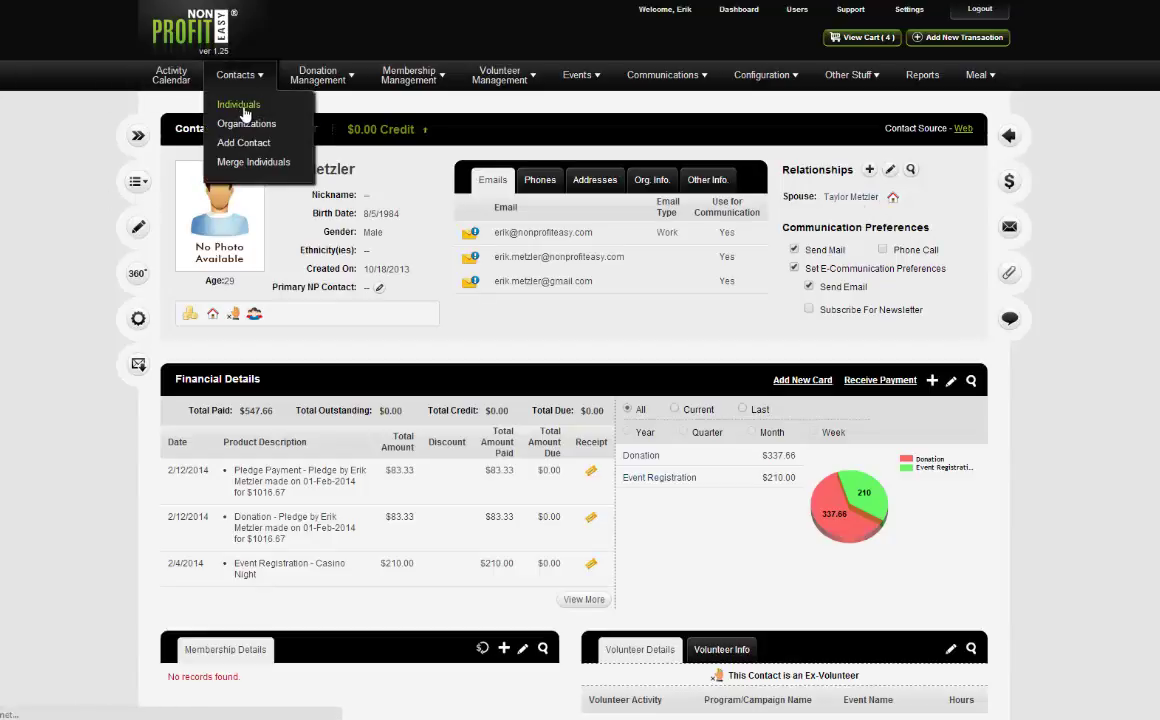
# Return to the unfiltered Contact Management list via Contacts > Individuals.
pyautogui.click(240, 106)
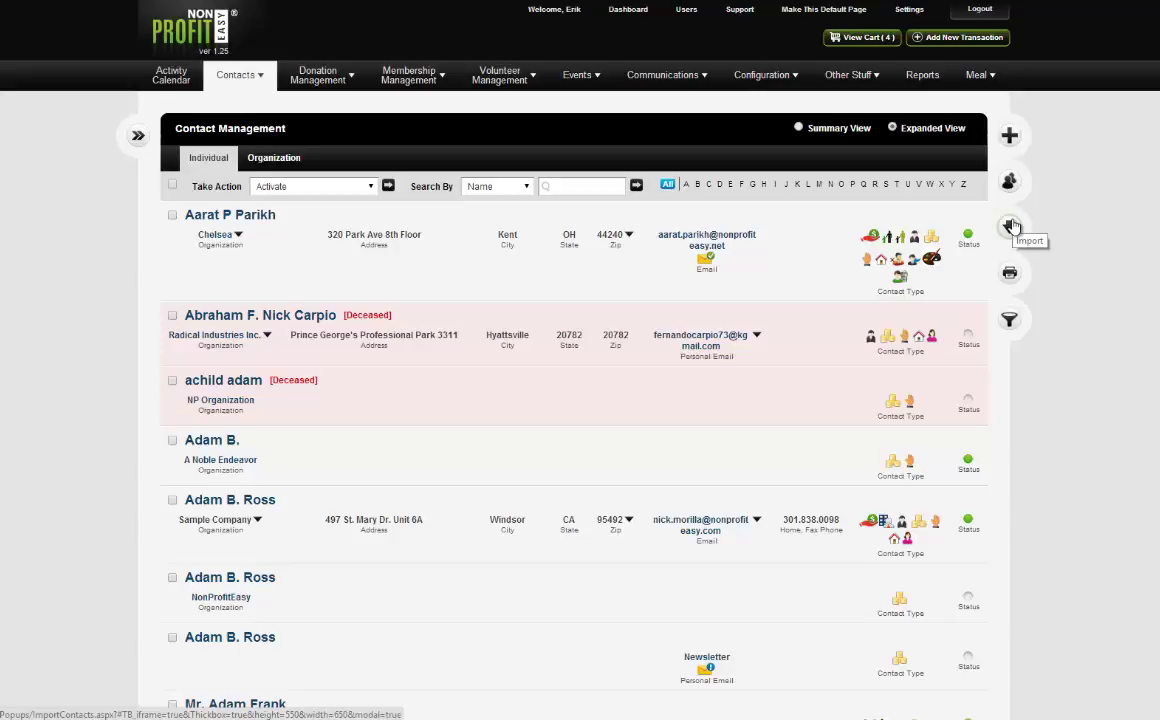
# Upload Book1.csv in the Import Contact(s) dialog and advance to Step 2: Map Contact Fields.
pyautogui.click(1011, 226)
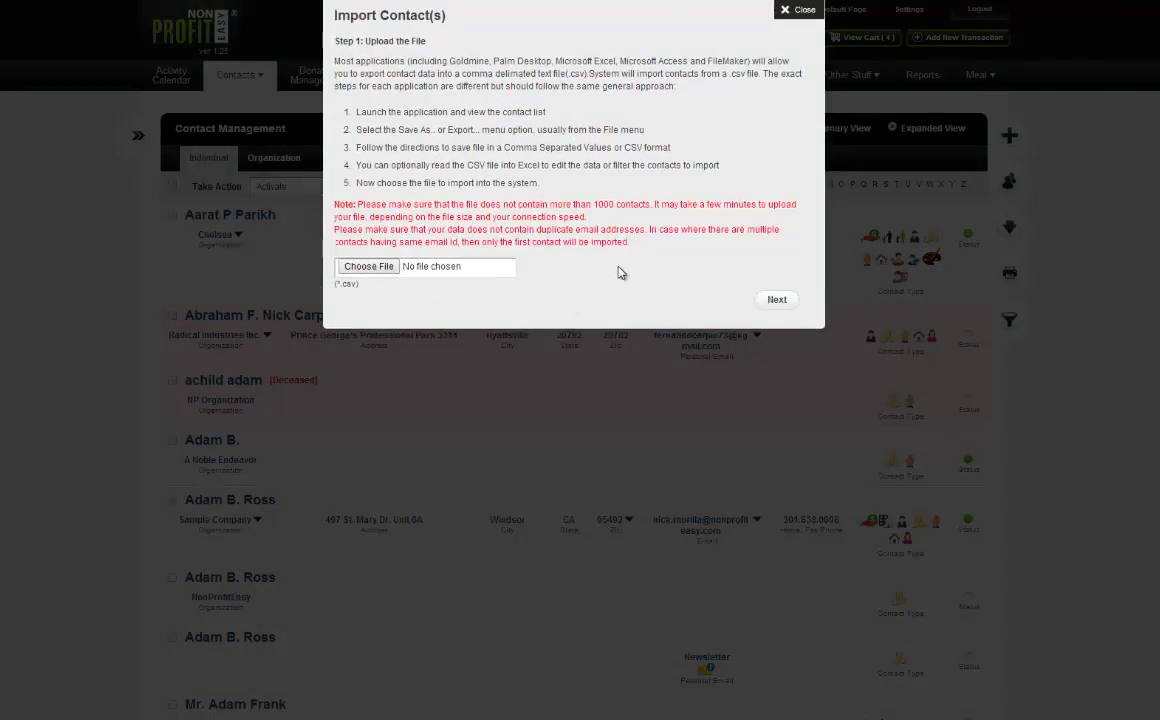
pyautogui.click(369, 268)
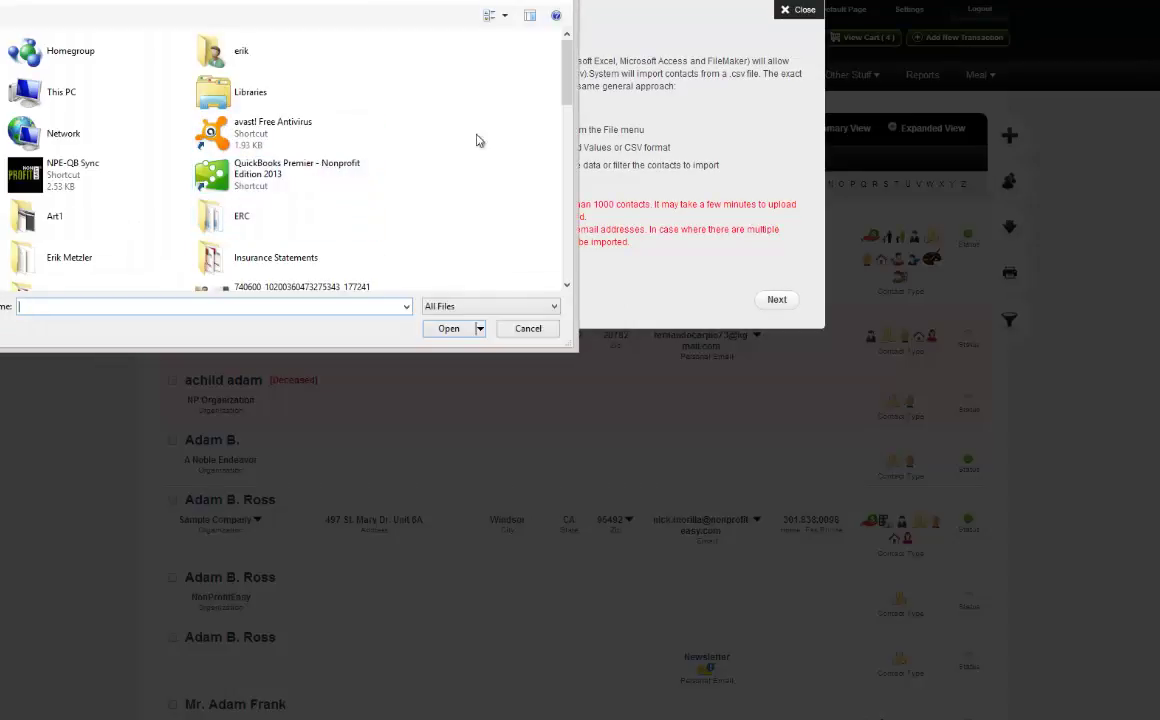
pyautogui.scroll(-1, 563, 112)
pyautogui.moveTo(563, 112); pyautogui.dragTo(548, 155)
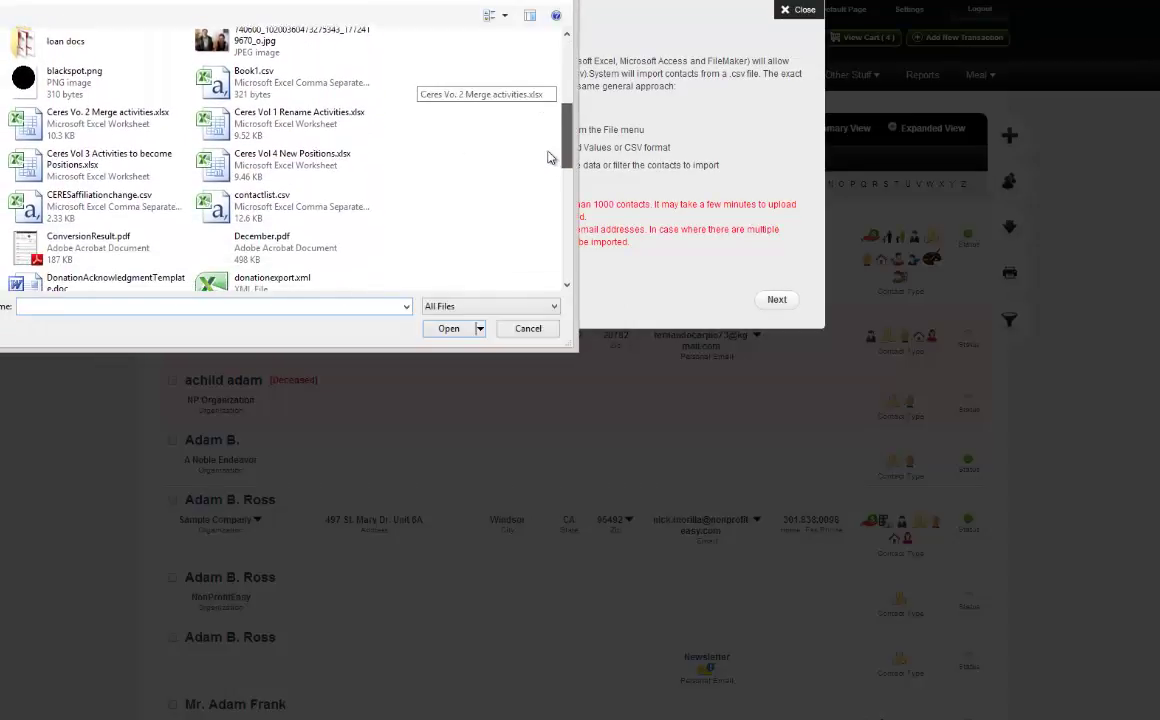
pyautogui.click(253, 75)
pyautogui.click(448, 328)
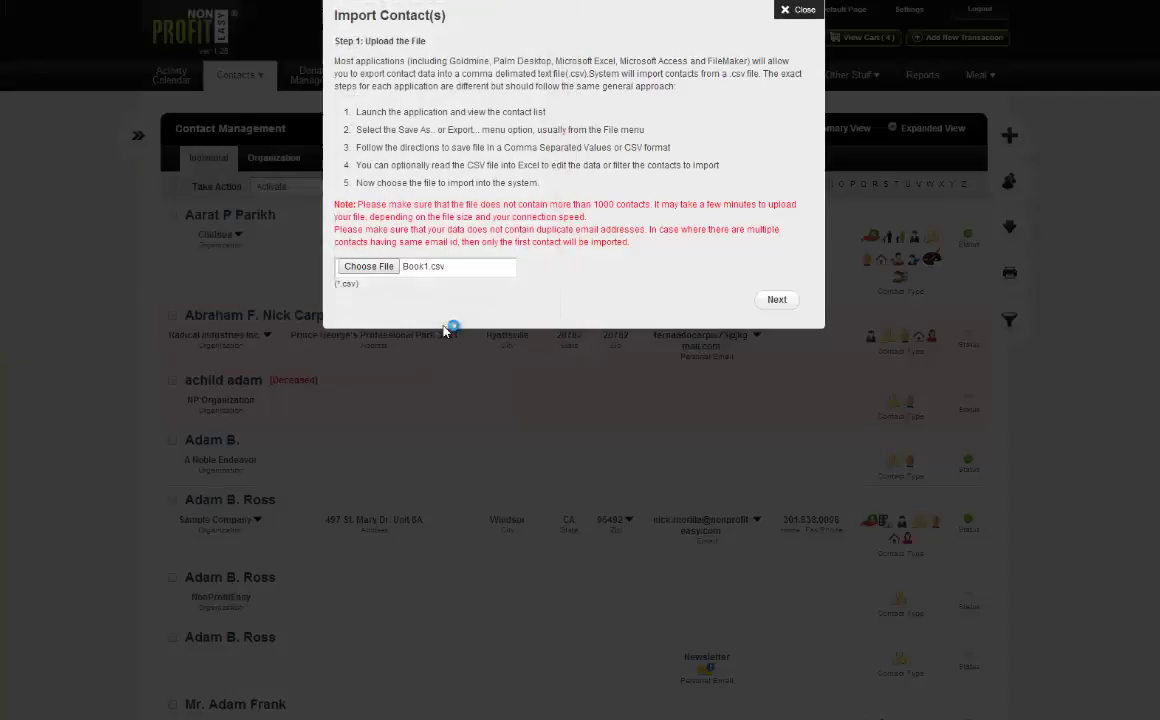
pyautogui.click(772, 299)
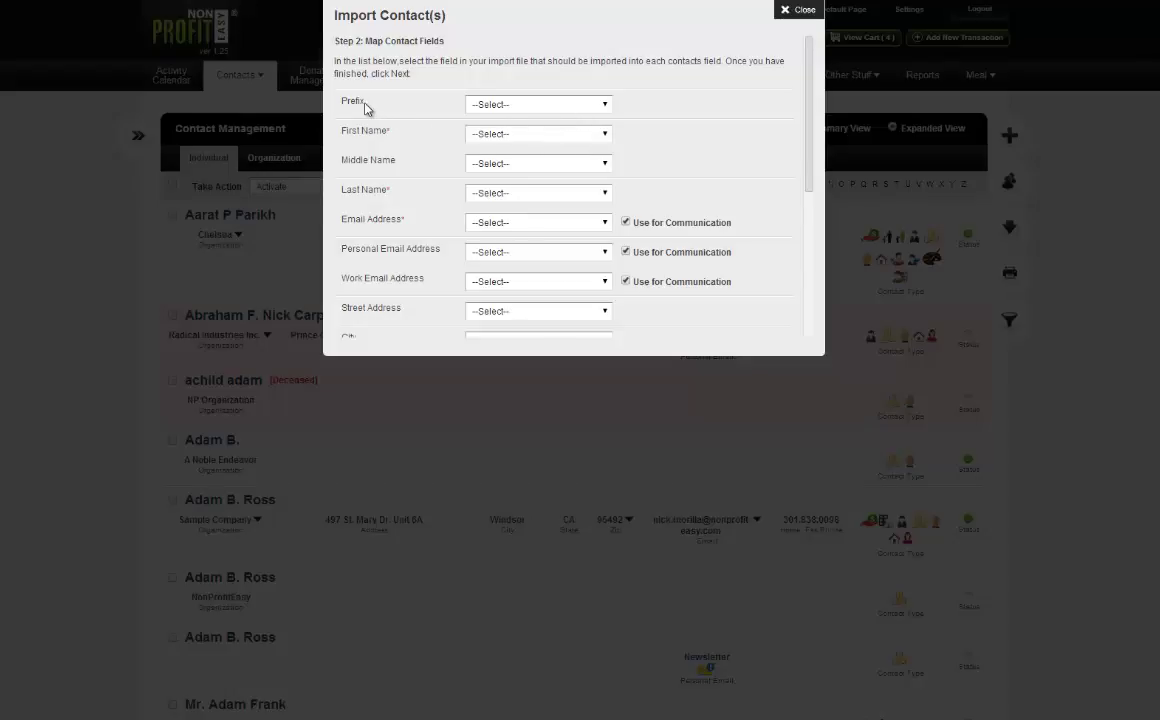
pyautogui.click(497, 106)
pyautogui.press('Escape')
# Map First Name to Fname, Last Name to Last, and Email Address to email.
pyautogui.click(511, 134)
pyautogui.click(483, 159)
pyautogui.click(491, 193)
pyautogui.click(489, 232)
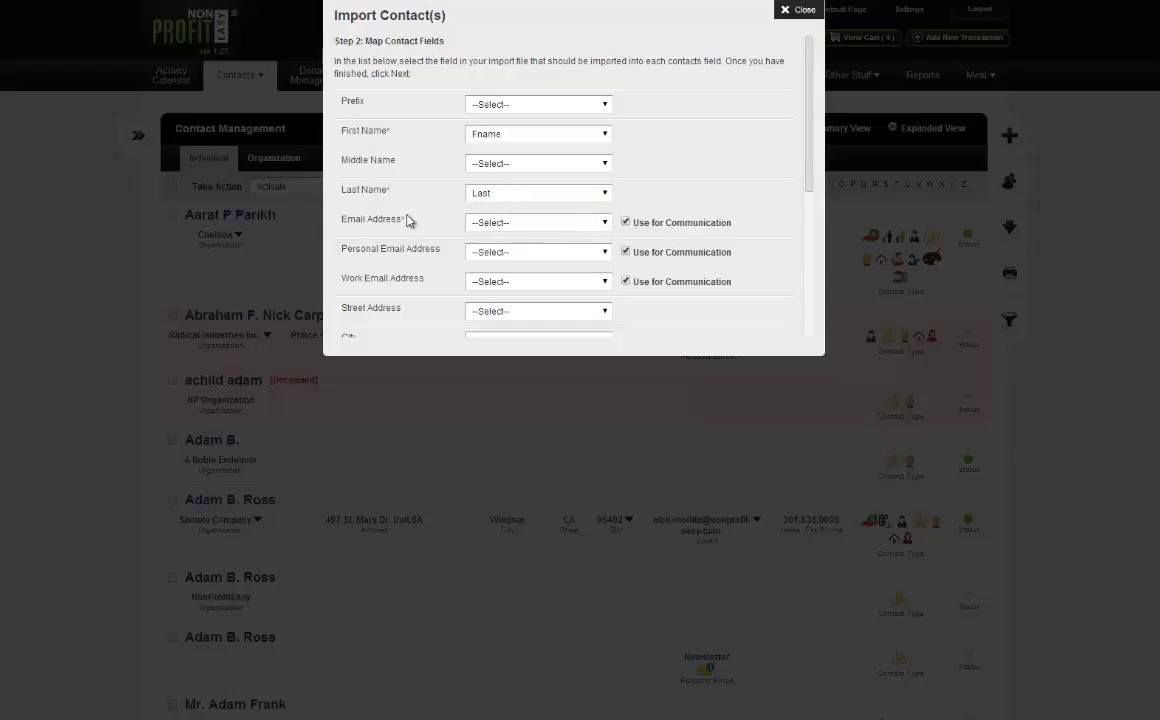
pyautogui.click(500, 222)
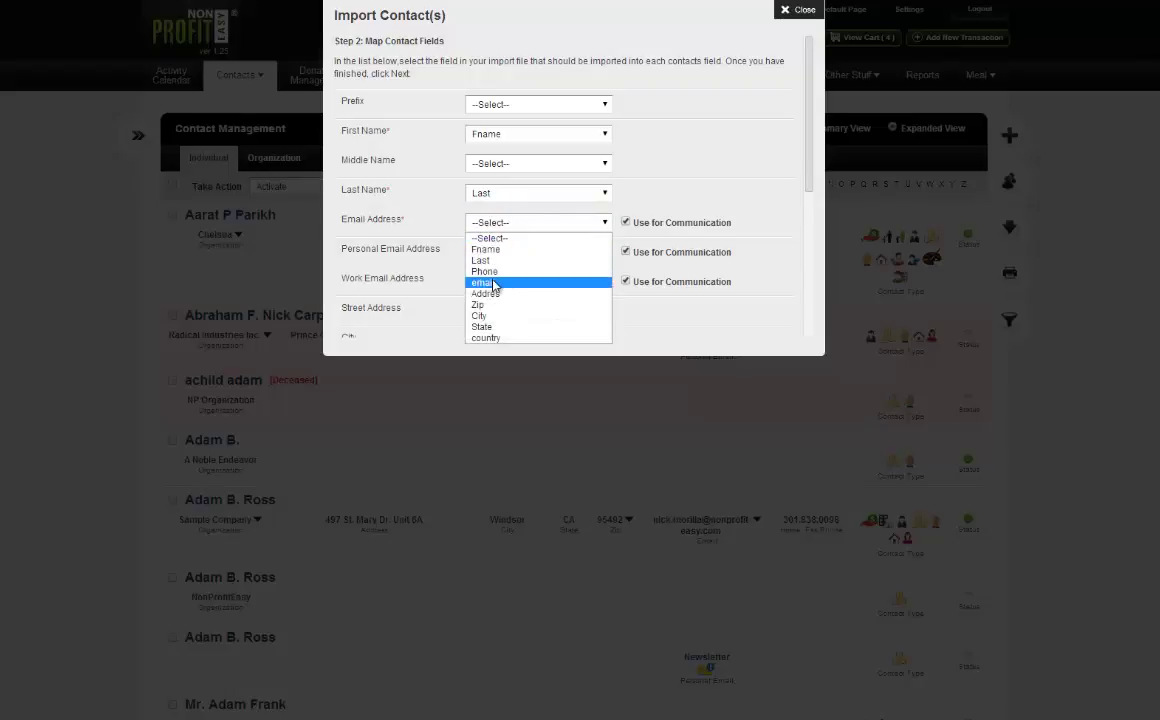
pyautogui.click(514, 283)
# Look over the Contact Source and Organization Name fields further down, leaving them unmapped.
pyautogui.scroll(-3, 395, 189)
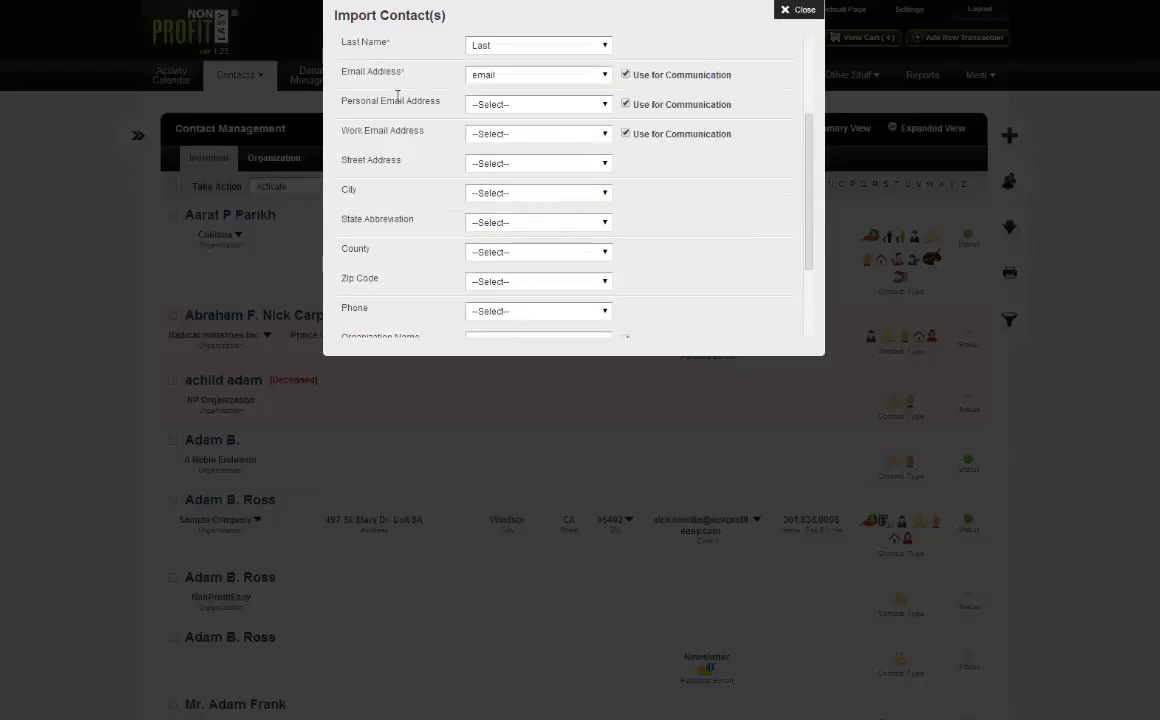
pyautogui.scroll(-5, 365, 118)
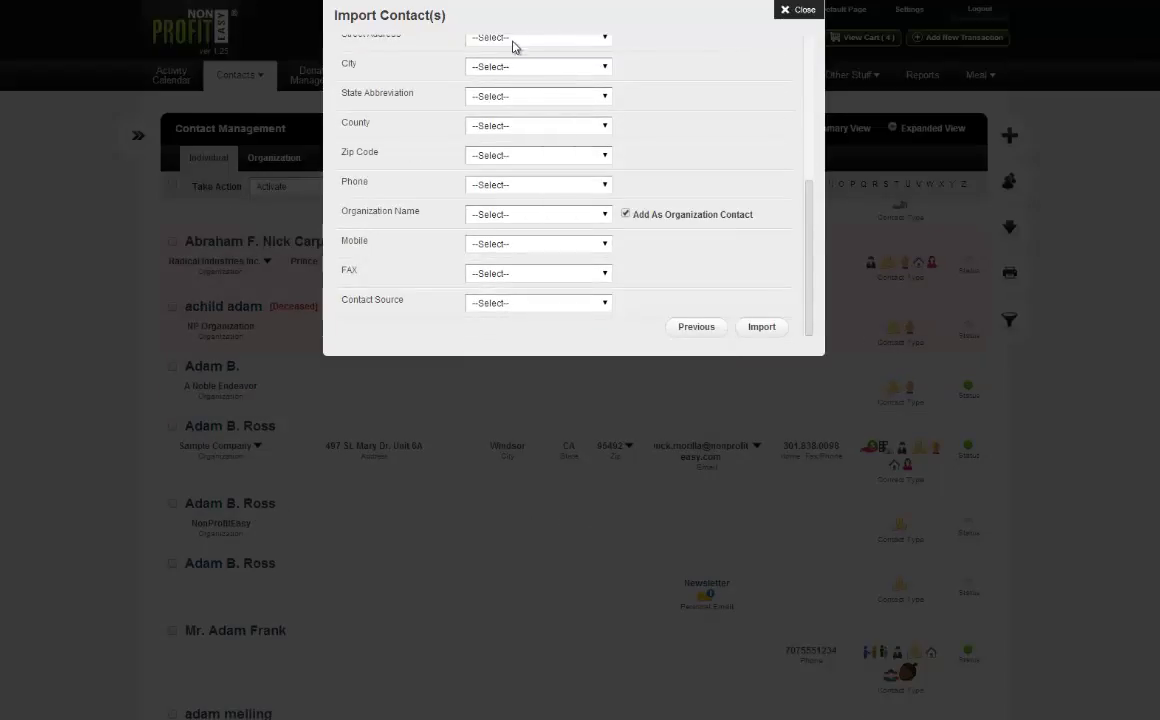
pyautogui.click(481, 303)
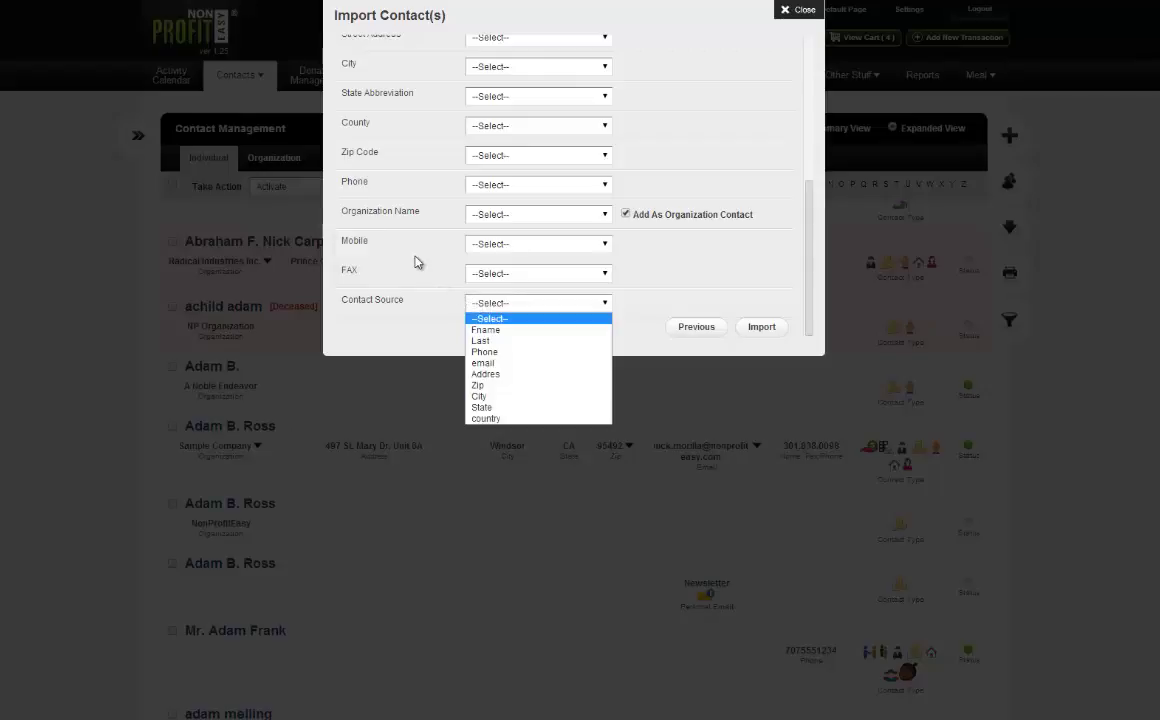
pyautogui.click(383, 240)
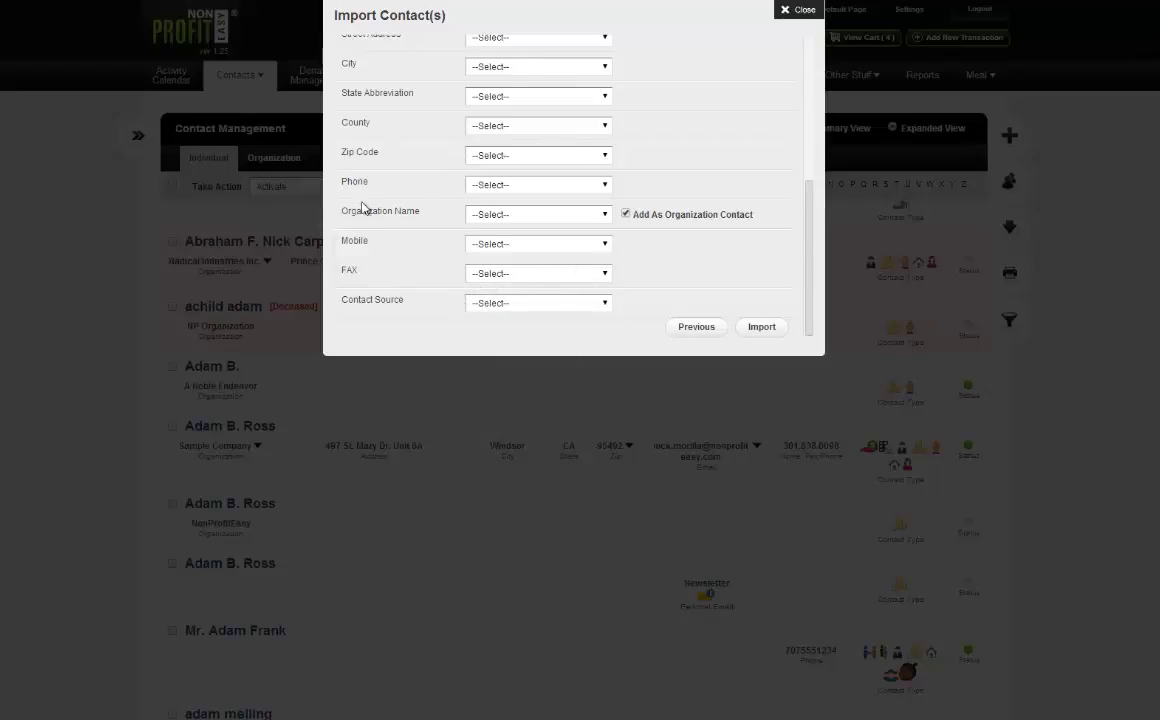
pyautogui.moveTo(428, 214); pyautogui.dragTo(345, 212)
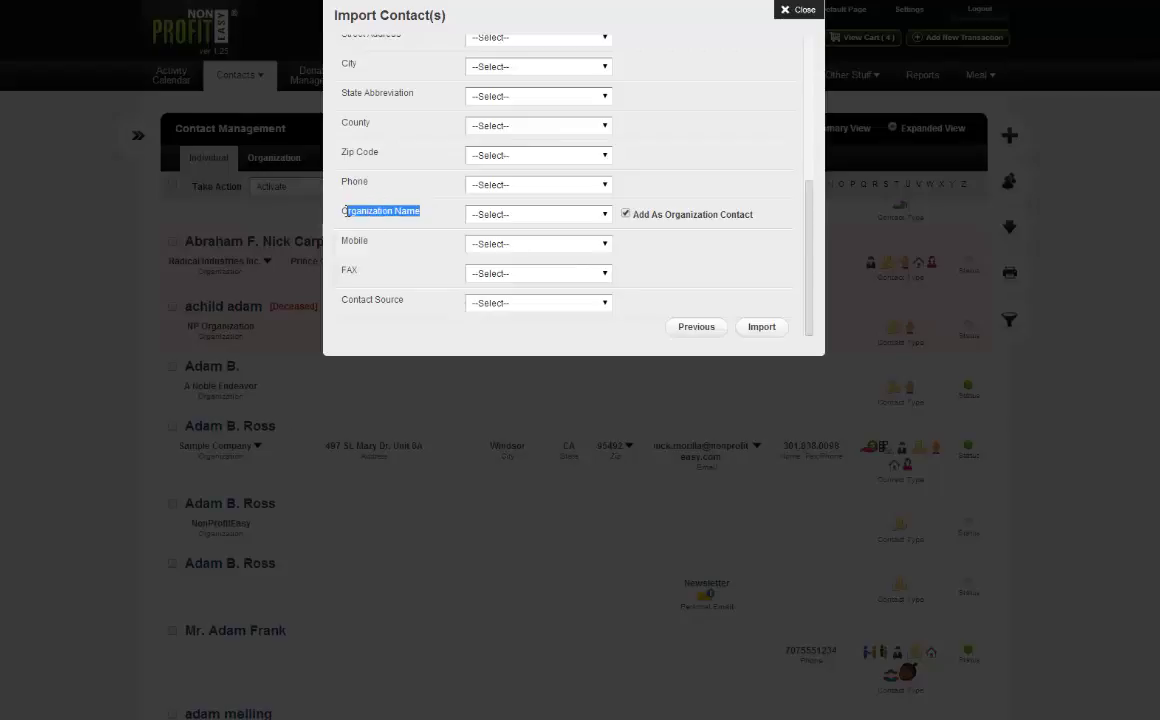
pyautogui.click(383, 222)
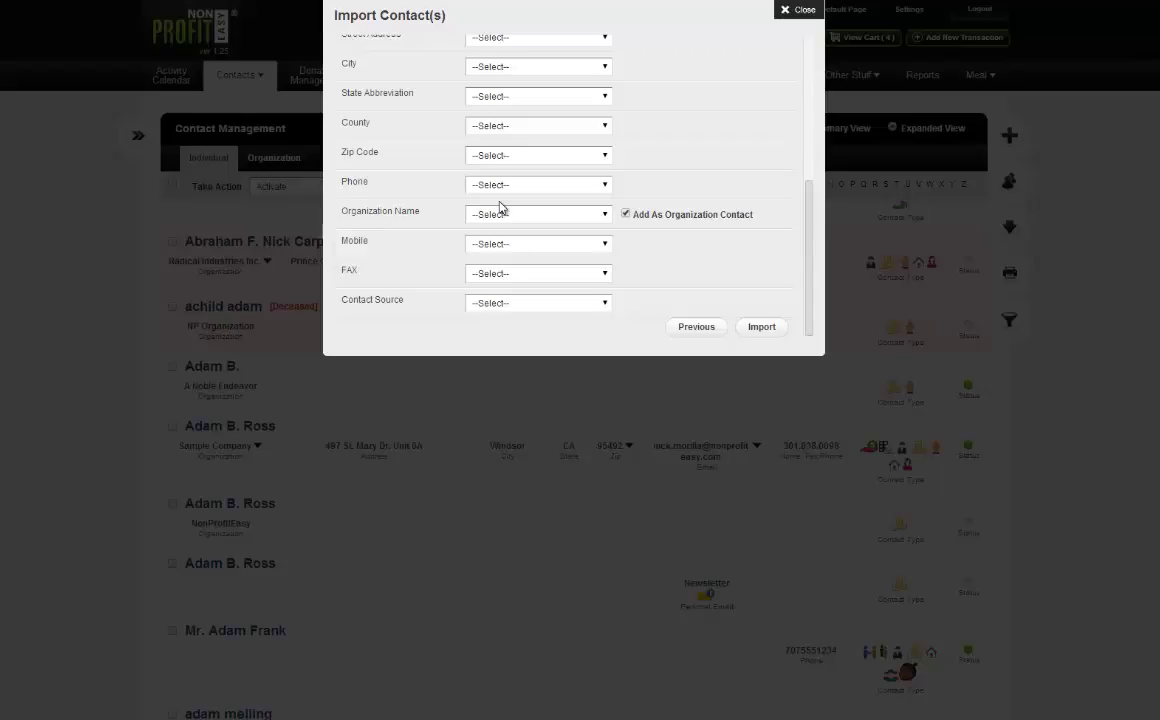
pyautogui.click(540, 214)
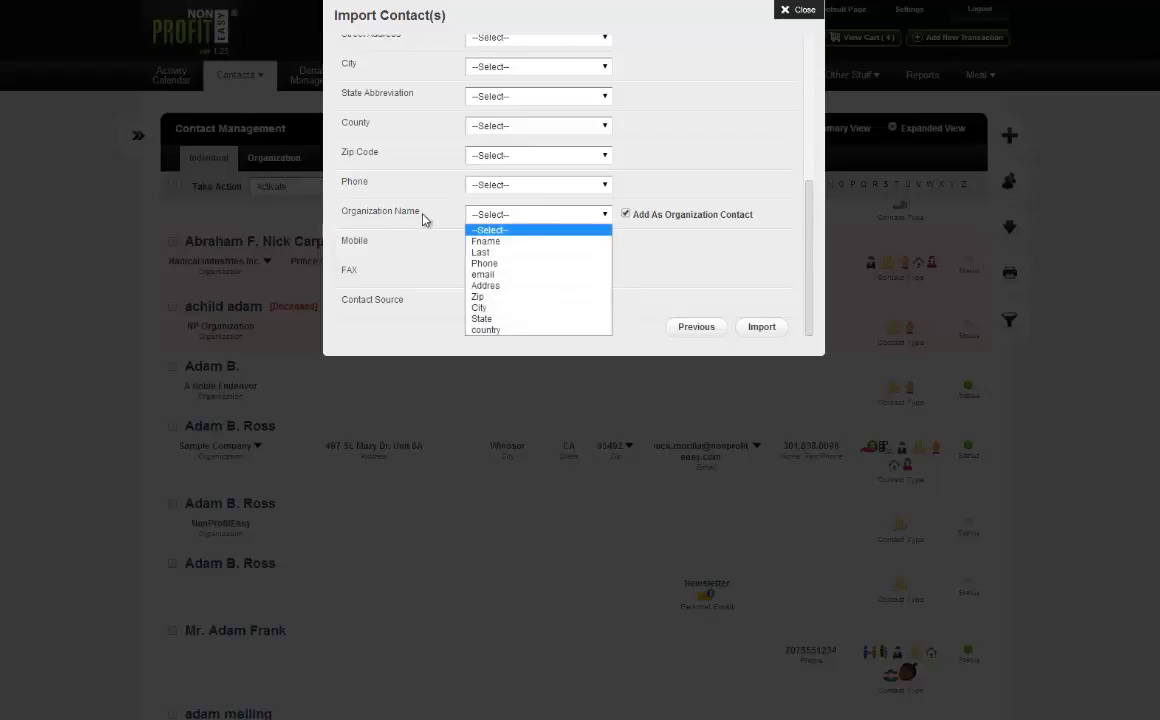
pyautogui.click(403, 210)
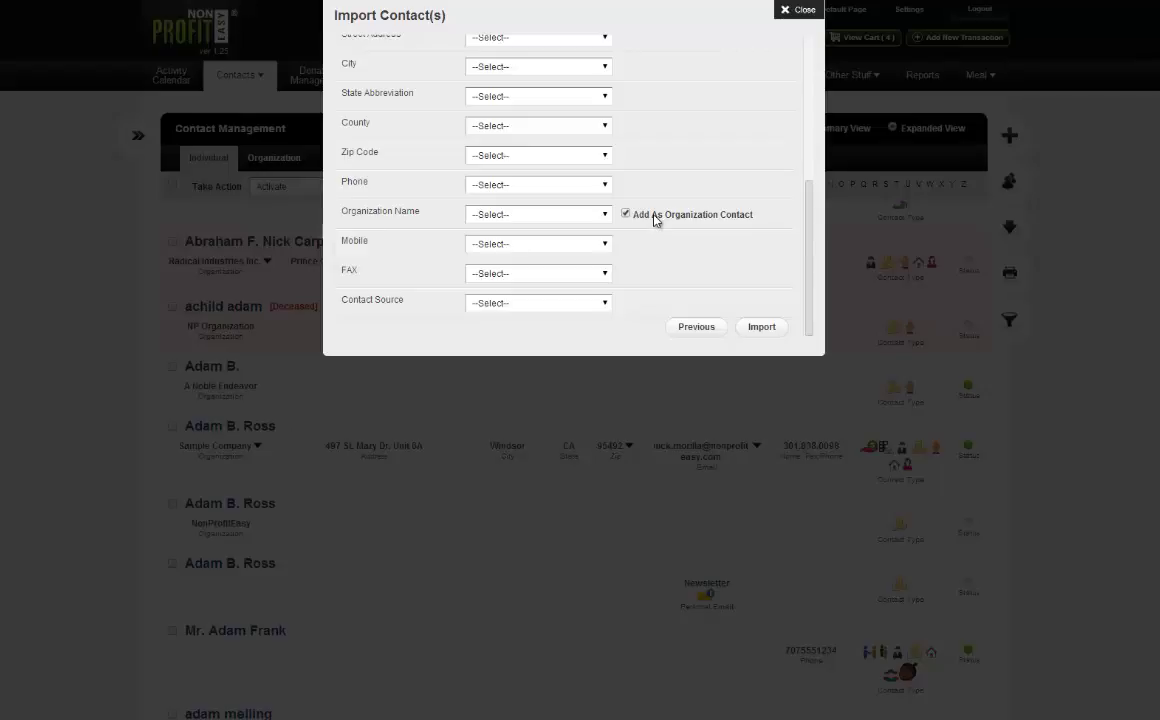
pyautogui.click(651, 214)
pyautogui.click(625, 215)
# Map Street Address to Addres, City to City, and State Abbreviation to State.
pyautogui.scroll(5, 572, 194)
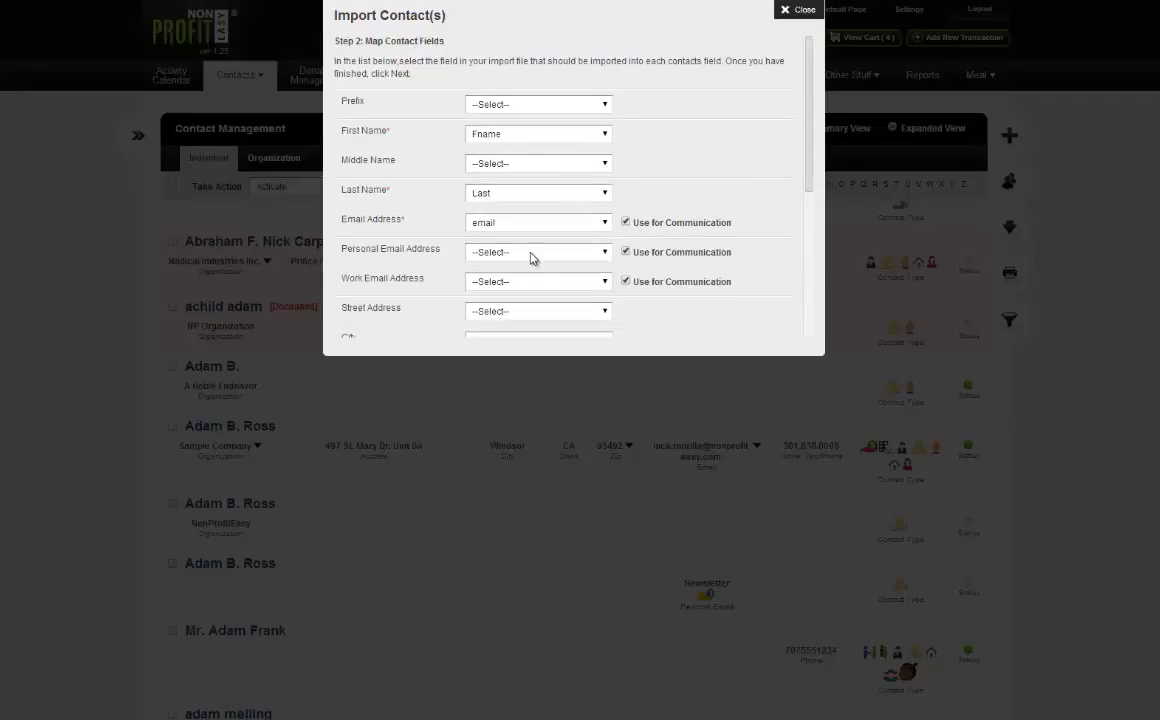
pyautogui.scroll(-2, 531, 256)
pyautogui.scroll(2, 536, 256)
pyautogui.scroll(-2, 546, 278)
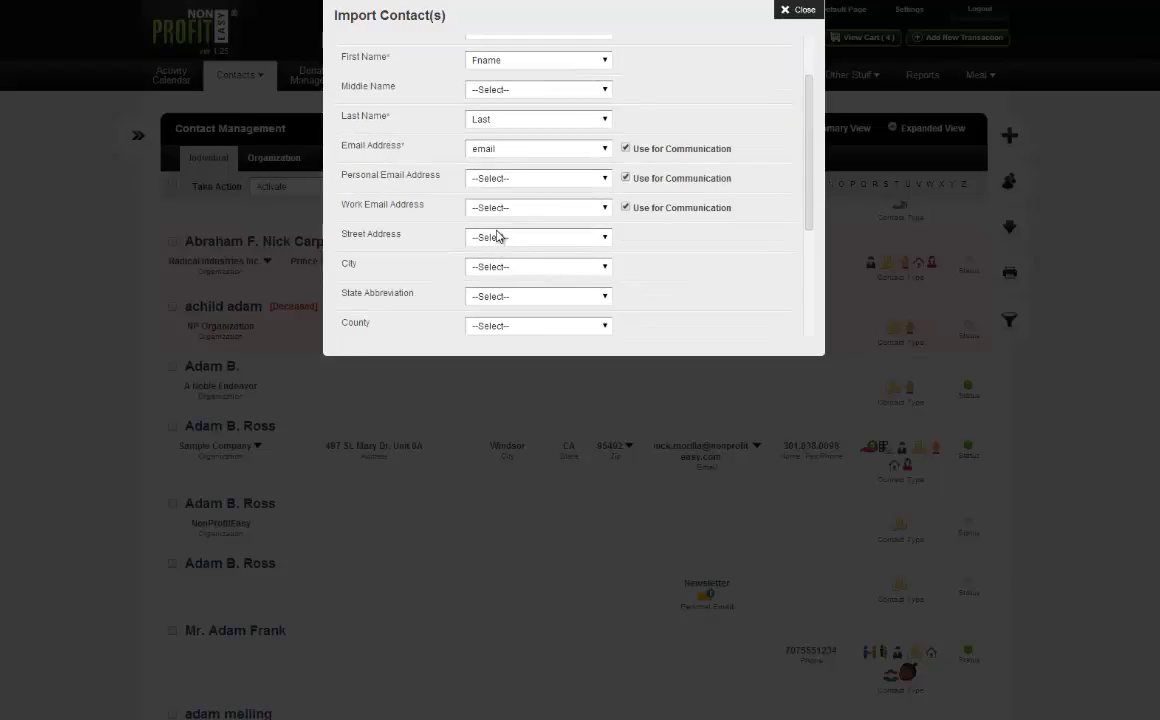
pyautogui.click(500, 237)
pyautogui.click(500, 309)
pyautogui.click(497, 267)
pyautogui.click(500, 359)
pyautogui.click(515, 296)
pyautogui.click(485, 400)
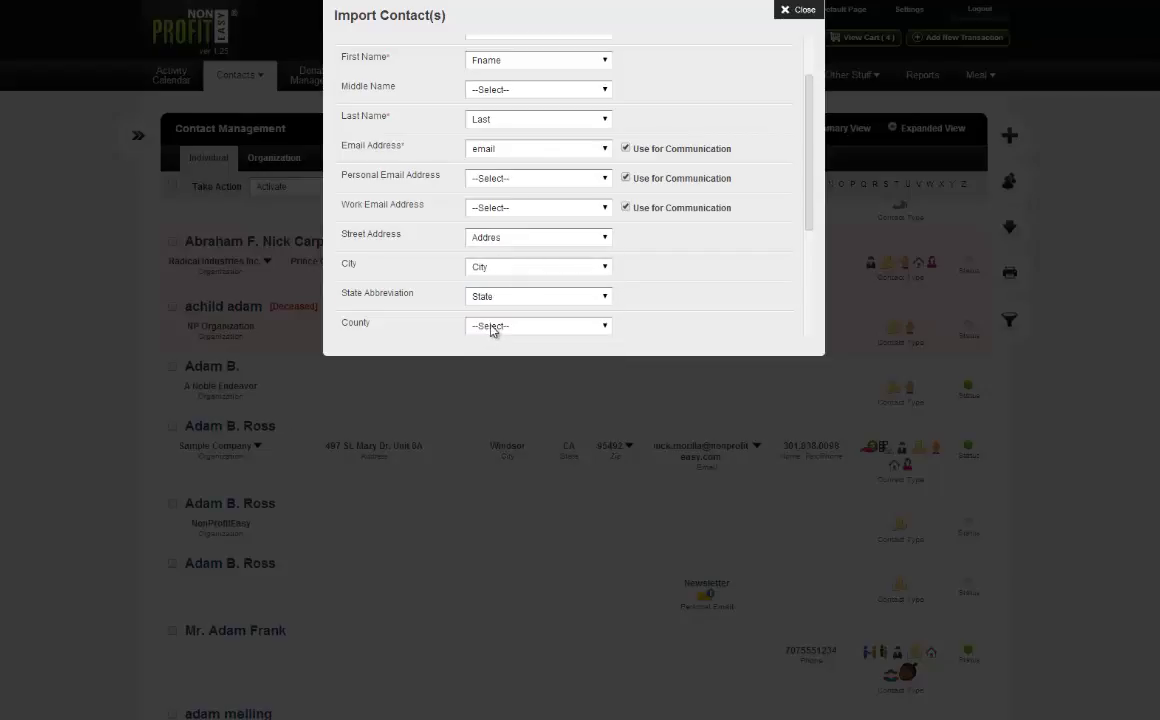
# Leave County unmapped, map Zip Code to Zip, and scroll through the remaining mappings.
pyautogui.click(492, 327)
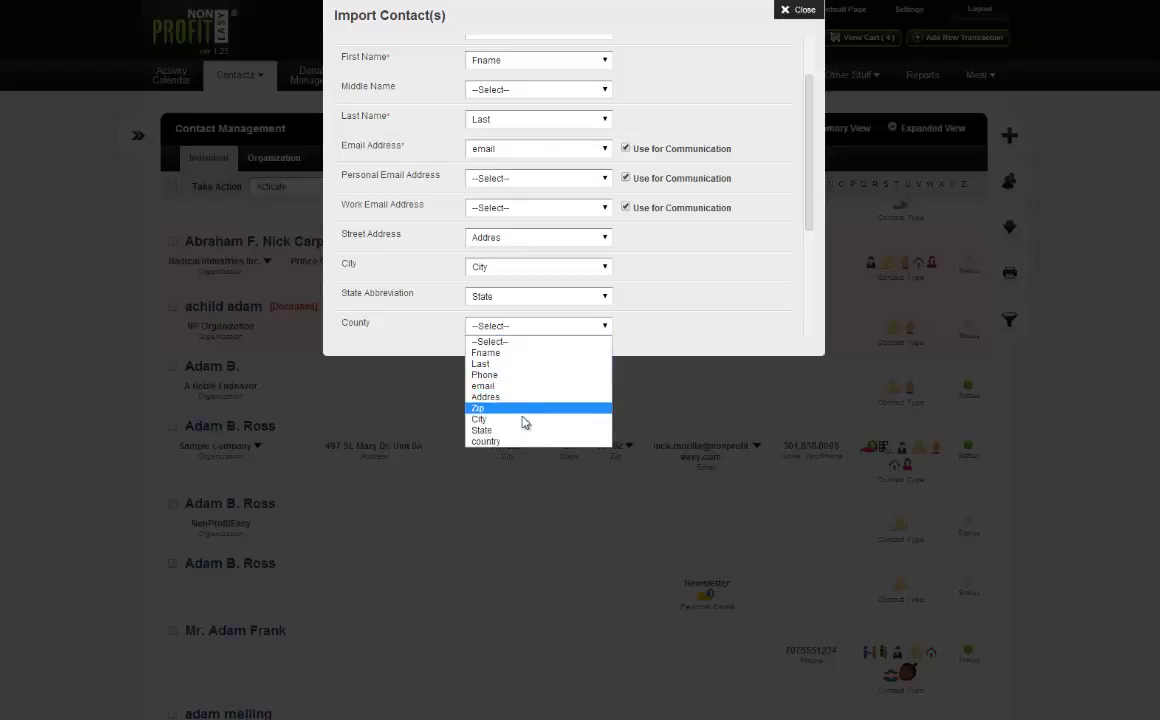
pyautogui.click(431, 277)
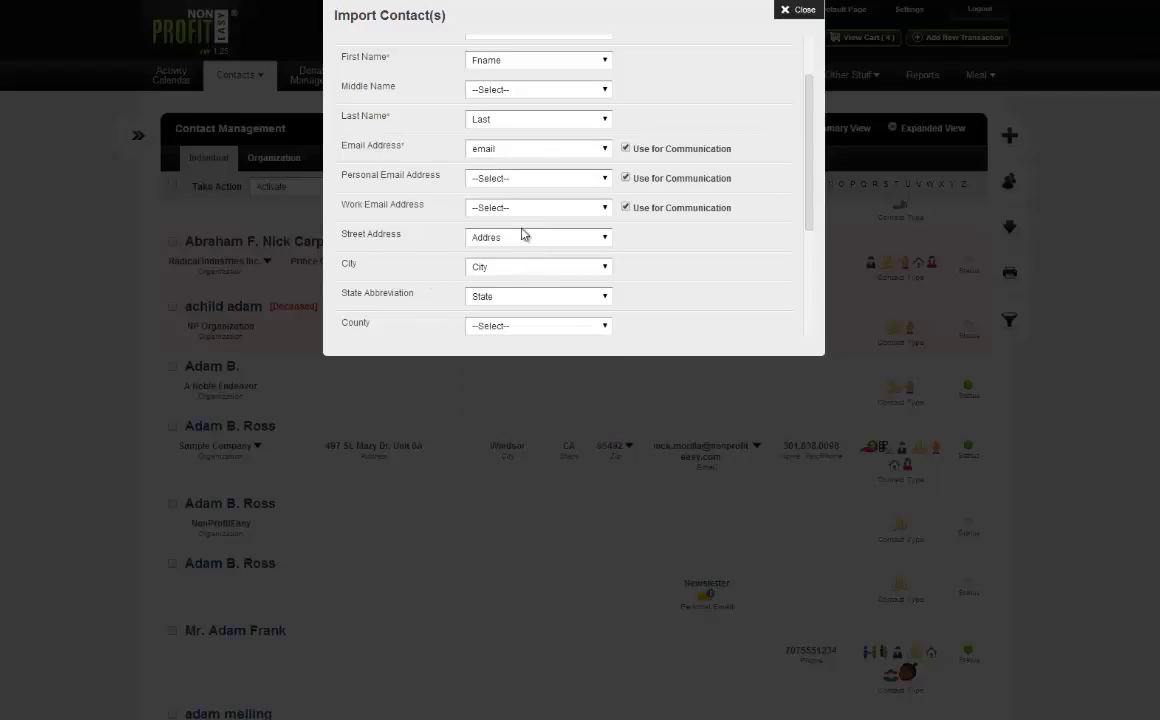
pyautogui.scroll(-1, 560, 280)
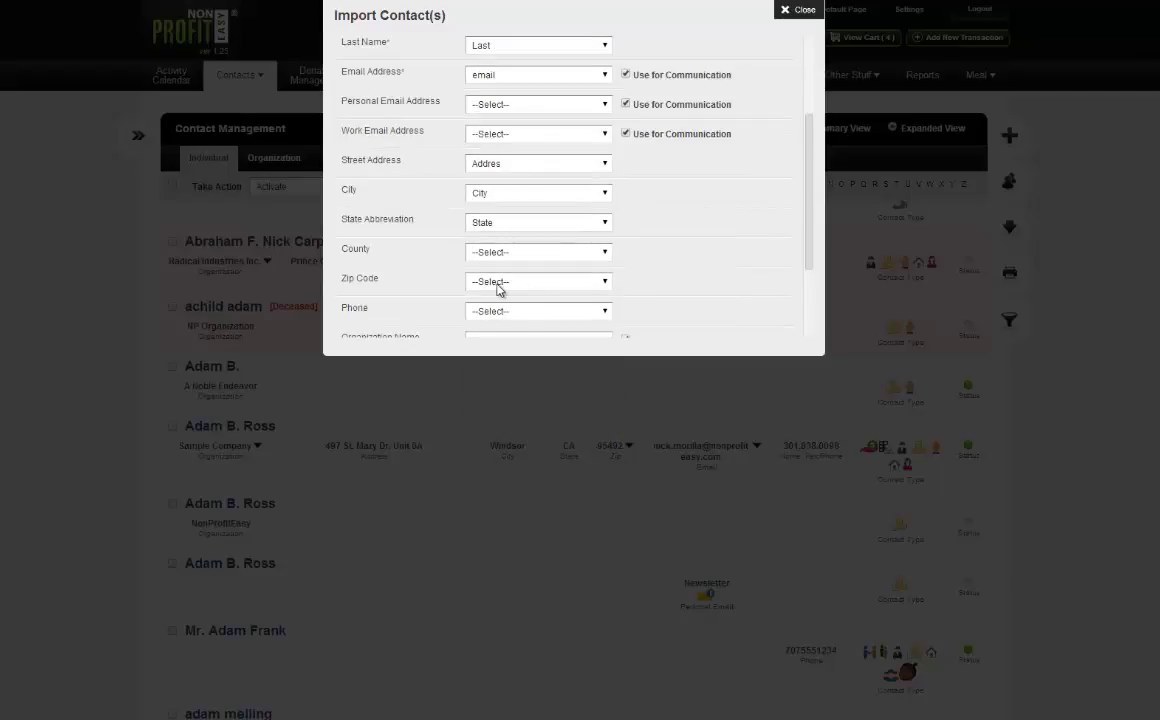
pyautogui.click(502, 282)
pyautogui.click(505, 364)
pyautogui.scroll(1, 390, 240)
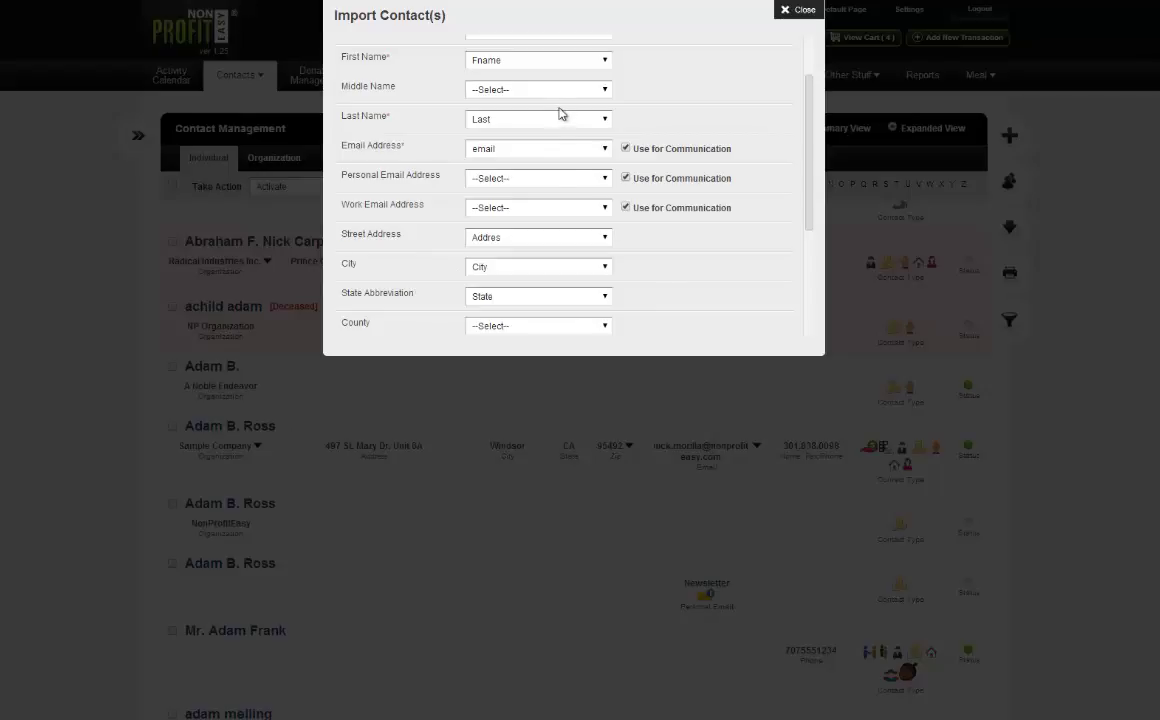
pyautogui.scroll(-3, 650, 258)
pyautogui.scroll(-5, 730, 264)
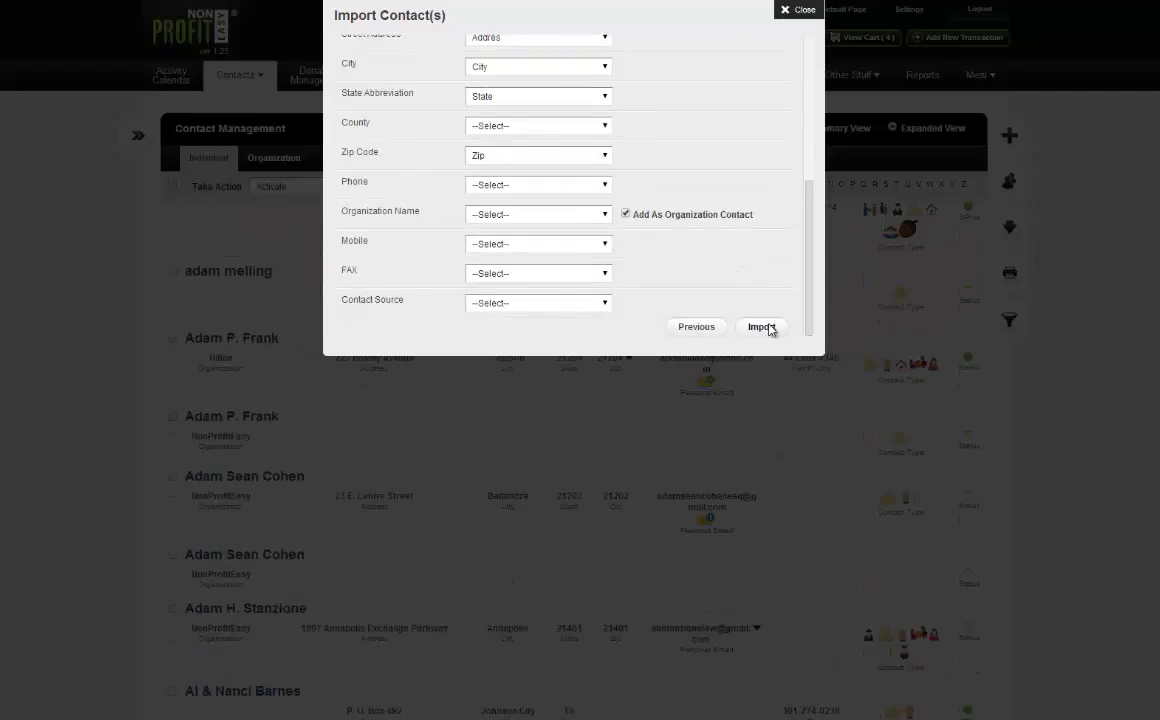
# Submit the contact import and close the import-queued confirmation.
pyautogui.click(761, 326)
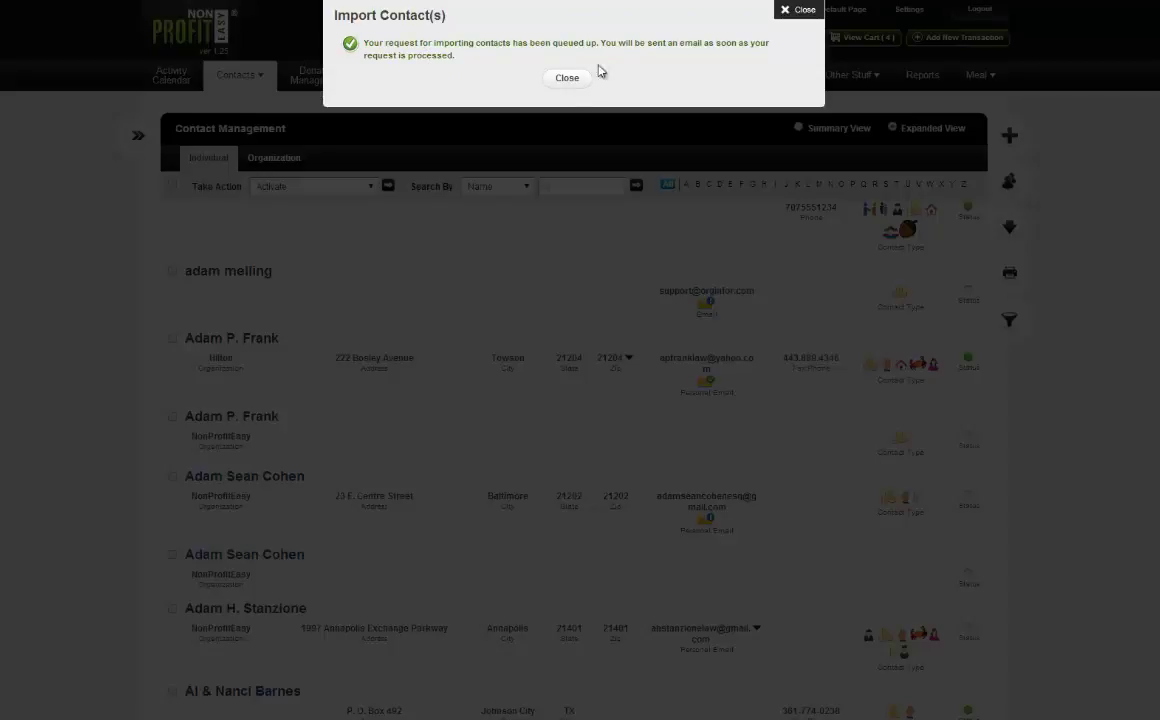
pyautogui.click(567, 79)
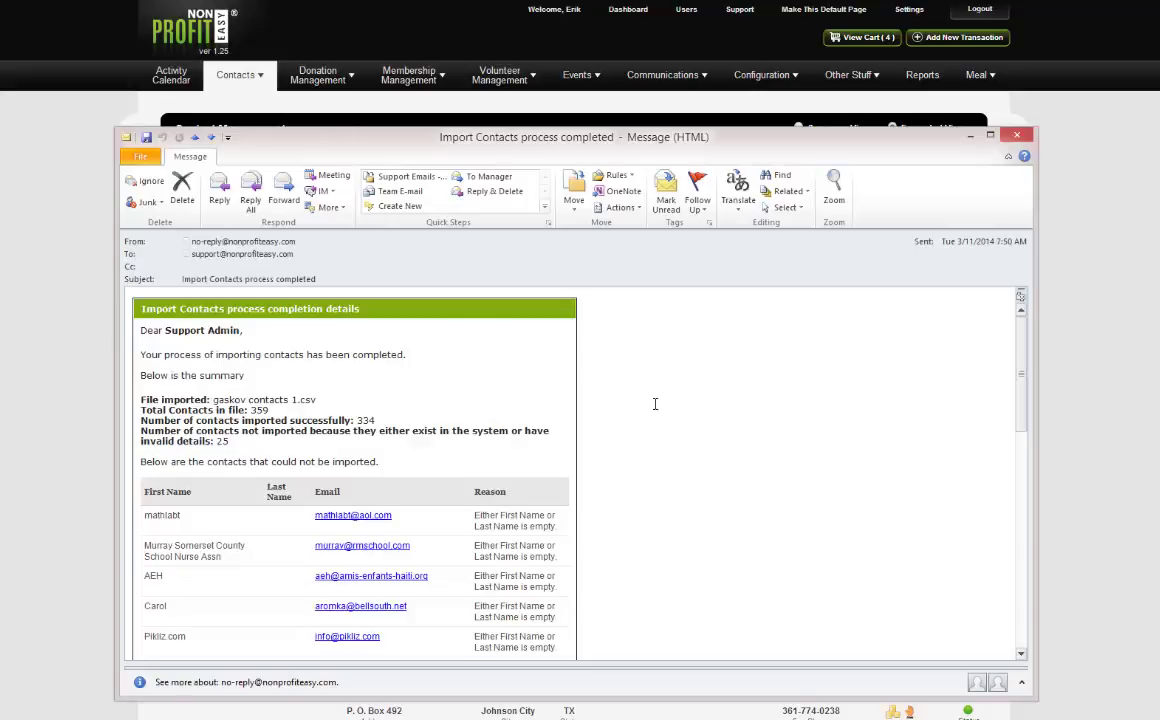
# Read through the email's 25 rejected contacts, mostly 'Either First Name or Last Name is empty'.
pyautogui.scroll(-1, 655, 401)
pyautogui.moveTo(520, 136); pyautogui.dragTo(673, 89)
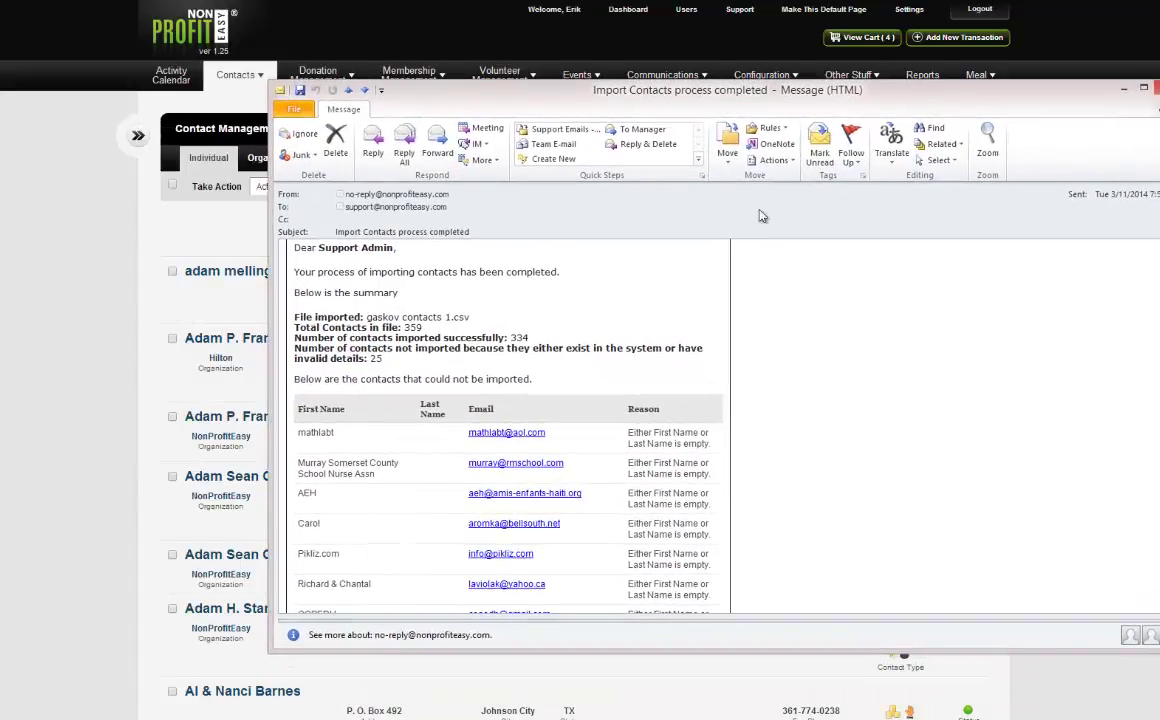
pyautogui.scroll(-1, 751, 350)
pyautogui.scroll(1, 694, 383)
pyautogui.scroll(-1, 416, 468)
pyautogui.scroll(-1, 416, 468)
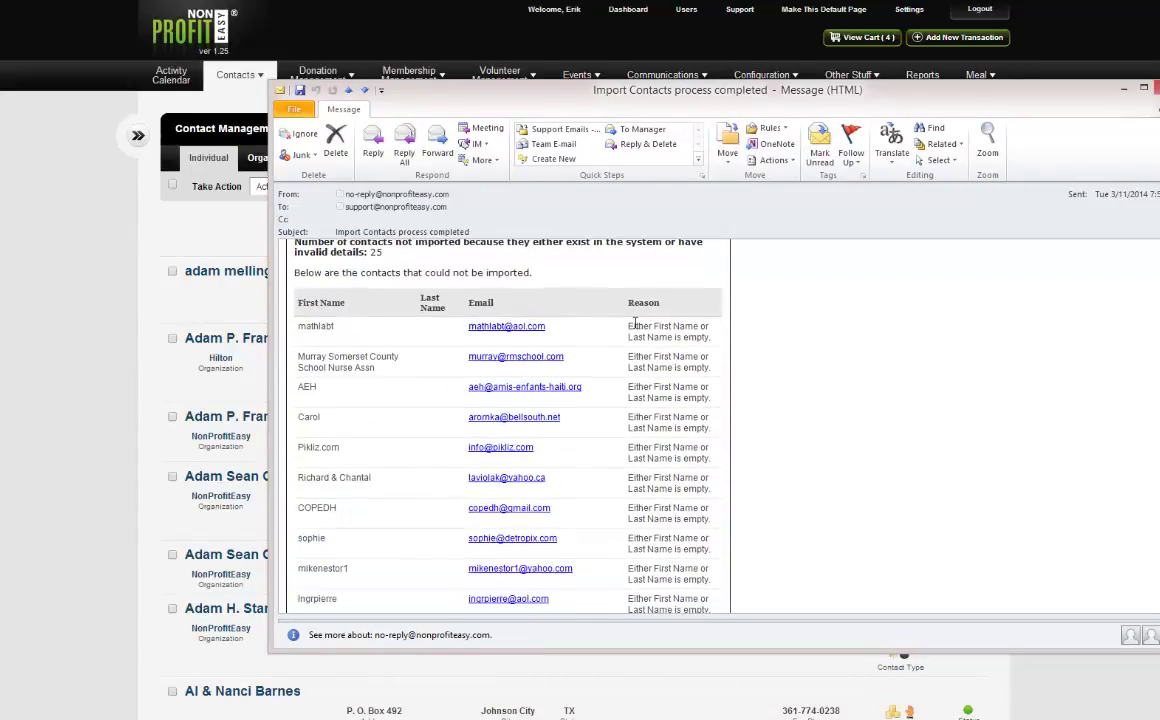
pyautogui.tripleClick(665, 328)
pyautogui.click(680, 333)
pyautogui.scroll(-4, 686, 336)
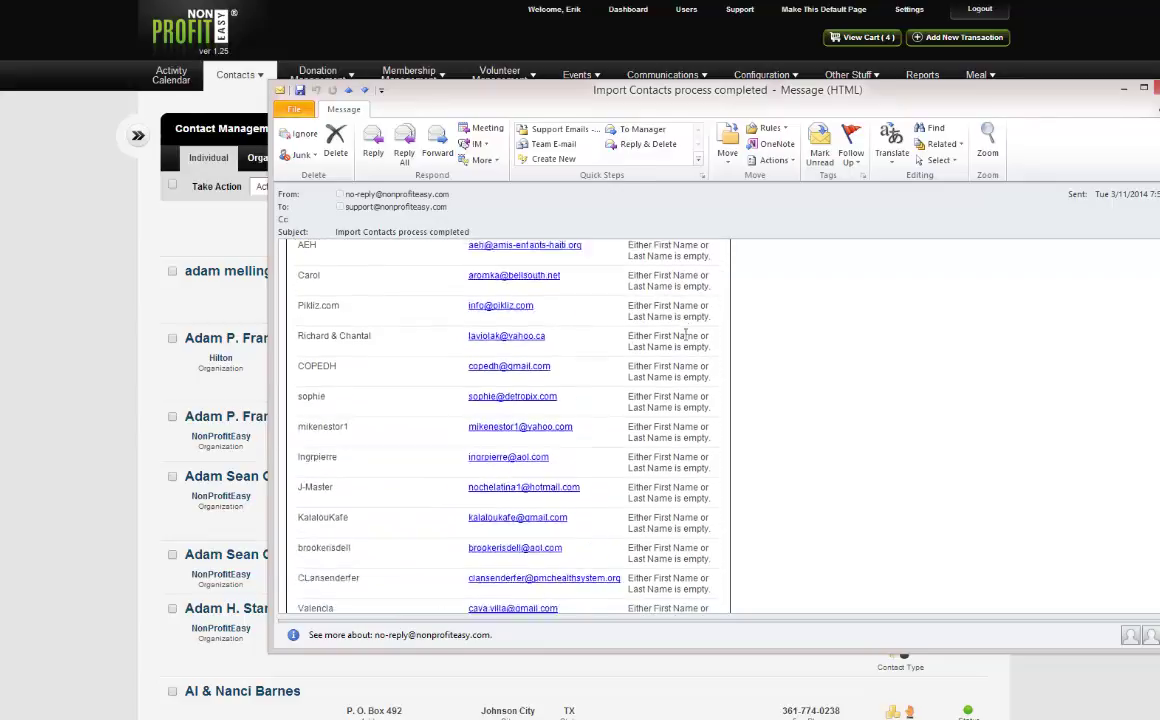
pyautogui.scroll(-5, 686, 336)
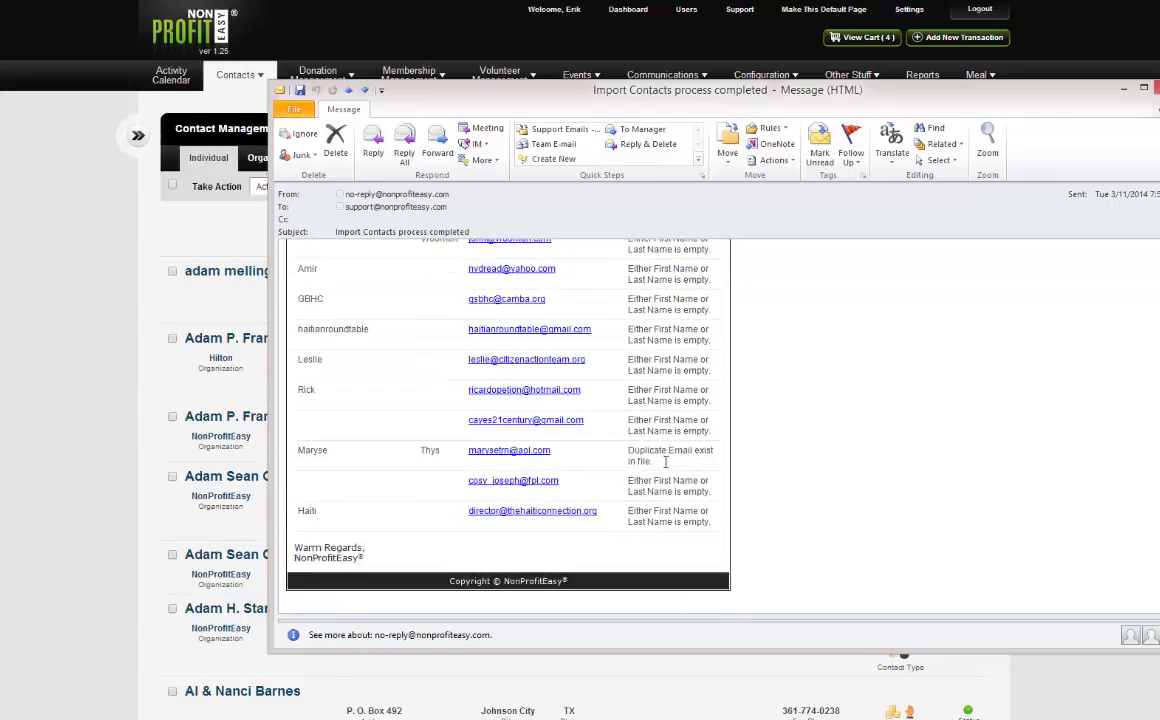
pyautogui.moveTo(652, 461); pyautogui.dragTo(628, 449)
pyautogui.scroll(1, 622, 481)
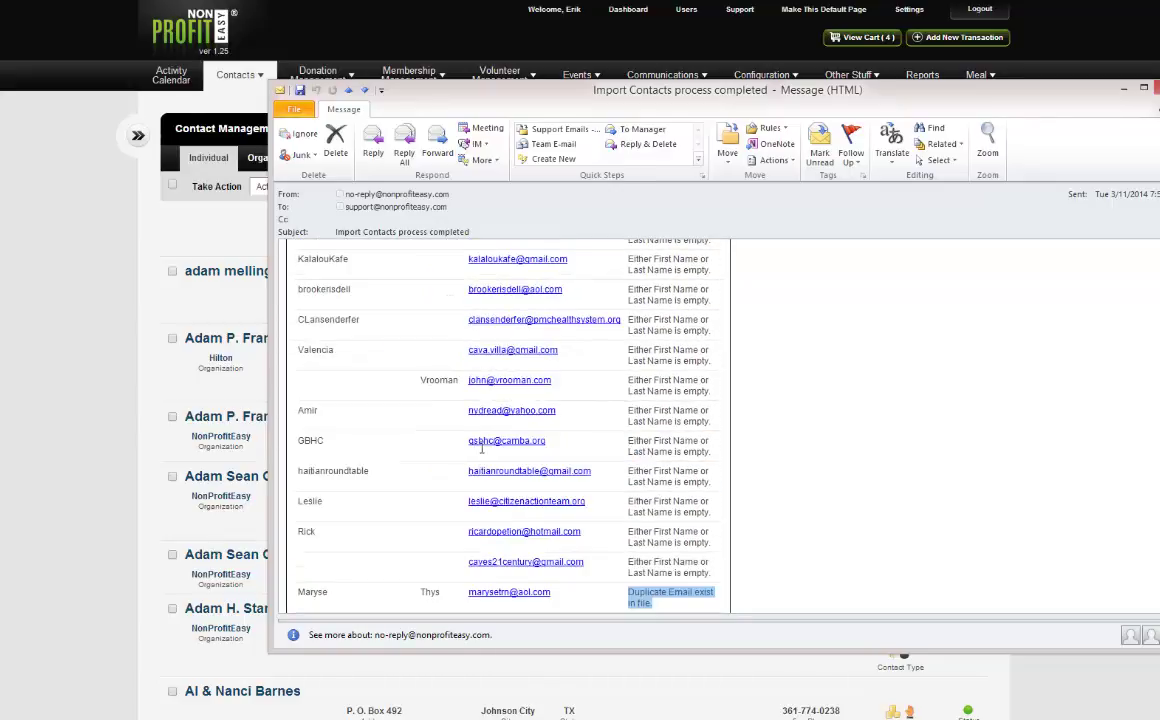
pyautogui.scroll(-1, 622, 481)
pyautogui.scroll(9, 684, 436)
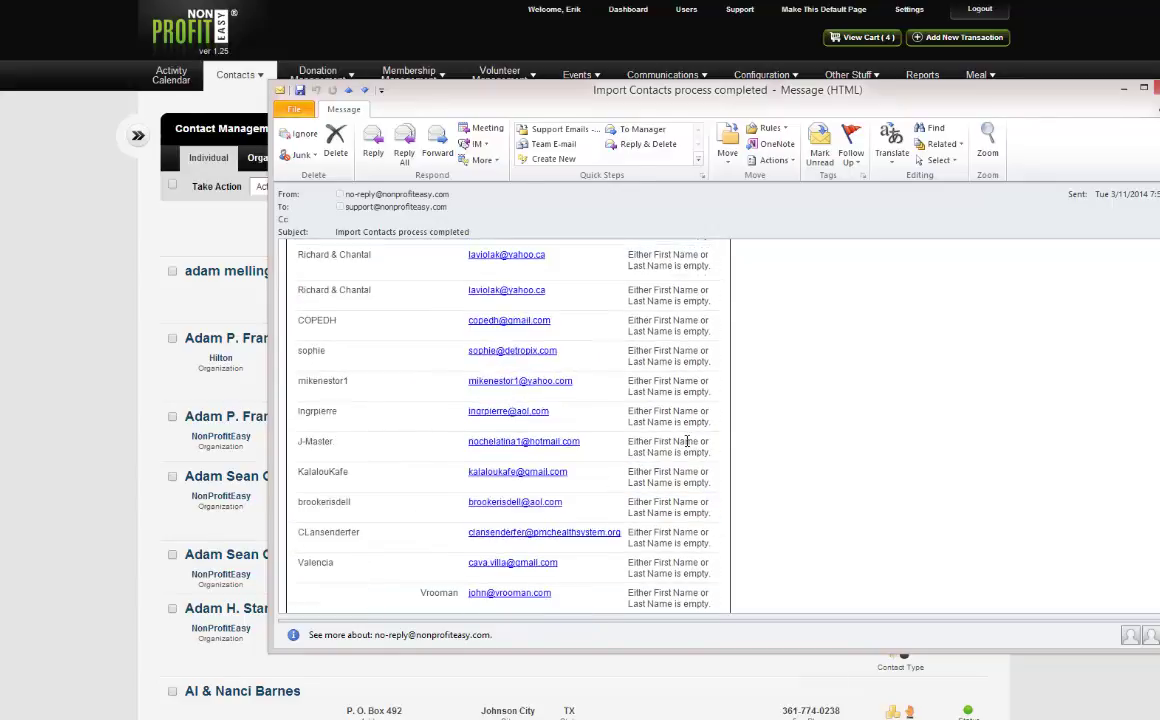
pyautogui.scroll(-5, 684, 436)
pyautogui.scroll(6, 672, 432)
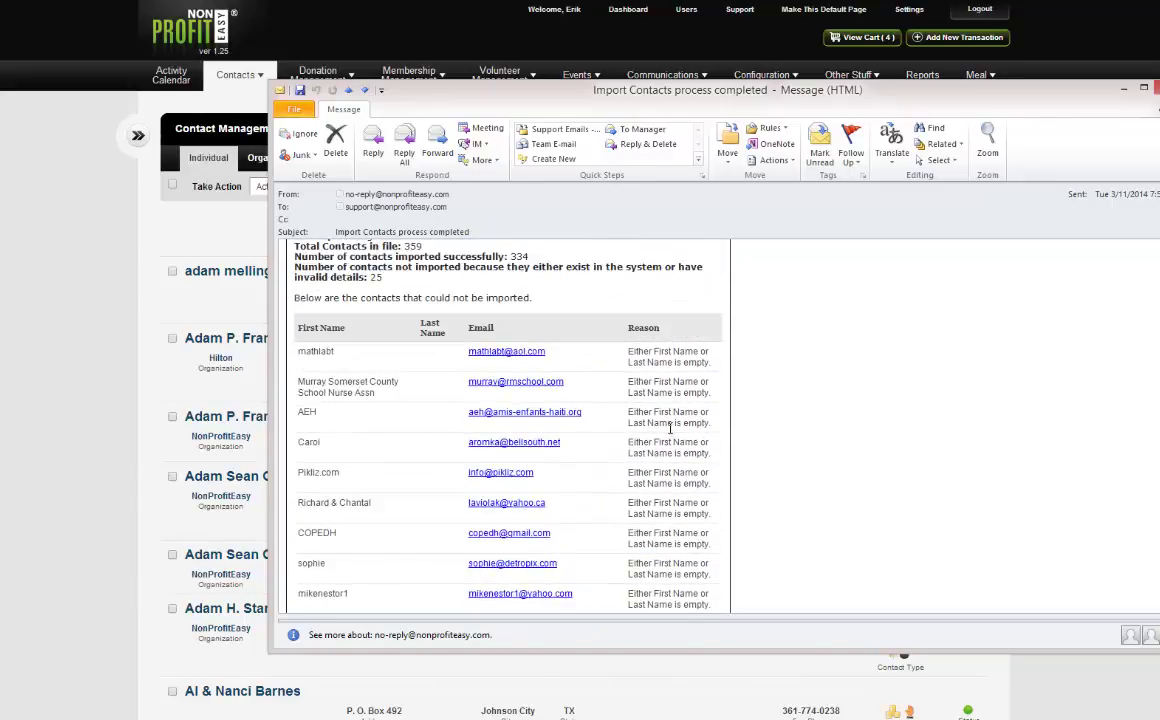
pyautogui.scroll(-10, 667, 427)
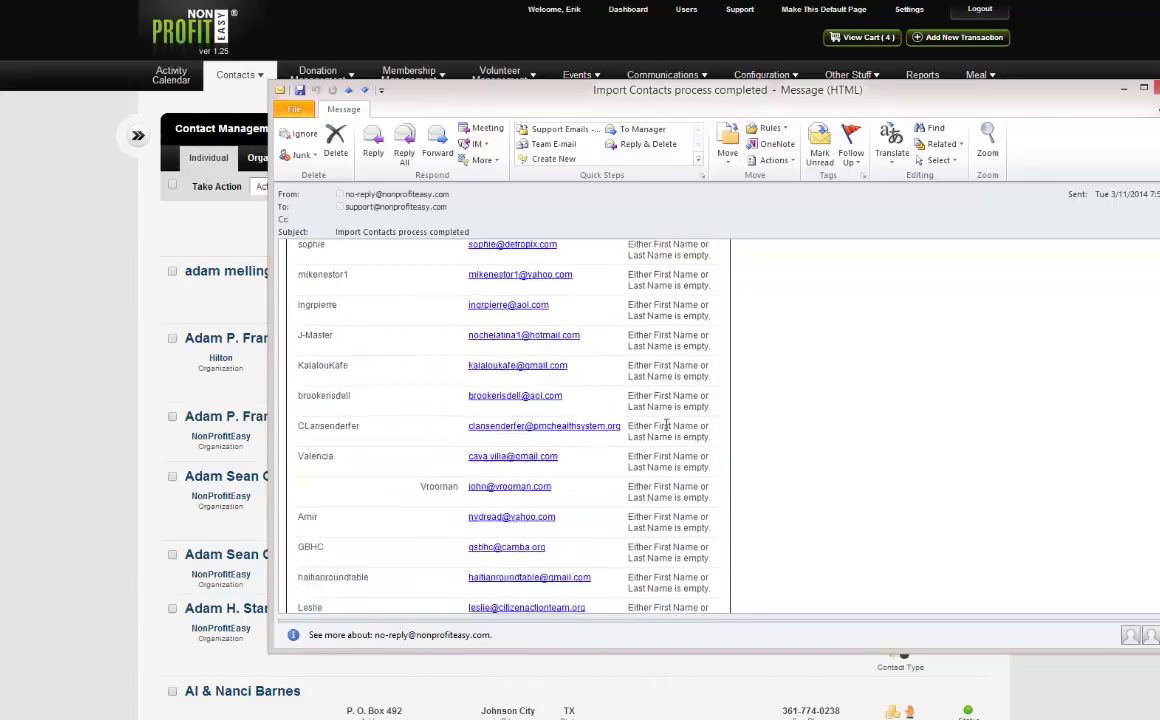
pyautogui.scroll(-1, 667, 423)
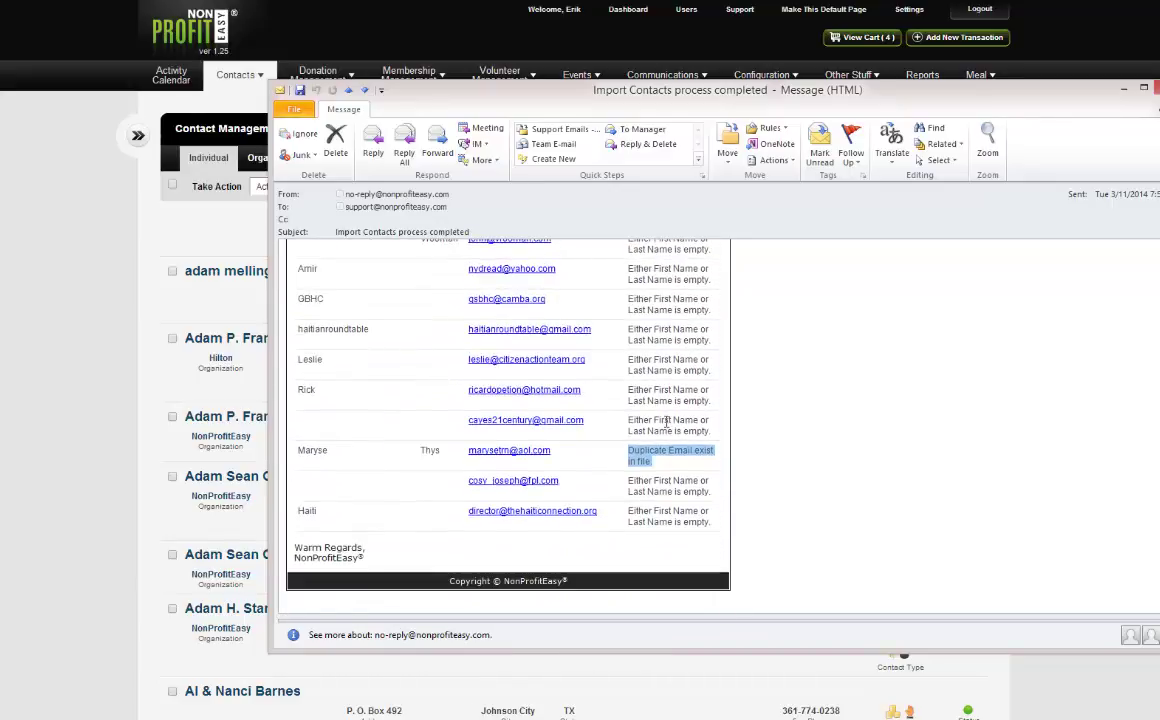
pyautogui.scroll(10, 666, 421)
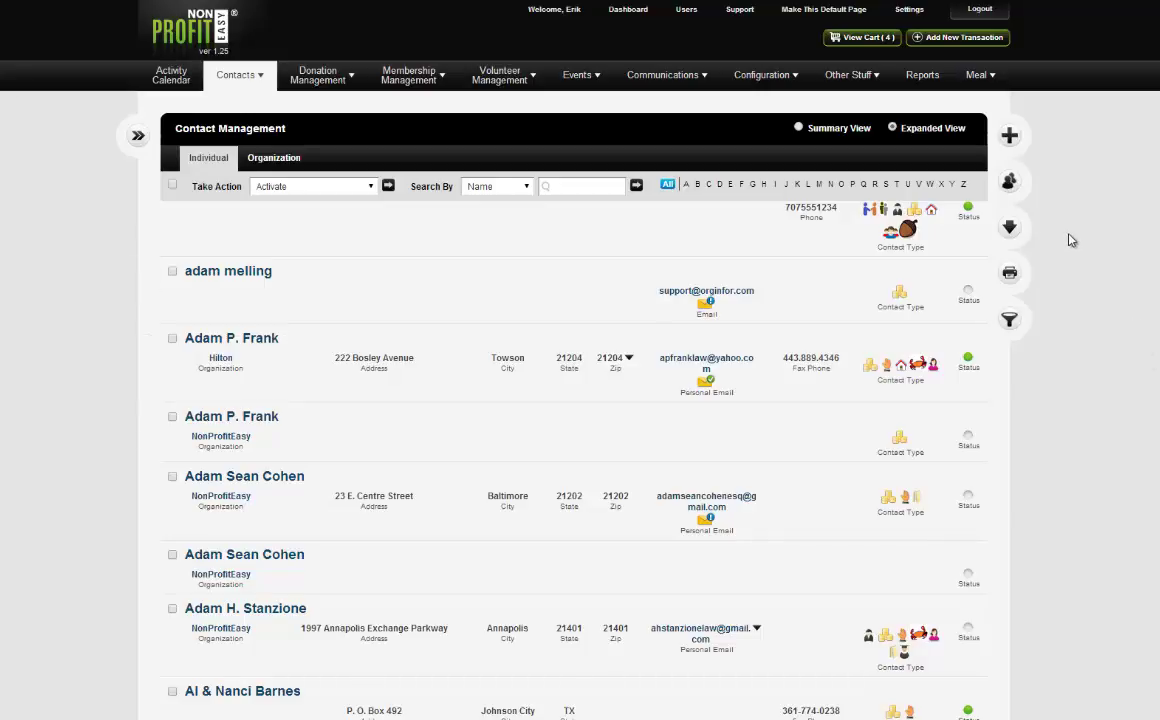
# Scroll the individual contacts list back up to its first entry.
pyautogui.scroll(5, 1070, 240)
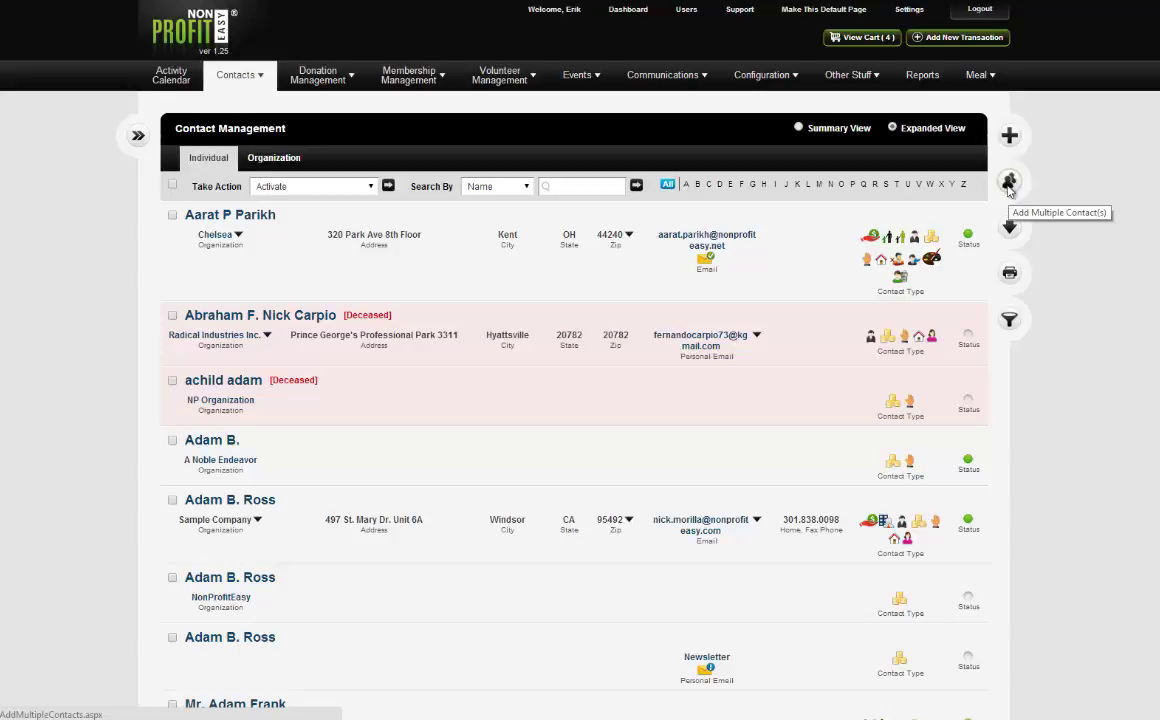
# Open the Add Multiple Contacts form from the right-hand toolbar icon.
pyautogui.click(1008, 192)
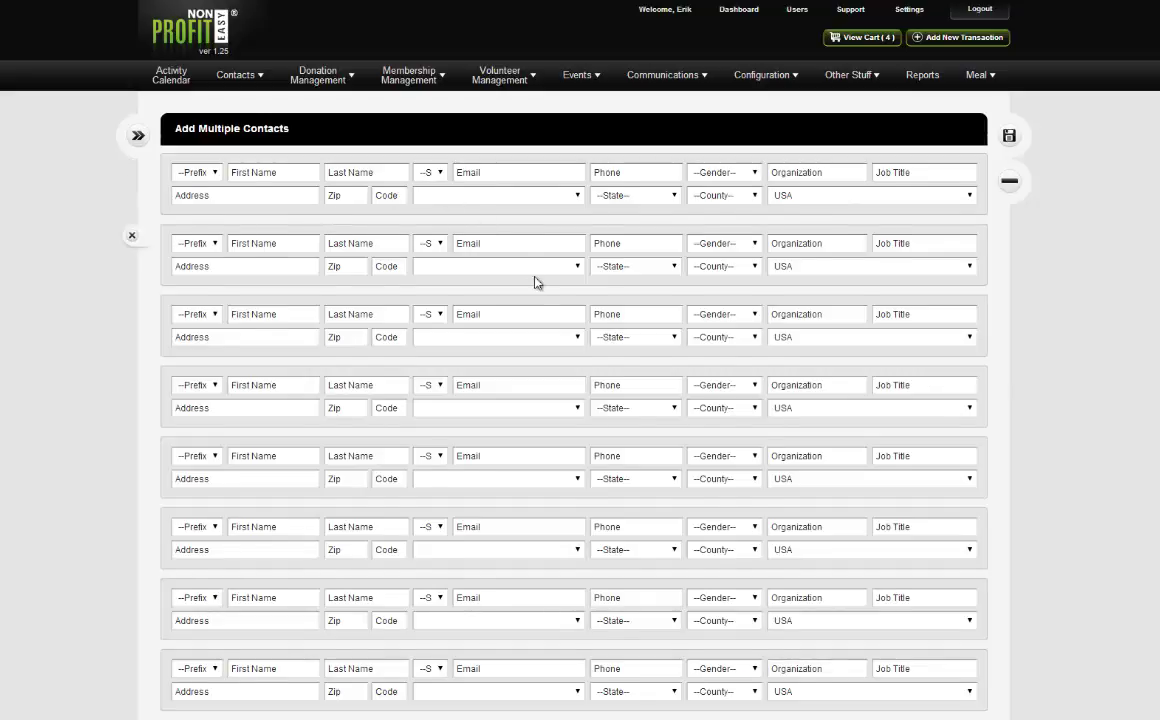
# Look over the blank Add Multiple Contacts form, then return to Contacts > Individuals.
pyautogui.scroll(-3, 554, 484)
pyautogui.scroll(3, 531, 484)
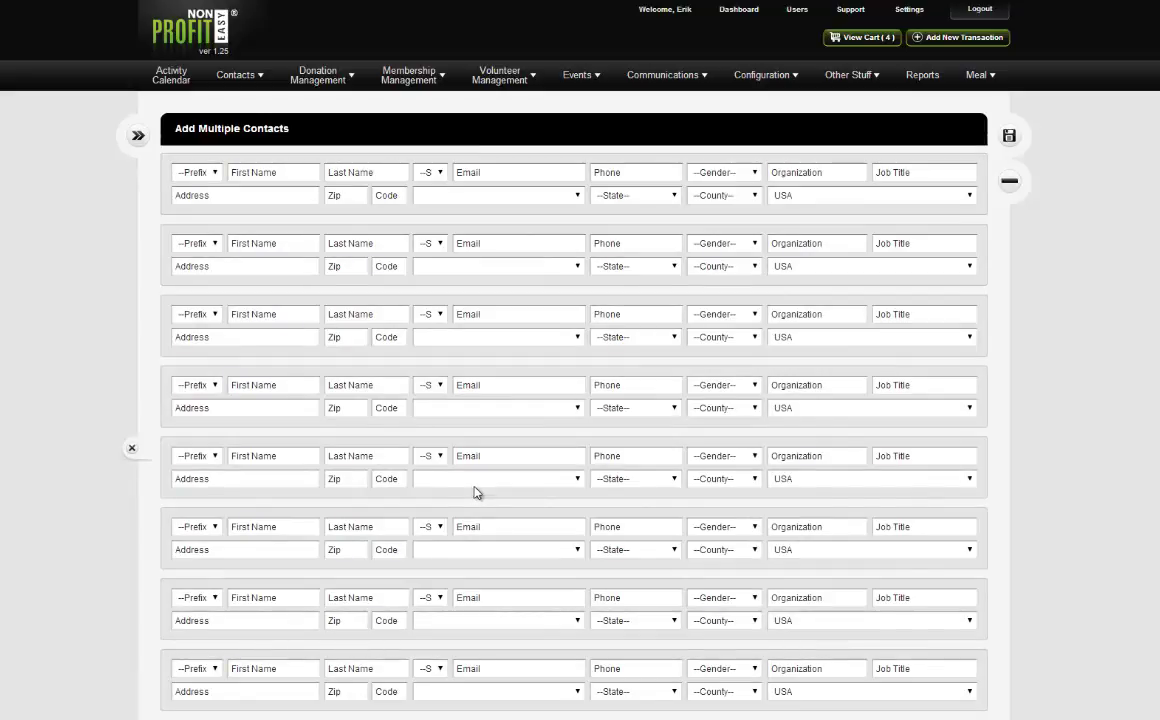
pyautogui.moveTo(235, 80)
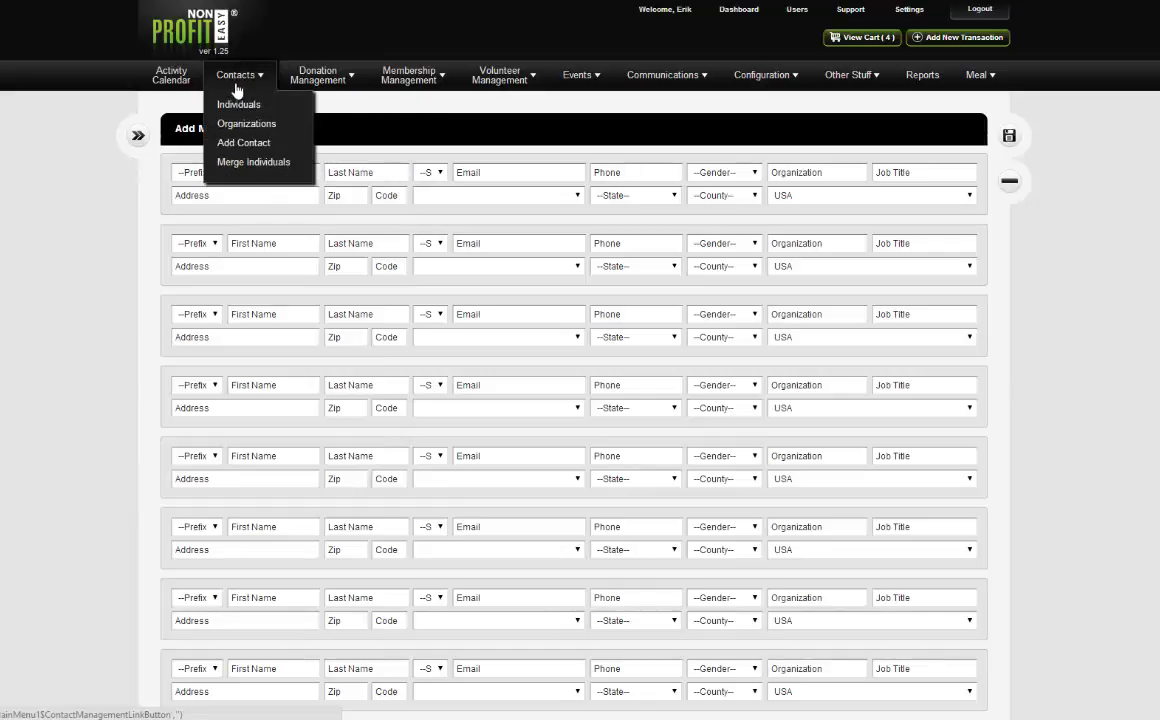
pyautogui.click(241, 107)
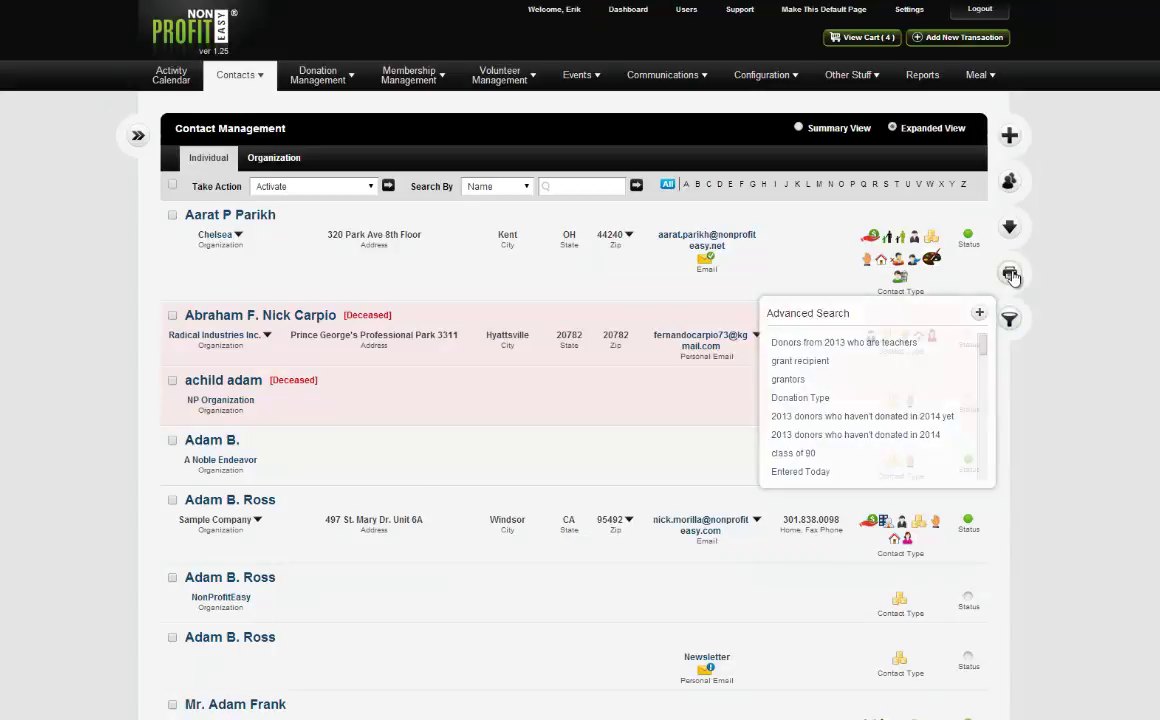
# Open an empty Advanced Contact Search dialog from the contact list's search icon.
pyautogui.moveTo(1013, 318)
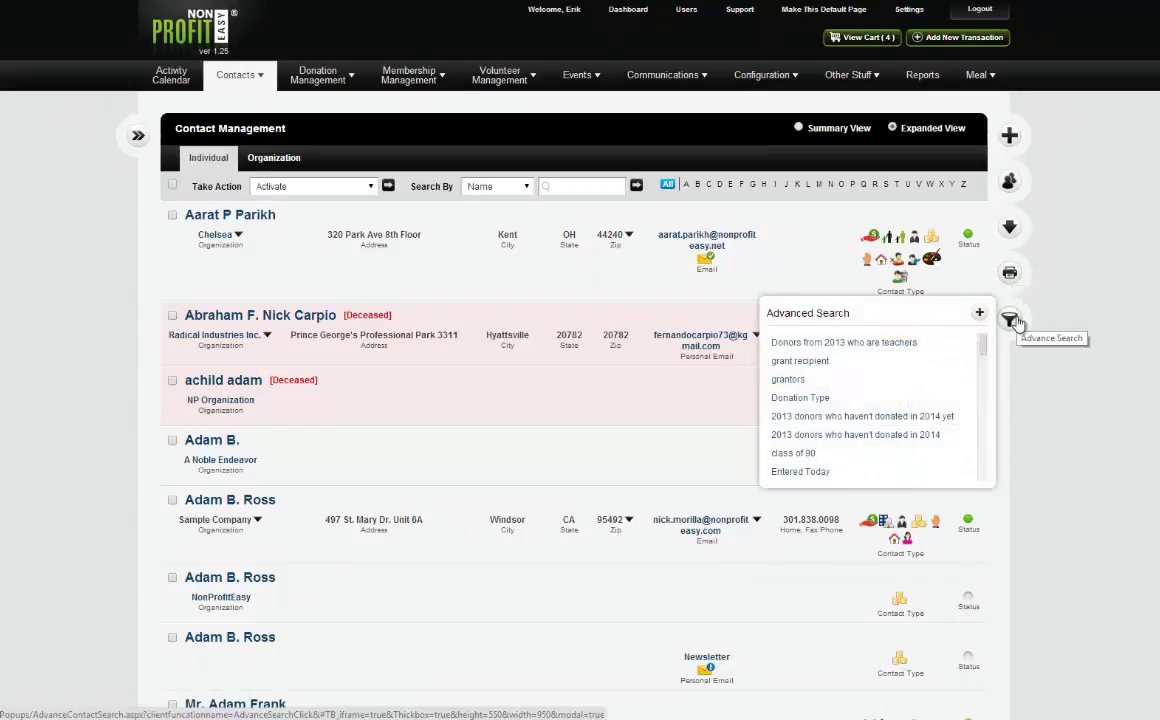
pyautogui.click(1012, 319)
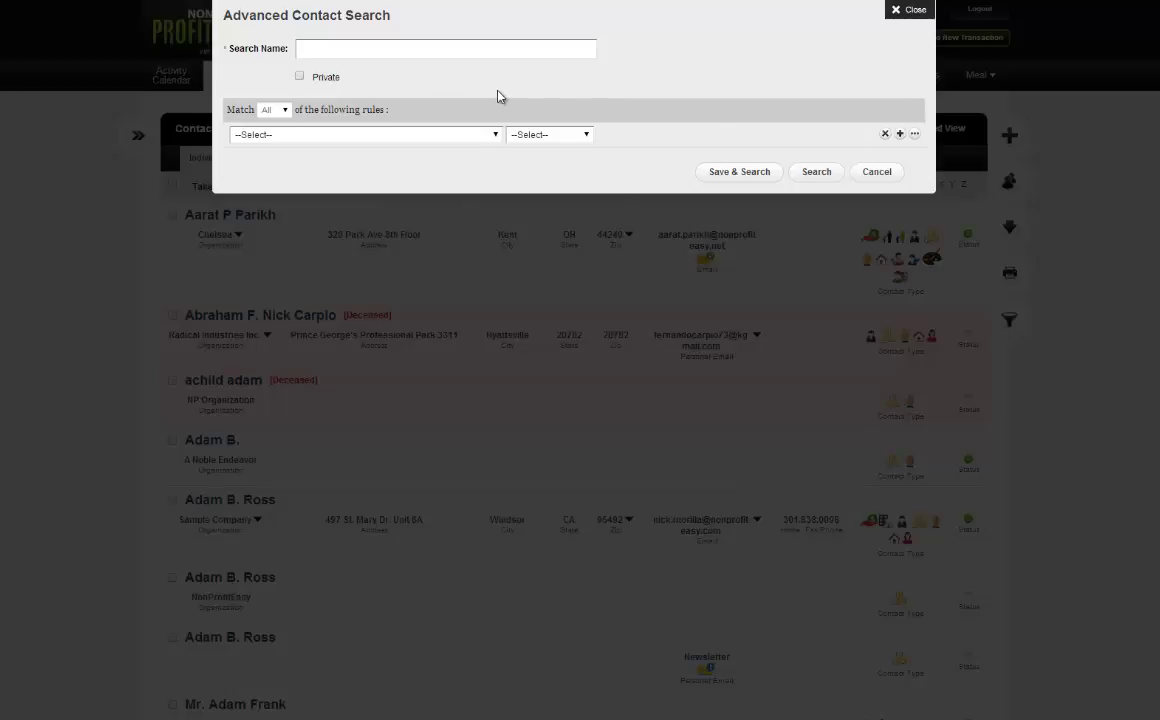
# Add a first rule, Street Address Is Not Empty, keeping Match All rules.
pyautogui.click(402, 50)
pyautogui.click(379, 138)
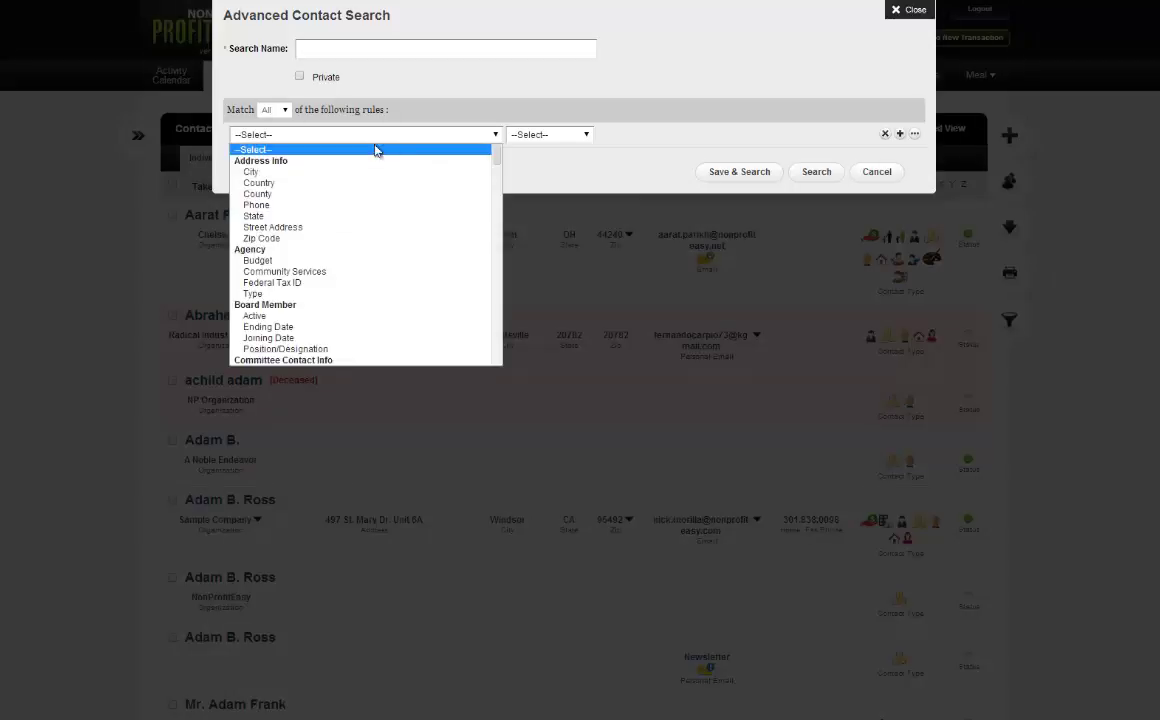
pyautogui.scroll(-15, 365, 274)
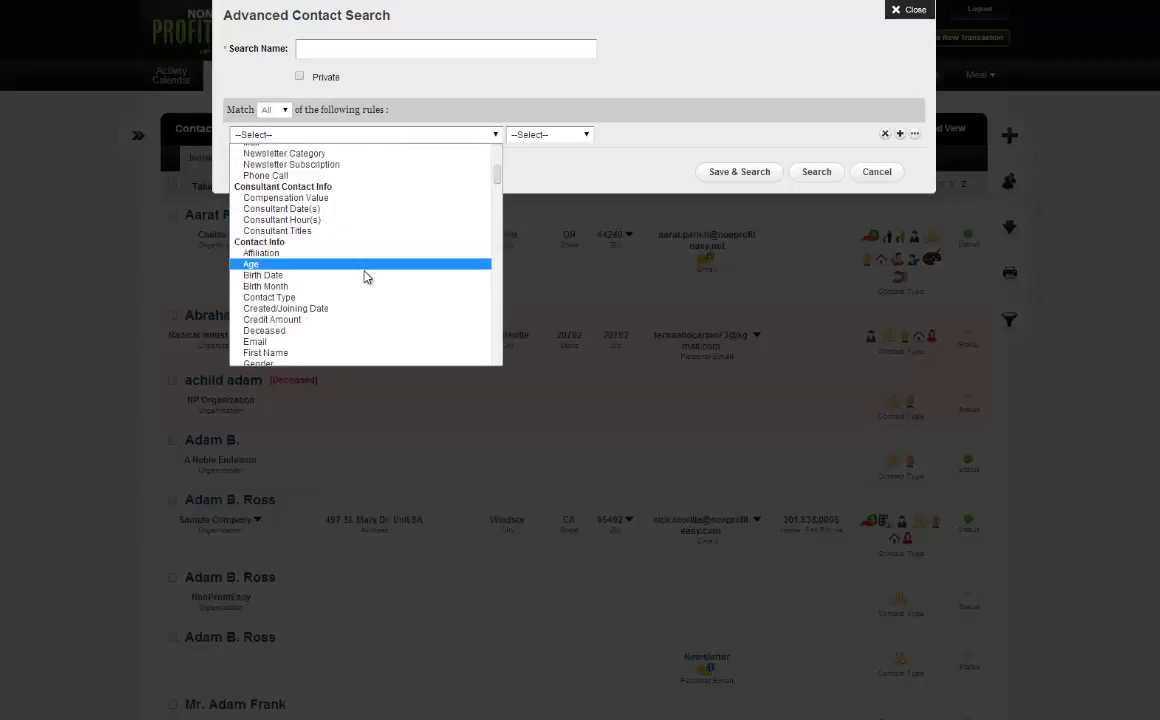
pyautogui.scroll(-5, 368, 330)
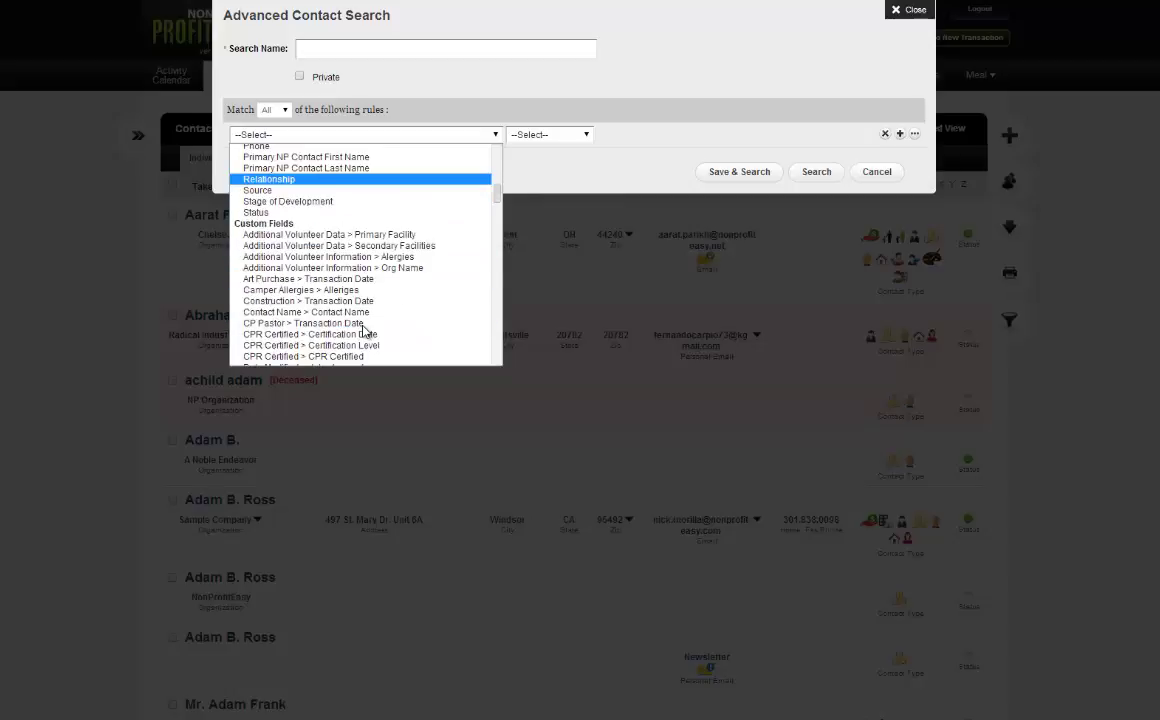
pyautogui.scroll(20, 365, 326)
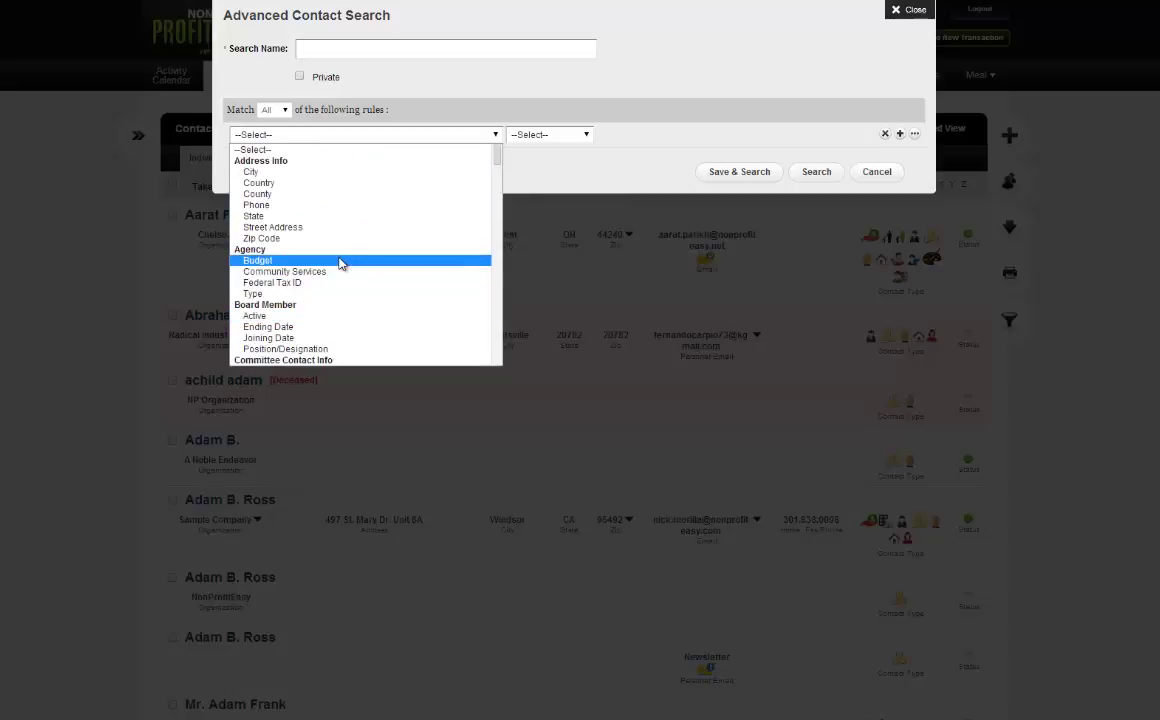
pyautogui.click(272, 227)
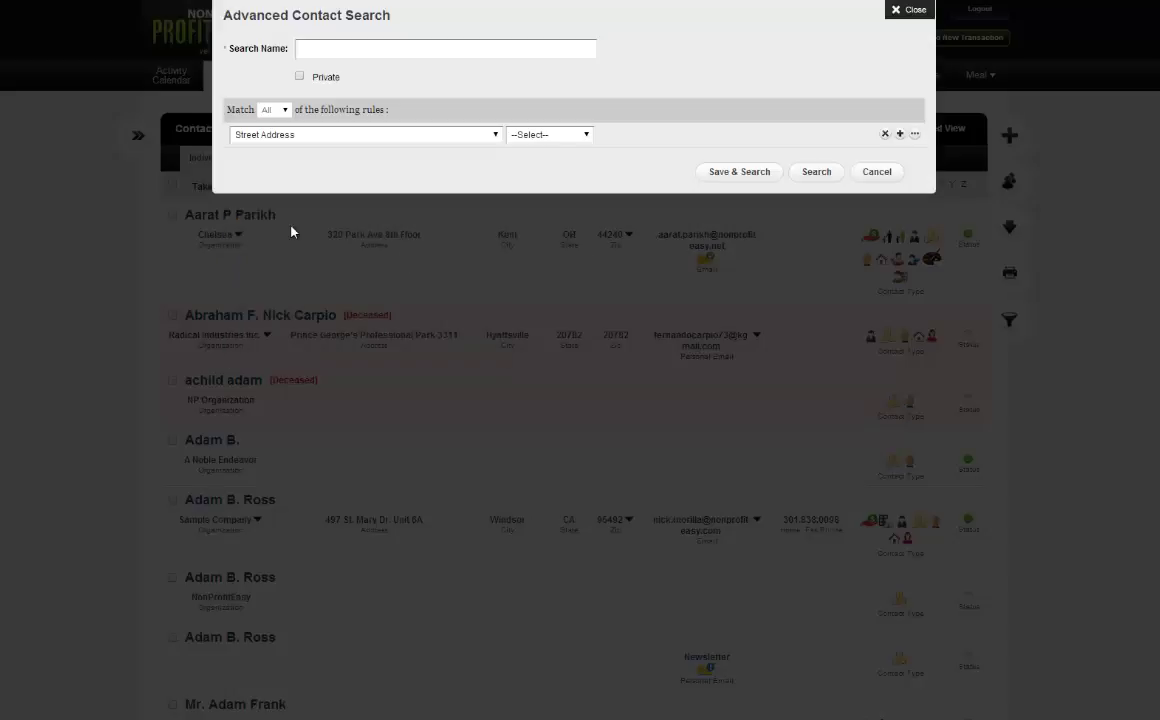
pyautogui.click(546, 140)
pyautogui.click(546, 239)
pyautogui.click(268, 110)
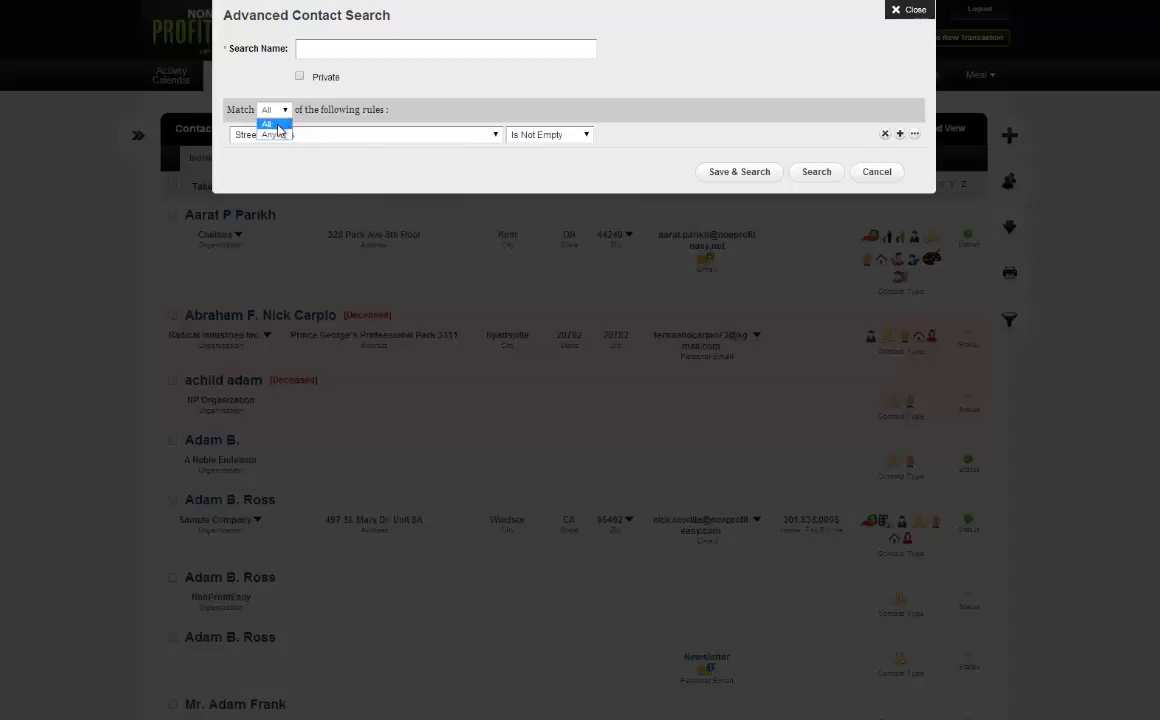
pyautogui.click(396, 111)
# Add a second rule requiring Email Is Not Empty.
pyautogui.click(828, 174)
pyautogui.click(262, 159)
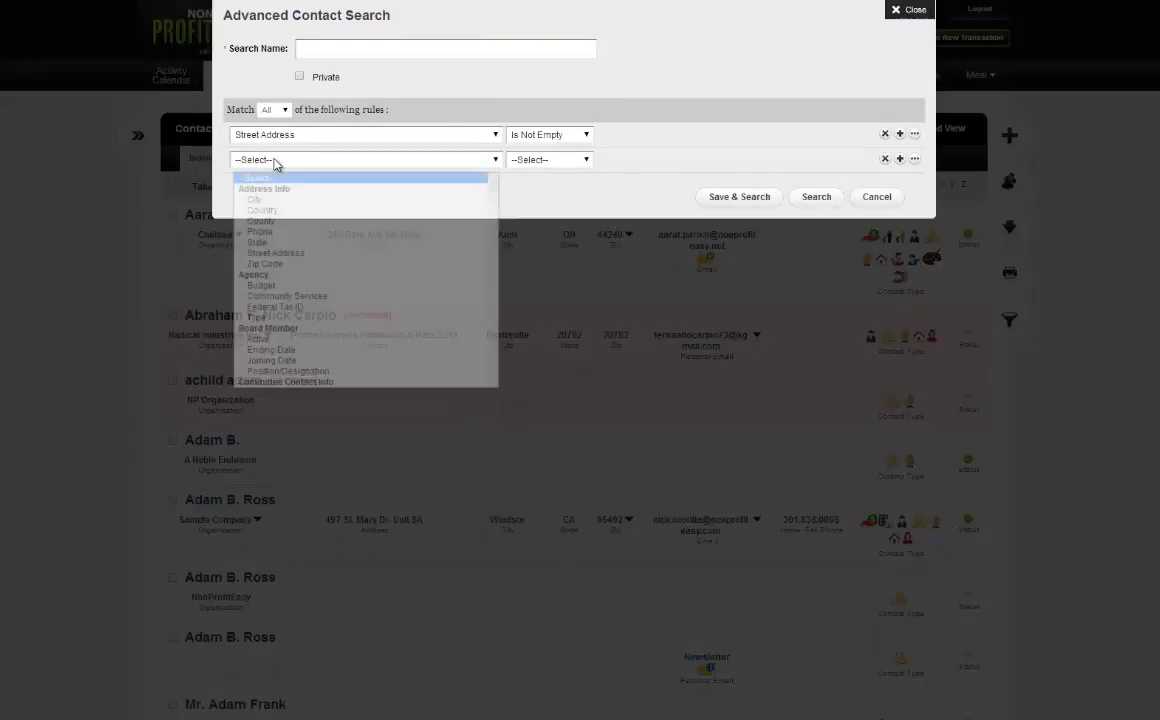
pyautogui.scroll(-5, 312, 207)
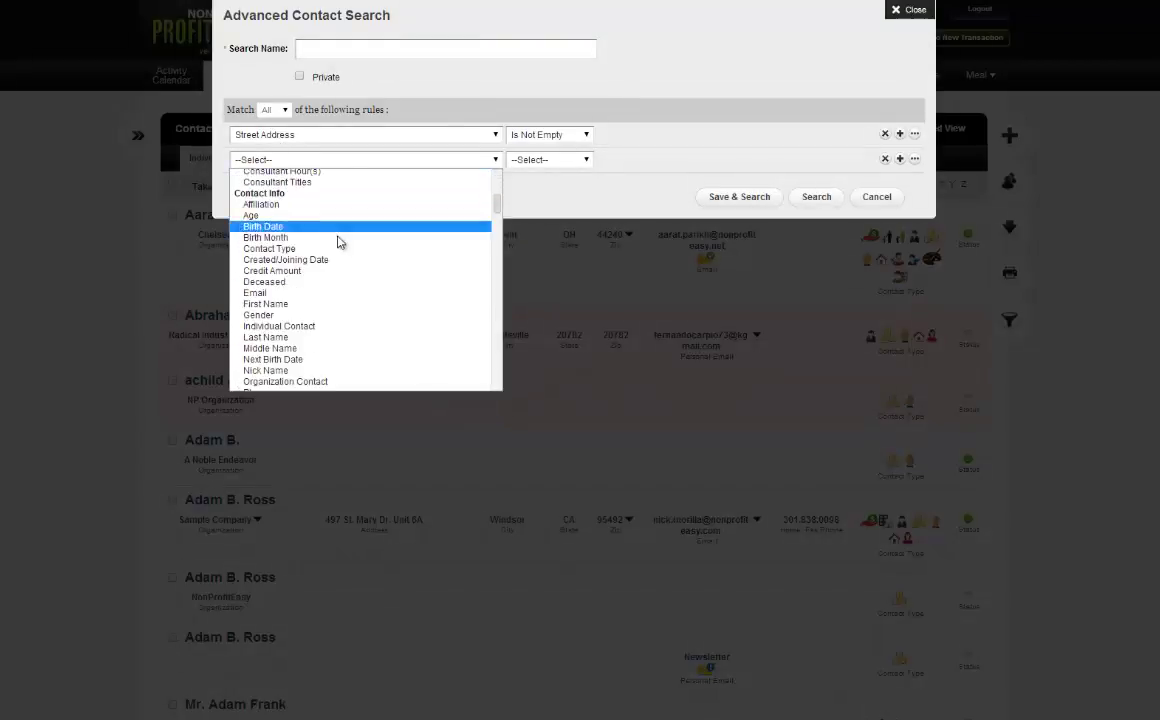
pyautogui.click(256, 292)
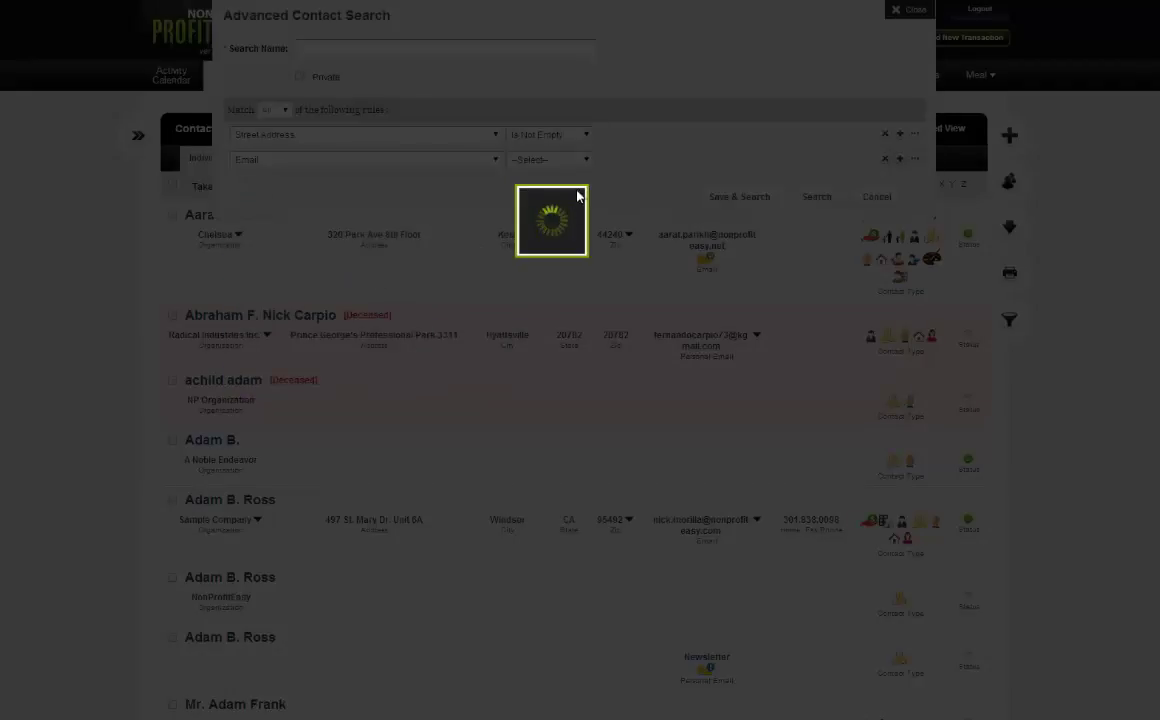
pyautogui.click(560, 162)
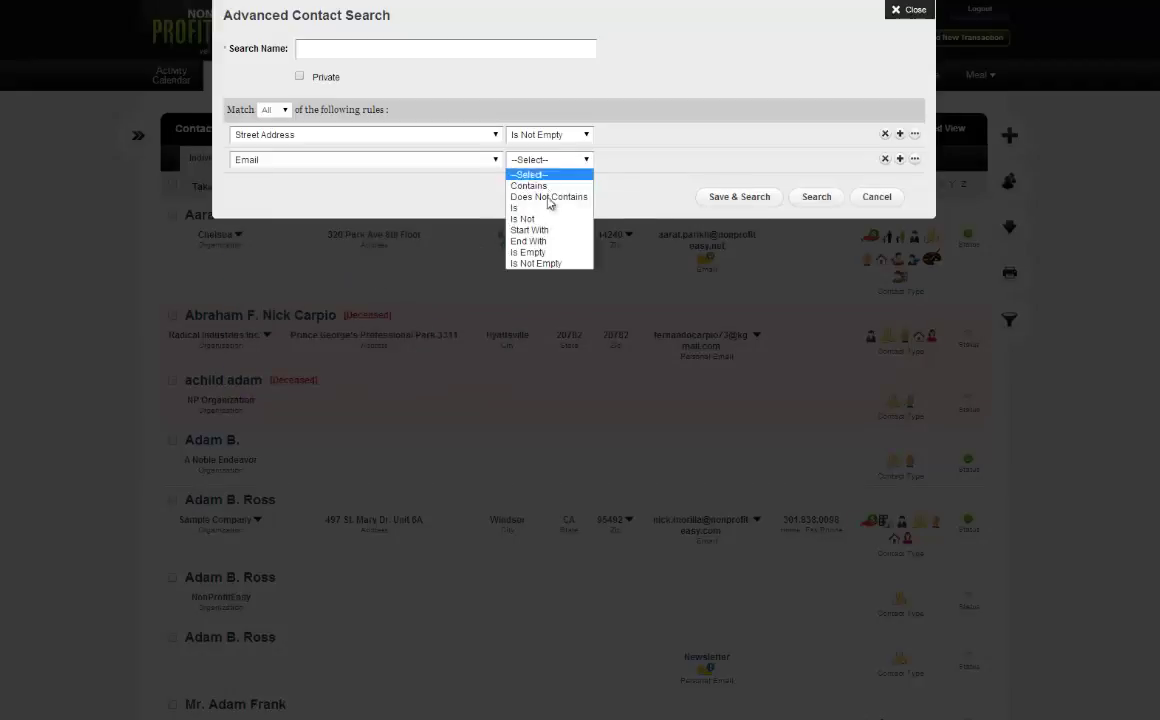
pyautogui.click(531, 261)
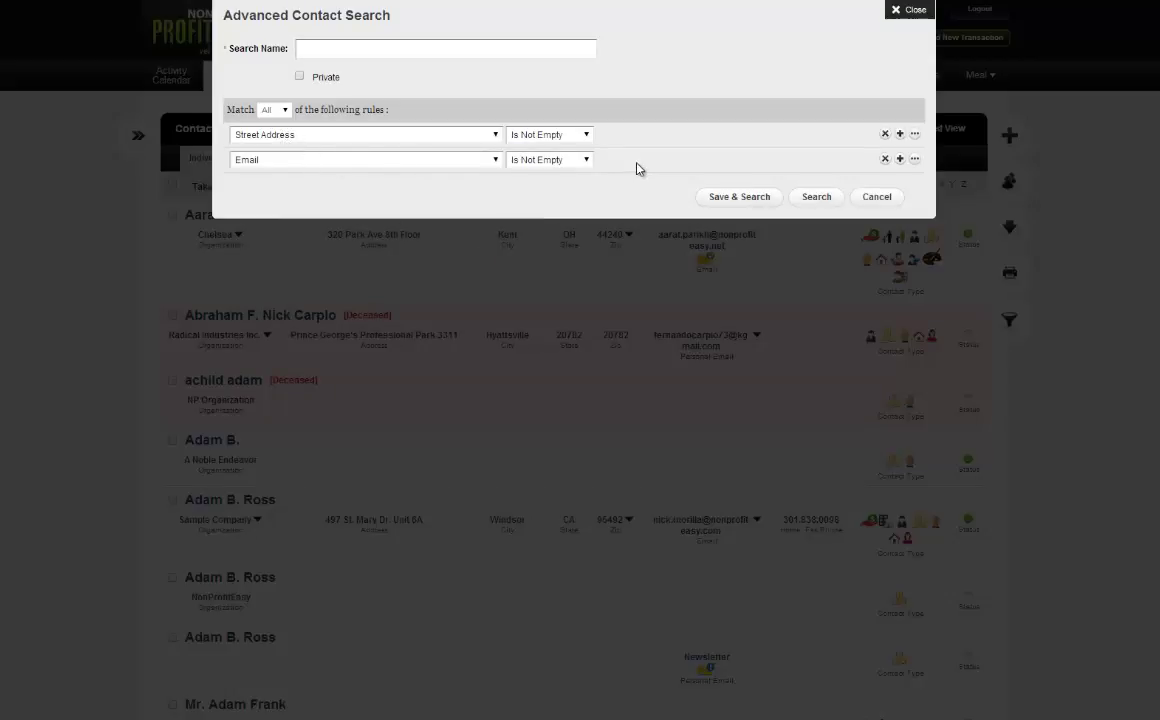
# Run the address-and-email search and browse the 486 matching contacts.
pyautogui.click(815, 198)
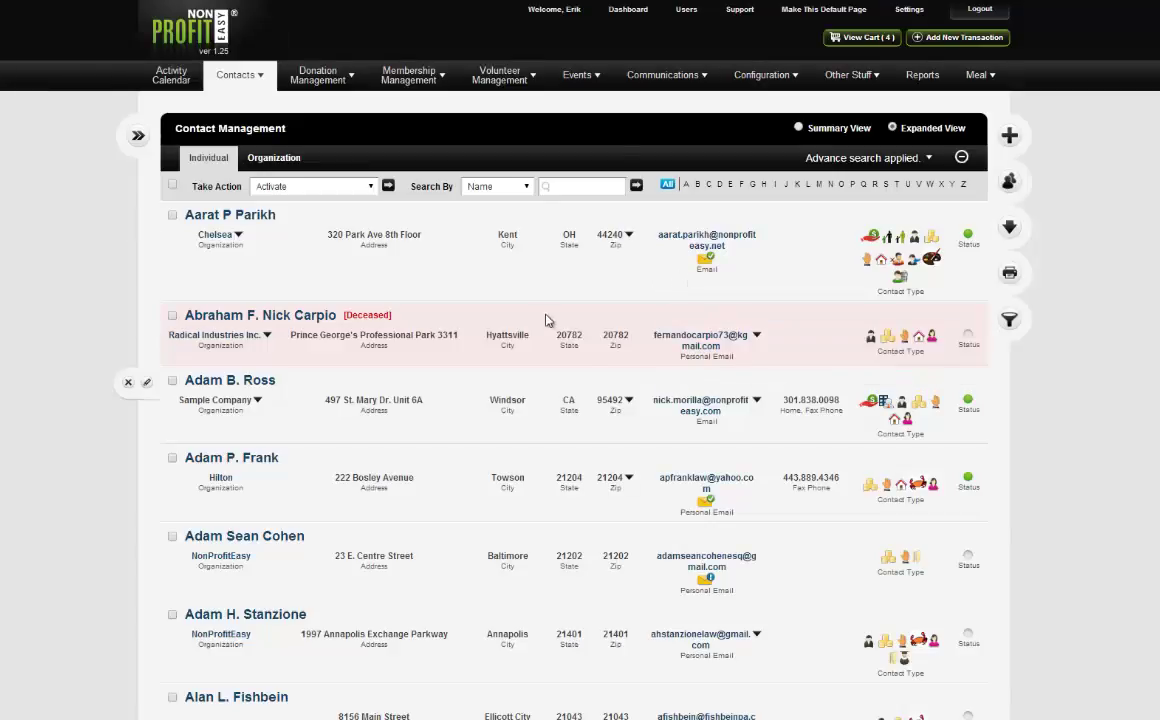
pyautogui.scroll(-5, 590, 290)
pyautogui.scroll(-20, 640, 365)
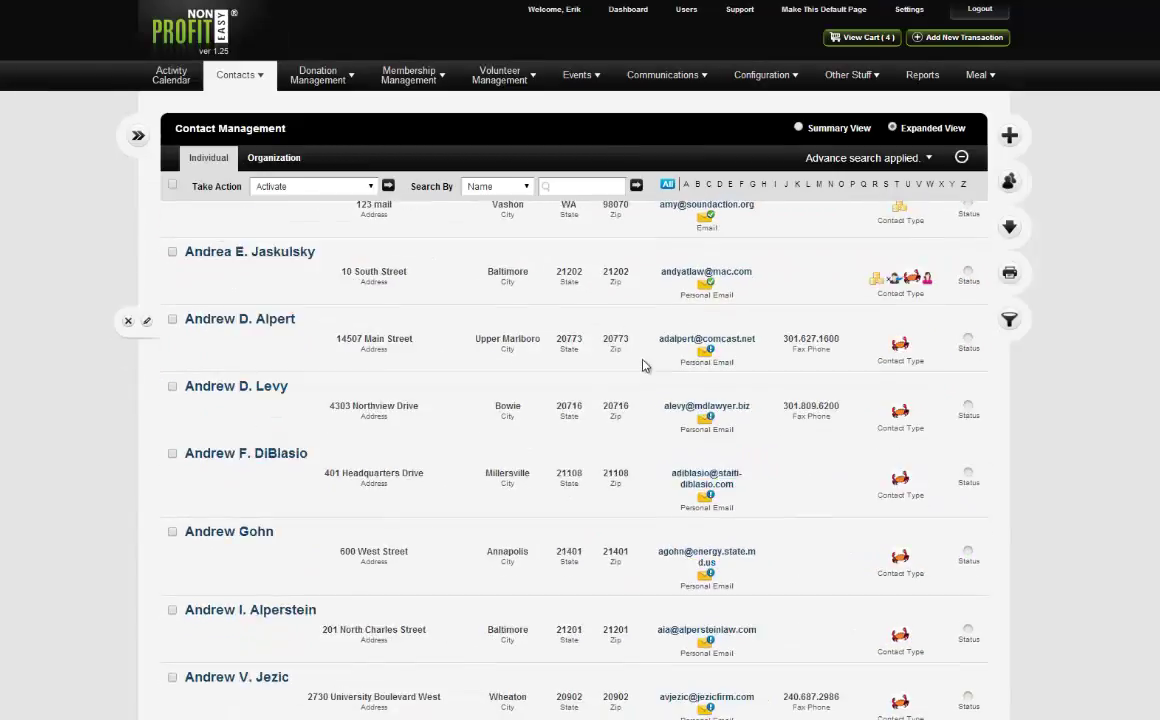
pyautogui.scroll(-1, 640, 376)
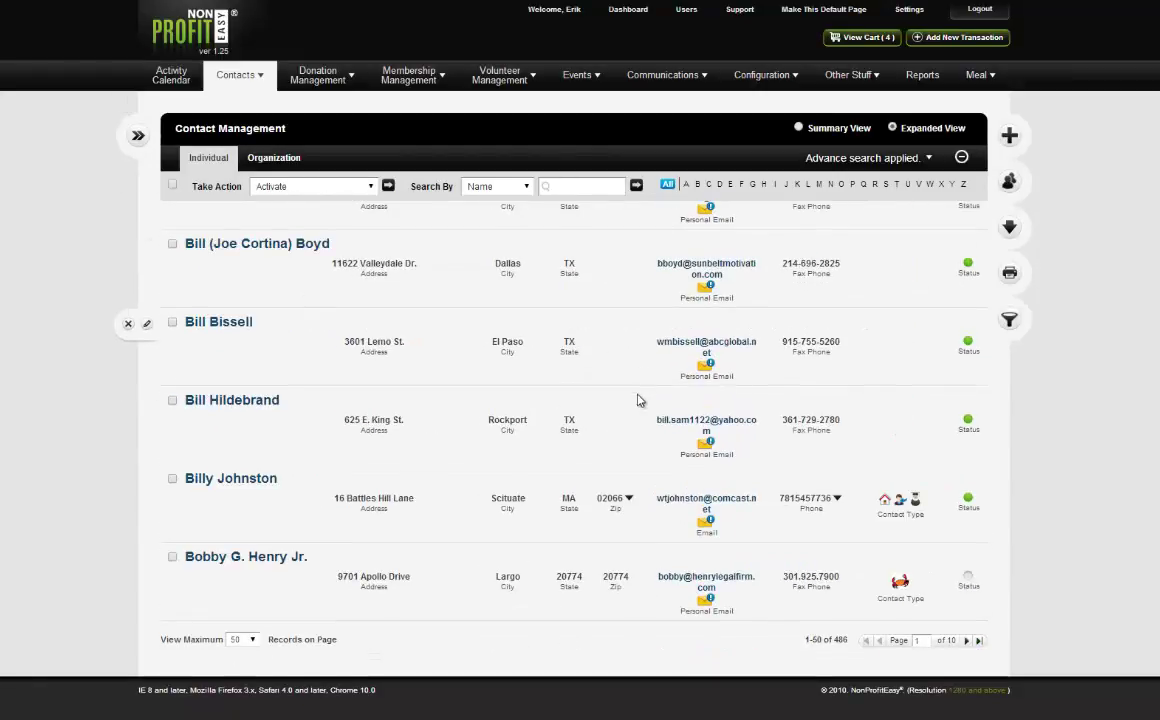
pyautogui.scroll(20, 1049, 505)
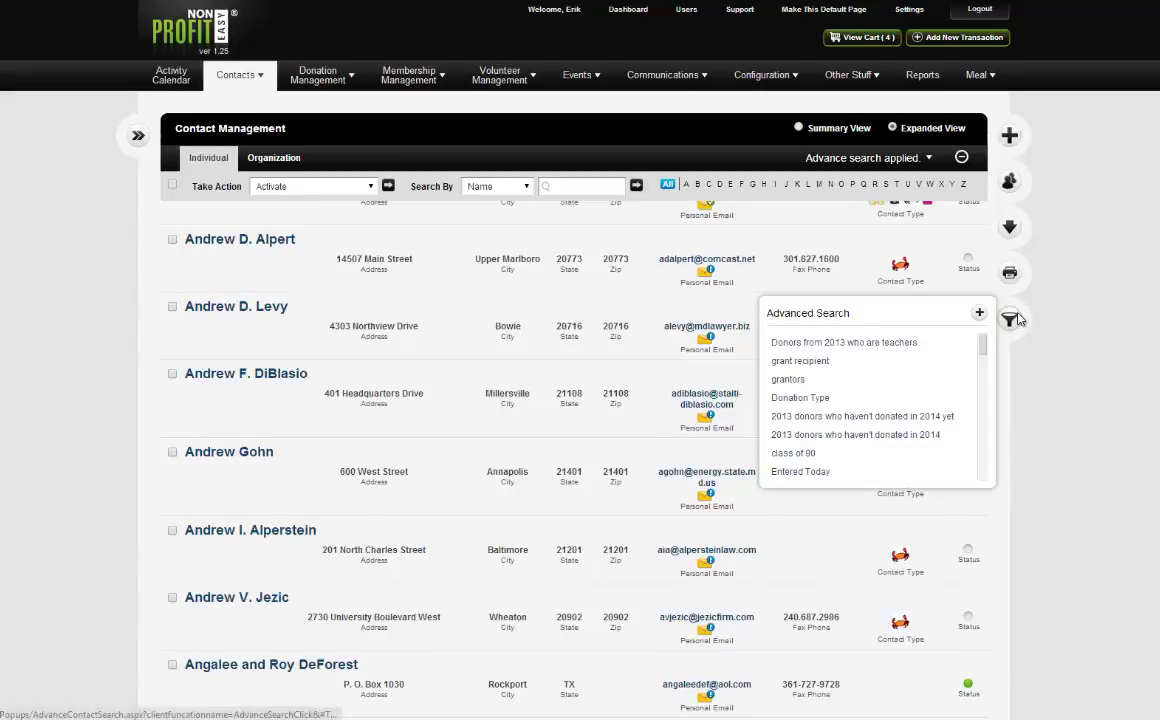
pyautogui.click(1020, 319)
# Build a Contact Type Is Donor rule and run the search.
pyautogui.click(342, 134)
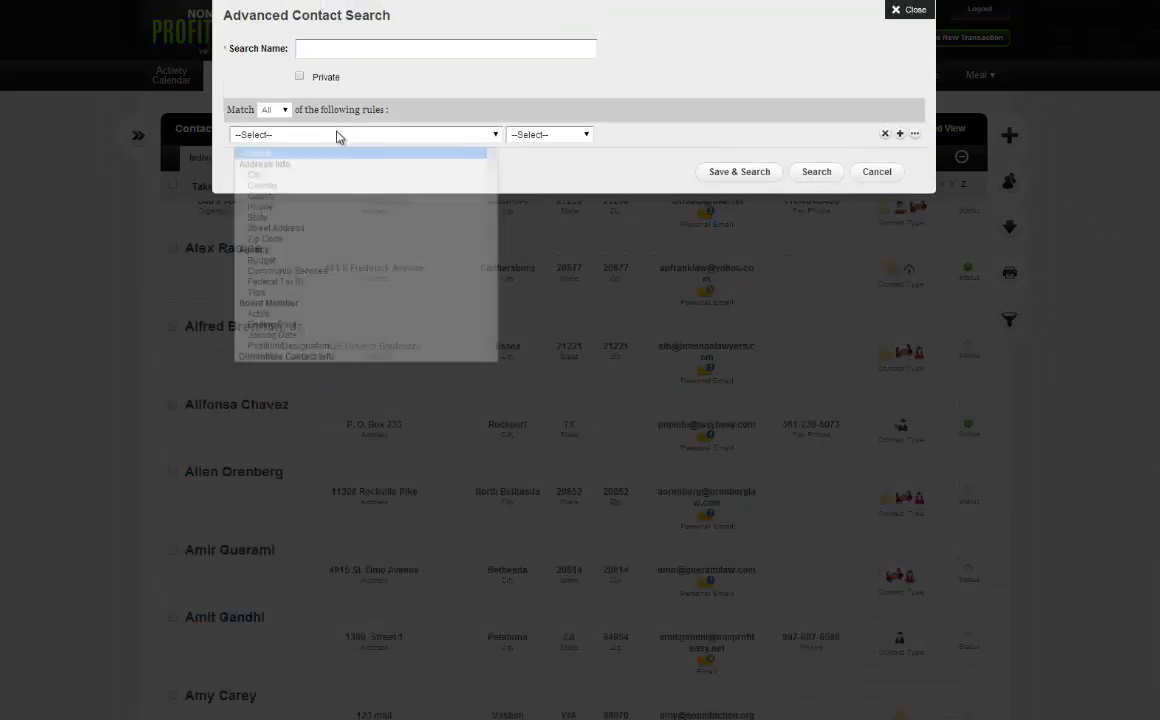
pyautogui.scroll(-10, 368, 215)
pyautogui.scroll(8, 365, 221)
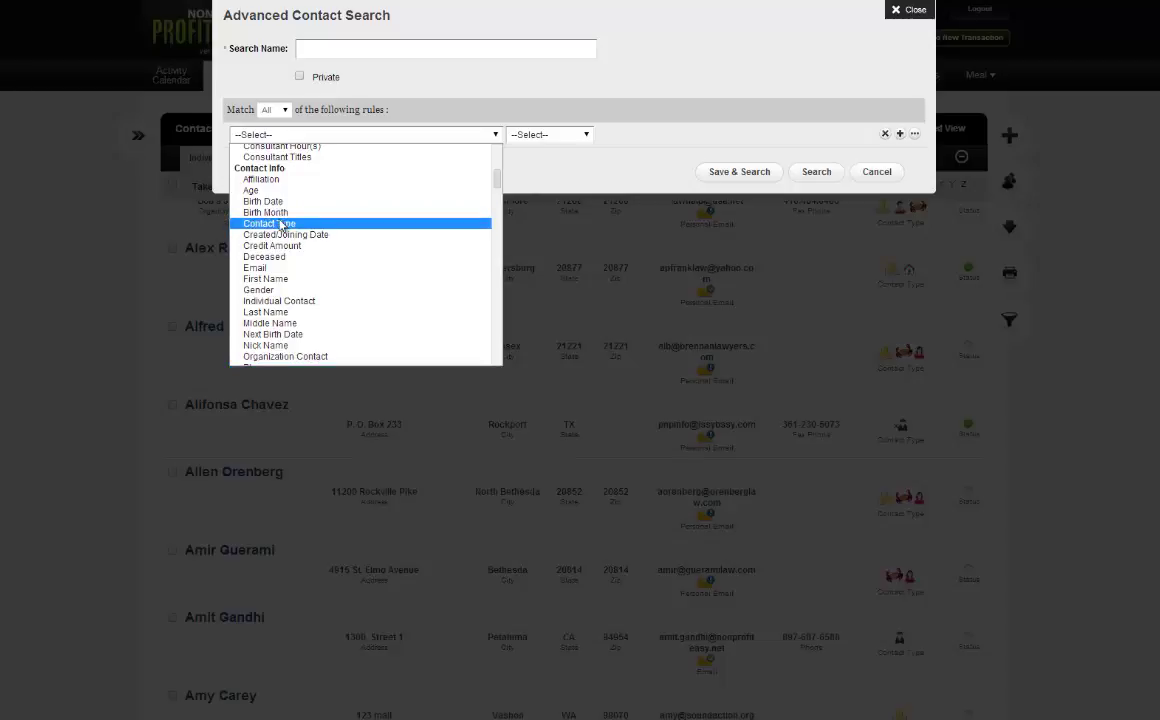
pyautogui.click(346, 229)
pyautogui.click(562, 137)
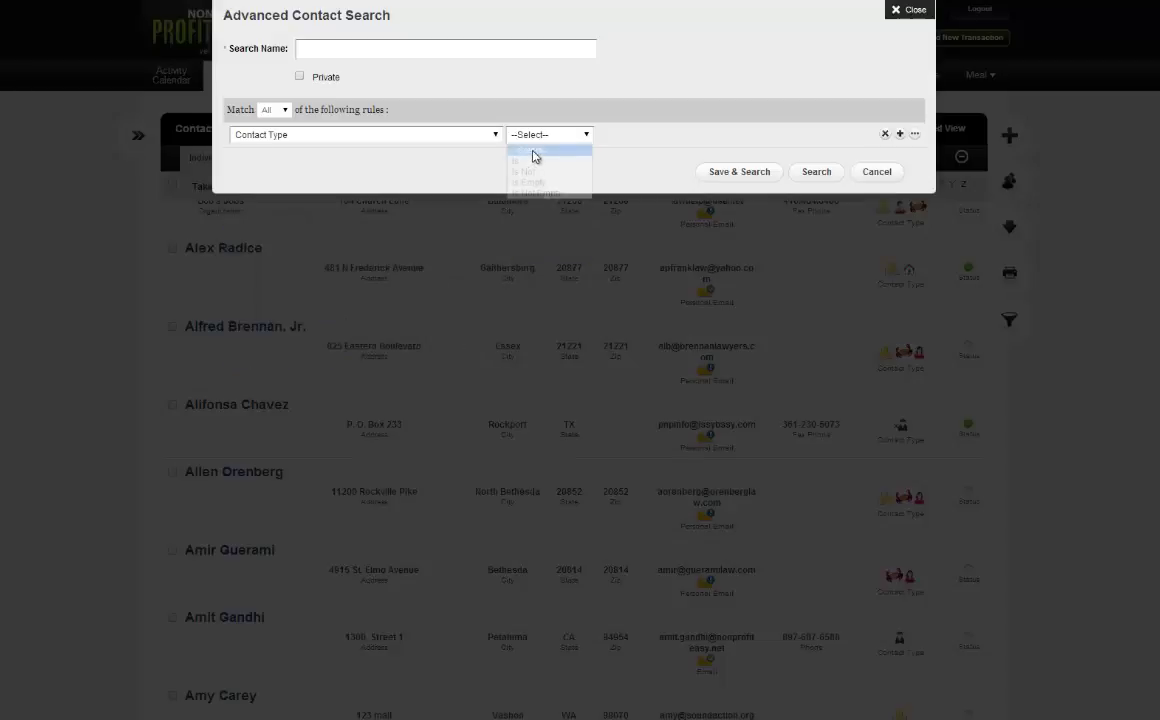
pyautogui.click(526, 159)
pyautogui.click(743, 135)
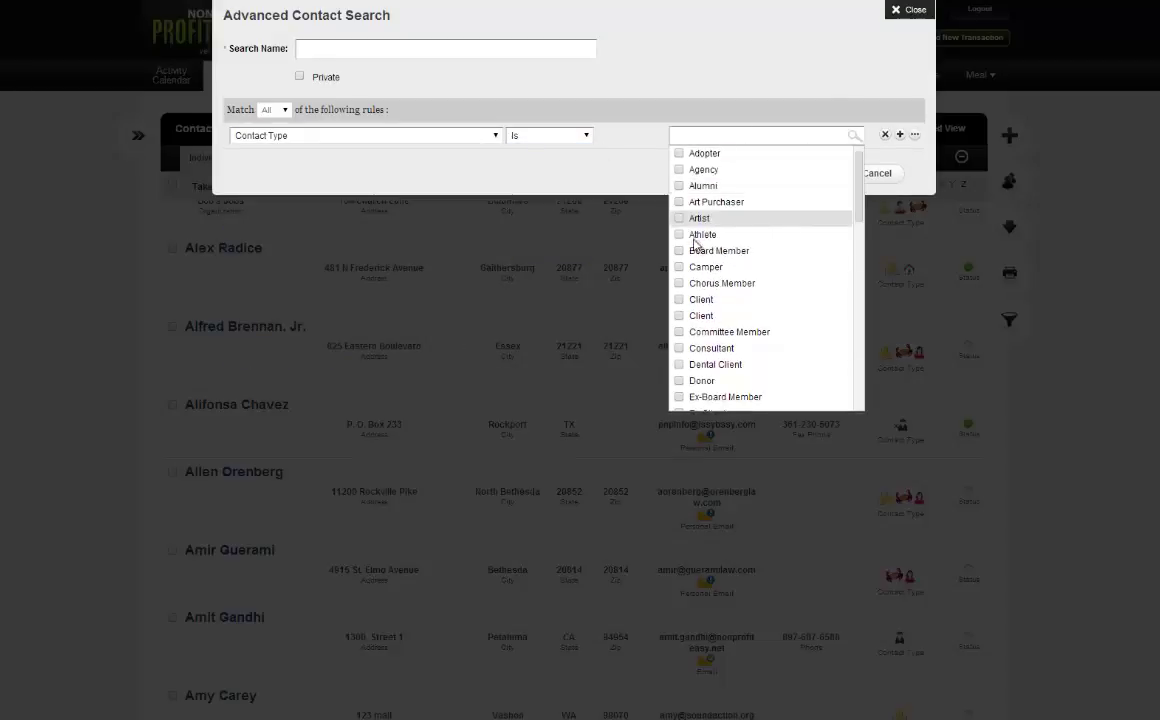
pyautogui.click(680, 381)
pyautogui.click(765, 109)
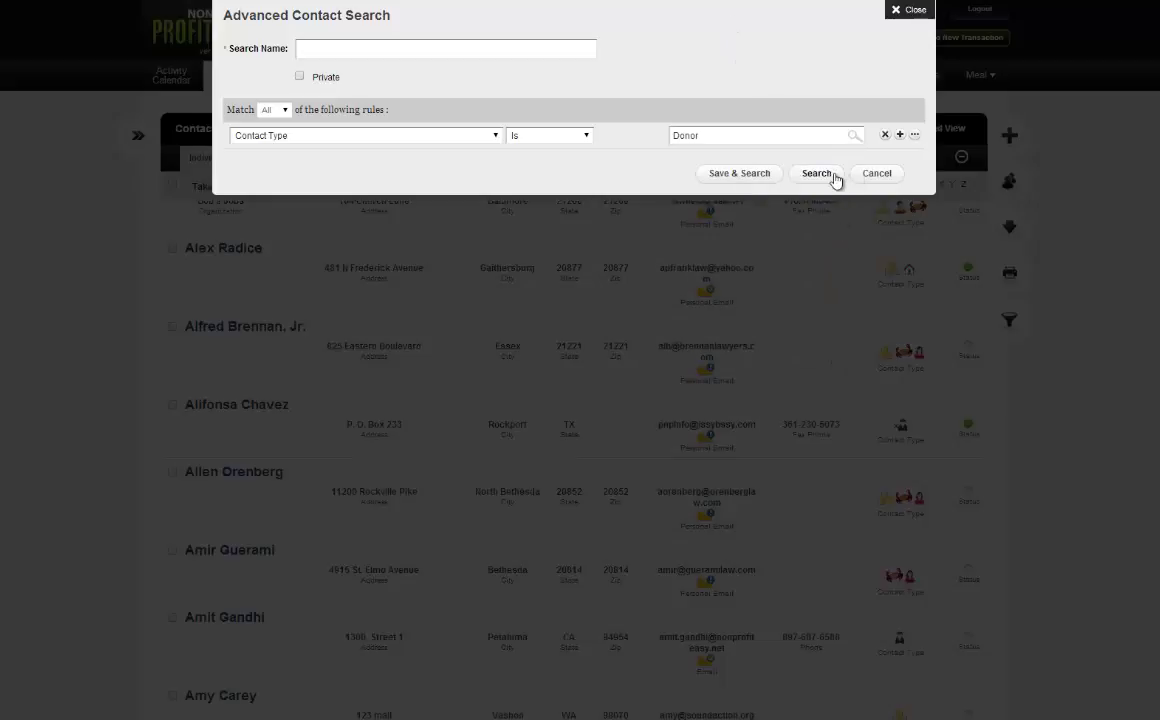
pyautogui.click(818, 173)
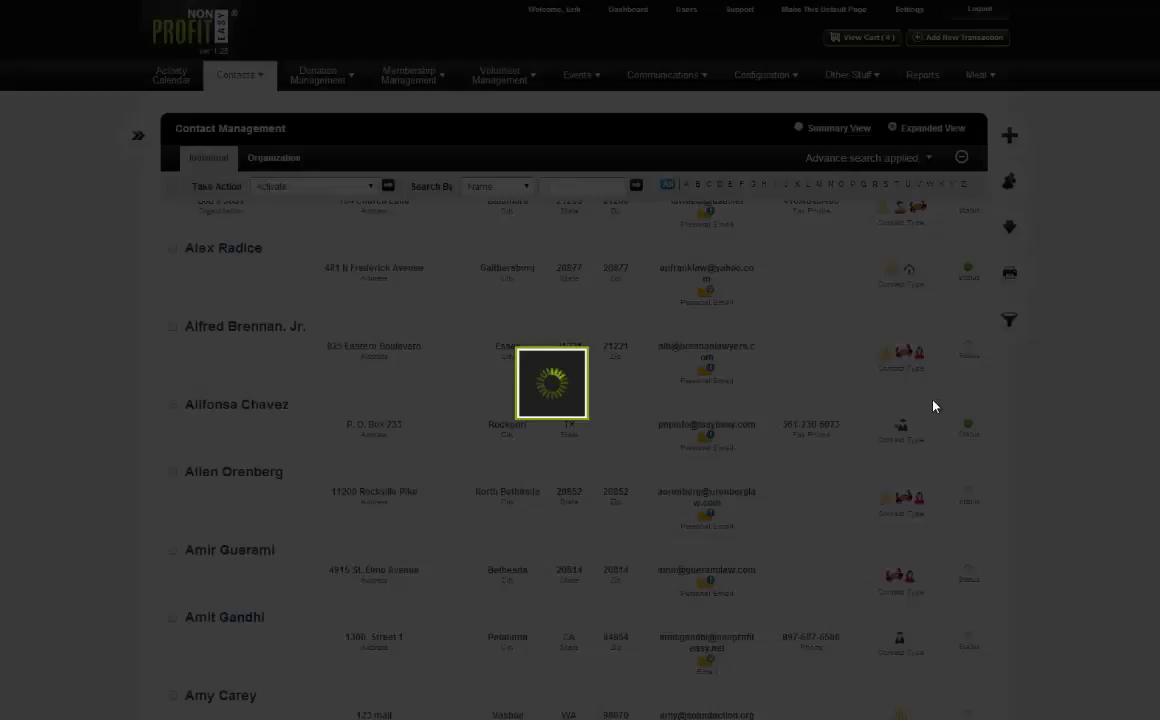
# Scroll through the 105 Donor search results to locate the contact to edit.
pyautogui.scroll(-15, 931, 408)
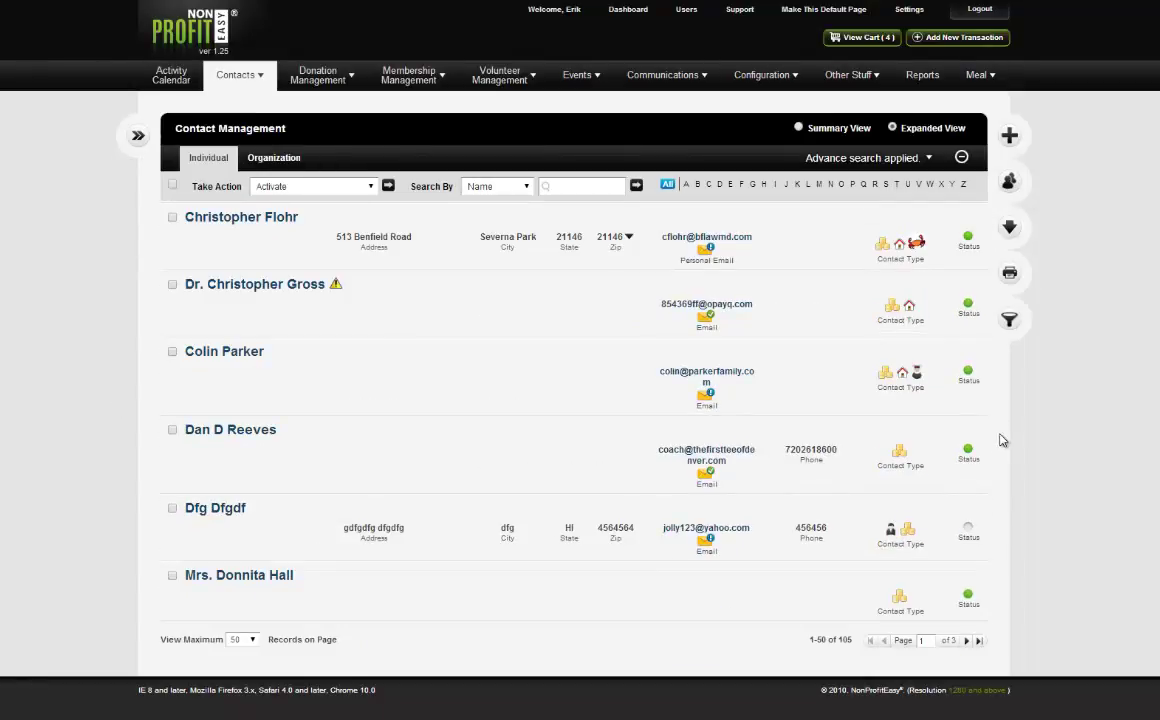
pyautogui.scroll(8, 1010, 444)
pyautogui.scroll(10, 1015, 440)
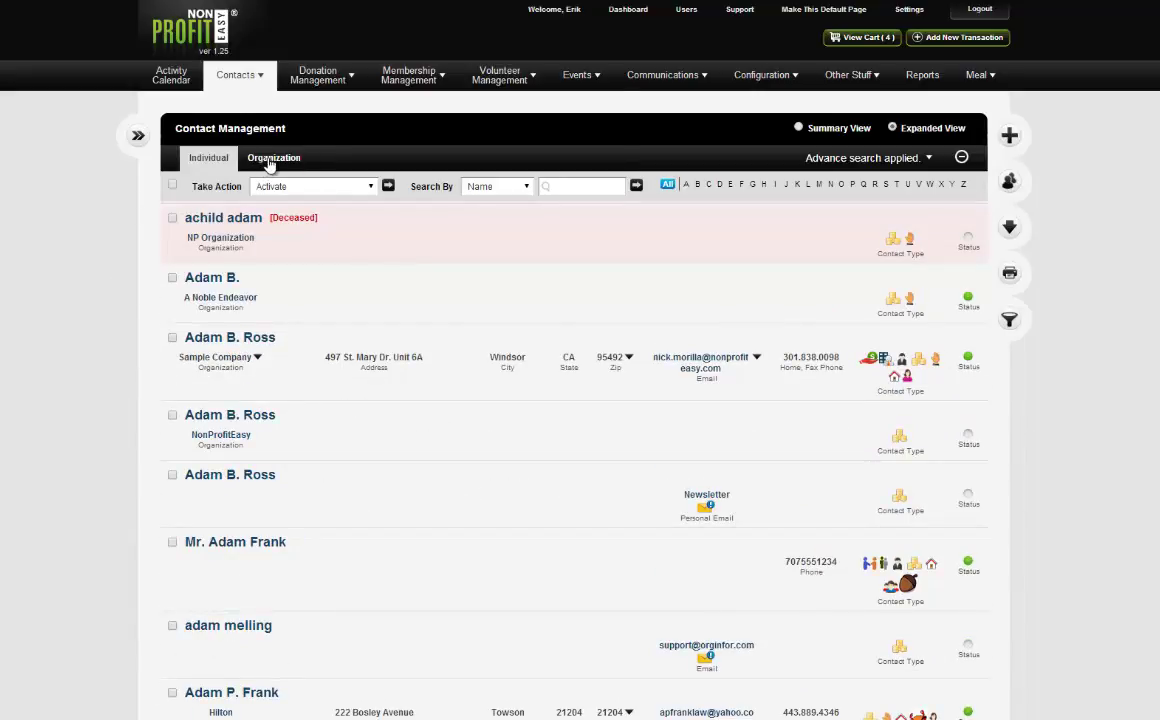
pyautogui.scroll(2, 588, 513)
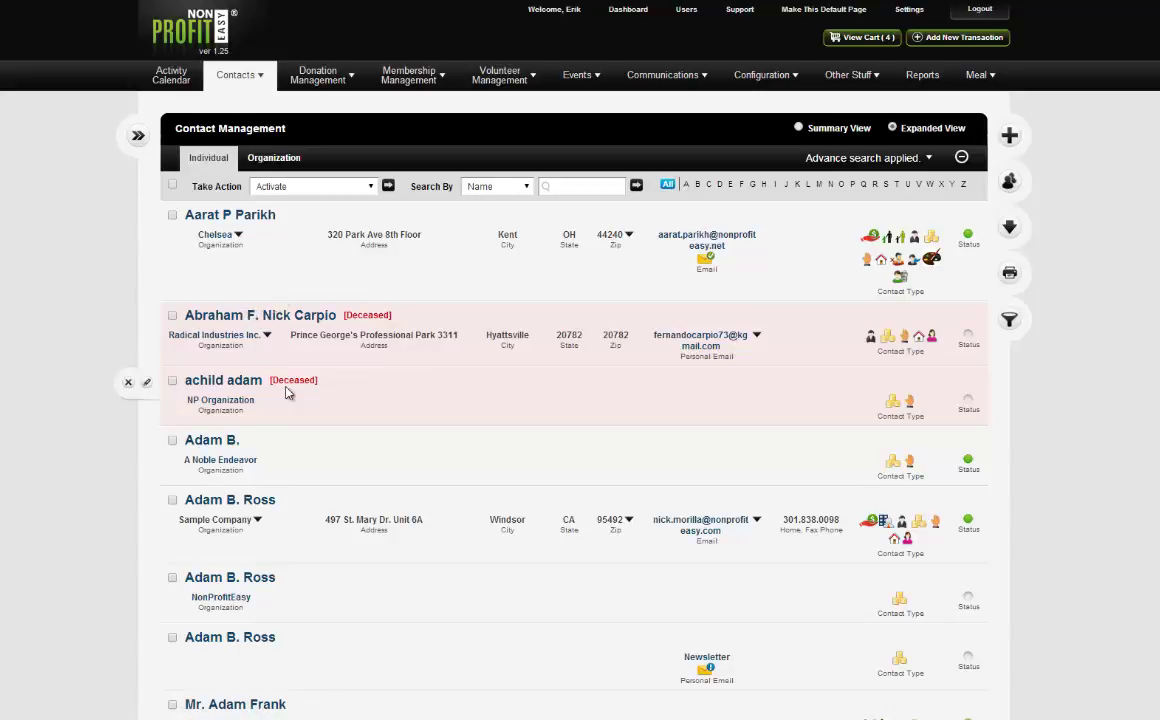
pyautogui.scroll(-1, 260, 345)
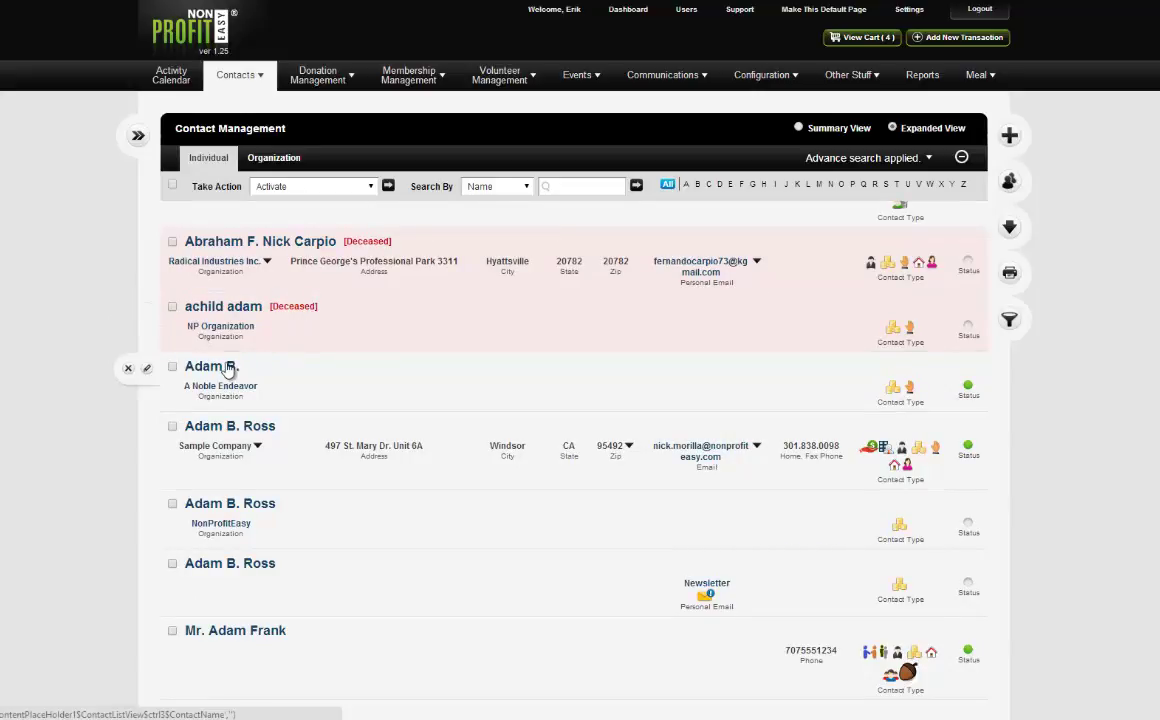
pyautogui.scroll(-1, 318, 565)
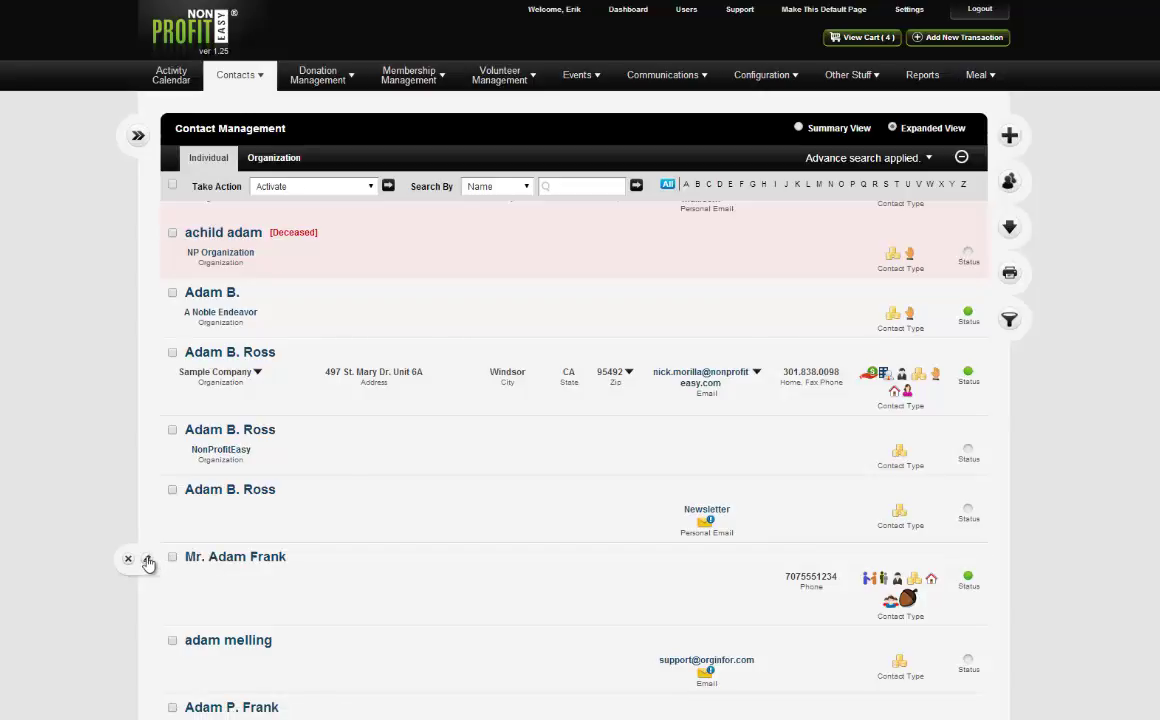
# Edit the contact's record, tick Volunteer as a contact type, and show its Volunteer section.
pyautogui.click(149, 562)
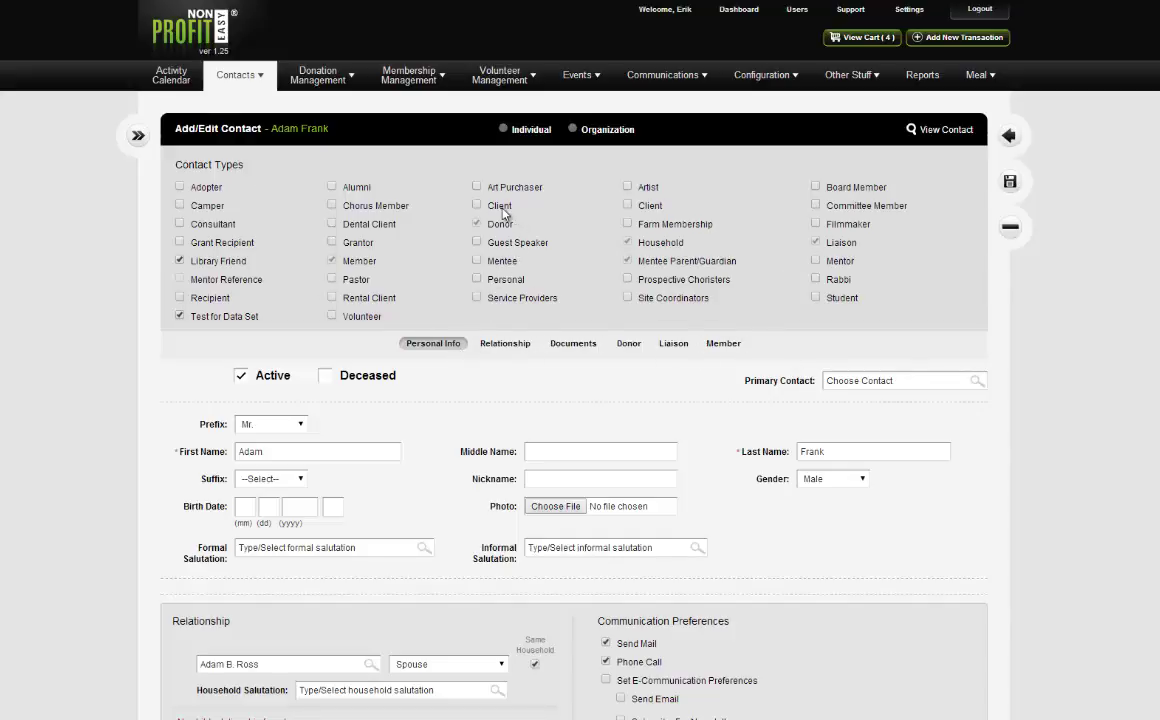
pyautogui.click(344, 322)
pyautogui.click(738, 349)
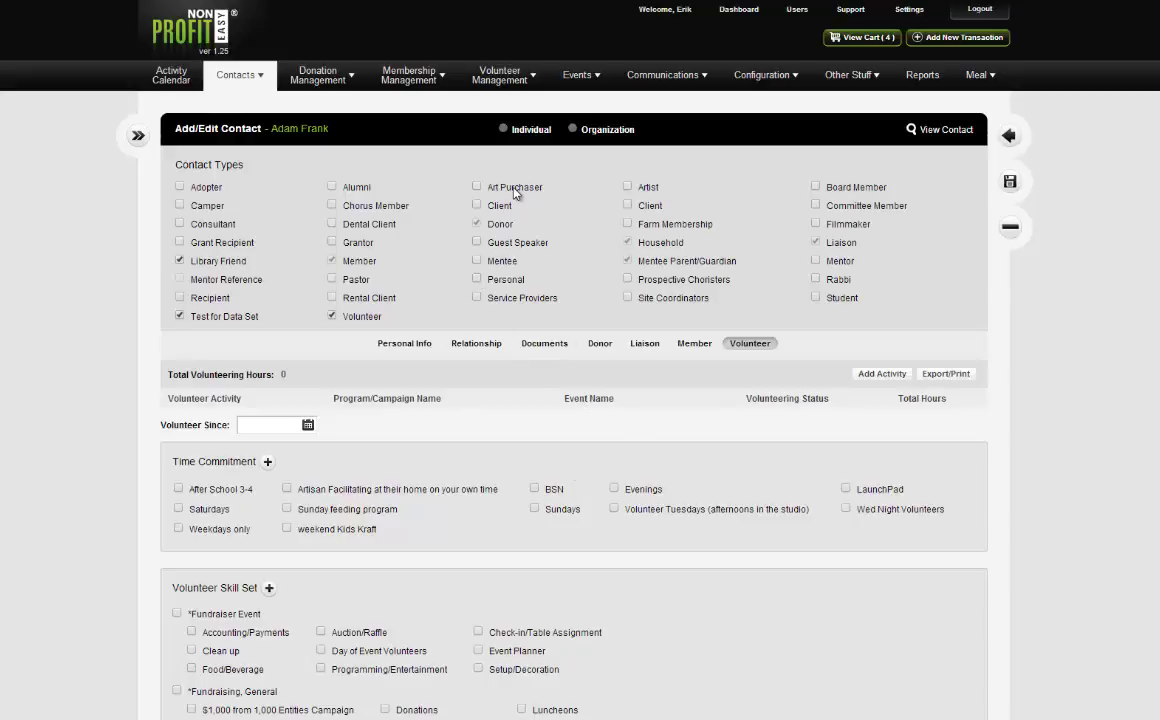
# Leave Art Purchaser unticked, re-tick Volunteer under Personal Info, and save the contact.
pyautogui.click(476, 187)
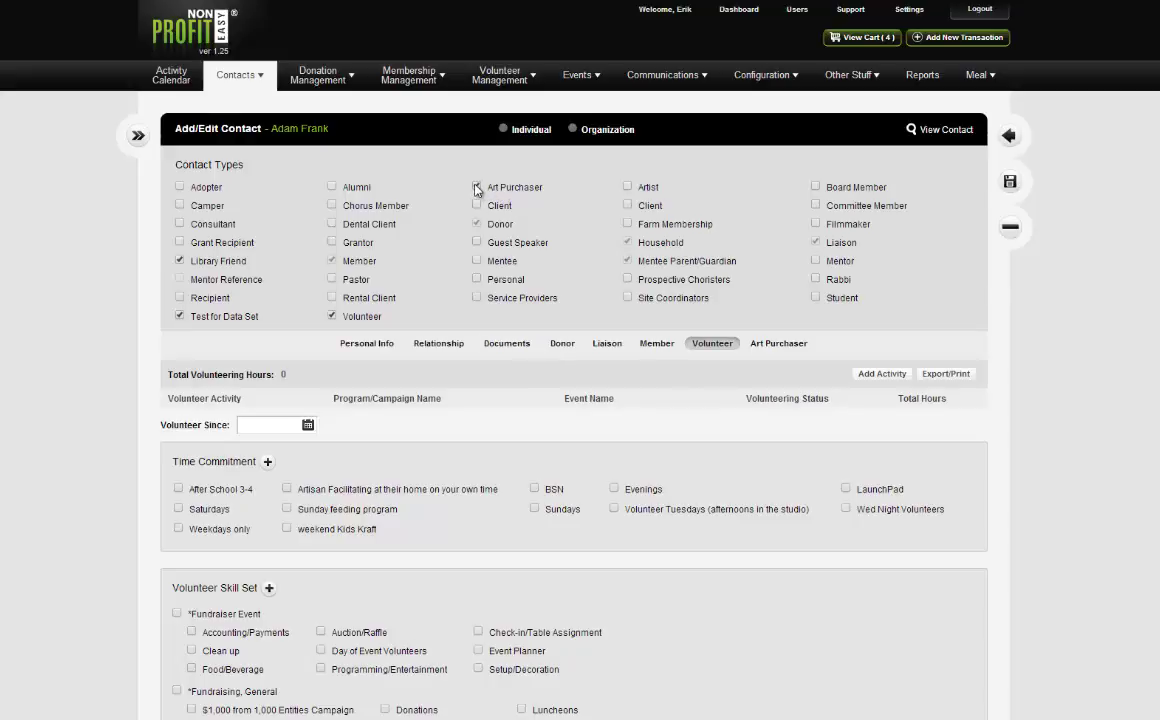
pyautogui.click(476, 188)
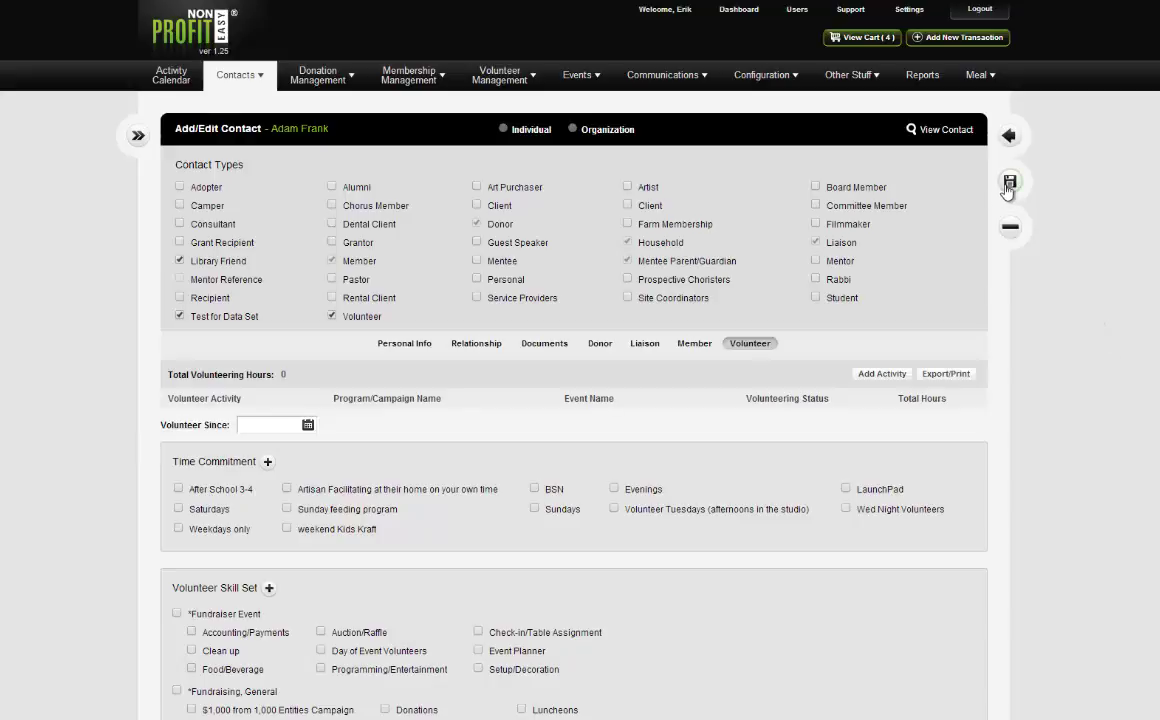
pyautogui.scroll(-10, 912, 178)
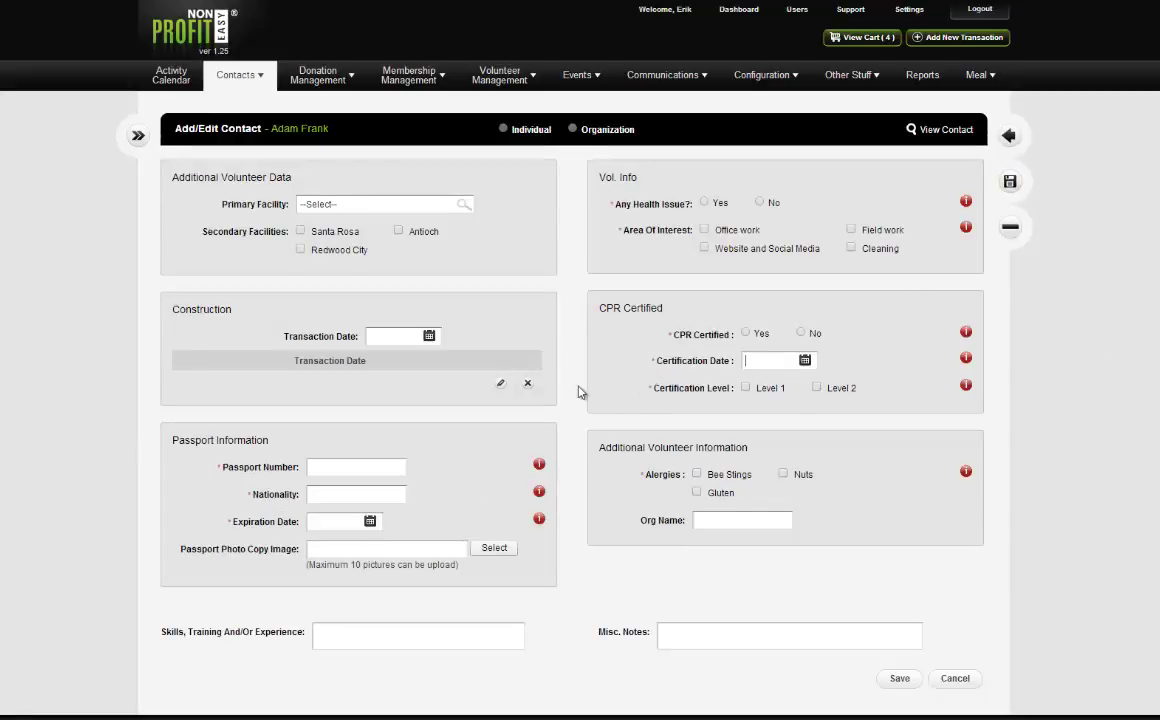
pyautogui.scroll(10, 797, 427)
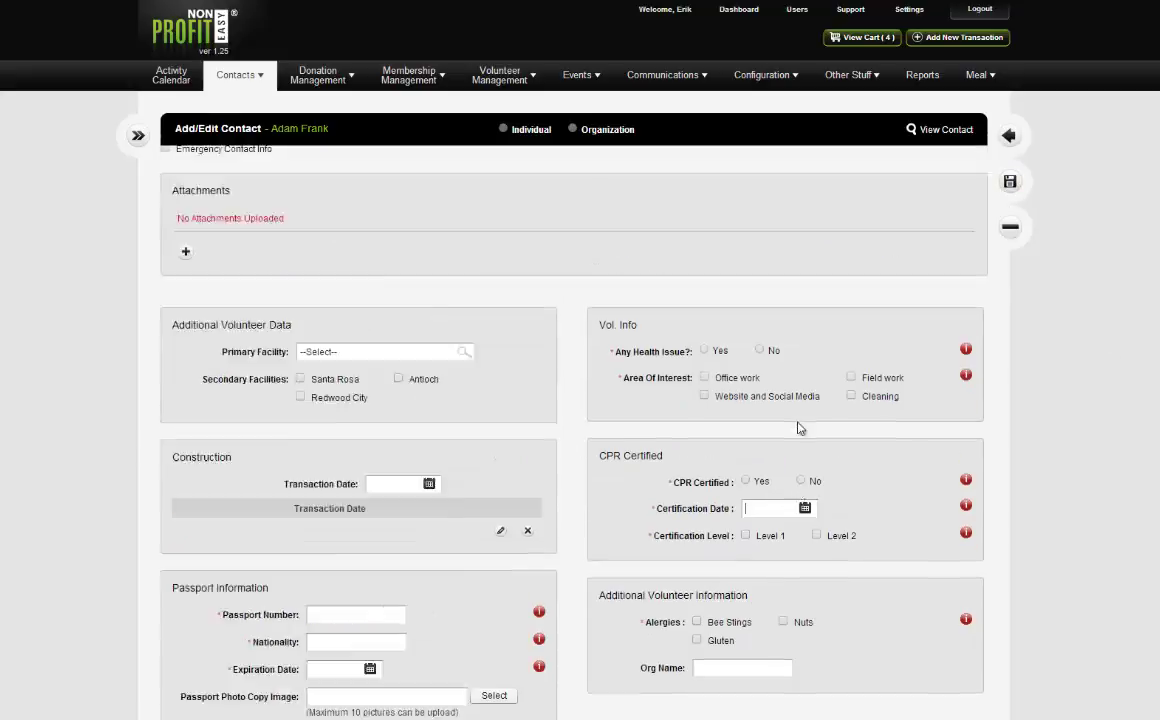
pyautogui.scroll(10, 367, 338)
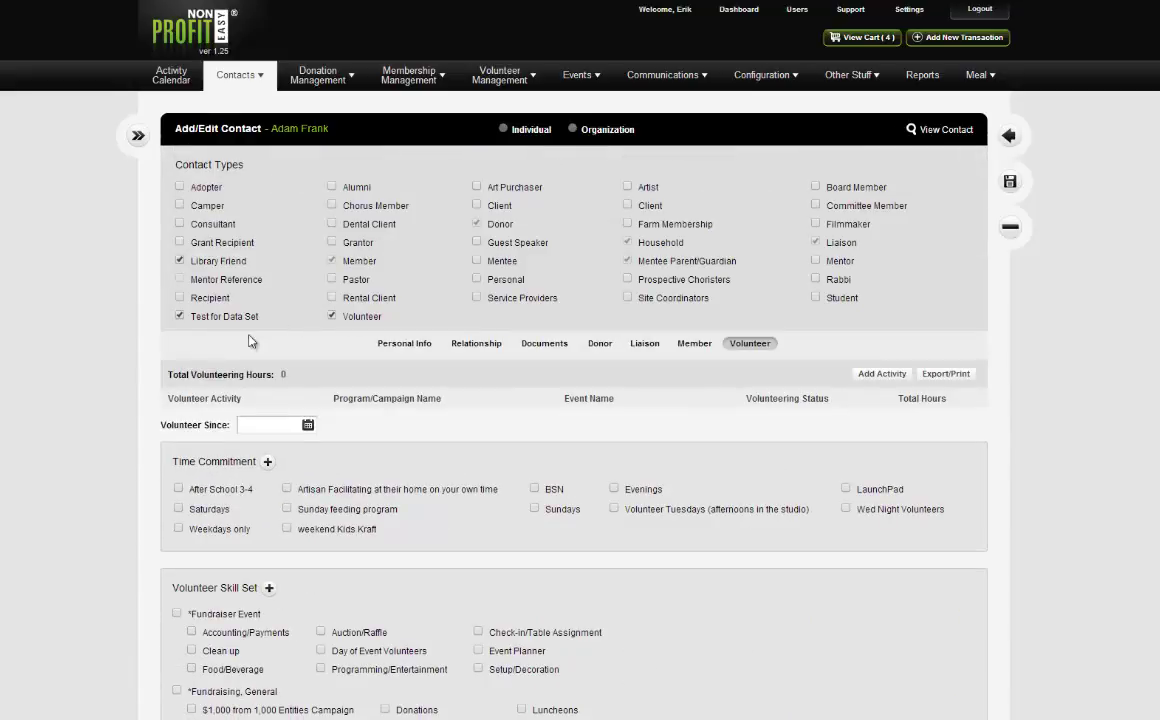
pyautogui.click(414, 347)
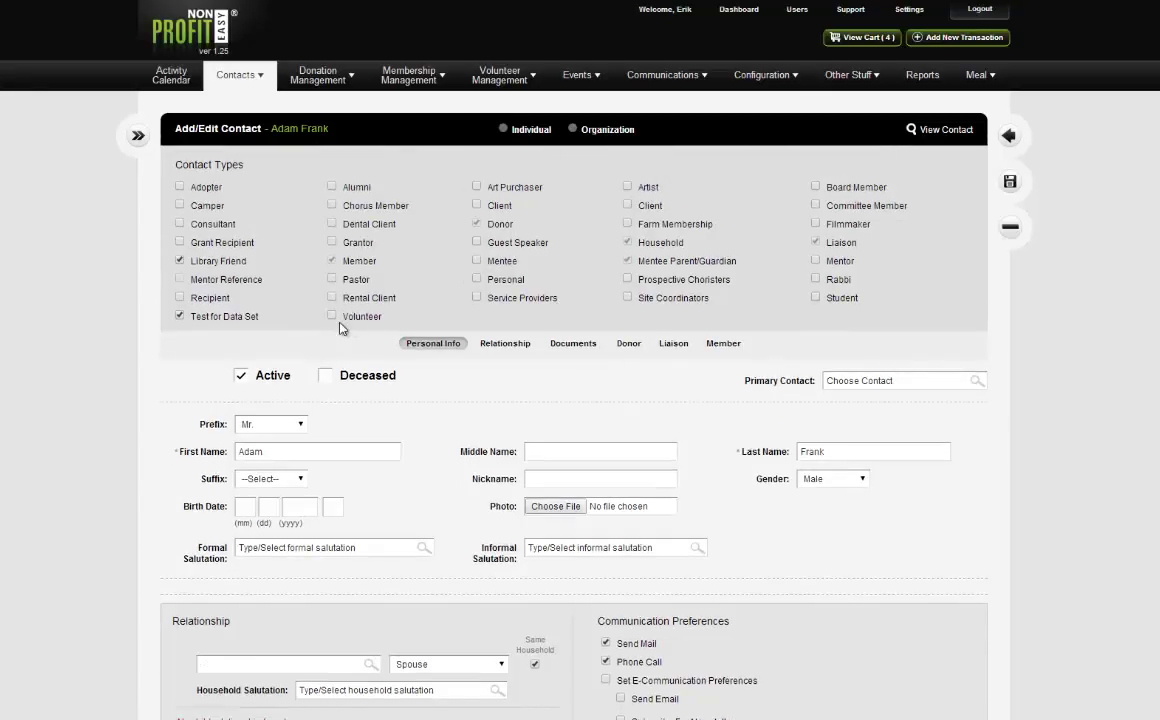
pyautogui.click(331, 316)
pyautogui.click(1008, 182)
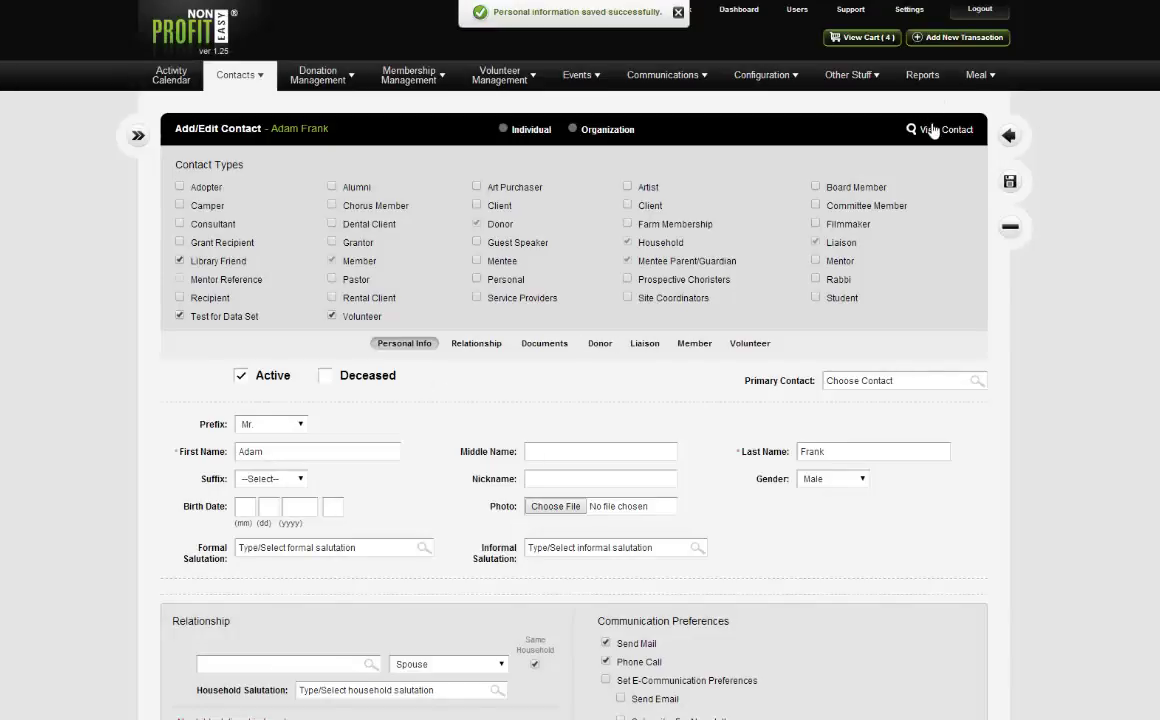
# Open the View Contact page for the saved record.
pyautogui.click(934, 131)
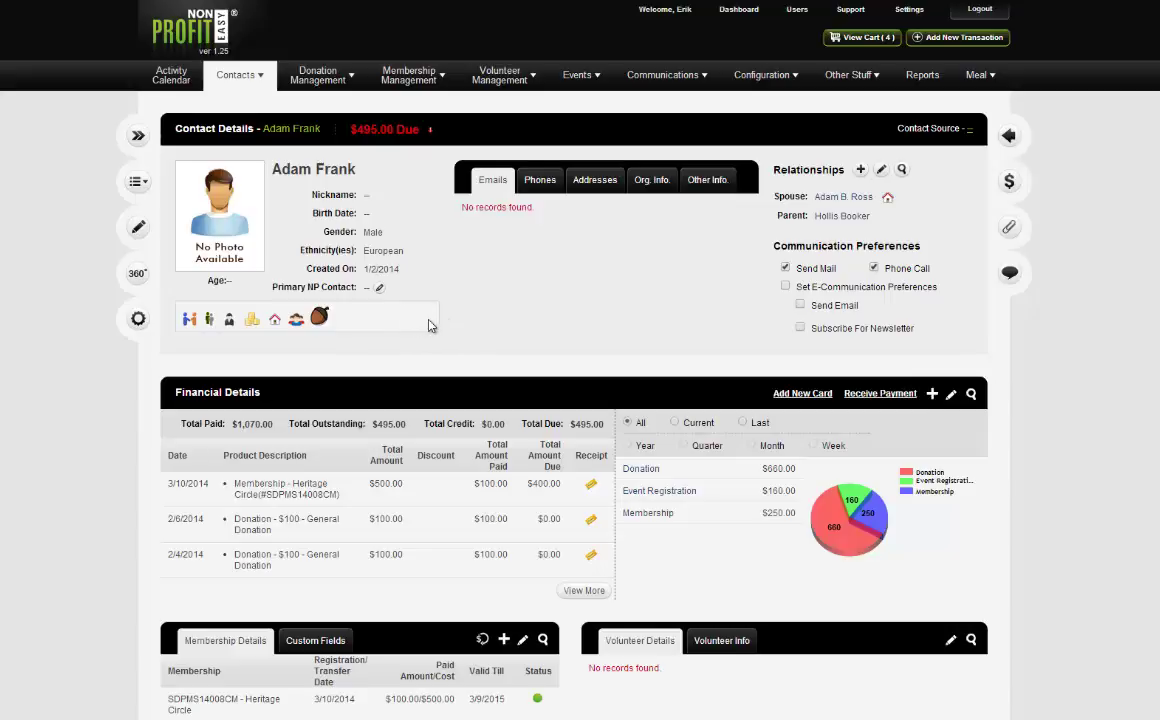
# Reopen the contact for editing and check its affiliations, closing the affiliation dialog unchanged.
pyautogui.click(134, 215)
pyautogui.scroll(-15, 520, 440)
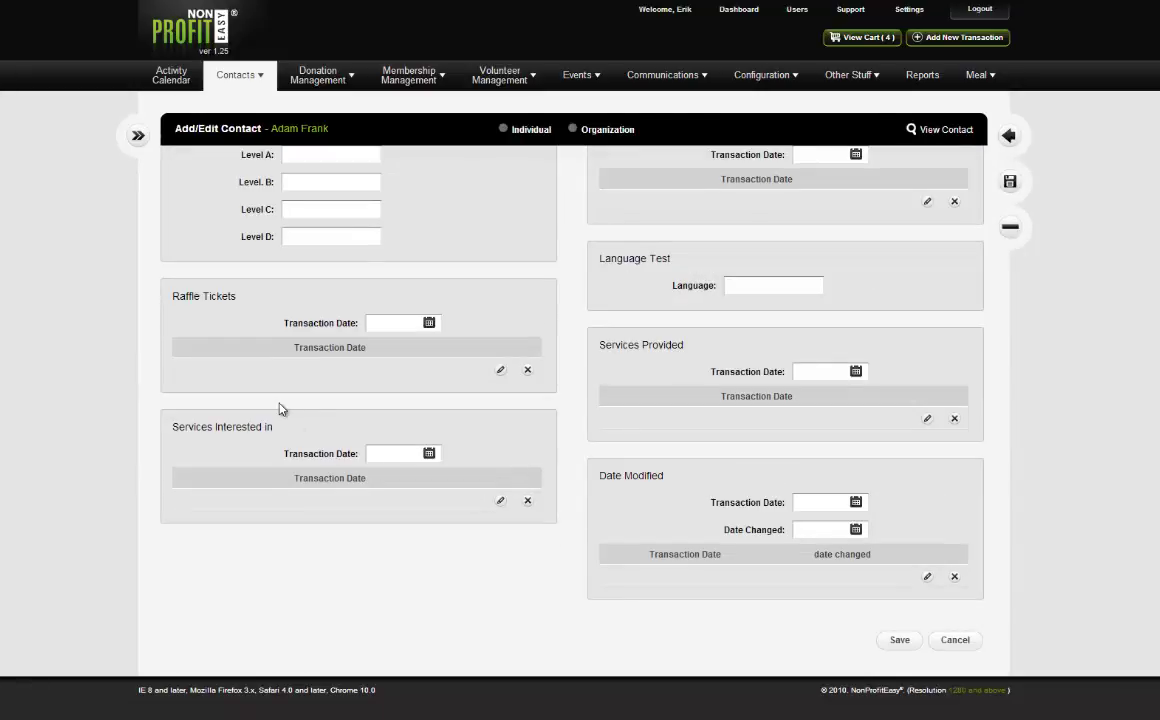
pyautogui.scroll(5, 280, 408)
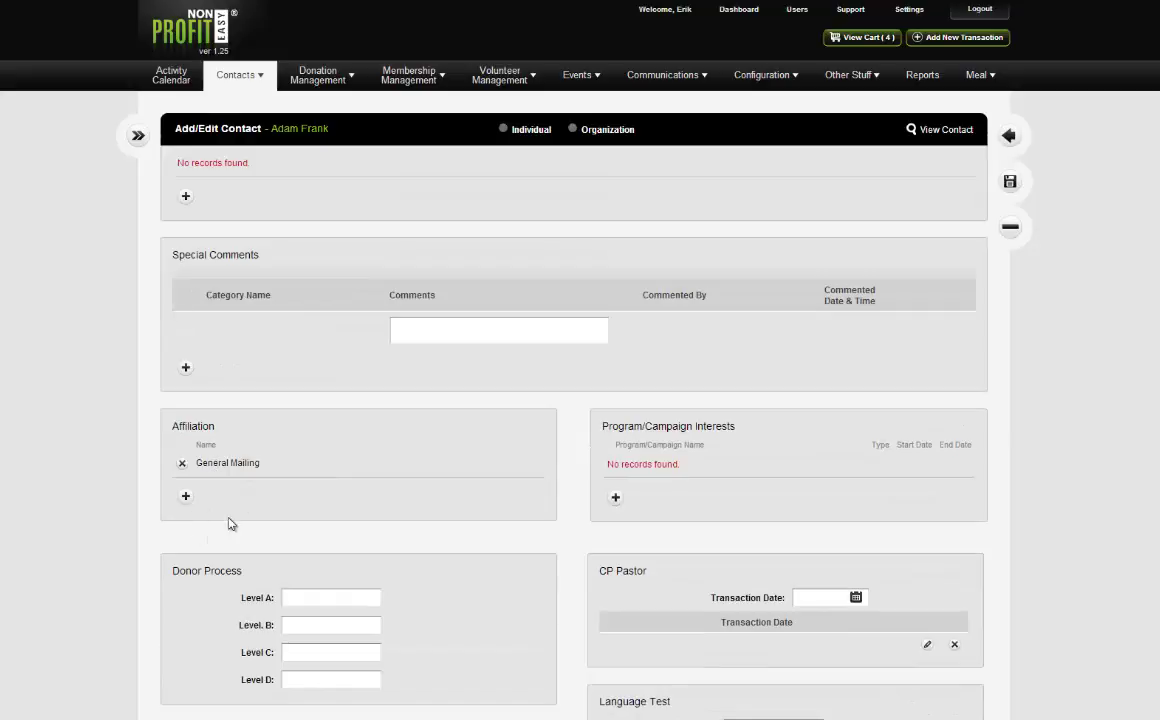
pyautogui.click(186, 497)
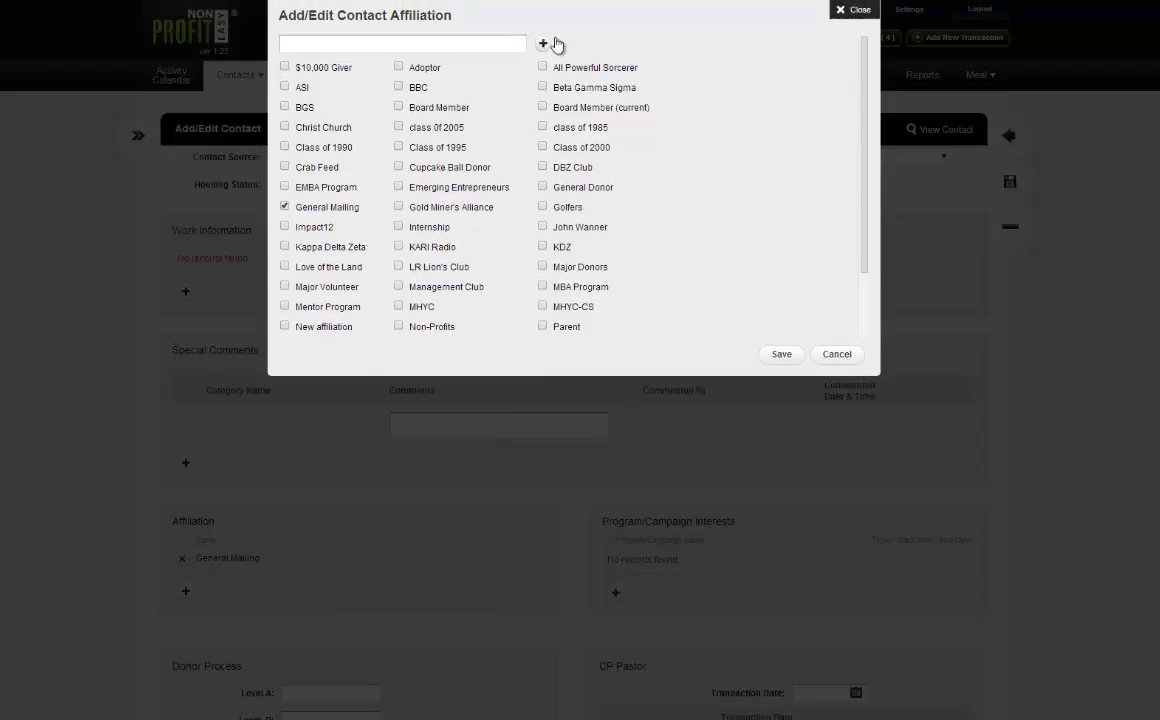
pyautogui.click(854, 10)
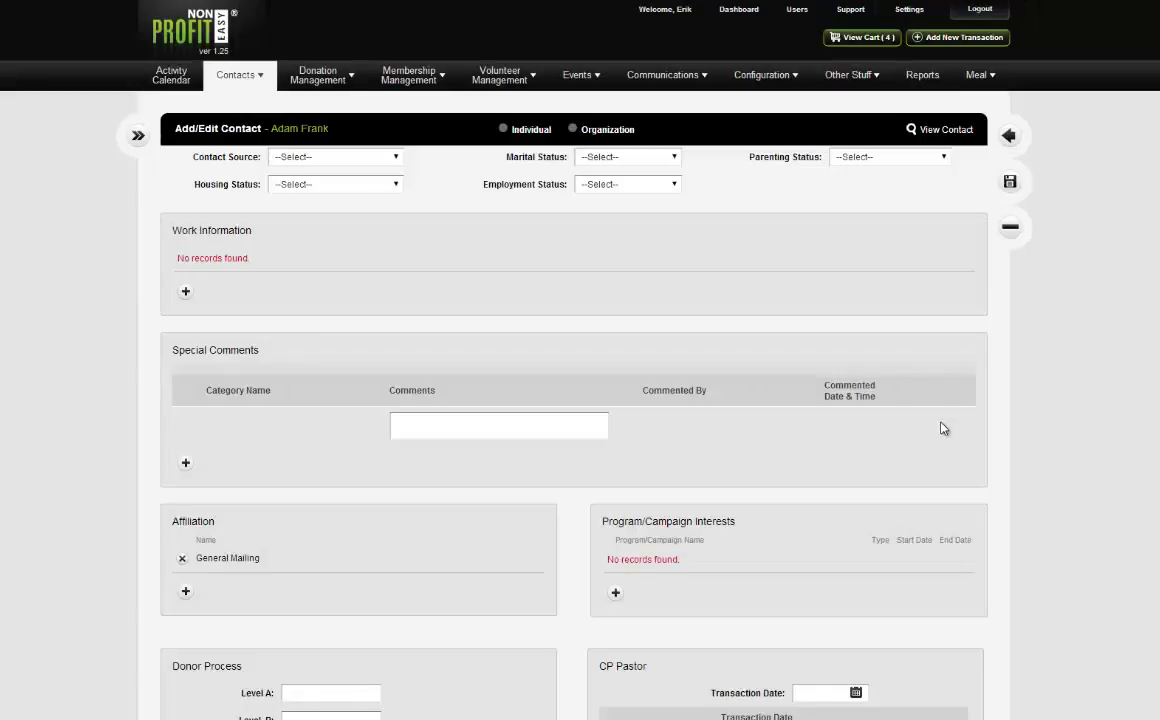
pyautogui.scroll(1, 947, 426)
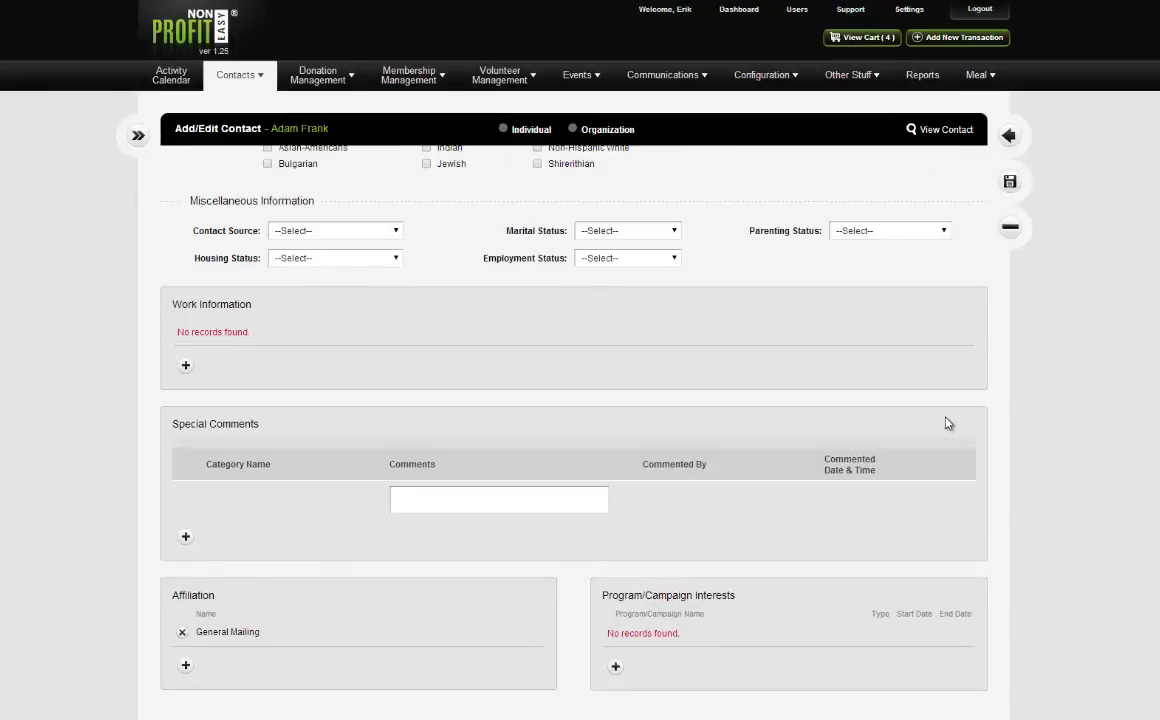
pyautogui.scroll(10, 940, 421)
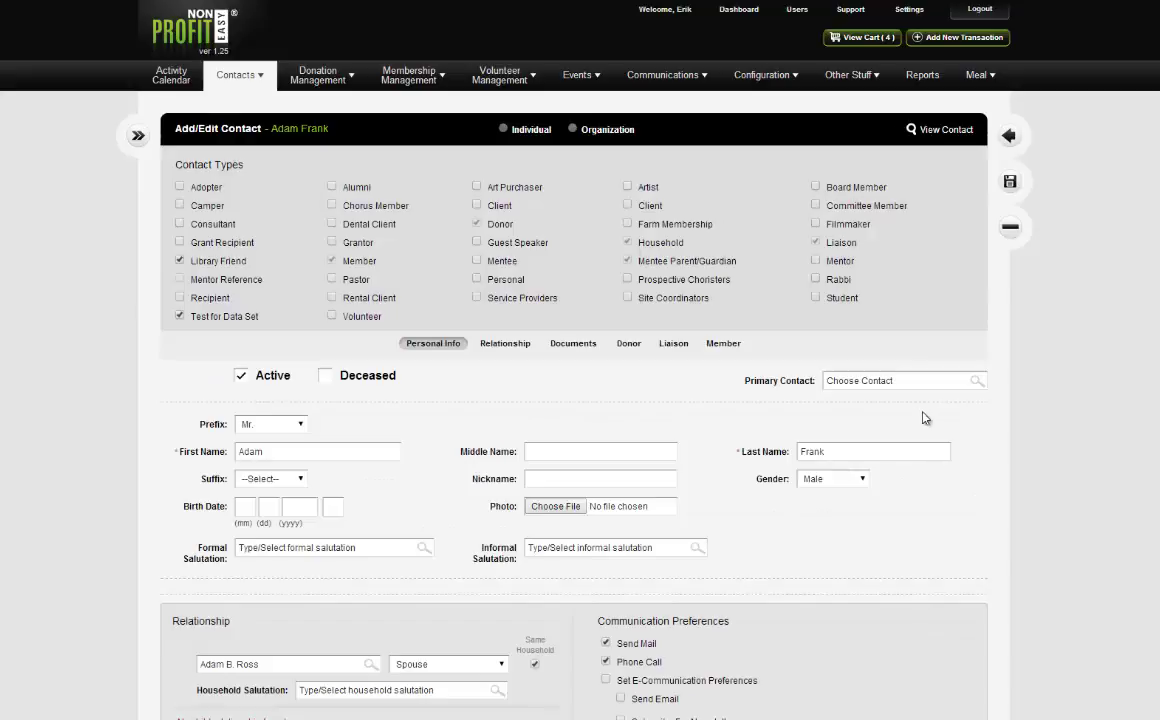
pyautogui.moveTo(772, 84)
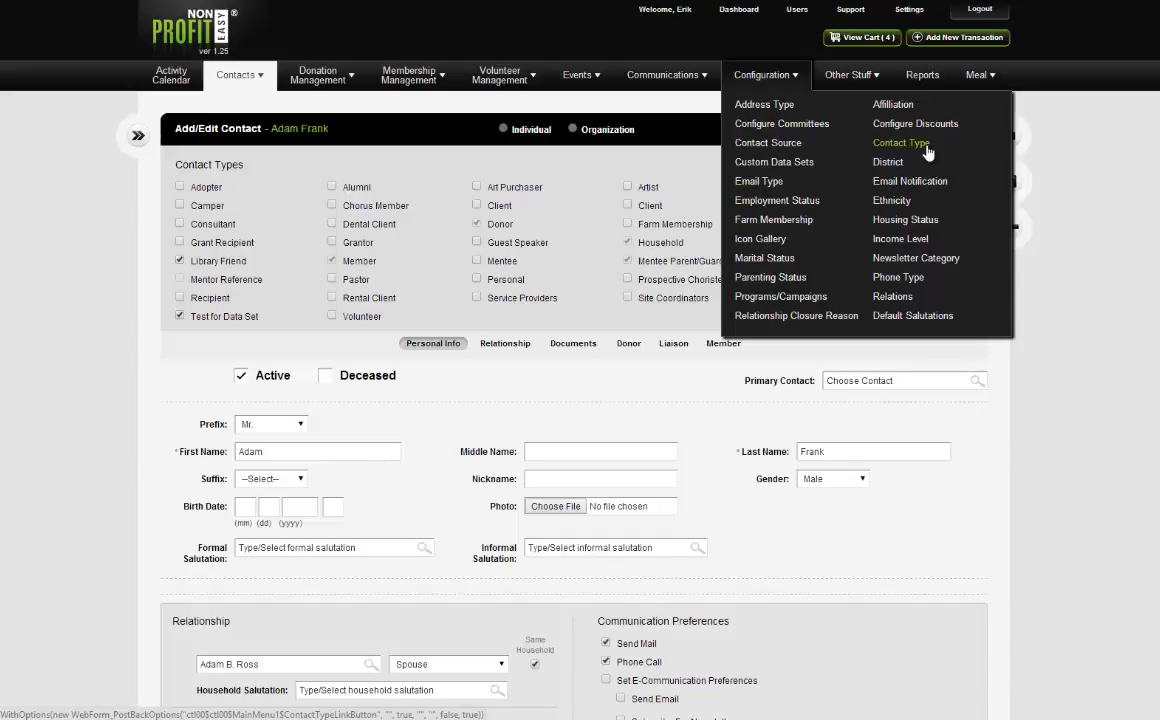
# Open the Configuration > Contact Type list.
pyautogui.click(927, 148)
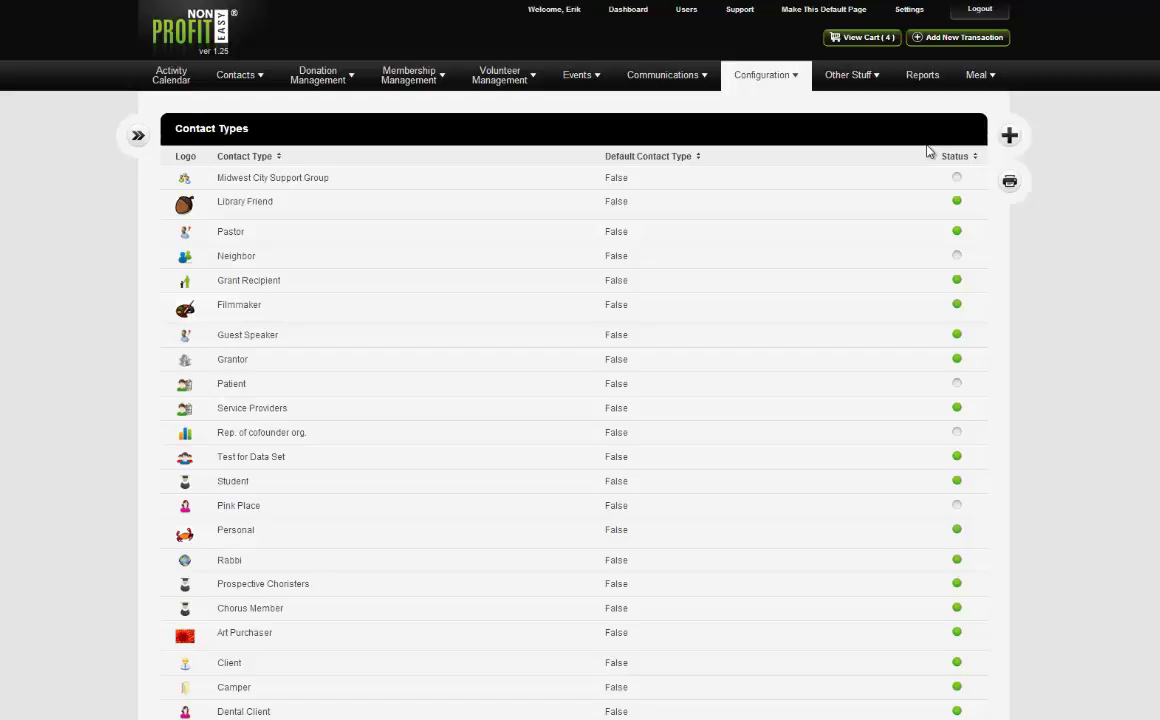
# Open the Affiliation configuration list and highlight the General Mailing entry.
pyautogui.moveTo(340, 284)
pyautogui.moveTo(195, 205)
pyautogui.moveTo(746, 85)
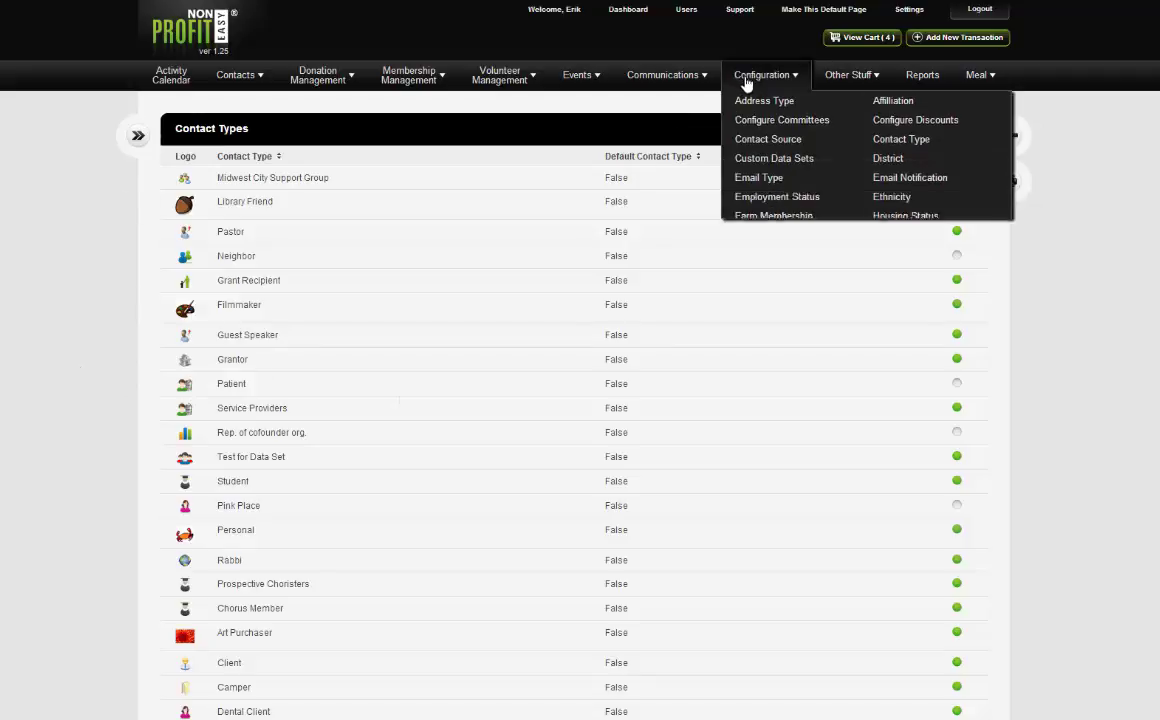
pyautogui.click(893, 106)
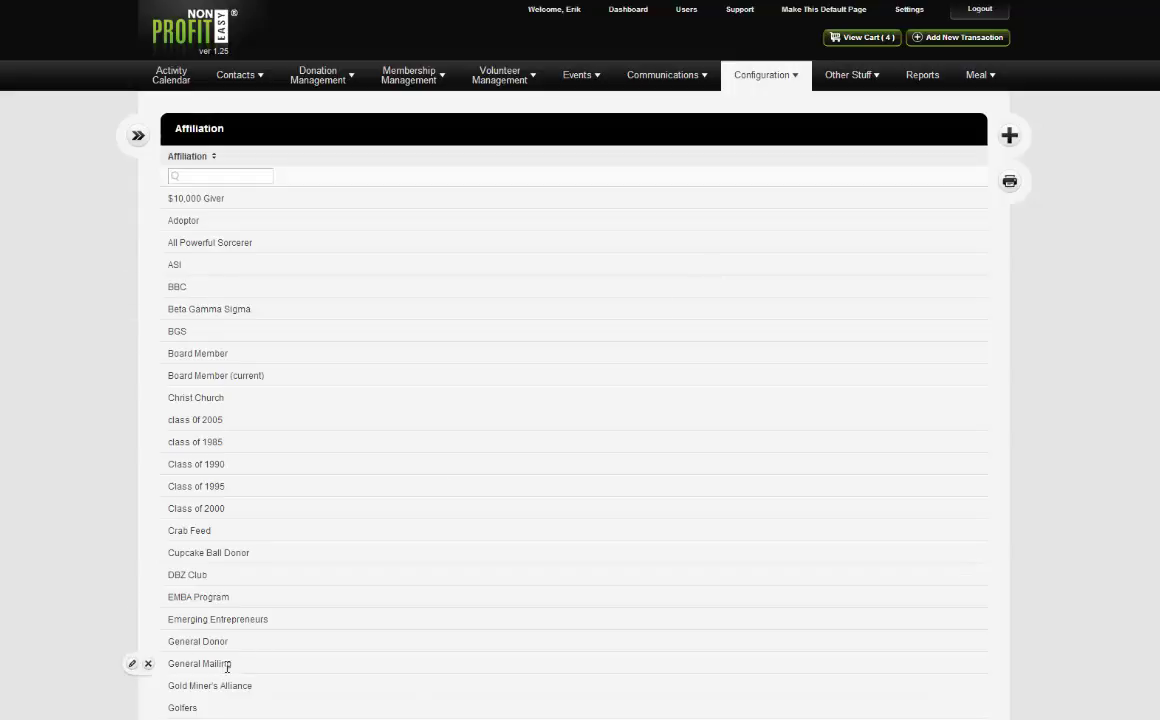
pyautogui.tripleClick(194, 663)
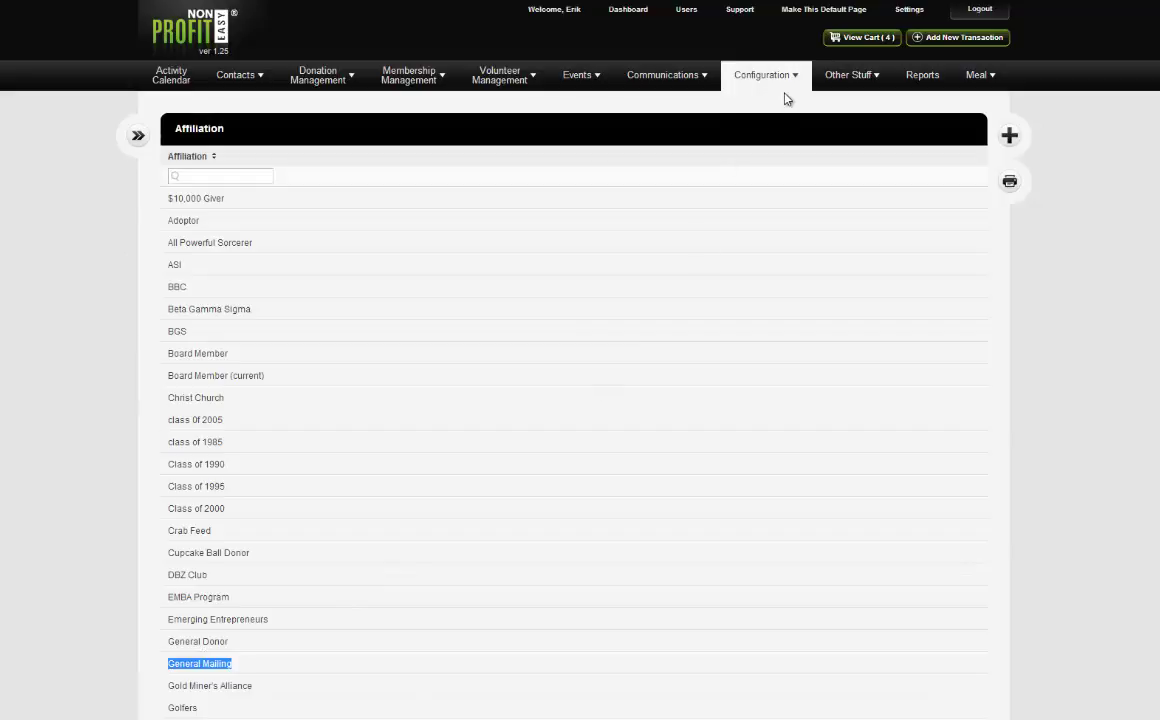
# Go back to the Contacts > Individuals list.
pyautogui.moveTo(770, 80)
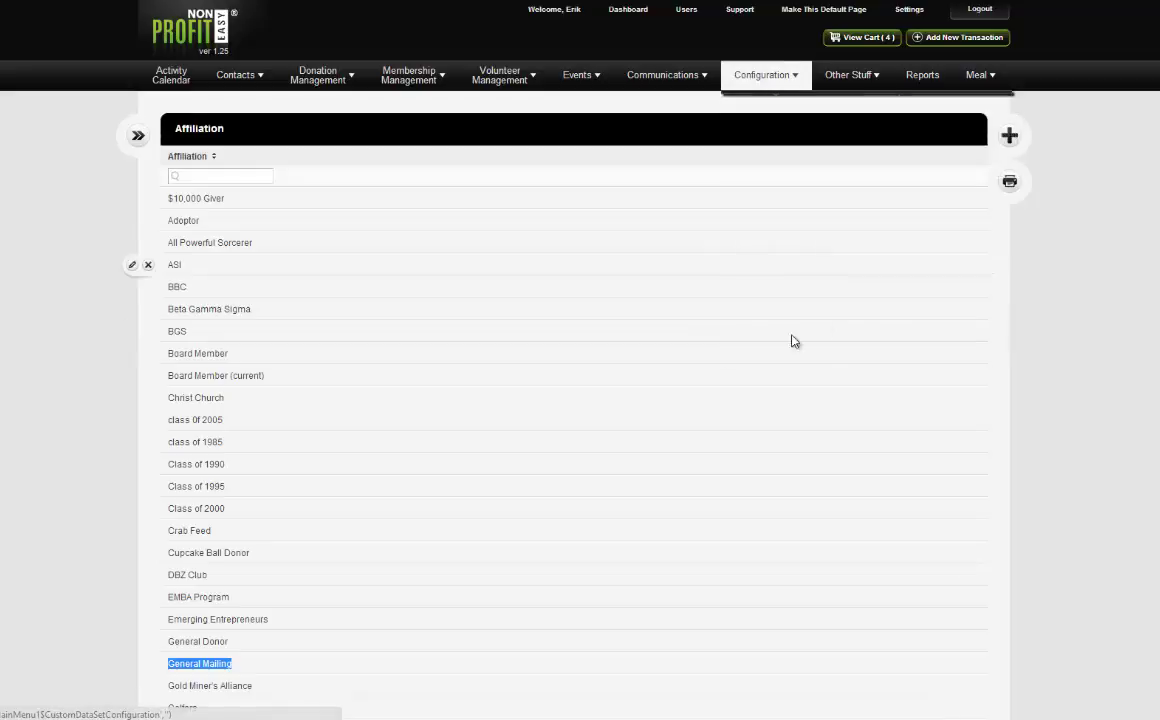
pyautogui.moveTo(234, 95)
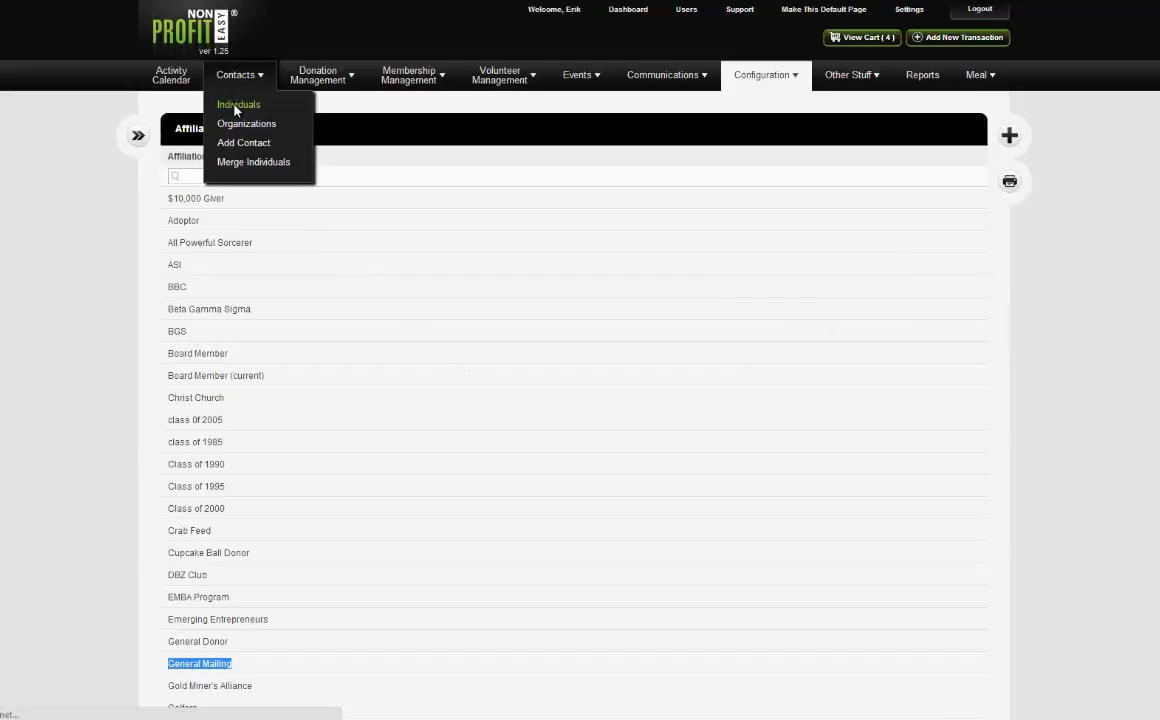
pyautogui.click(237, 106)
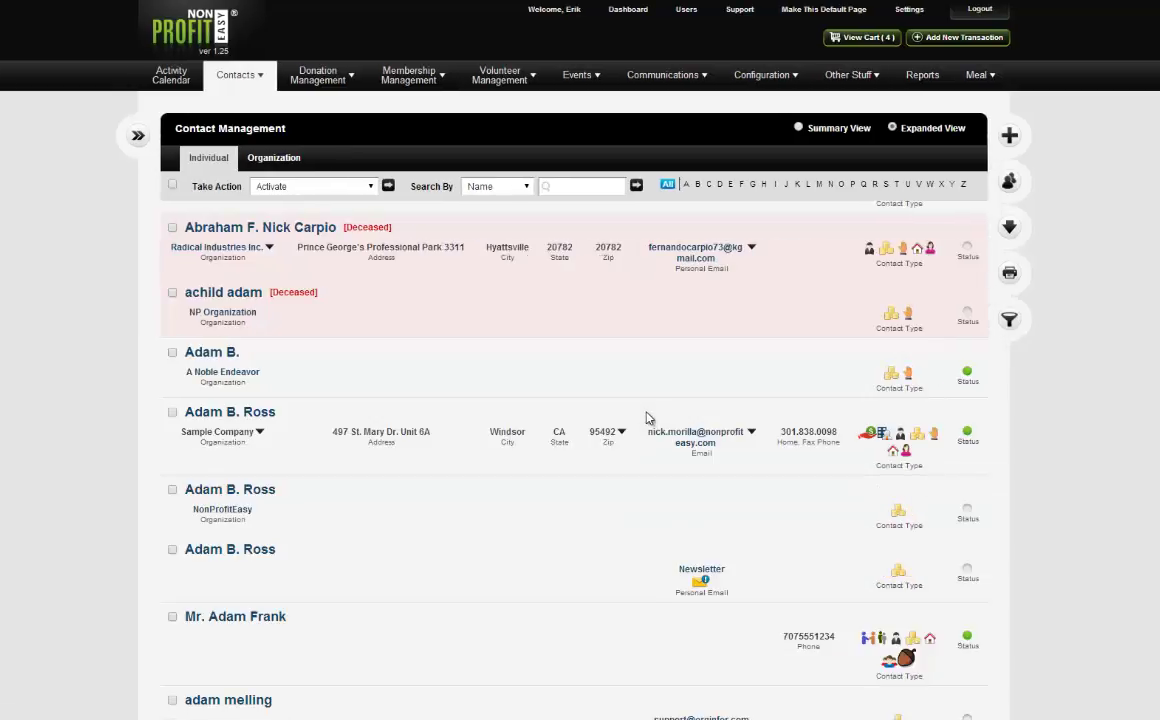
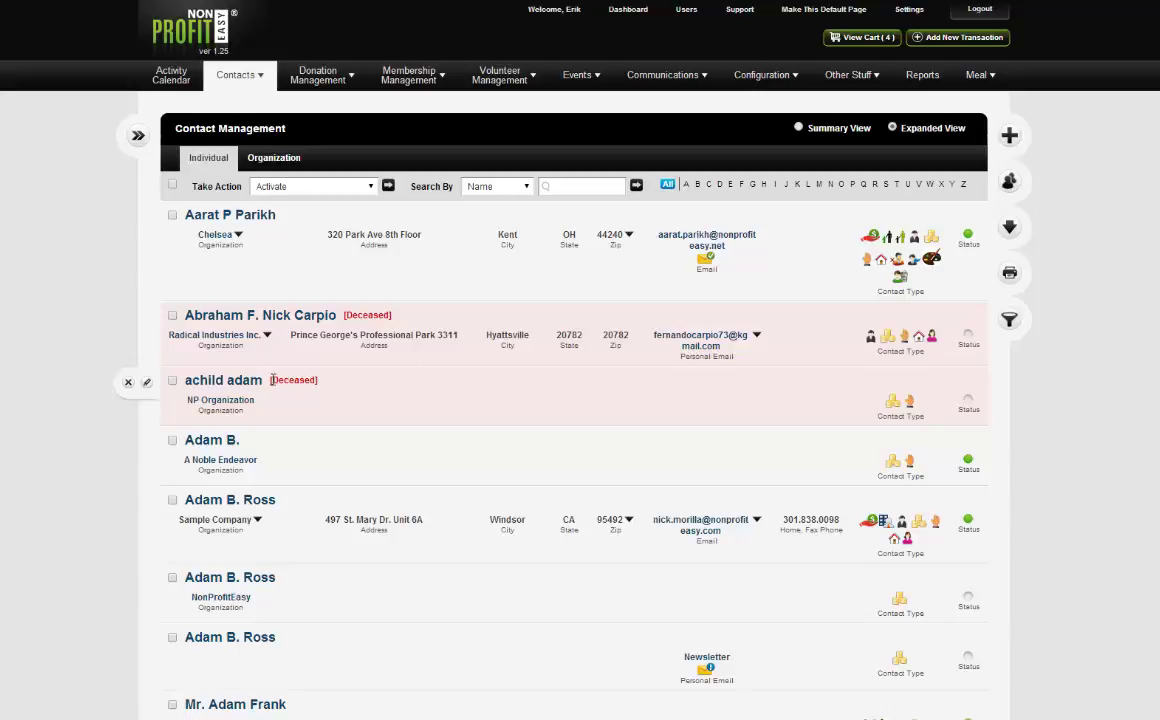
# Scroll down the individual contacts list and open the target contact's record for editing.
pyautogui.scroll(-3, 321, 395)
pyautogui.scroll(-3, 325, 405)
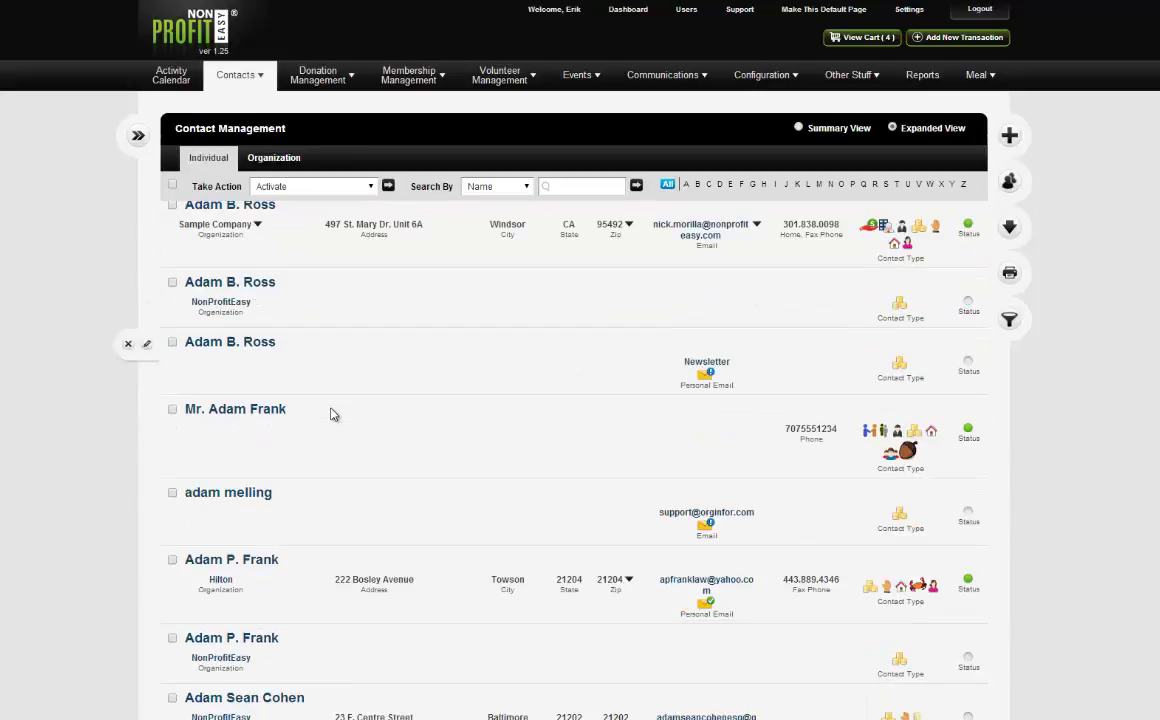
pyautogui.scroll(-5, 331, 417)
pyautogui.scroll(-6, 335, 548)
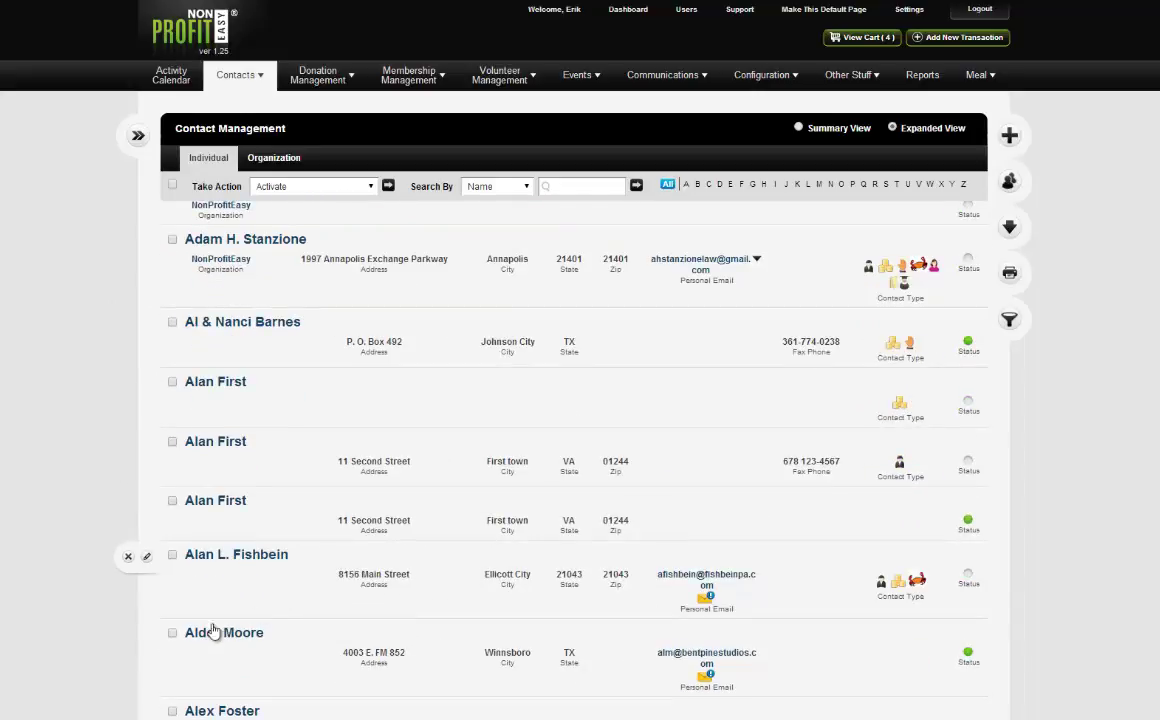
pyautogui.moveTo(194, 637)
pyautogui.click(150, 636)
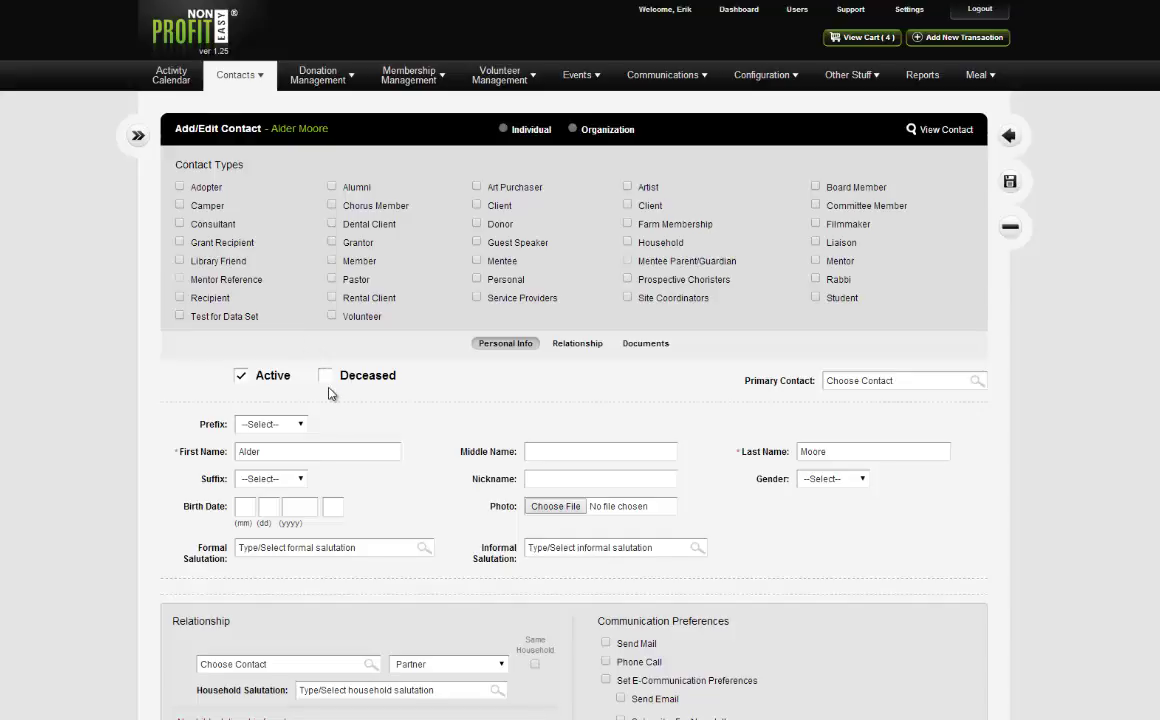
# Mark the contact Deceased with a Memorial Date of 3/5/2014 and save the record.
pyautogui.click(322, 379)
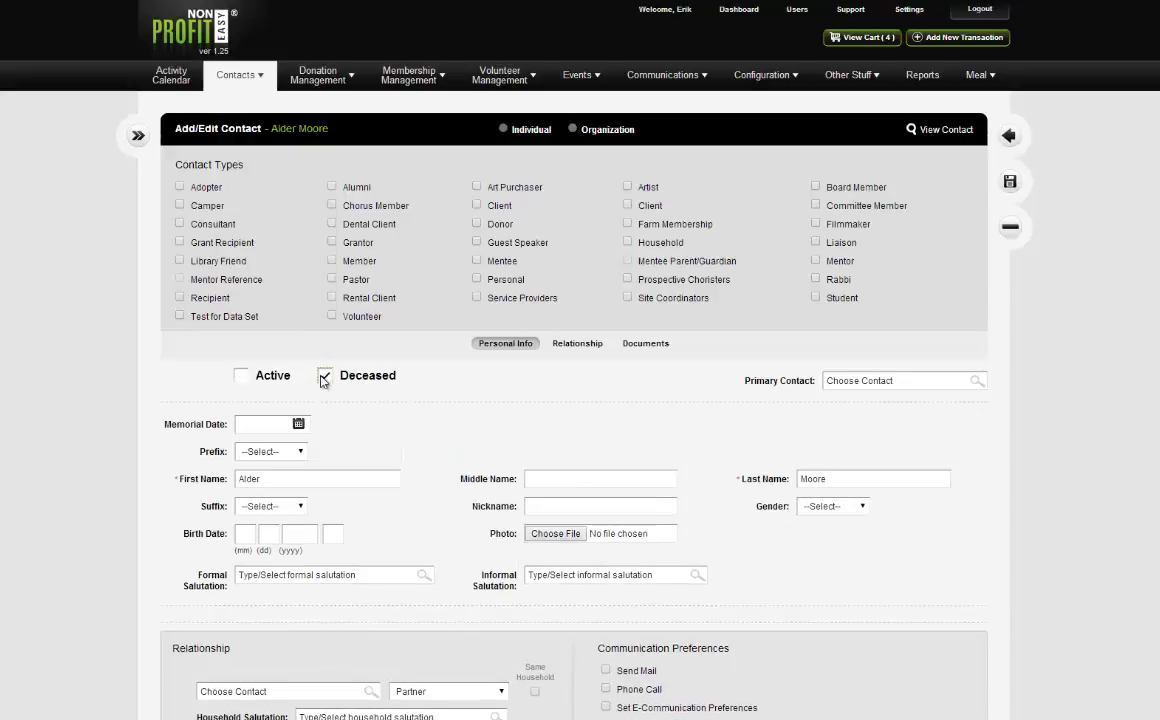
pyautogui.click(262, 423)
pyautogui.click(298, 425)
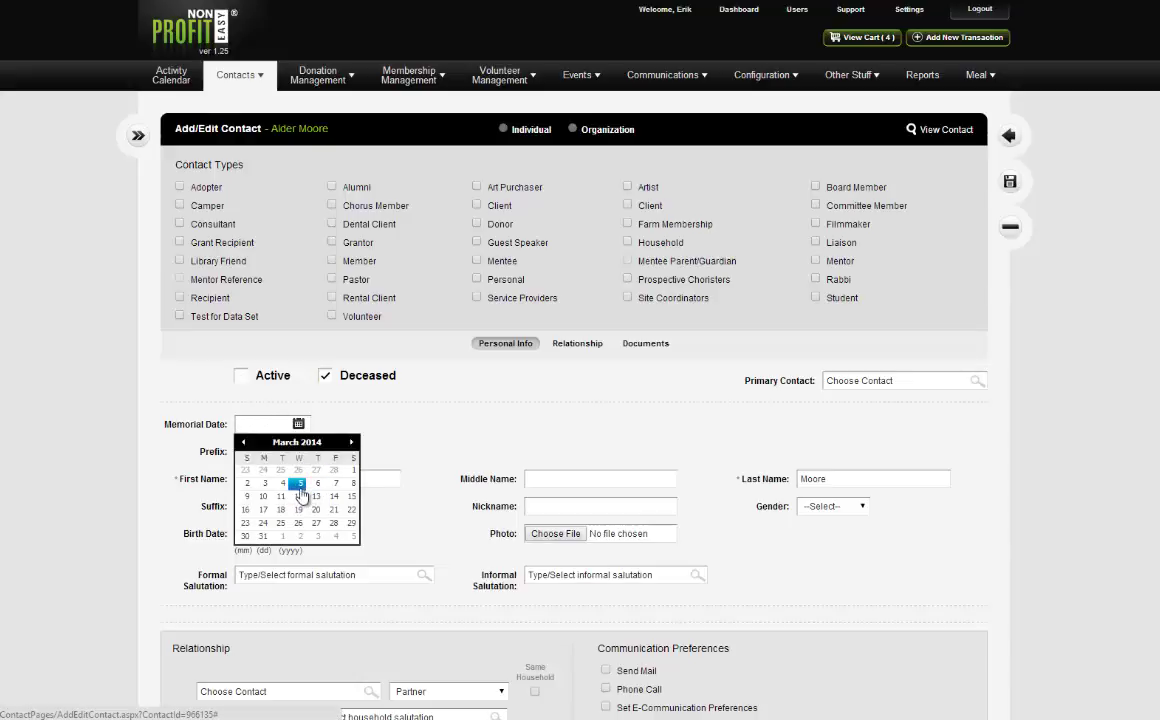
pyautogui.click(419, 430)
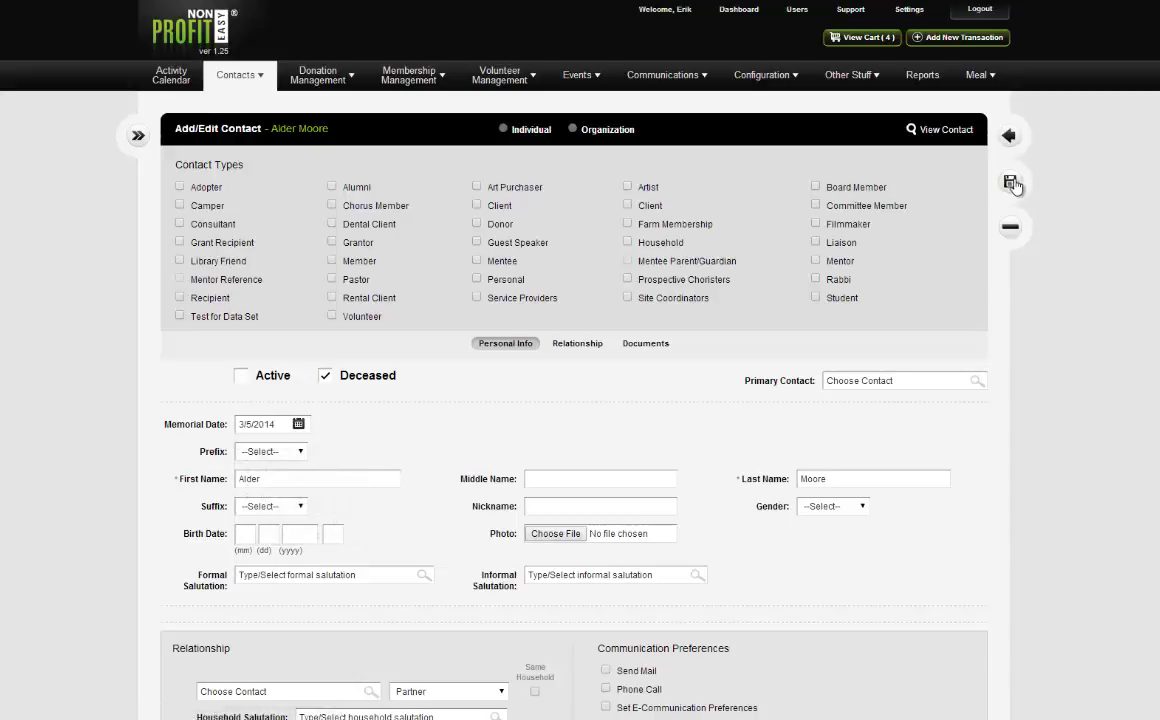
pyautogui.click(1010, 181)
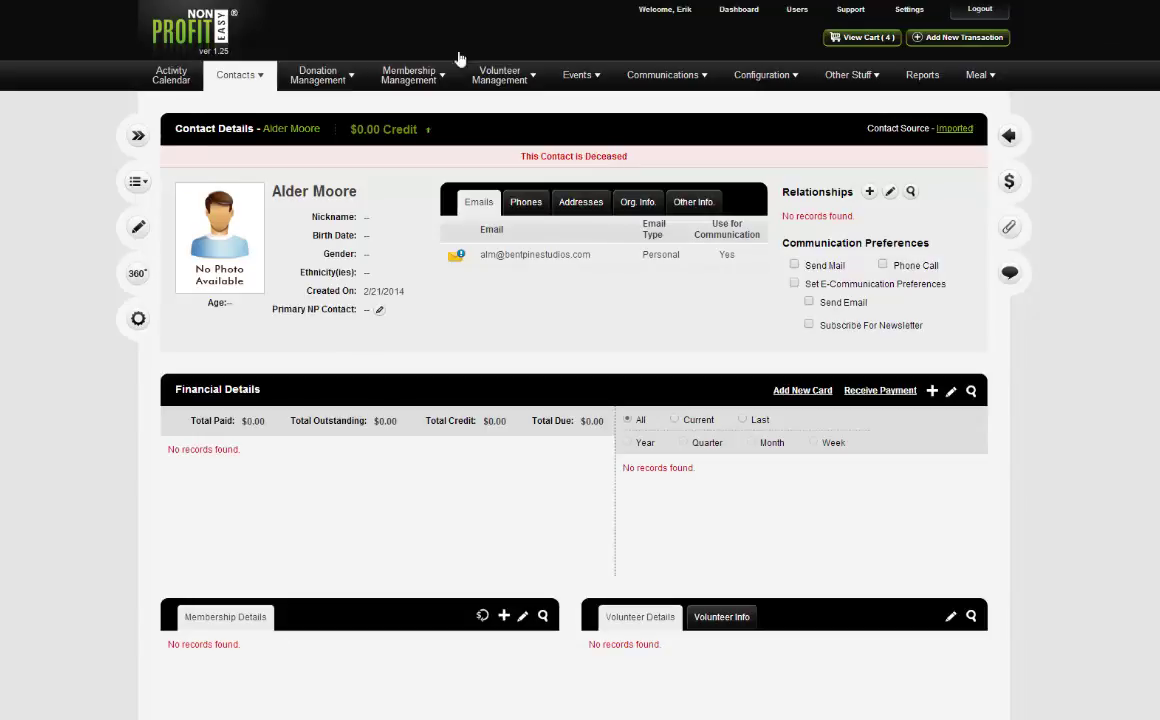
# Review the 'This Contact Is Deceased' details page, then go back to Contacts > Individuals.
pyautogui.moveTo(210, 88)
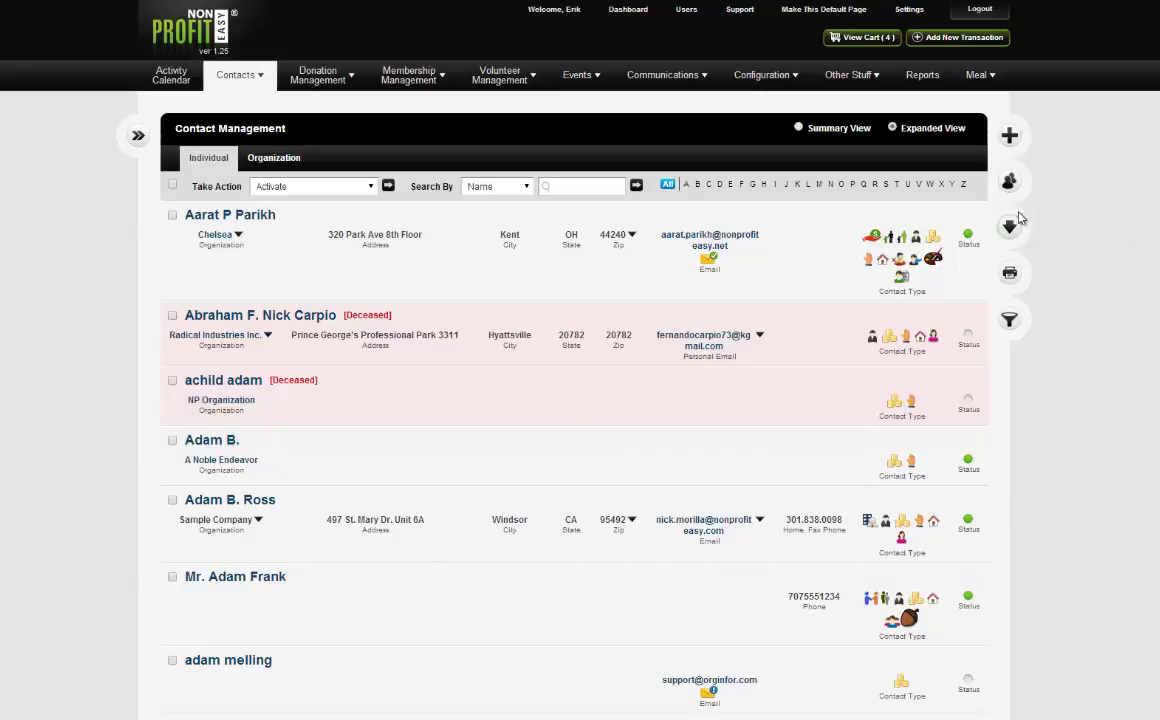
pyautogui.click(1010, 320)
pyautogui.moveTo(294, 236)
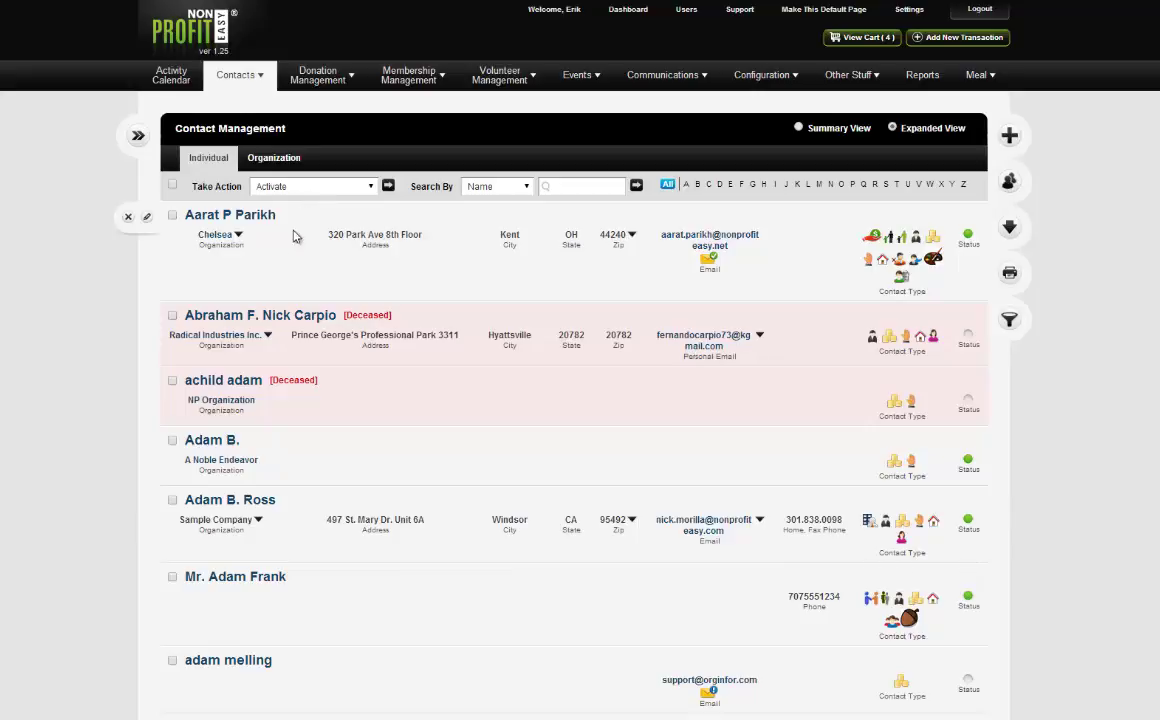